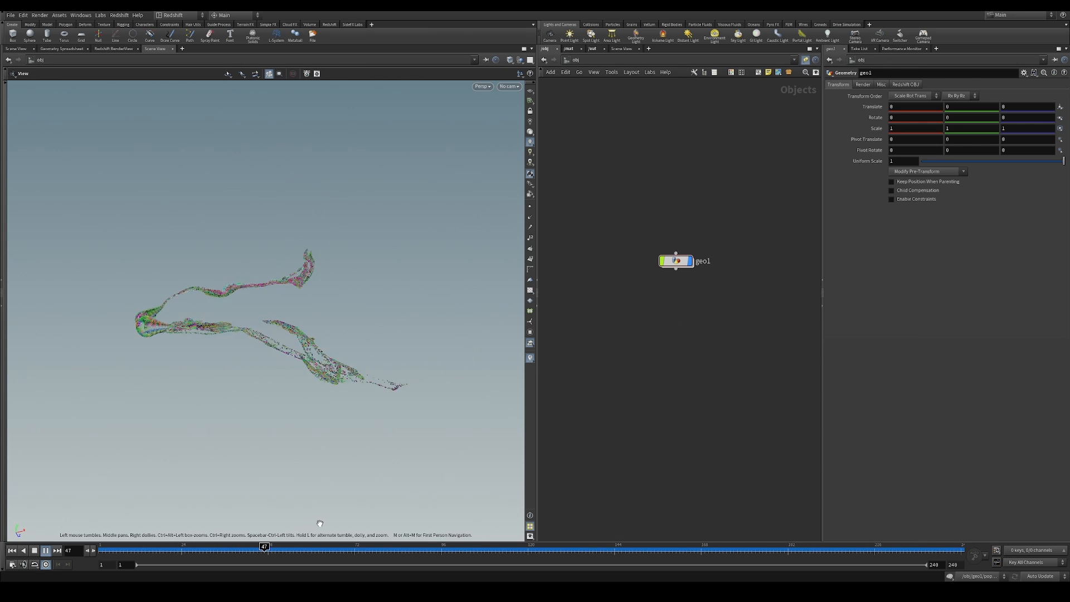
Scrub the timeline around frame 45 to review the finished particle growth animation
left_click_drag(330, 549, 257, 549)
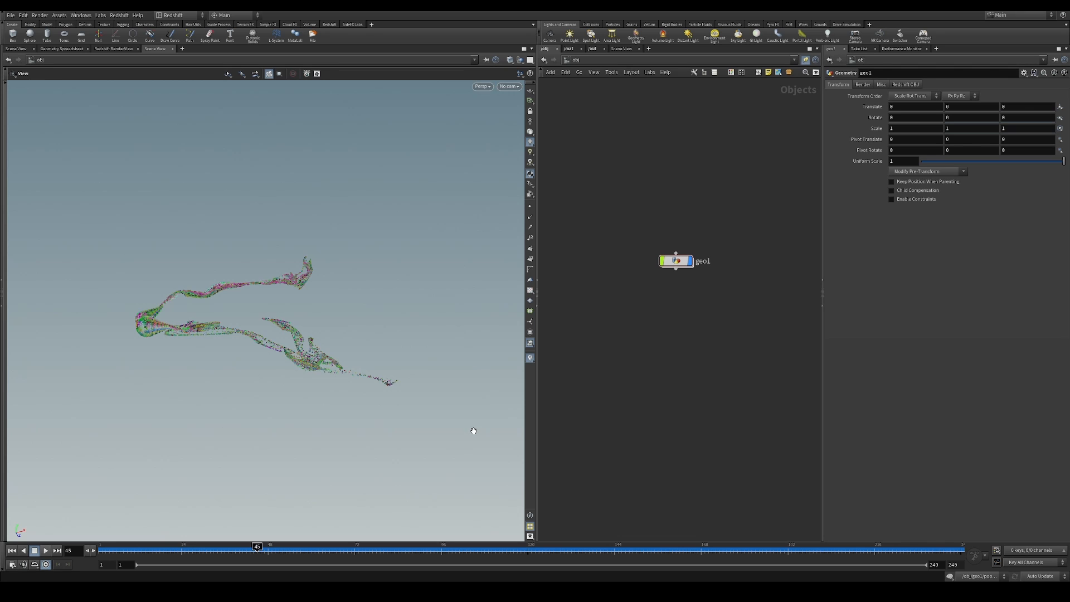
left_click_drag(279, 550, 246, 549)
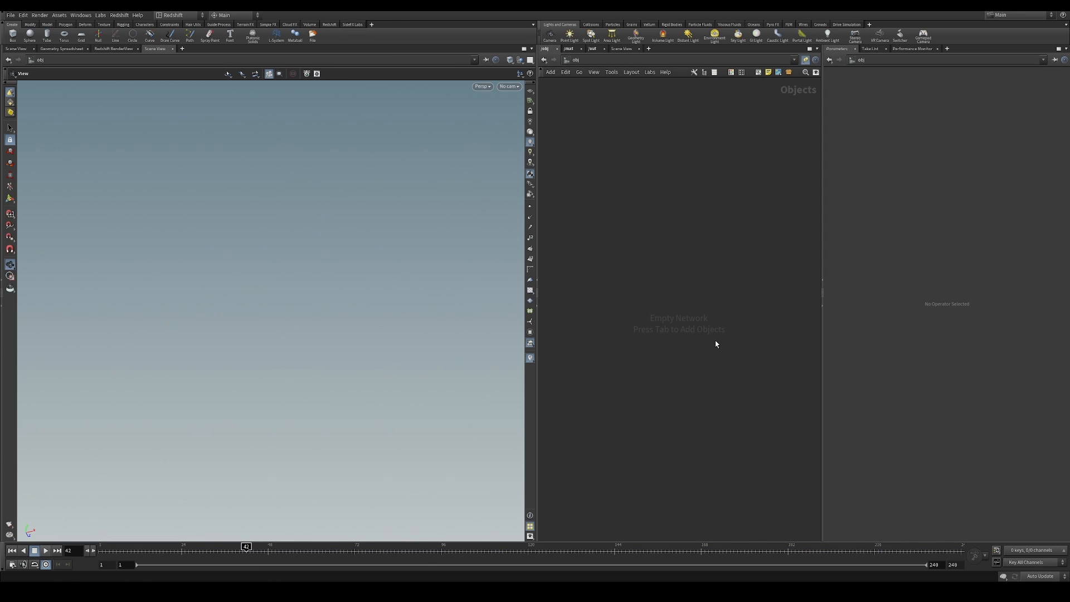
Create a Geometry object in the empty scene, place it in the network and go inside it
type("geo")
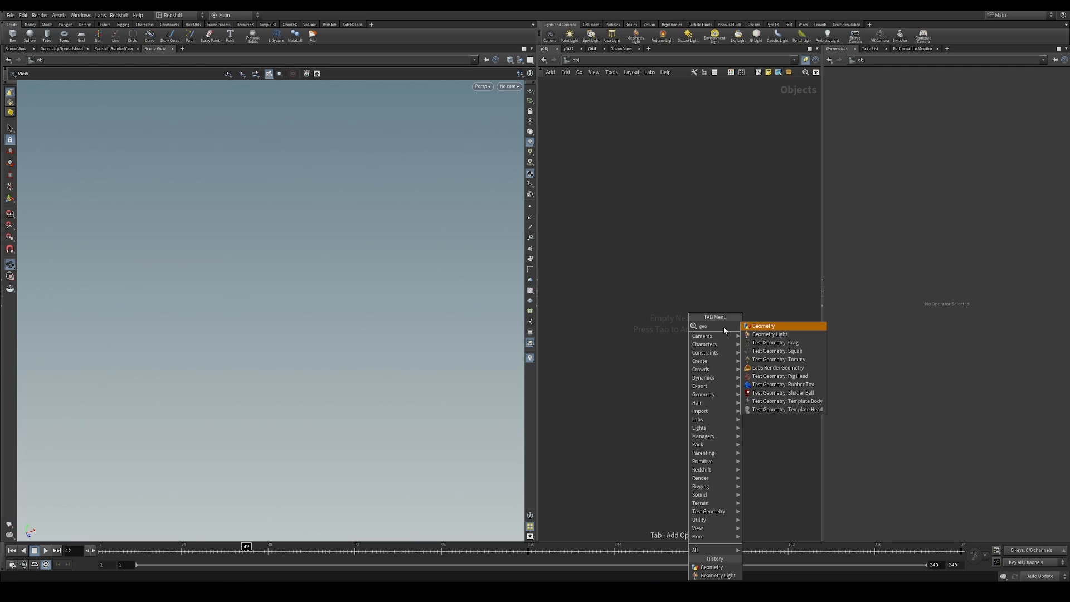
left_click(748, 328)
left_click(710, 285)
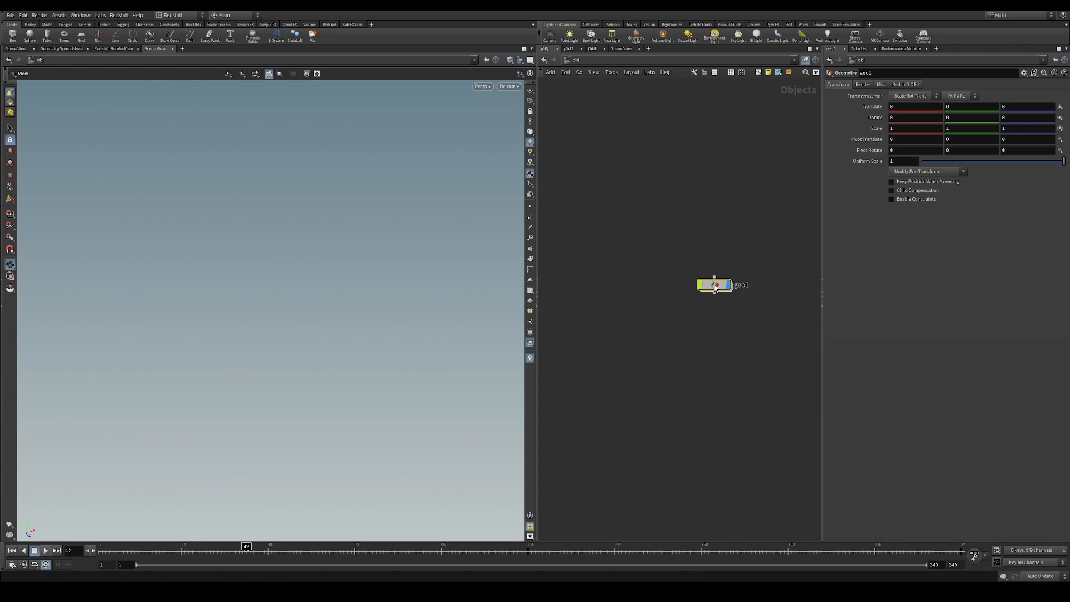
left_click_drag(722, 289, 702, 287)
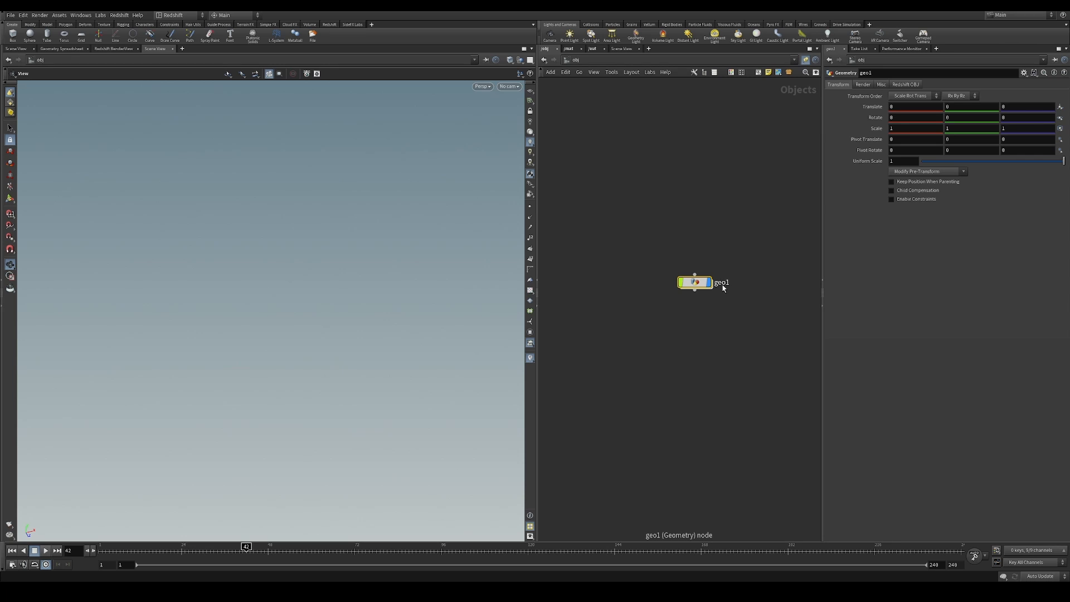
left_click_drag(695, 284, 650, 278)
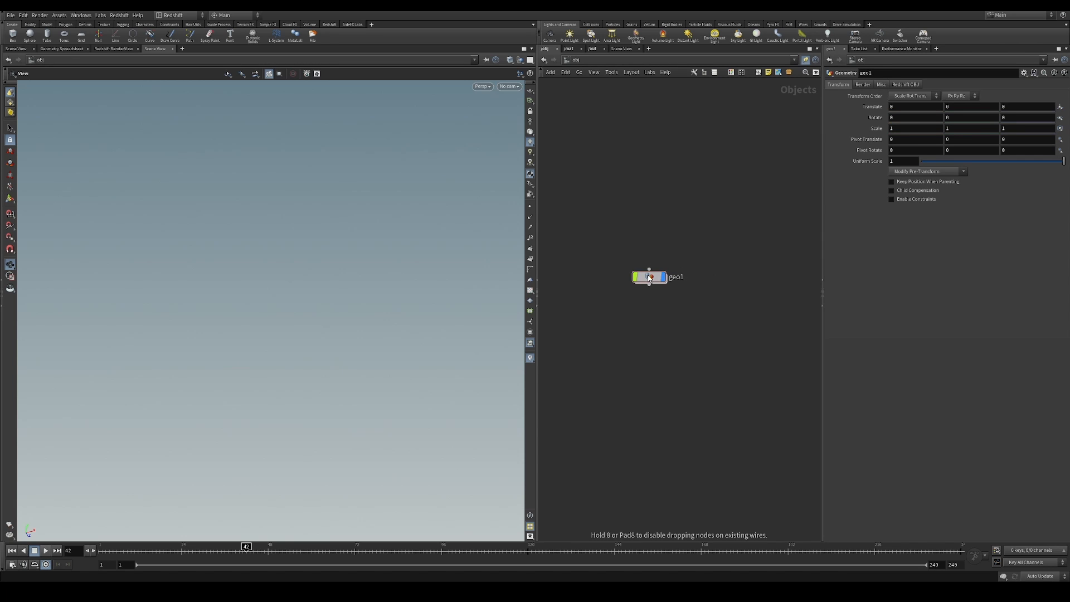
double_click(650, 277)
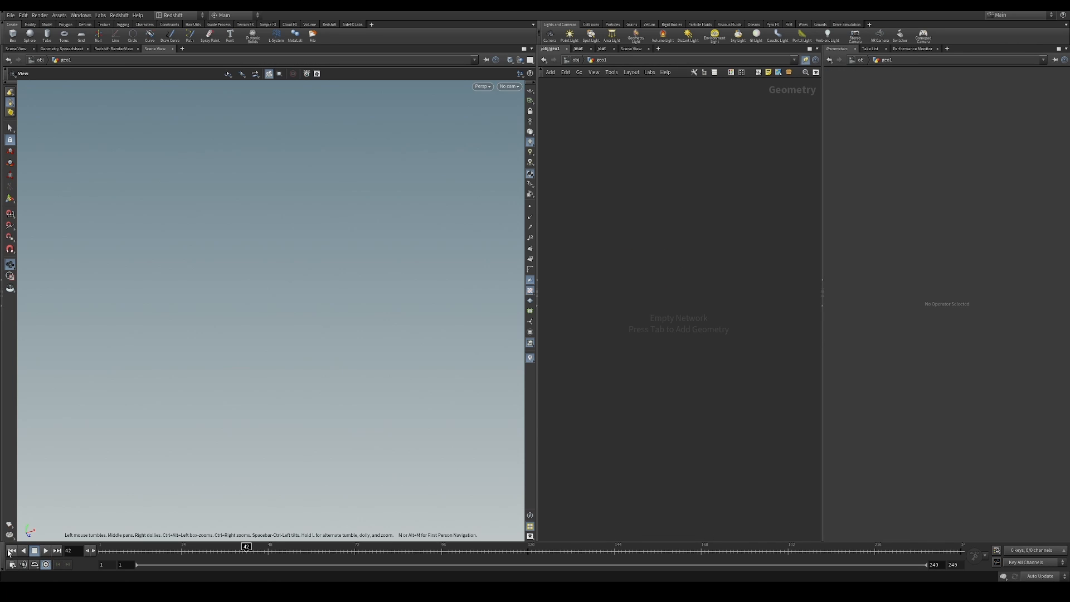
Return to the first frame, add a Draw Curve node and display the reference grid in the viewport
left_click(12, 551)
key("Tab")
type("draw")
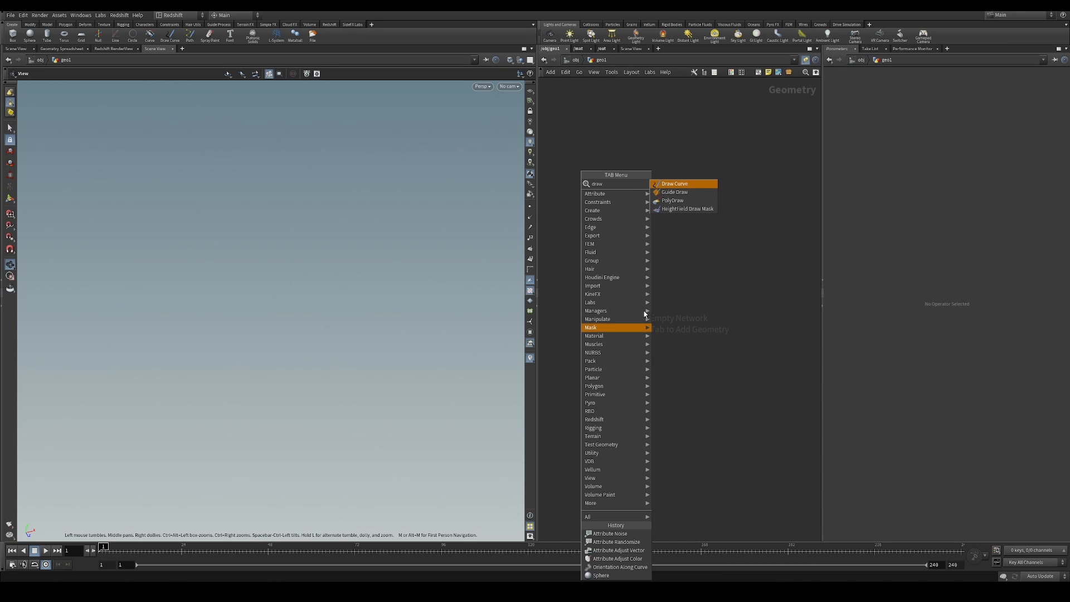
left_click(694, 185)
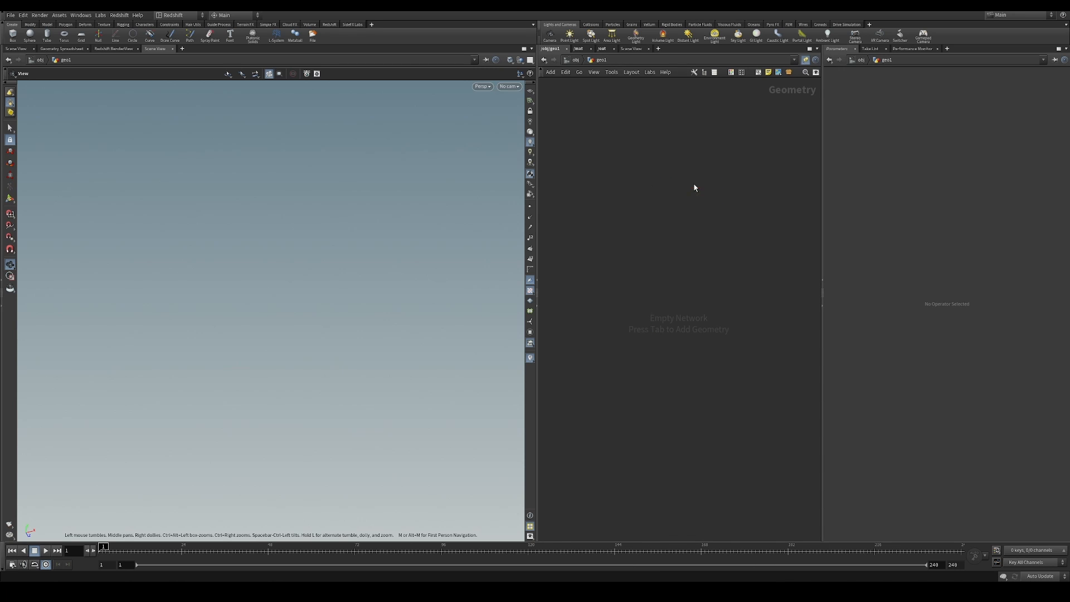
mouse_move(321, 285)
left_mouse_down()
mouse_move(310, 314)
mouse_move(306, 273)
left_mouse_up()
left_click(533, 91)
left_click_drag(395, 291, 350, 294)
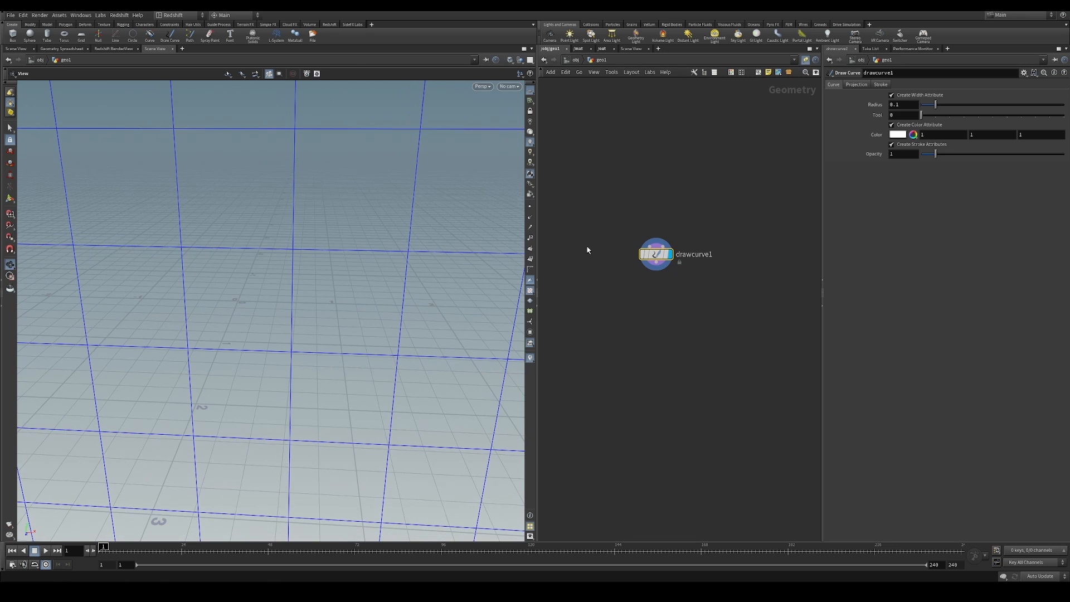
Set the Draw Curve node's projection to ZX Plane
left_click(857, 85)
left_click(908, 96)
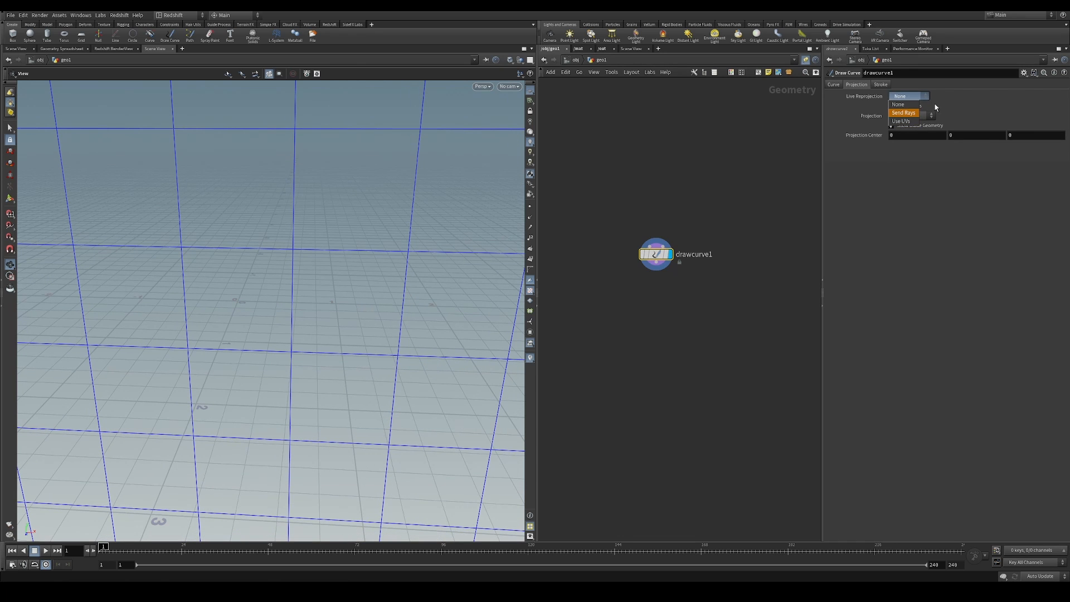
left_click(912, 116)
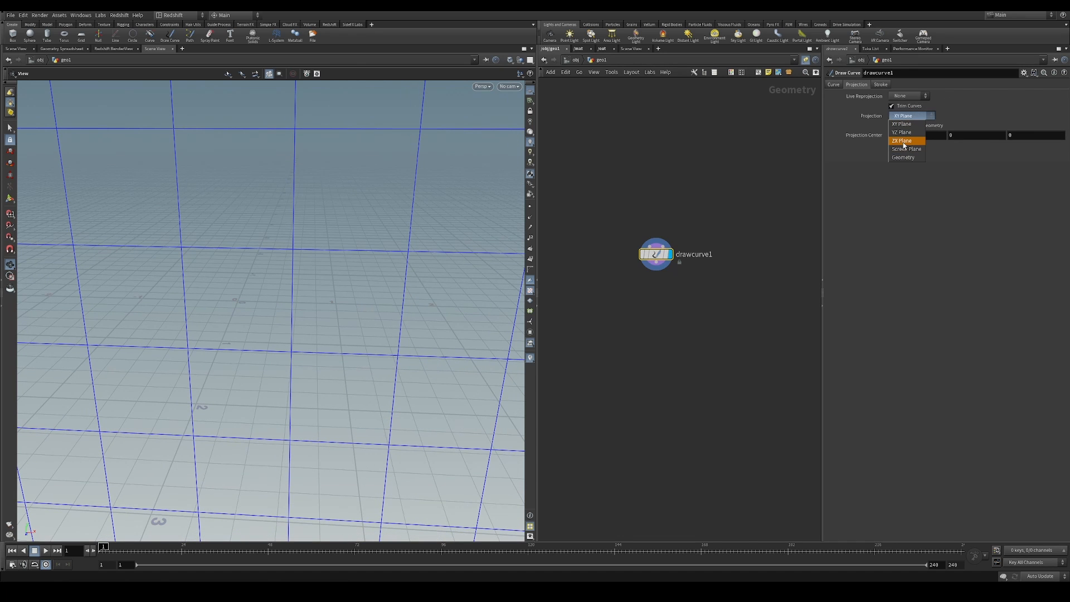
left_click(904, 144)
mouse_move(312, 329)
left_mouse_down()
mouse_move(303, 334)
mouse_move(316, 351)
mouse_move(238, 284)
mouse_move(299, 306)
mouse_move(256, 313)
mouse_move(249, 326)
mouse_move(309, 319)
left_mouse_up()
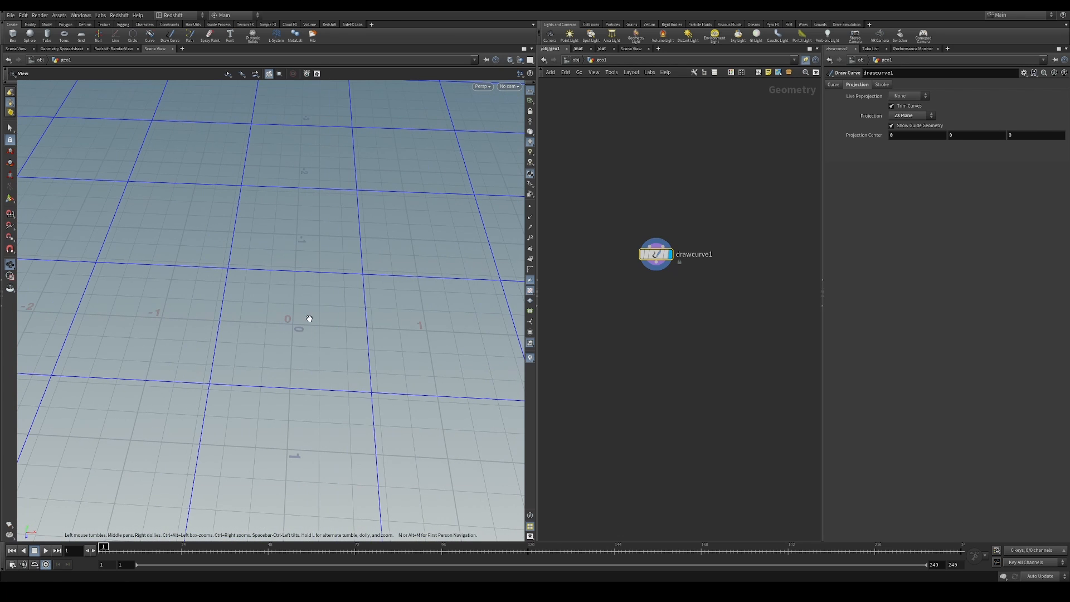
Draw three separate wavy curves on the ground plane, fanning outward from near the origin
left_click_drag(656, 255, 667, 230)
left_click_drag(697, 157, 632, 293)
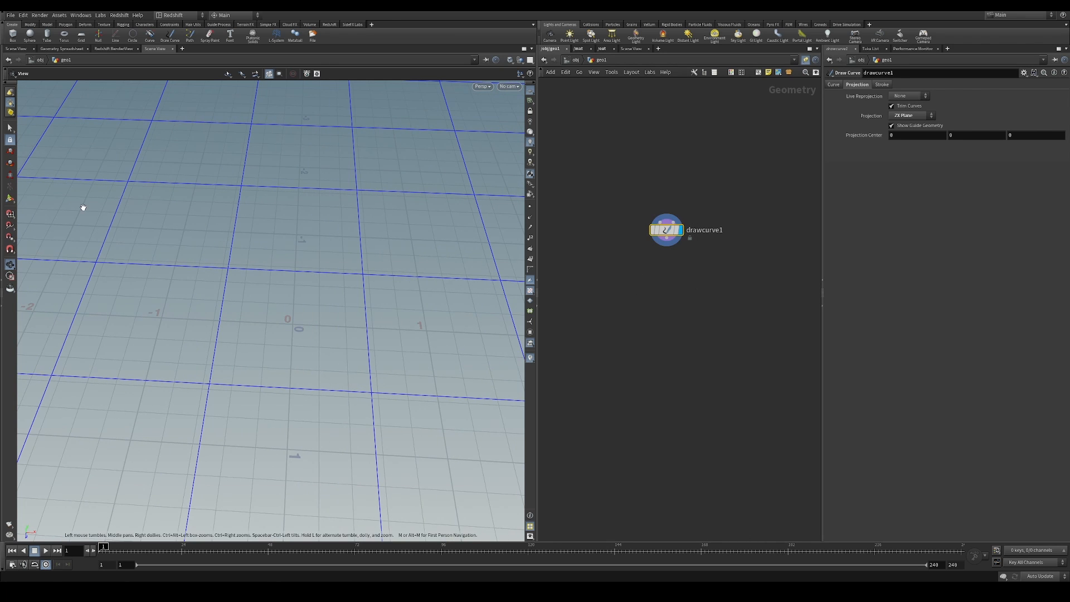
key("Return")
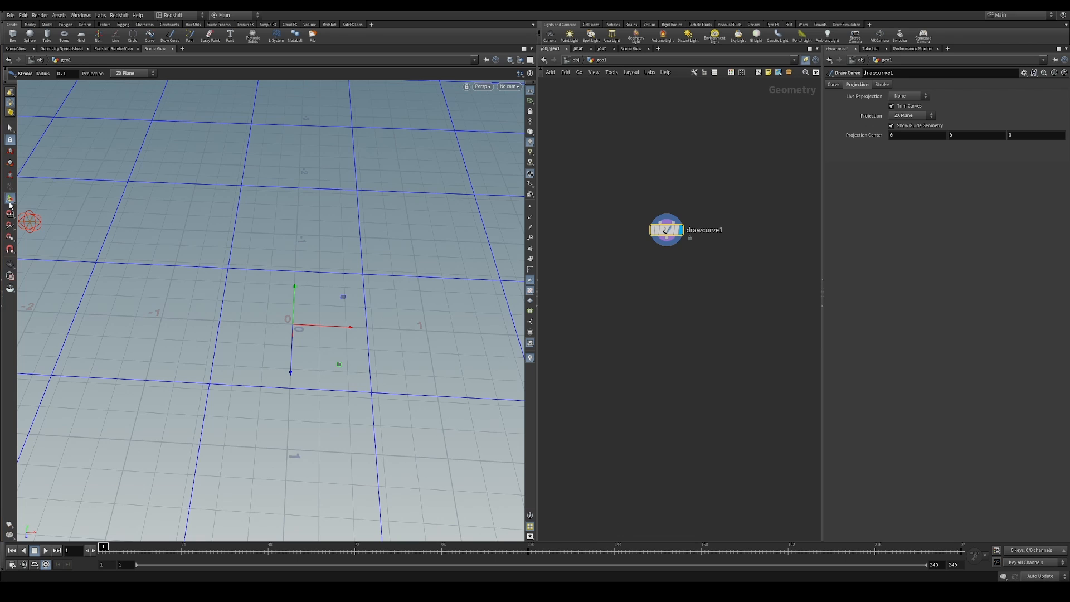
mouse_move(335, 333)
left_mouse_down("alt")
mouse_move(320, 370)
mouse_move(289, 341)
mouse_move(287, 306)
mouse_move(442, 225)
left_mouse_up("alt")
left_click_drag(433, 284, 322, 306, "alt")
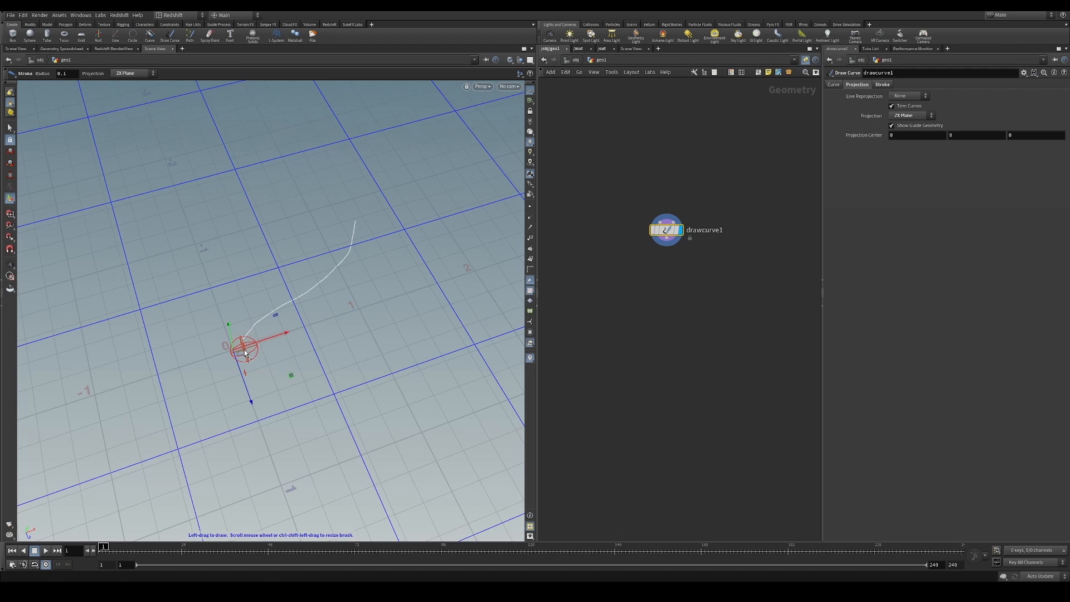
mouse_move(252, 351)
left_mouse_down()
mouse_move(344, 329)
mouse_move(503, 238)
left_mouse_up()
left_click_drag(493, 270, 397, 302, "alt")
mouse_move(287, 422)
left_mouse_down()
mouse_move(371, 378)
mouse_move(492, 217)
left_mouse_up()
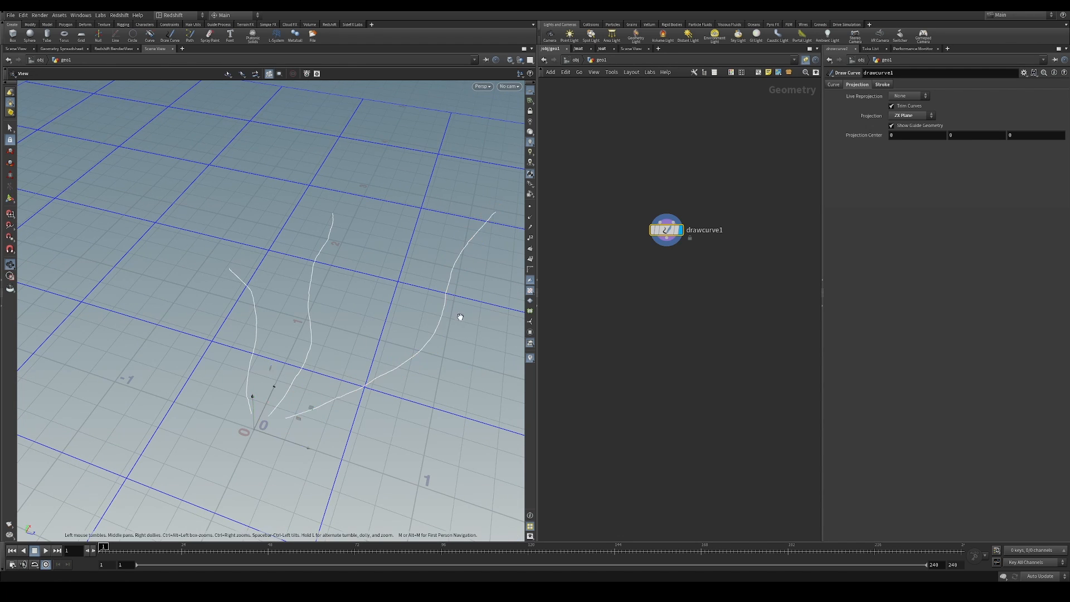
mouse_move(459, 312)
left_mouse_down("alt")
mouse_move(234, 357)
mouse_move(232, 335)
mouse_move(334, 329)
left_mouse_up("alt")
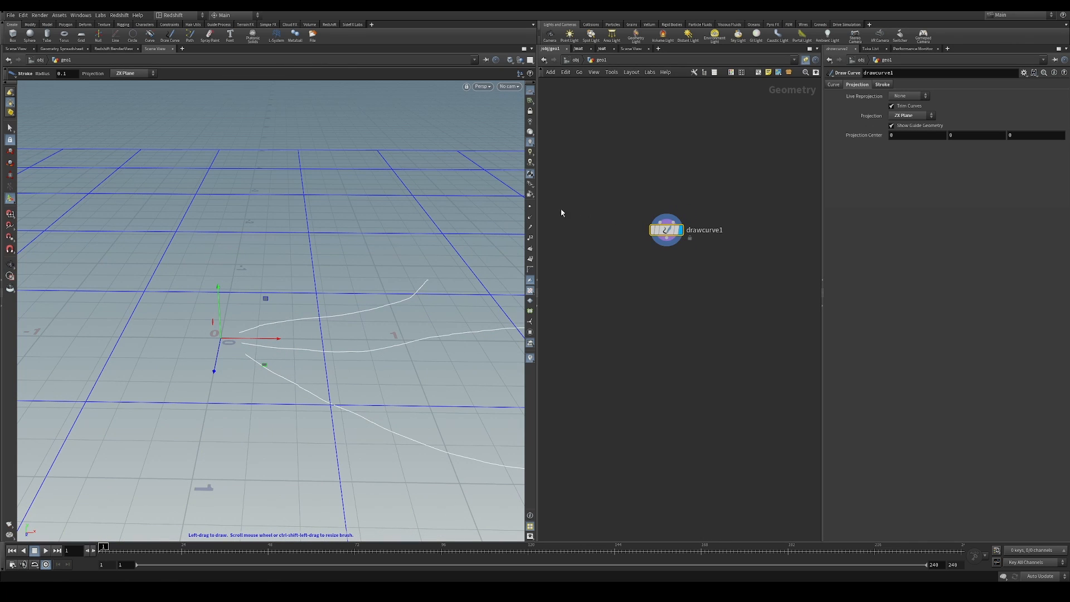
Display the points in the viewport to examine their spacing along the drawn curves, and hide them again
left_click_drag(652, 235, 659, 225)
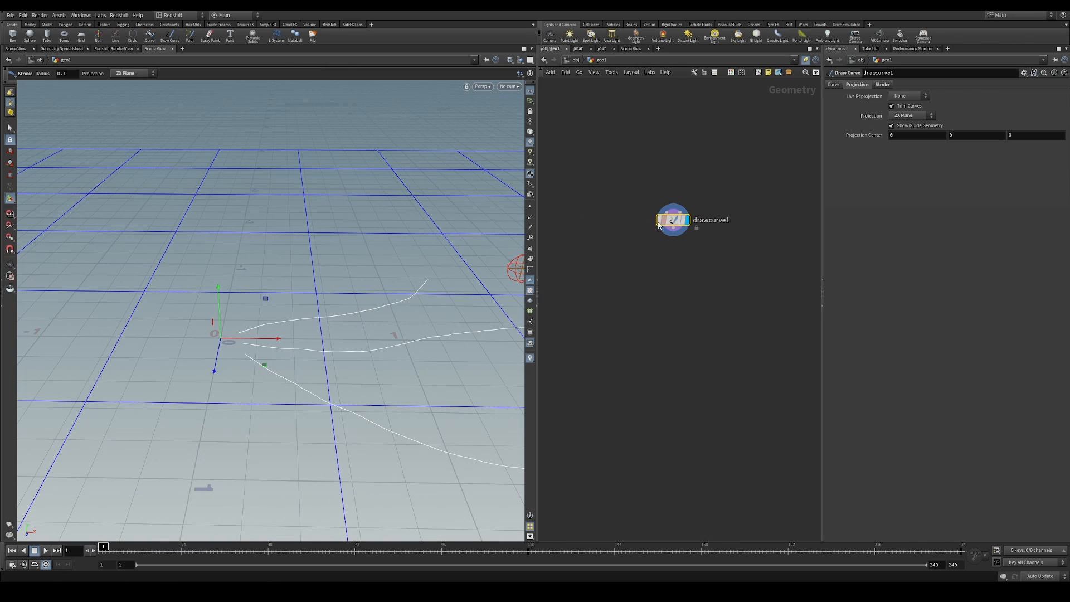
left_click(532, 208)
left_click_drag(363, 347, 380, 365, "alt")
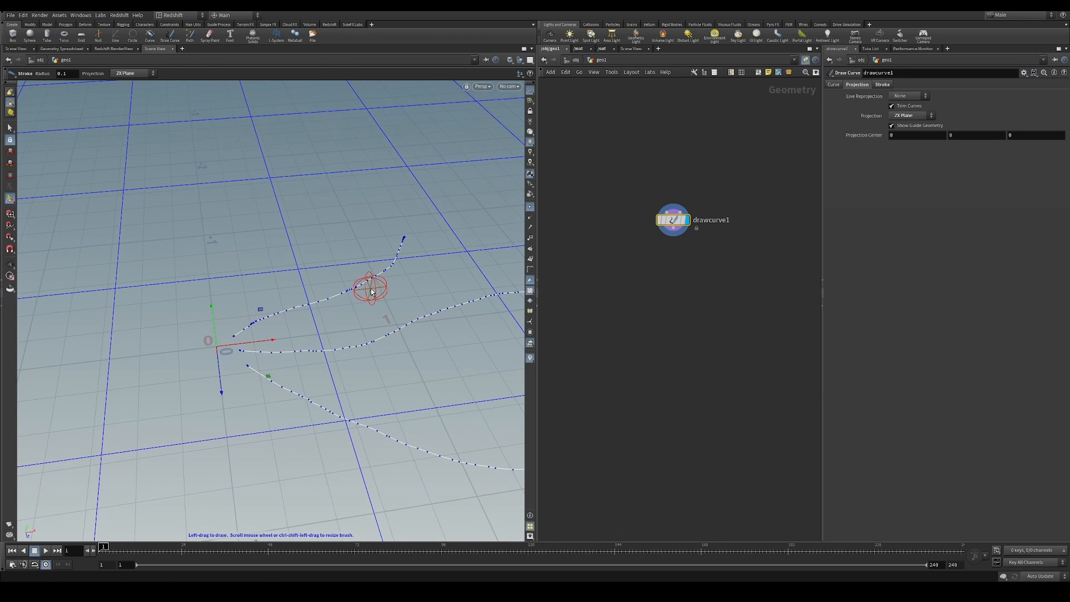
middle_click_drag(335, 353, 237, 320, "alt")
left_click(530, 207)
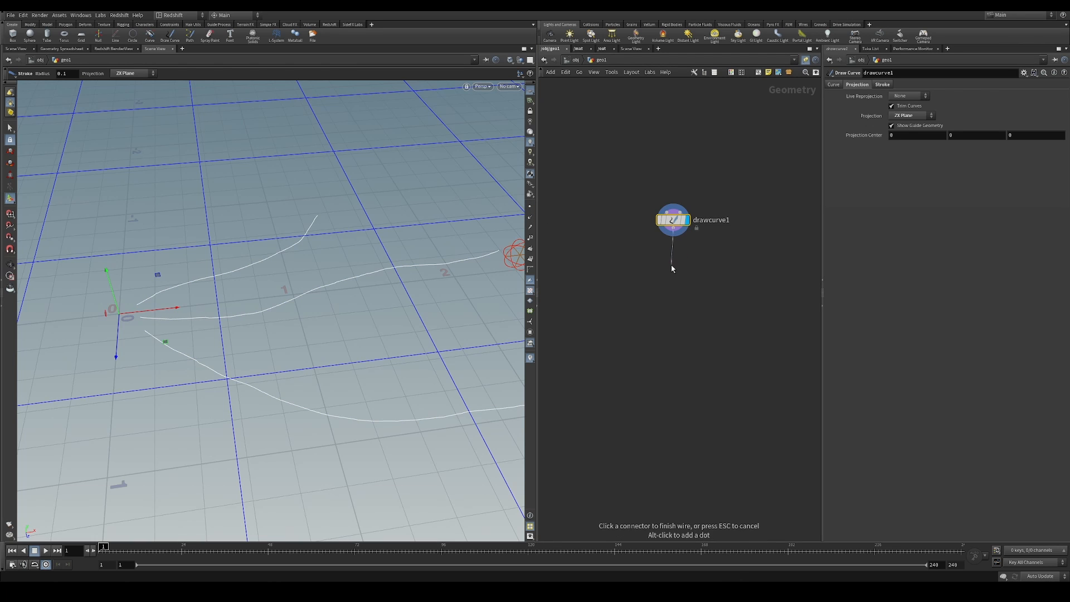
Add a Resample node connected to the output of the Draw Curve node
key("Tab")
type("resa")
left_click(772, 184)
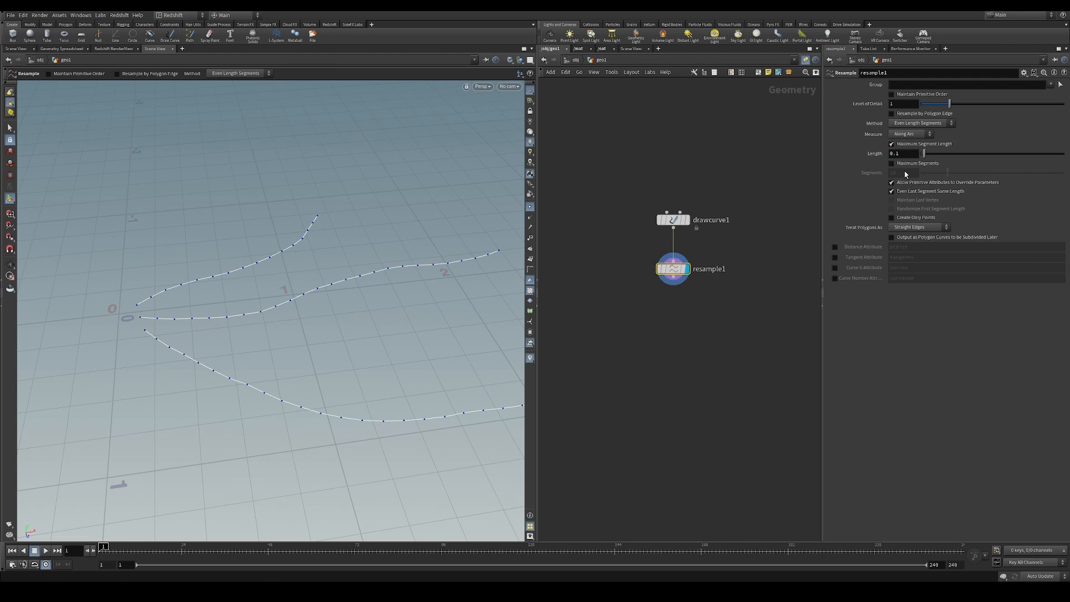
Try a maximum segment length of 0.01 on the Resample node and restore it to 0.1
left_click(911, 145)
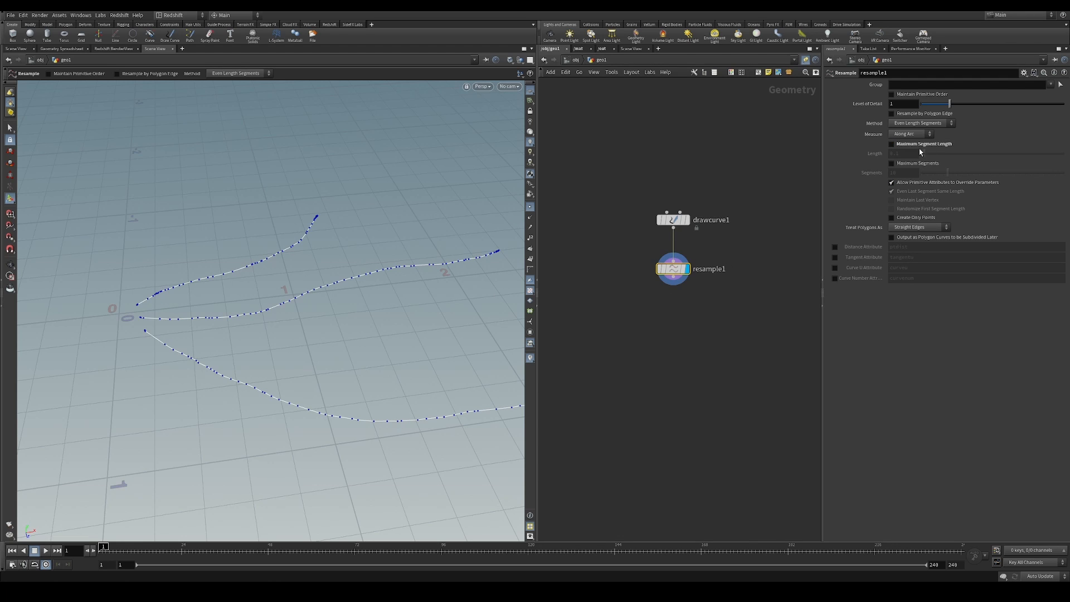
left_click(917, 145)
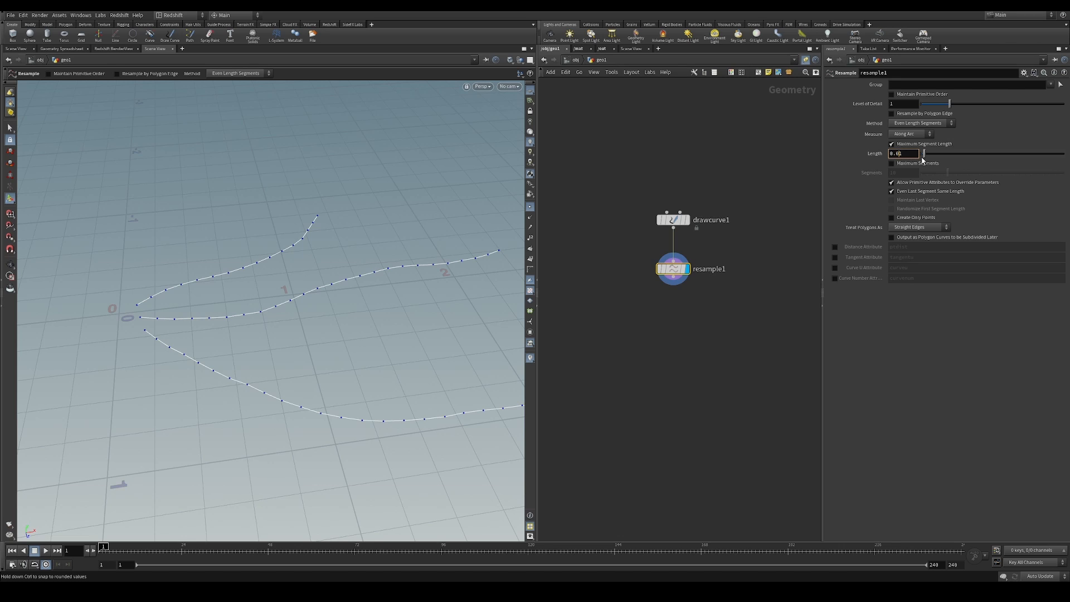
key("Return")
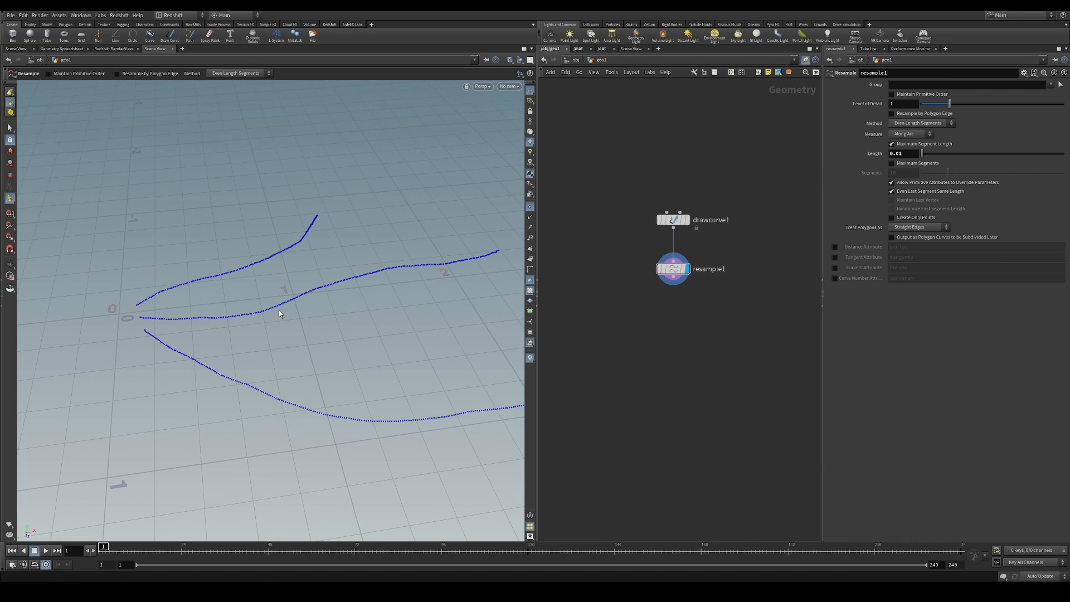
left_click(908, 155)
type("1")
Resample by maximum segments instead of maximum segment length, with 43 segments per curve
left_click(892, 163)
left_click(892, 144)
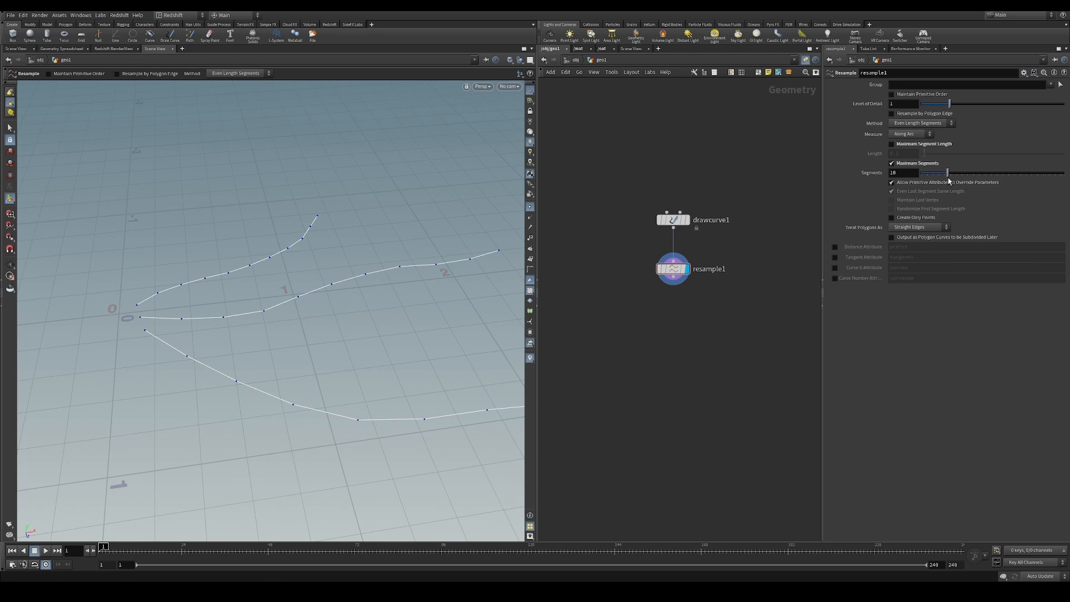
left_click_drag(945, 178, 1043, 173)
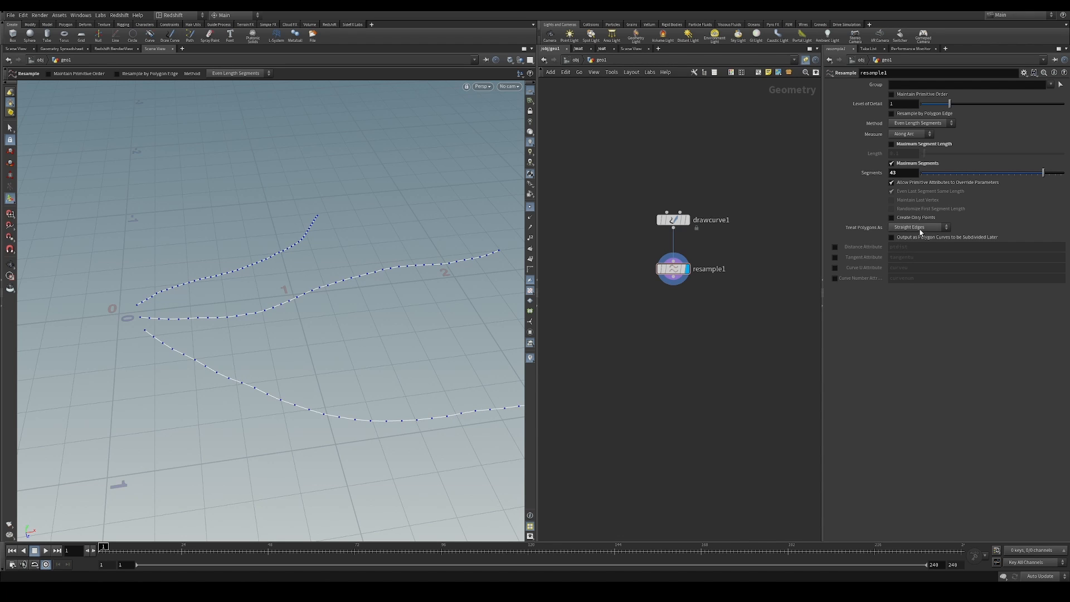
Make the Resample node treat polygons as Subdivision Curves and check the smoothed curves
left_click(920, 231)
left_click_drag(354, 285, 185, 342, "alt")
right_click_drag(356, 264, 232, 312, "alt")
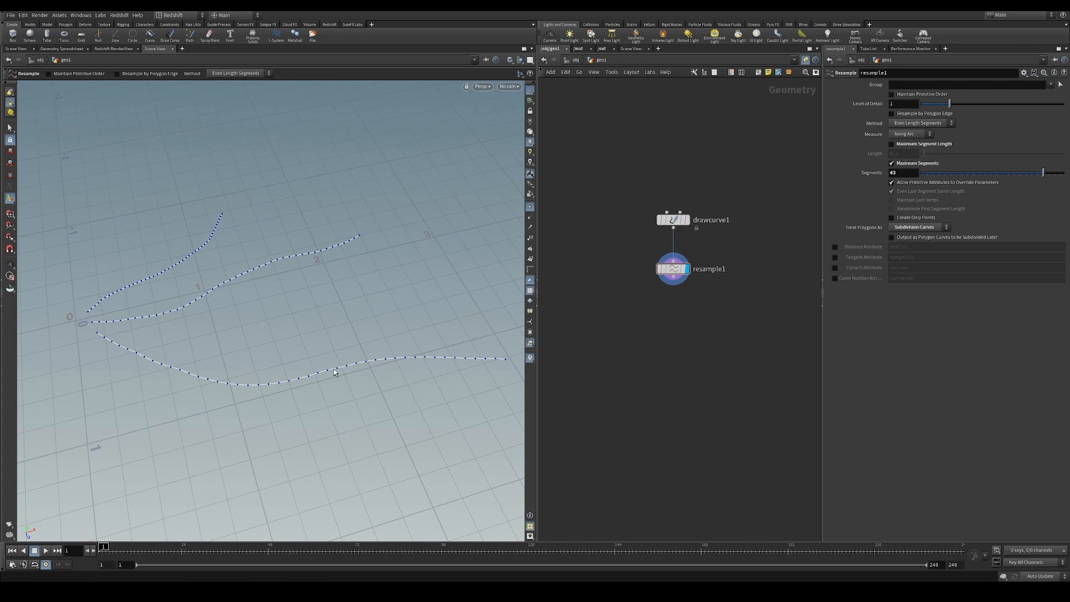
left_click_drag(334, 372, 370, 294, "alt")
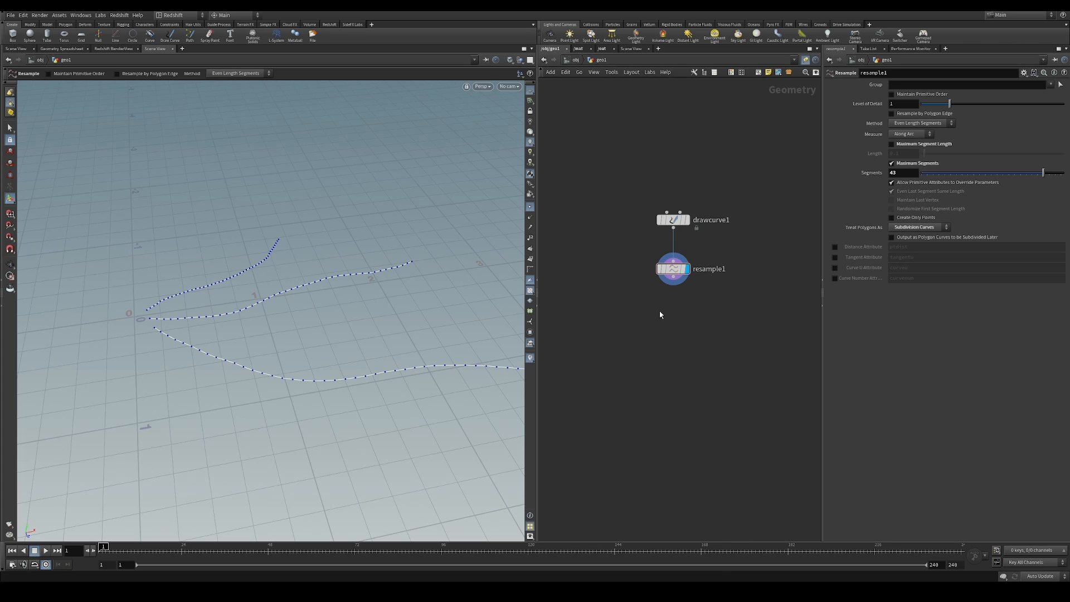
key("Tab")
type("sph")
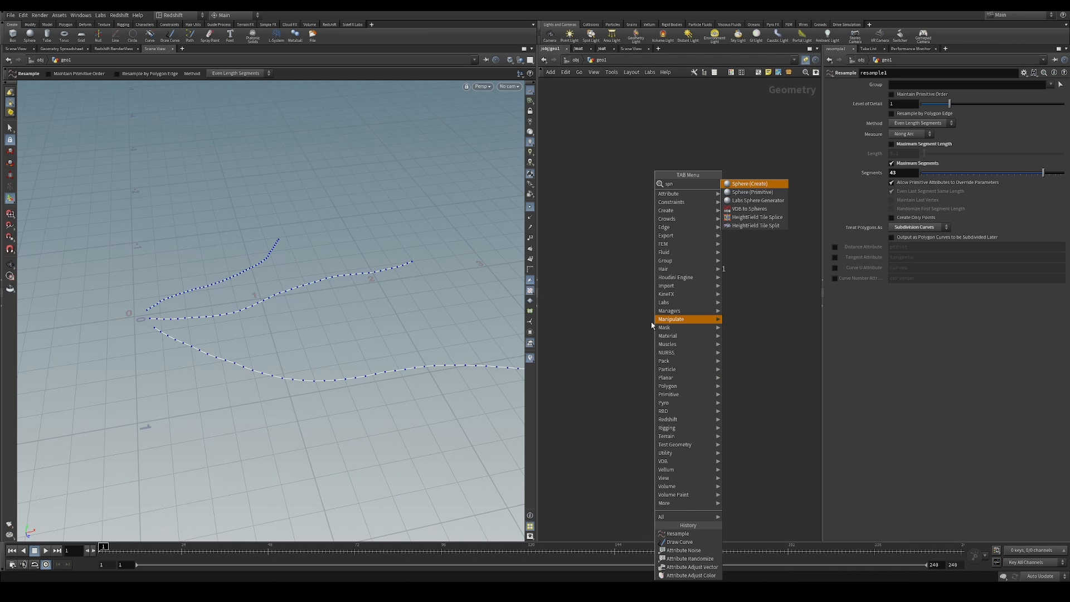
type("ere")
left_click(731, 193)
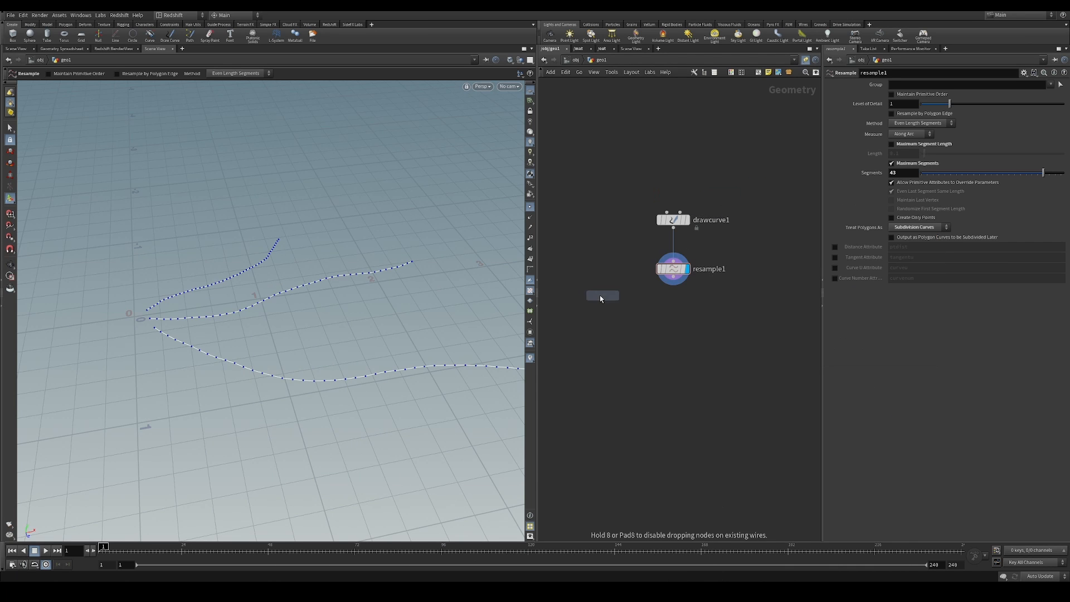
left_click(586, 295)
middle_click_drag(598, 328, 644, 306)
key("Delete")
Add a Sphere node beside the curve nodes in the network
key("Tab")
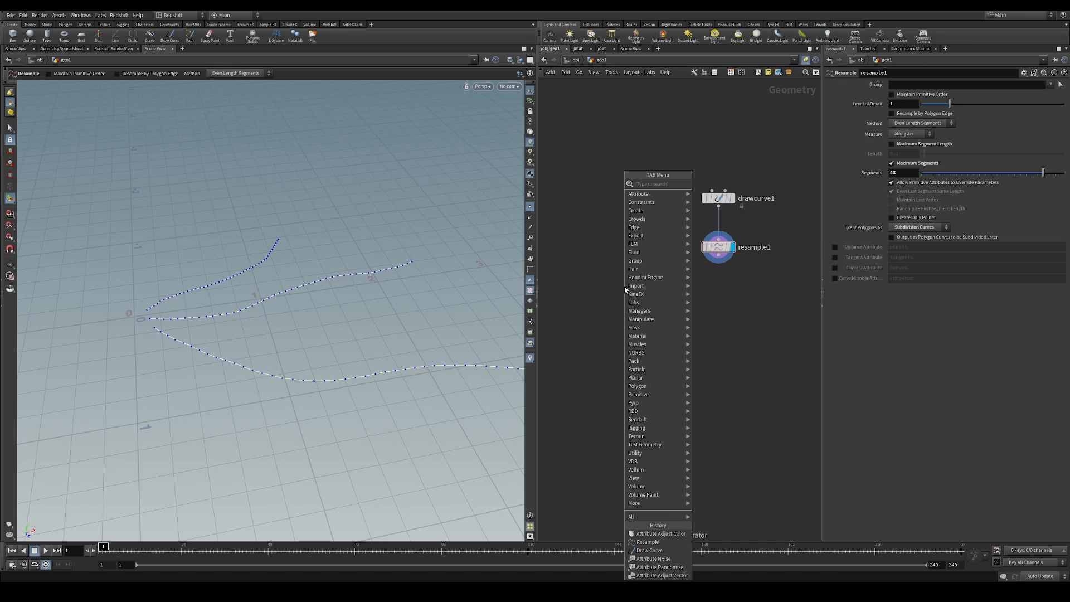
type("sphere")
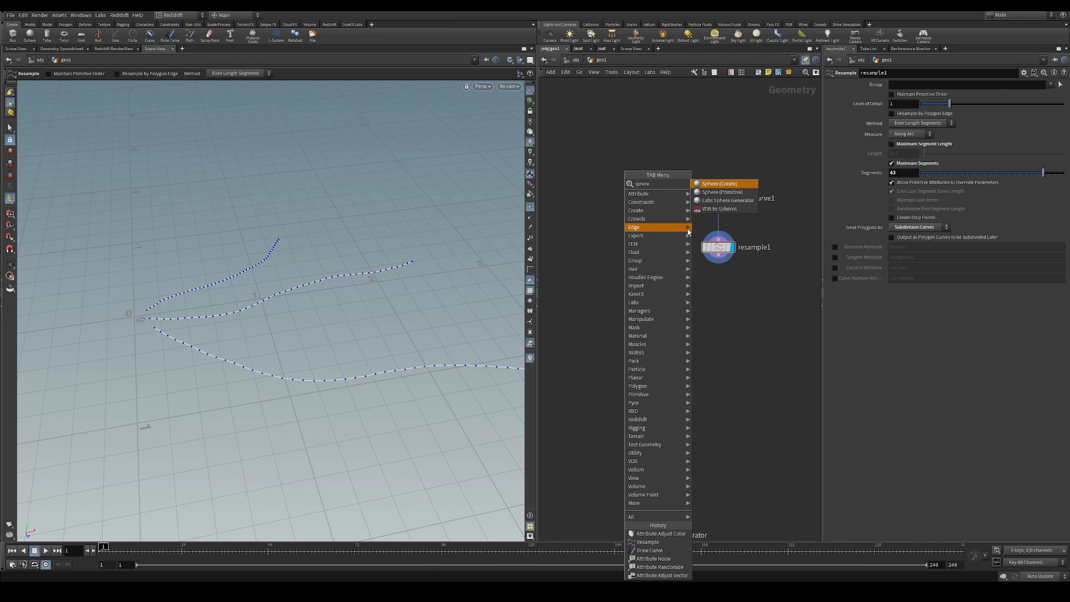
left_click(736, 192)
left_click(615, 241)
key("Escape")
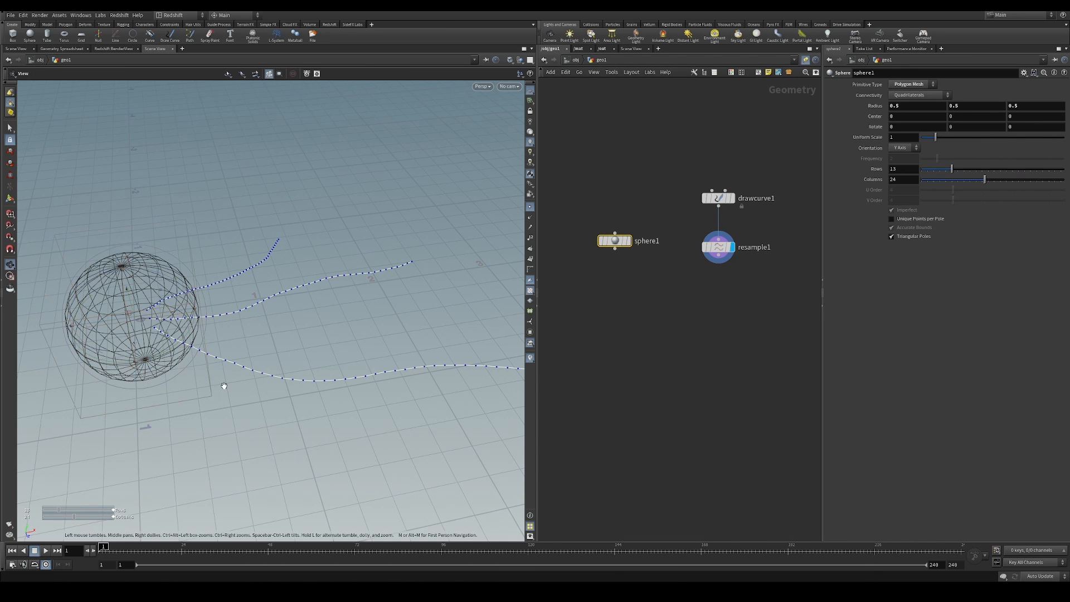
Change the sphere's primitive type to Polygon and raise its frequency to 10
left_click_drag(170, 354, 170, 329)
key("Return")
left_click(915, 84)
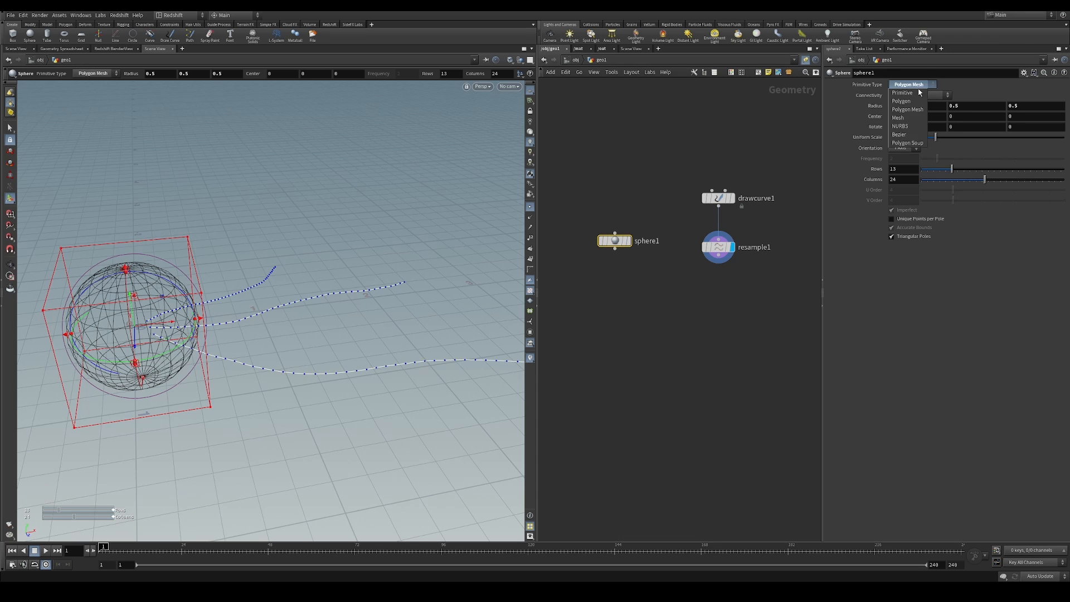
left_click(901, 101)
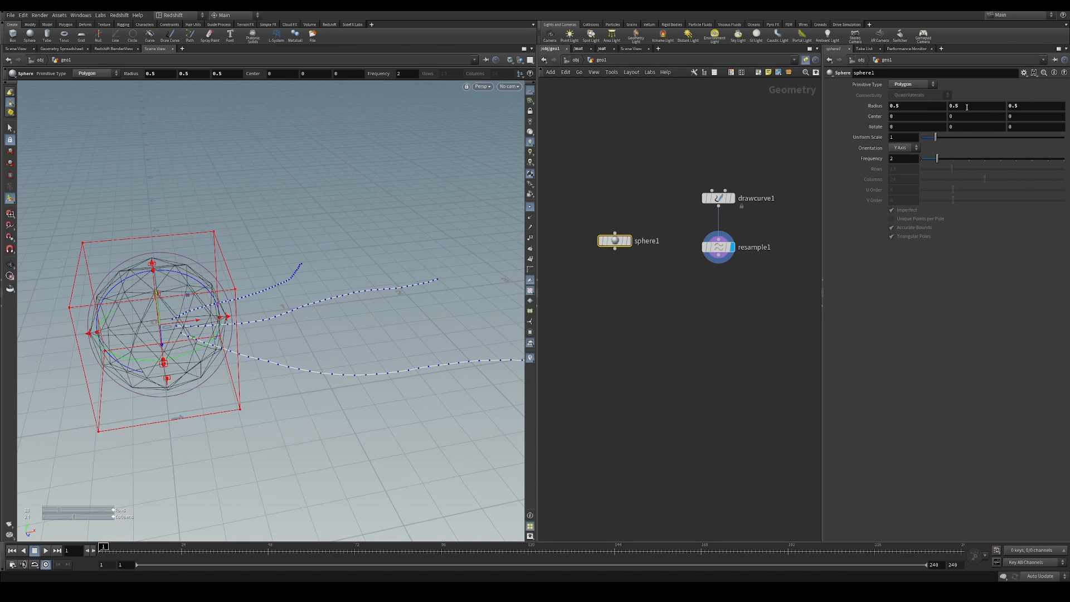
left_click_drag(937, 159, 1000, 158)
left_click_drag(143, 321, 152, 300, "alt")
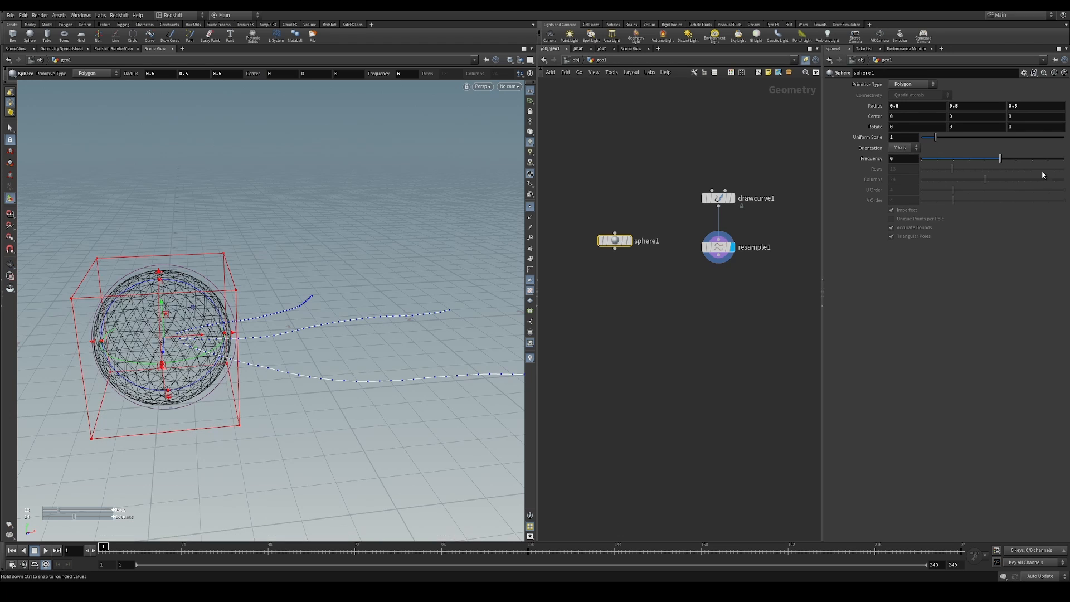
left_click(1016, 159)
left_click_drag(1016, 159, 1060, 162)
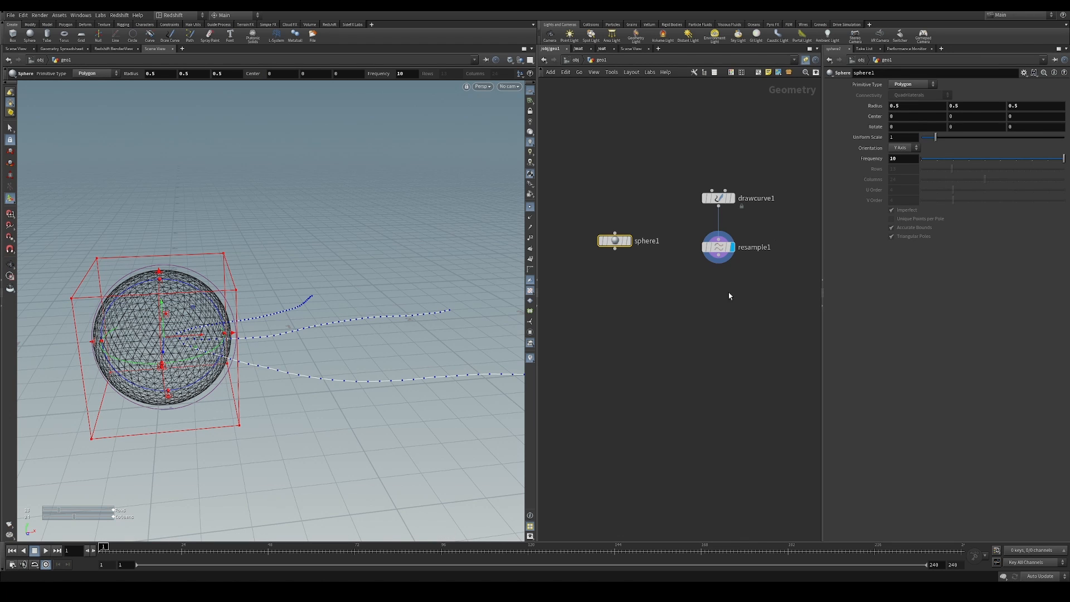
Shrink the sphere to a uniform scale of 0.26
left_click_drag(936, 137, 926, 140)
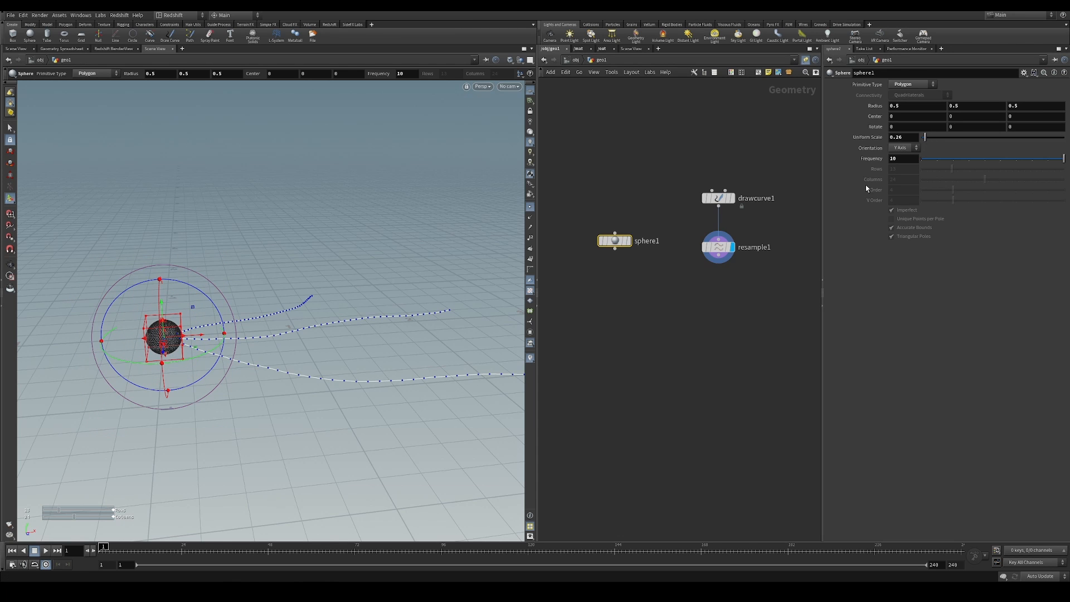
left_click_drag(313, 329, 321, 354, "alt")
key("Return")
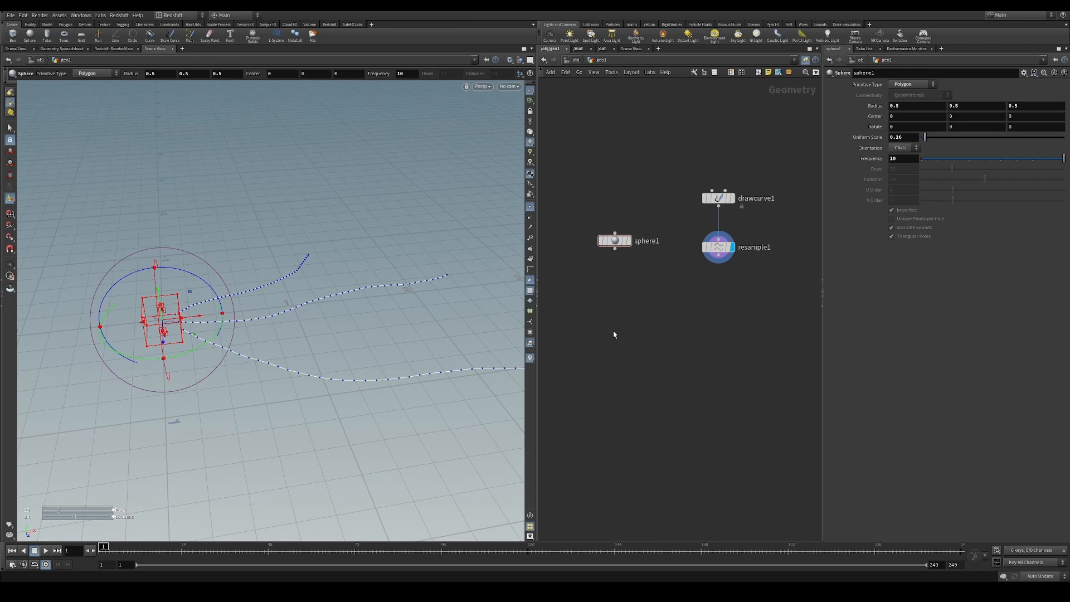
key("Tab")
type("pop net")
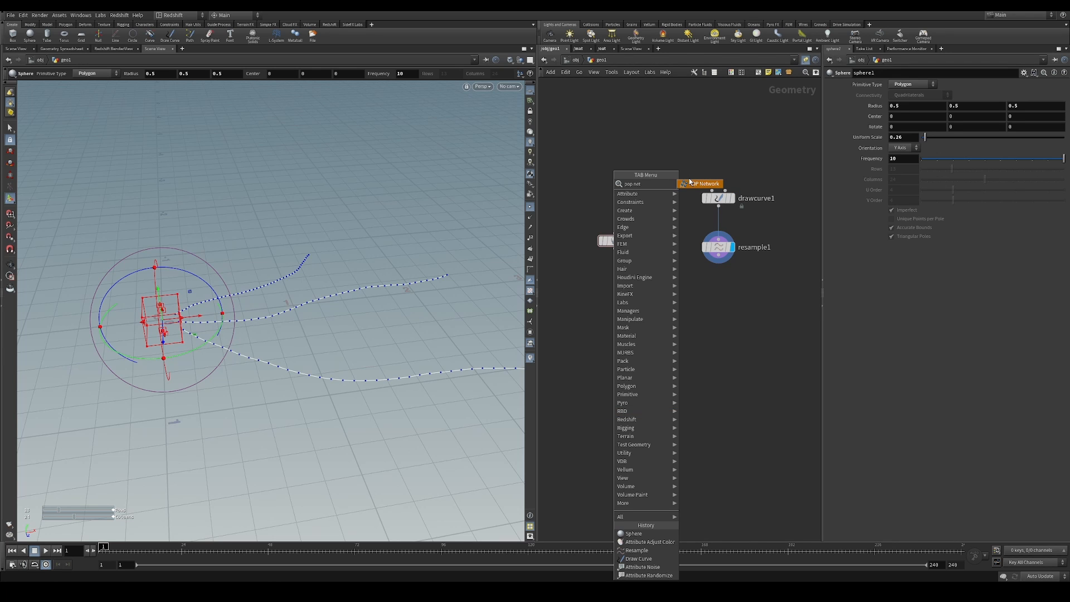
key("Escape")
Add a POP Network node below the sphere and resample nodes
key("Tab")
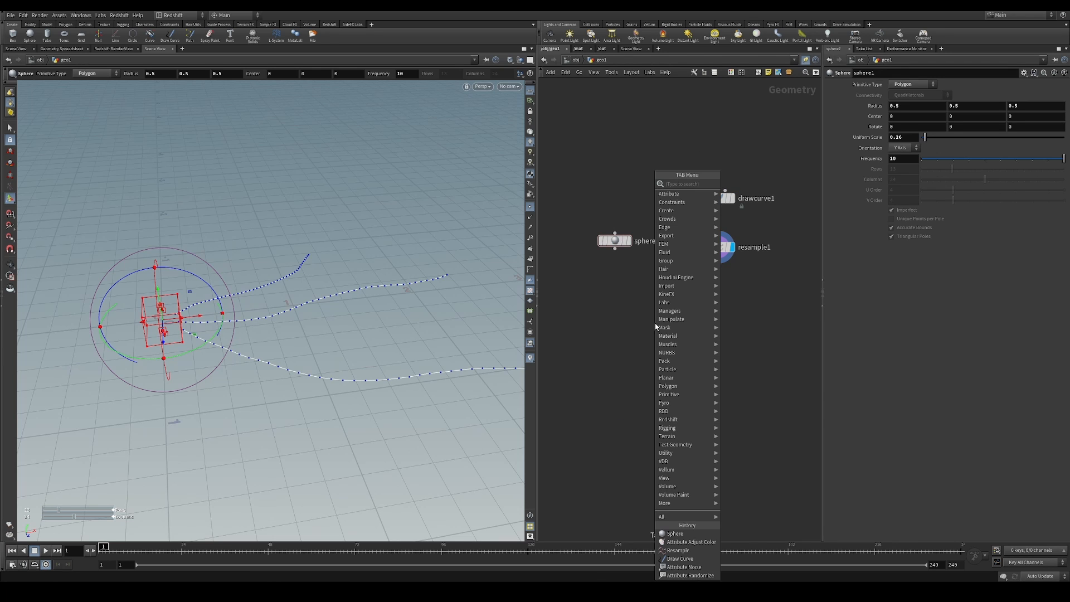
type("pop")
key("Return")
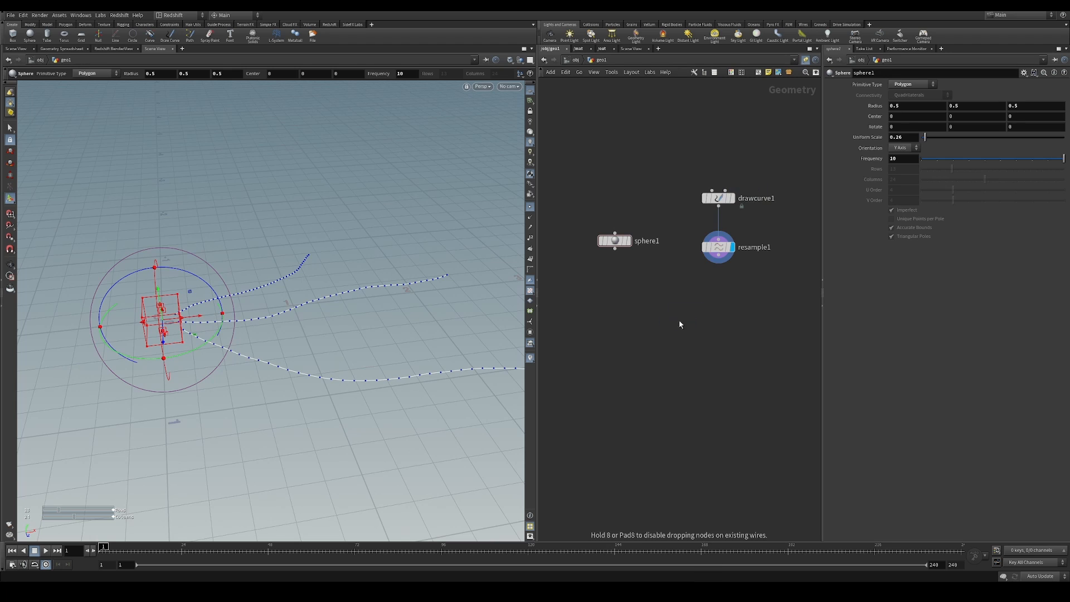
left_click(678, 320)
left_click_drag(687, 322, 664, 342)
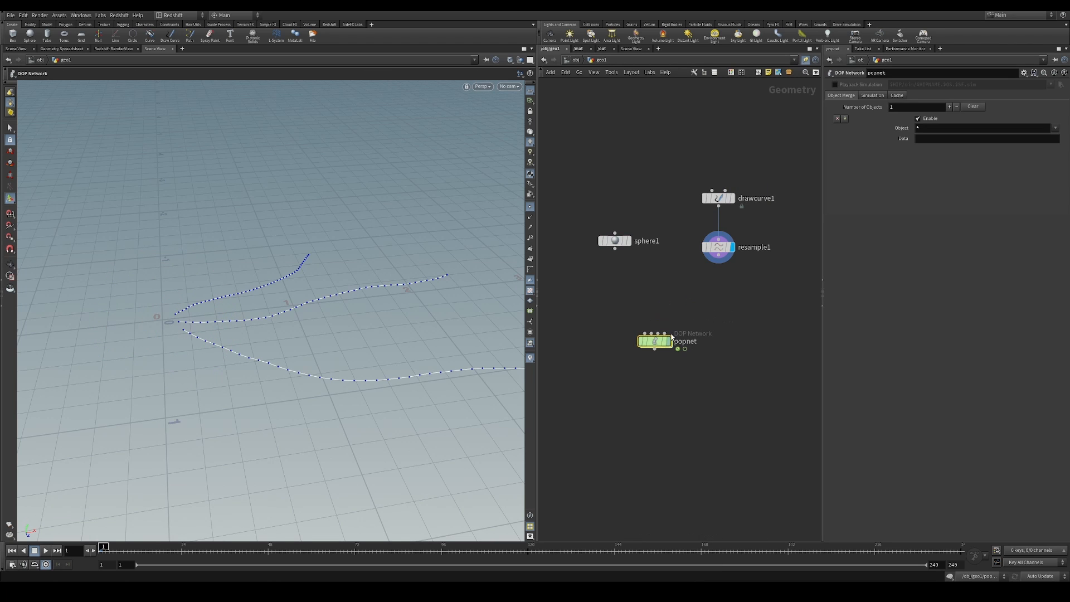
middle_click_drag(680, 313, 673, 318)
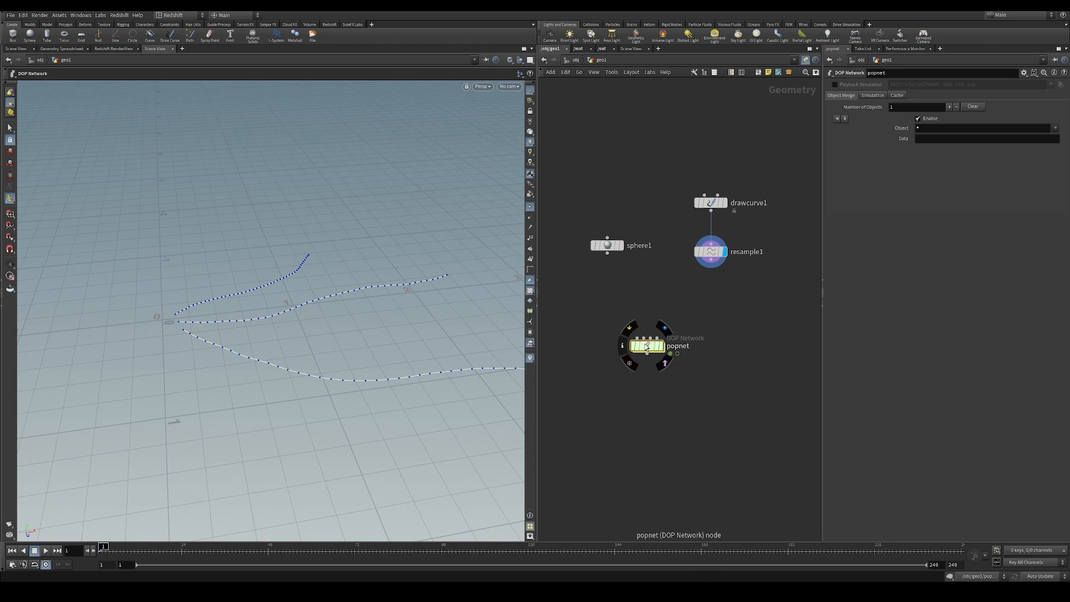
Look at the default nodes inside popnet and return to the geometry network
double_click(647, 347)
scroll(691, 246, "up", 2)
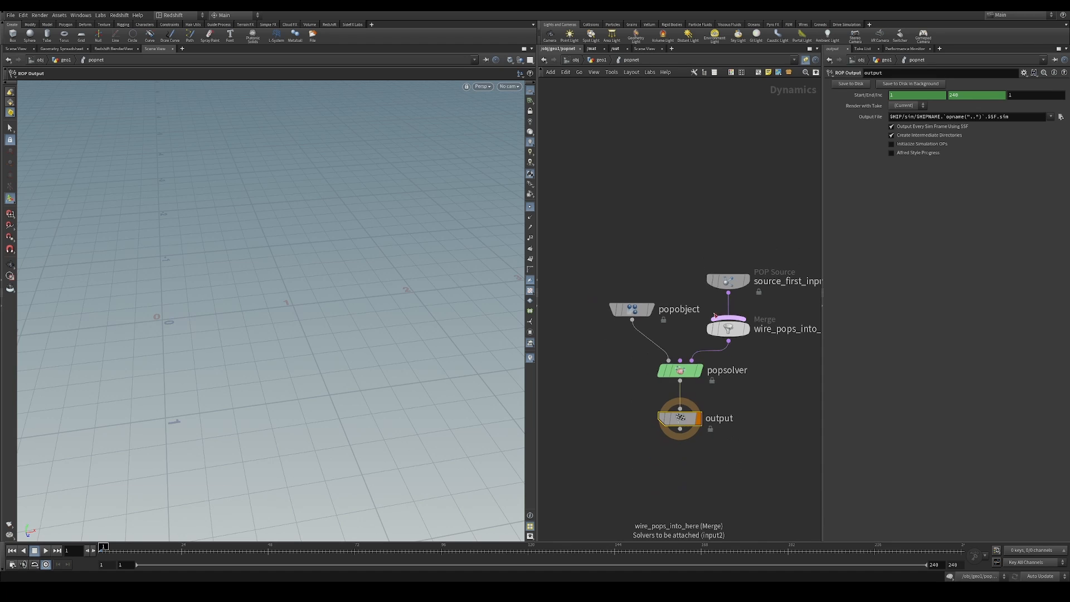
key("u")
Try a plain DOP Network beside popnet for comparison, check its contents and delete it
key("Tab")
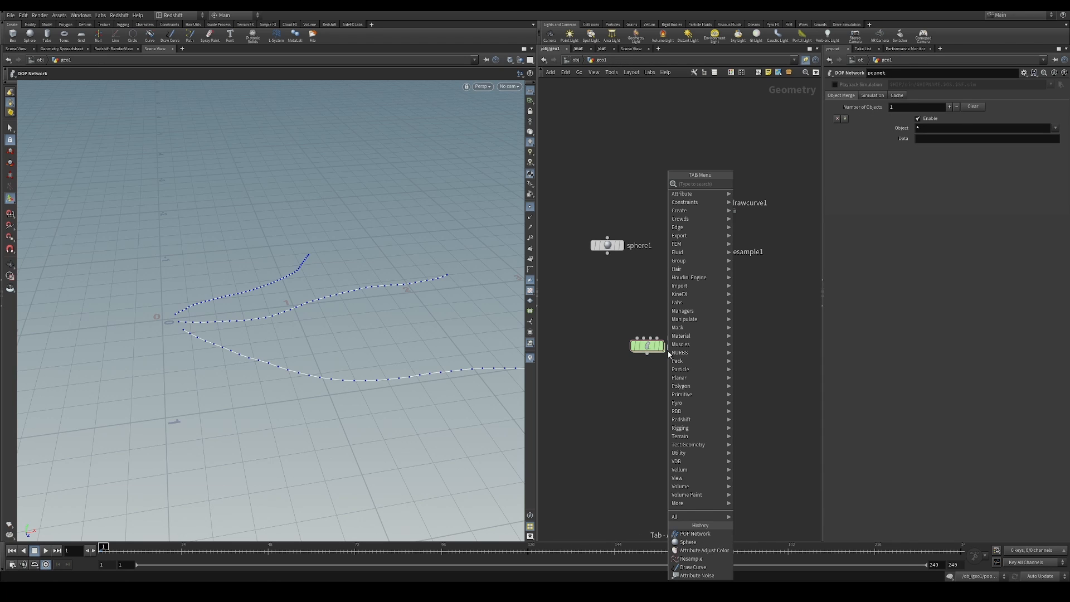
type("dop")
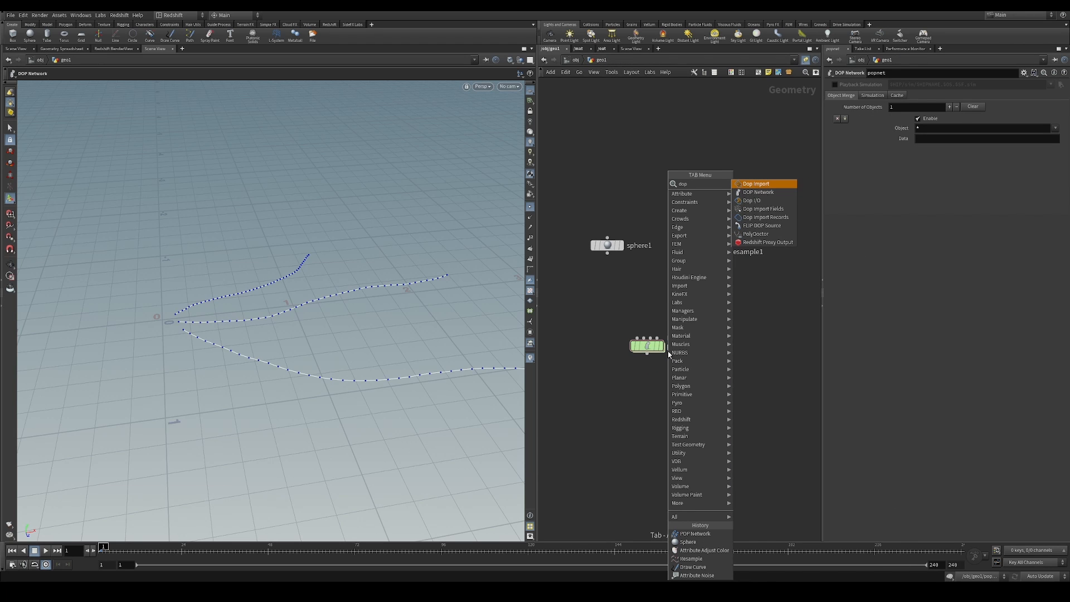
left_click(778, 192)
left_click(747, 345)
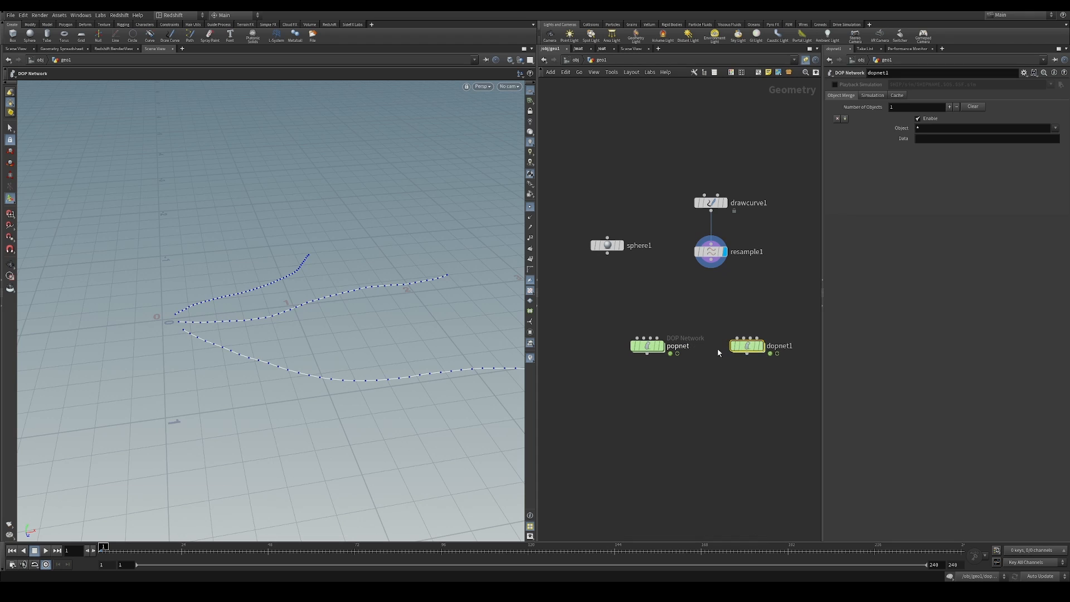
double_click(747, 346)
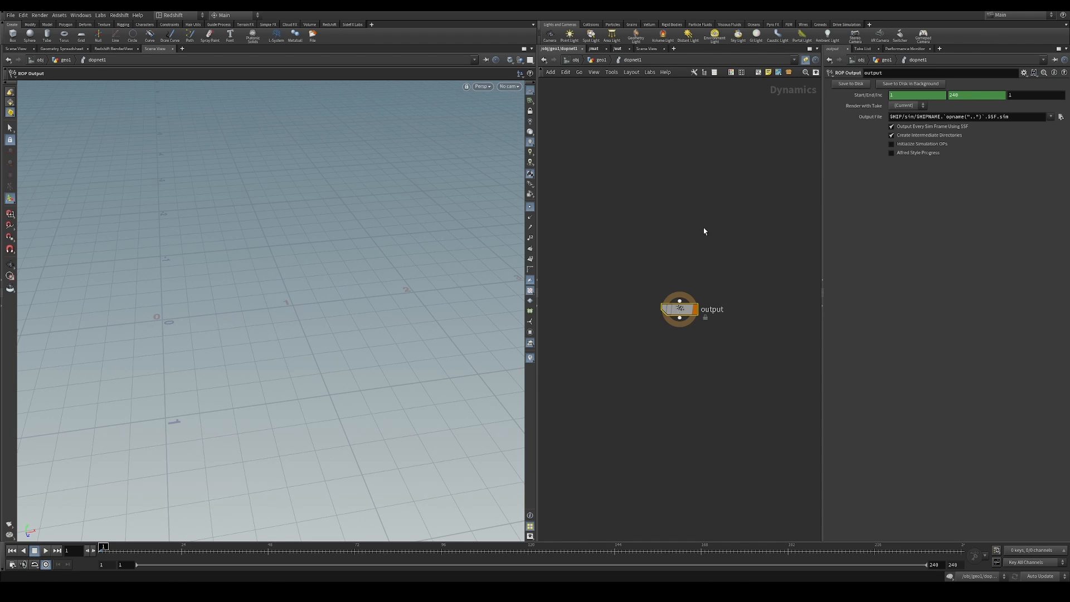
left_click(601, 59)
key("Delete")
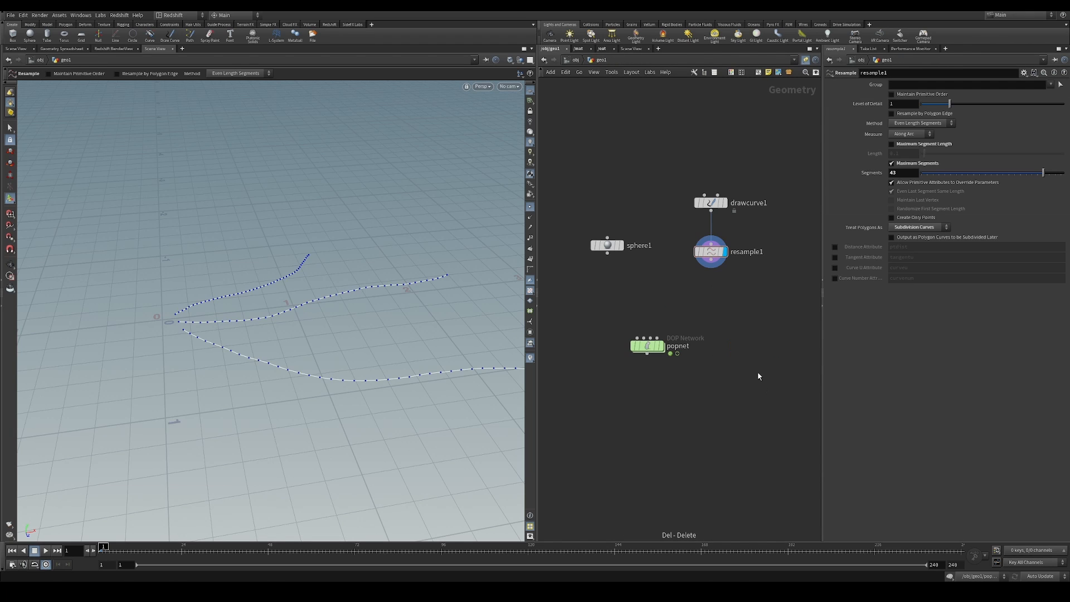
Wire the sphere into the first input of popnet, display popnet and enter its network
left_click_drag(608, 254, 646, 347)
left_click(666, 338)
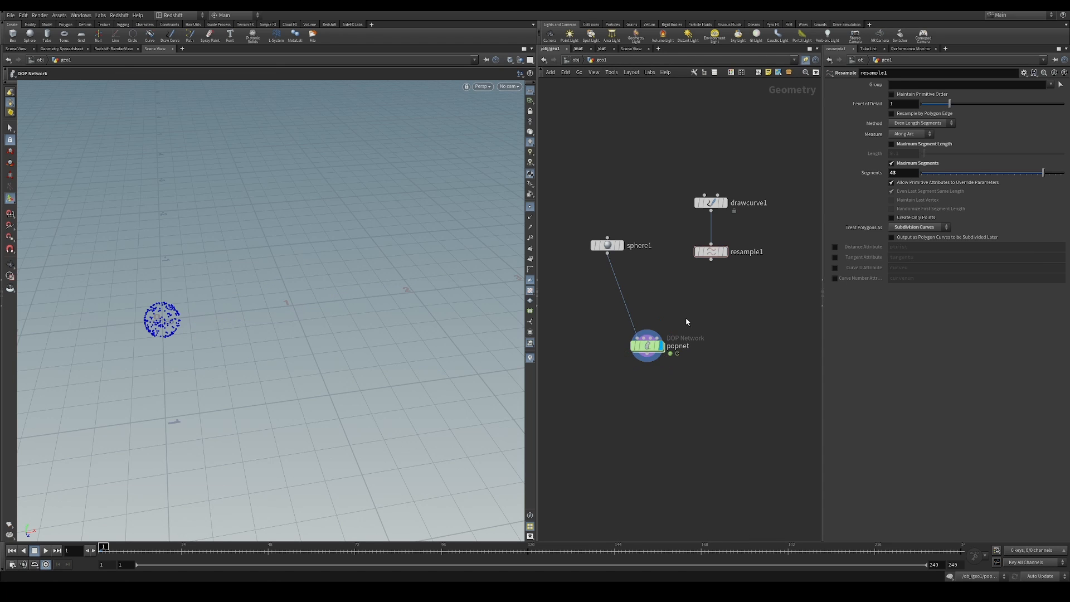
left_click(646, 352)
double_click(646, 353)
Move the source_first_input node well above the wire_pops_into_here merge to make room between them
middle_click_drag(692, 267, 641, 283)
left_click_drag(635, 272, 758, 341)
left_click_drag(684, 299, 686, 206)
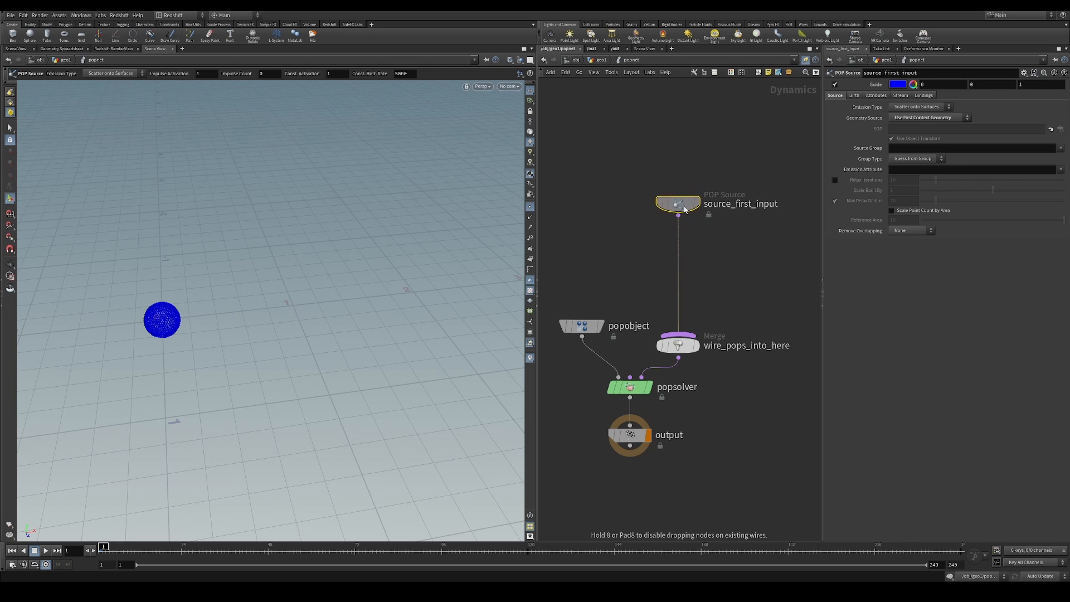
left_click_drag(559, 304, 635, 369)
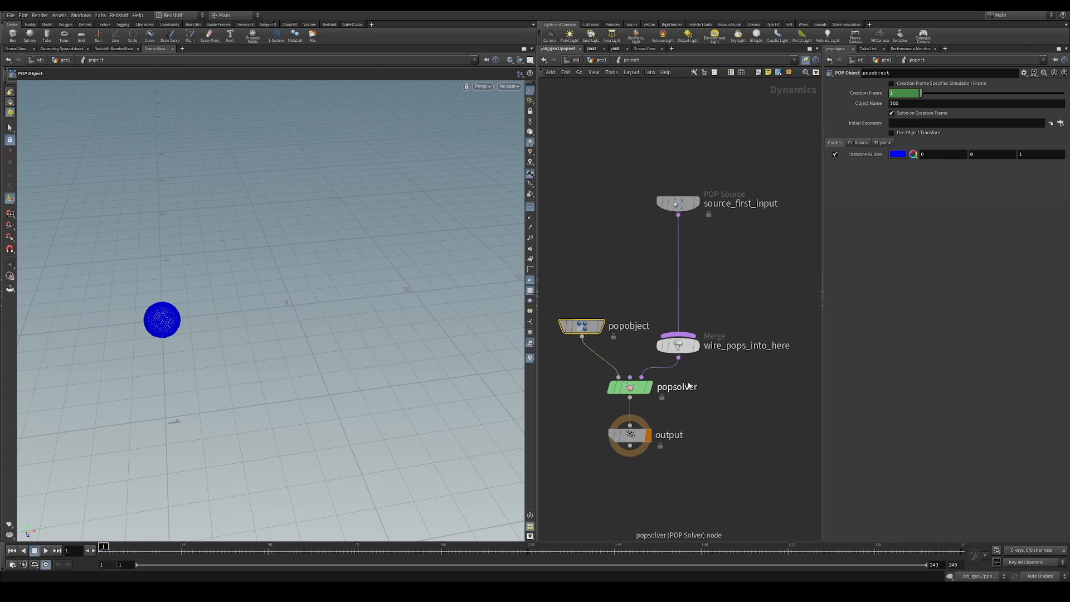
middle_click_drag(724, 250, 723, 283)
left_click_drag(709, 200, 645, 280)
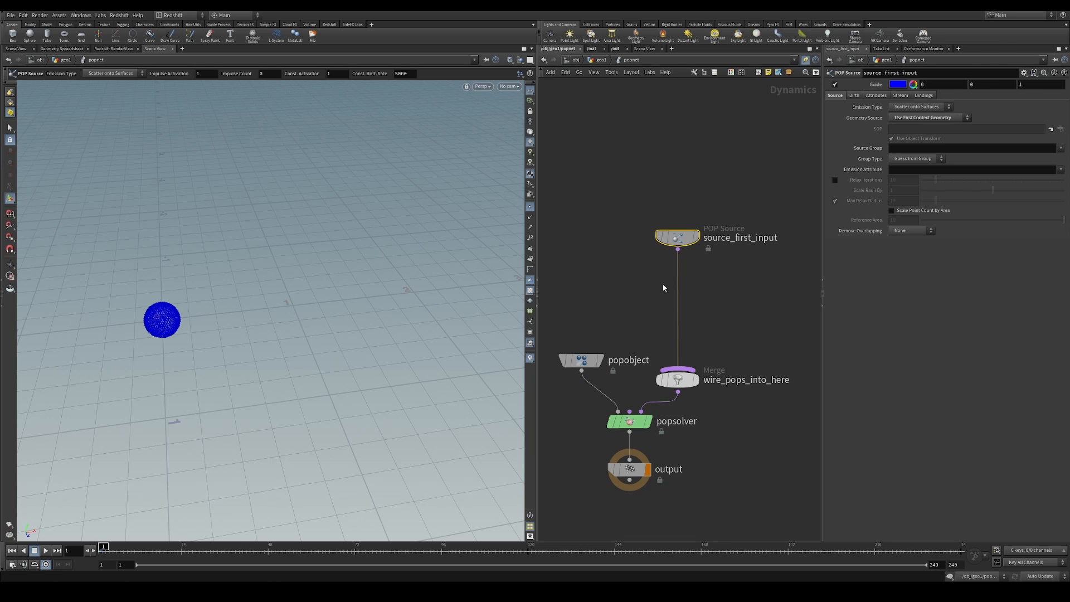
middle_click_drag(689, 307, 686, 339)
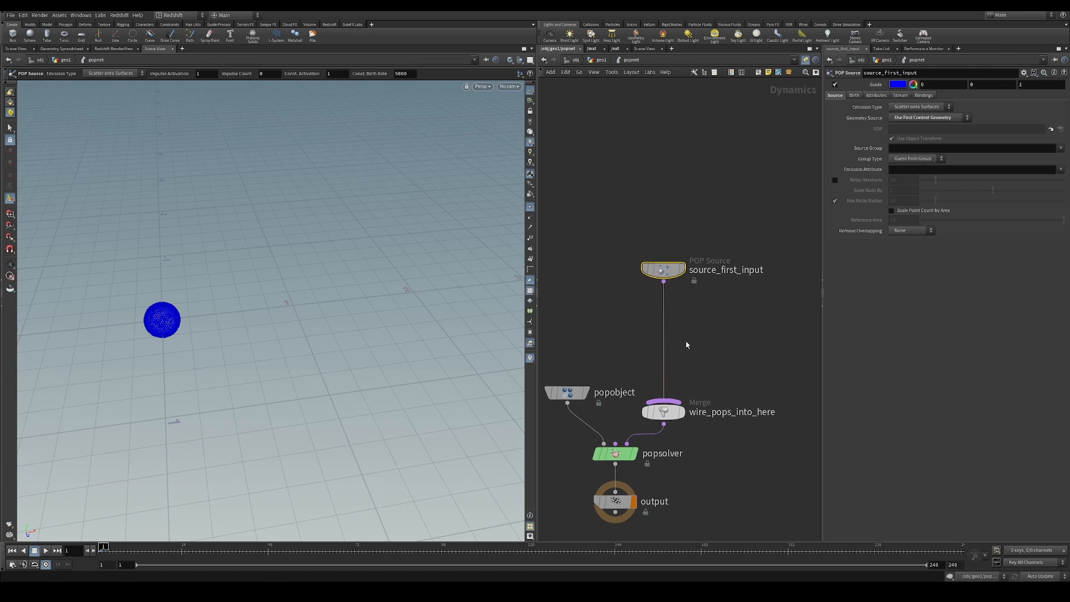
left_click_drag(663, 268, 663, 226)
left_click_drag(703, 174, 645, 261)
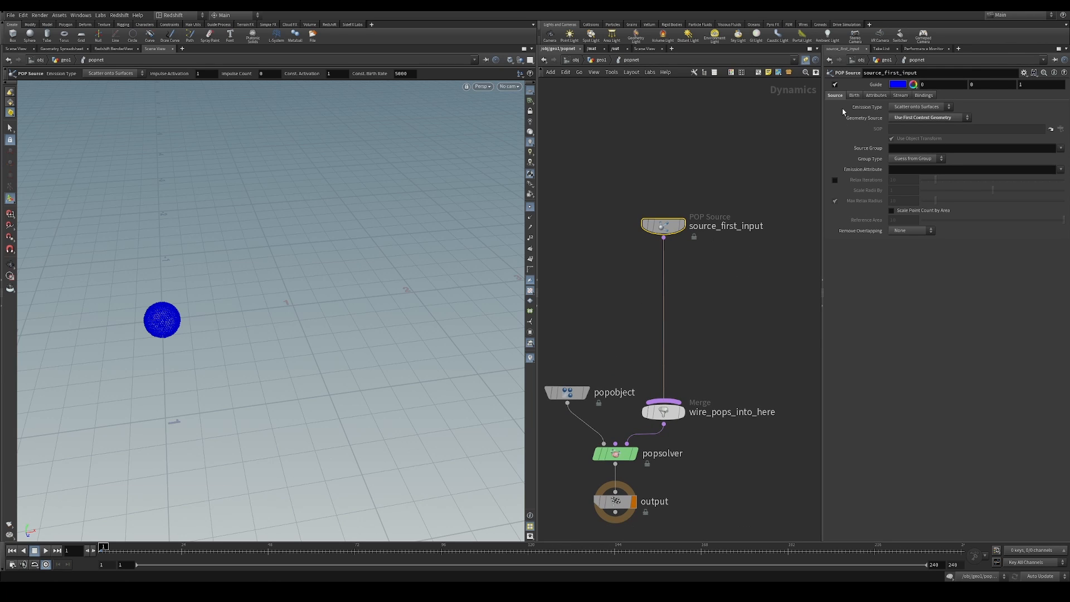
Turn off the POP Source guide and the viewport's point markers
left_click(835, 84)
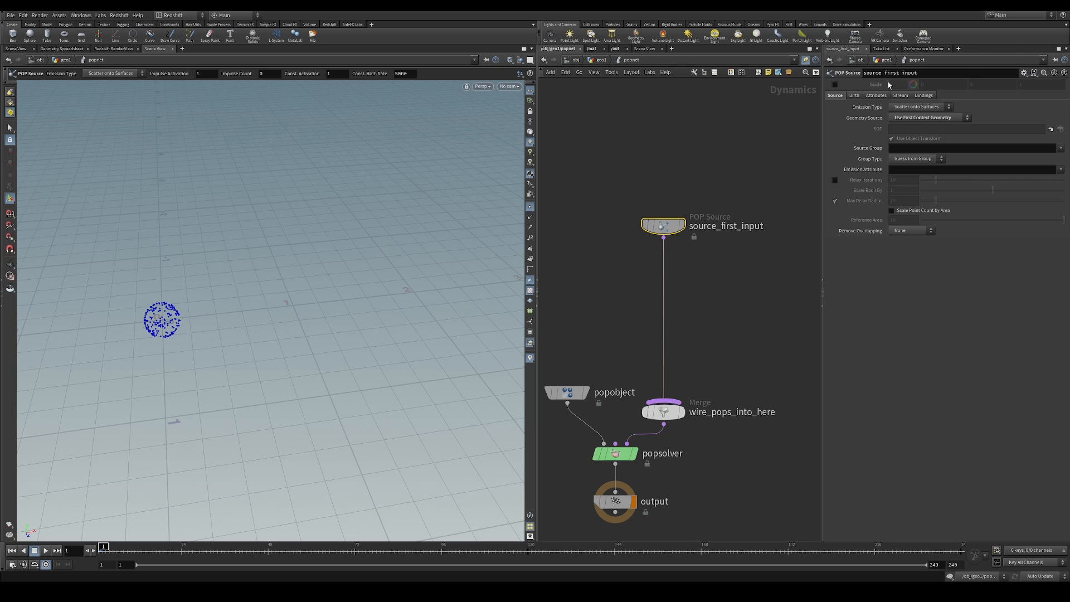
left_click(531, 208)
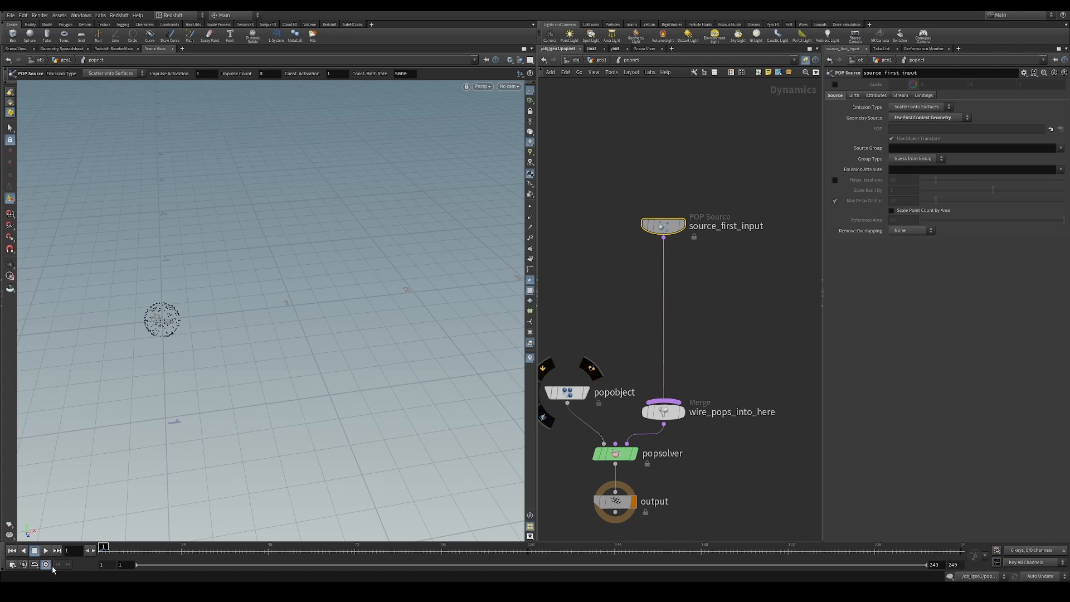
Play the simulation and scrub back through the frames to check the particle emission on the sphere
left_click(46, 550)
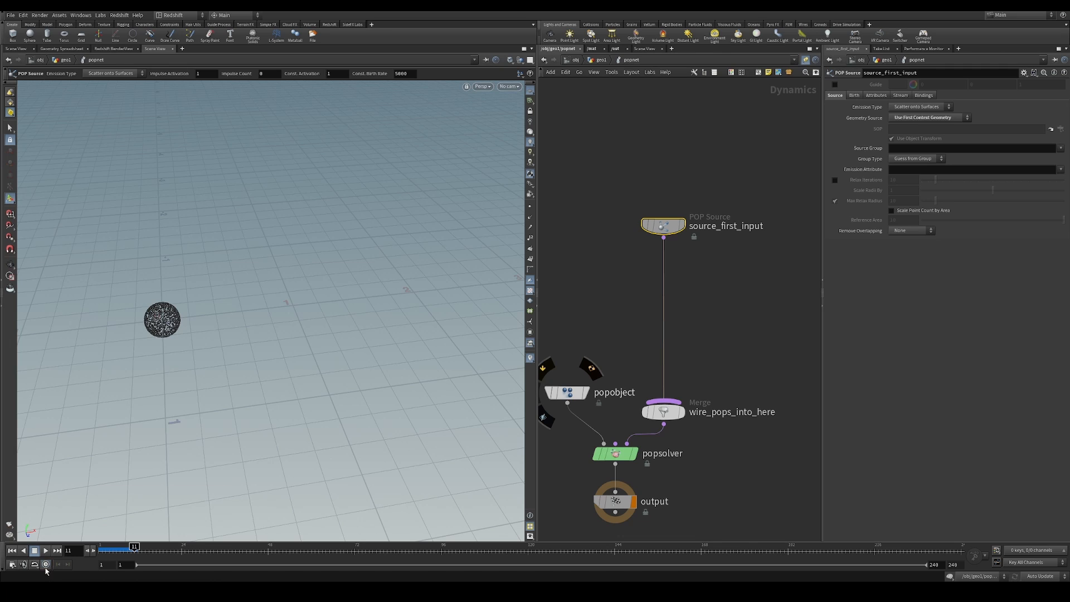
left_click(46, 550)
left_click(44, 554)
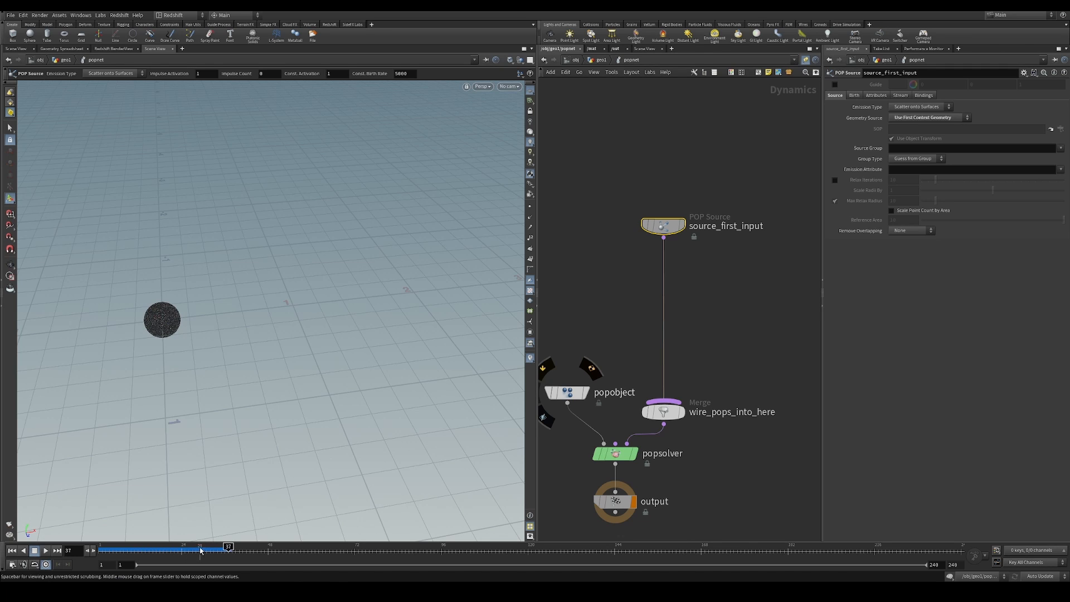
left_click_drag(200, 551, 160, 551)
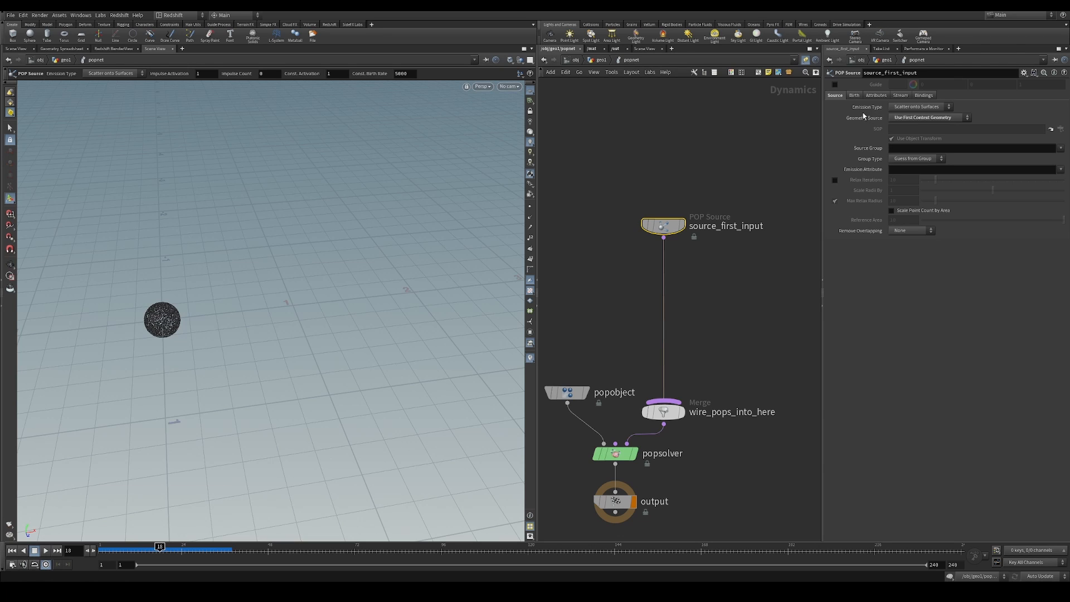
Review the POP Source's emission type, keeping Scatter onto Surfaces, and examine its constant birth rate while scrubbing the timeline
left_click(920, 107)
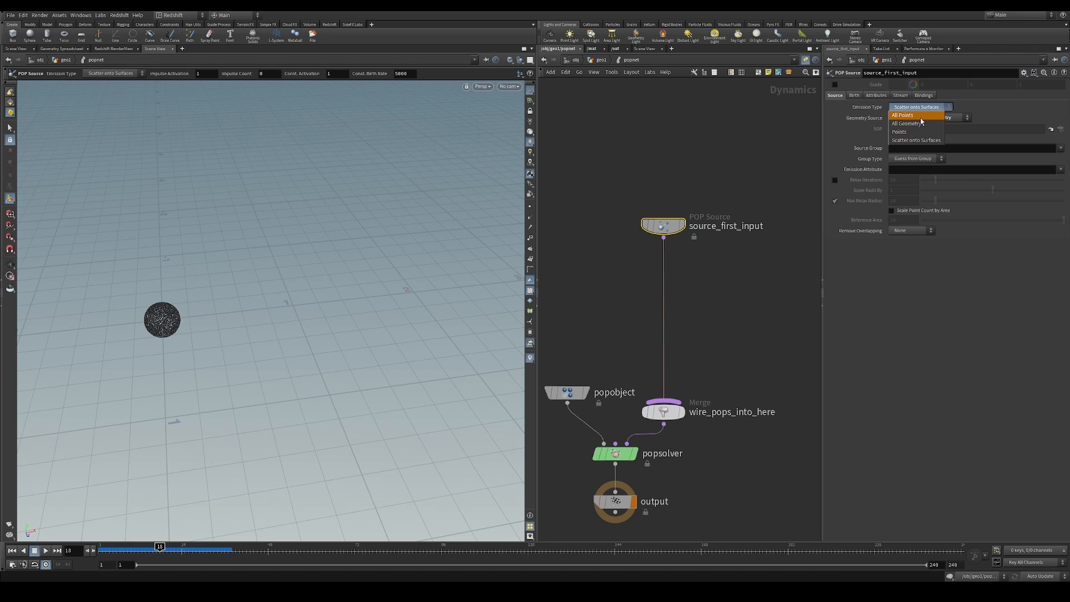
left_click(918, 142)
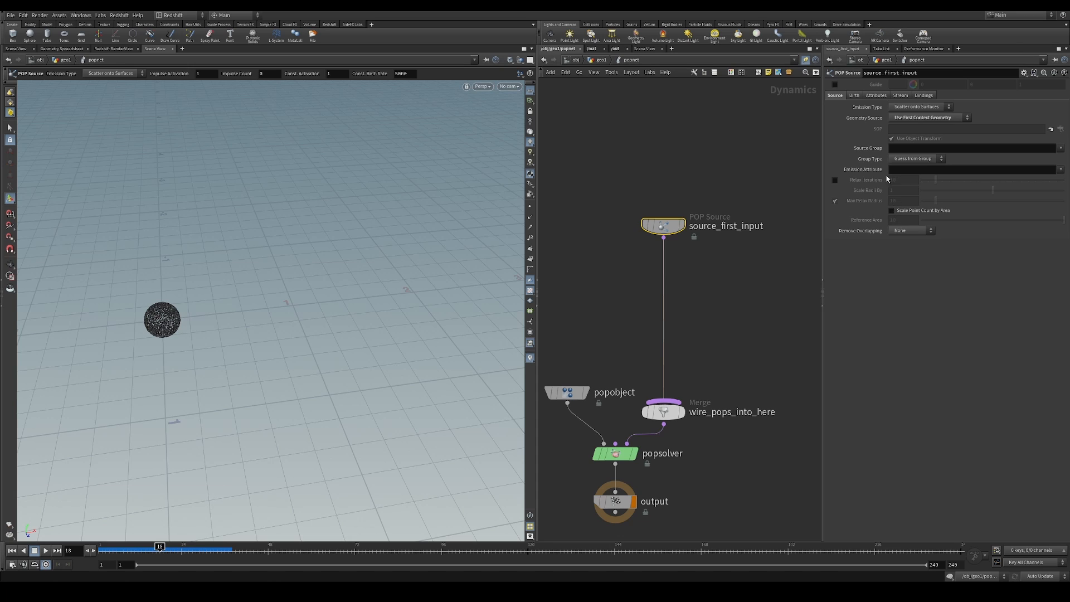
left_click(855, 95)
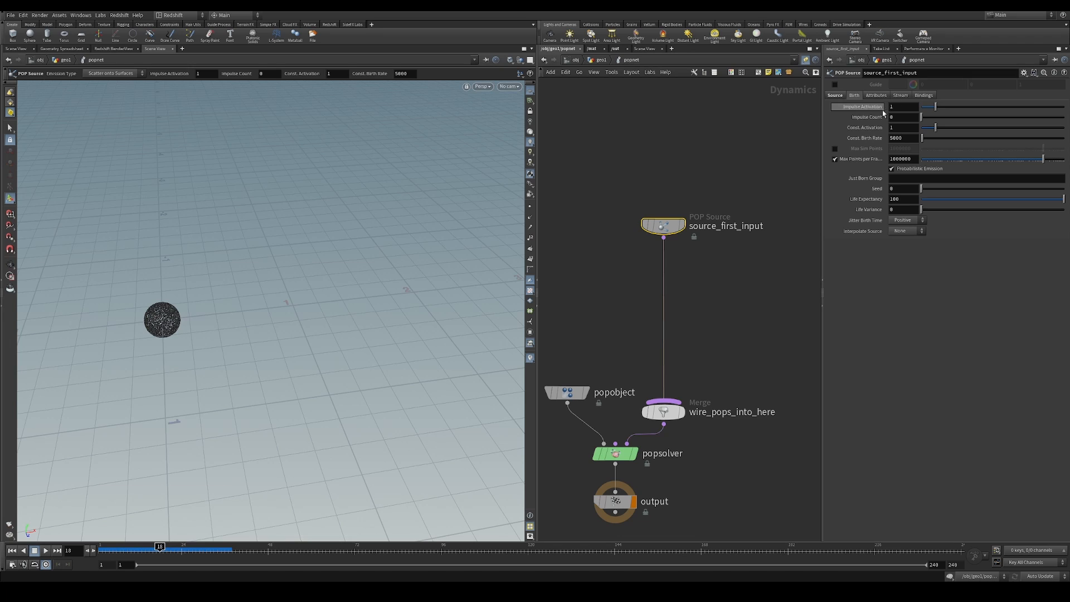
left_click(166, 547)
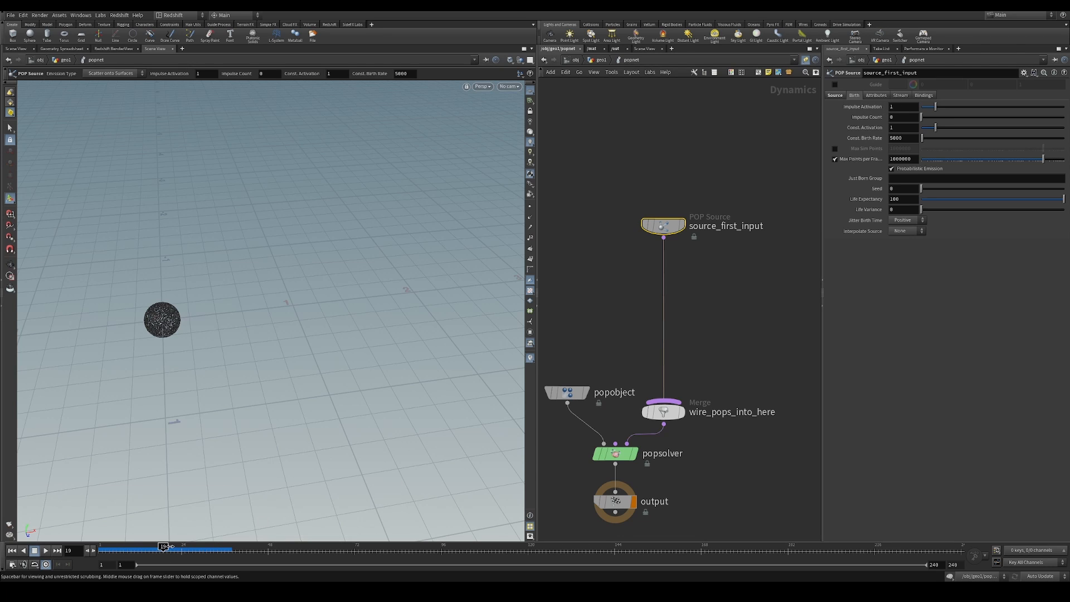
double_click(909, 139)
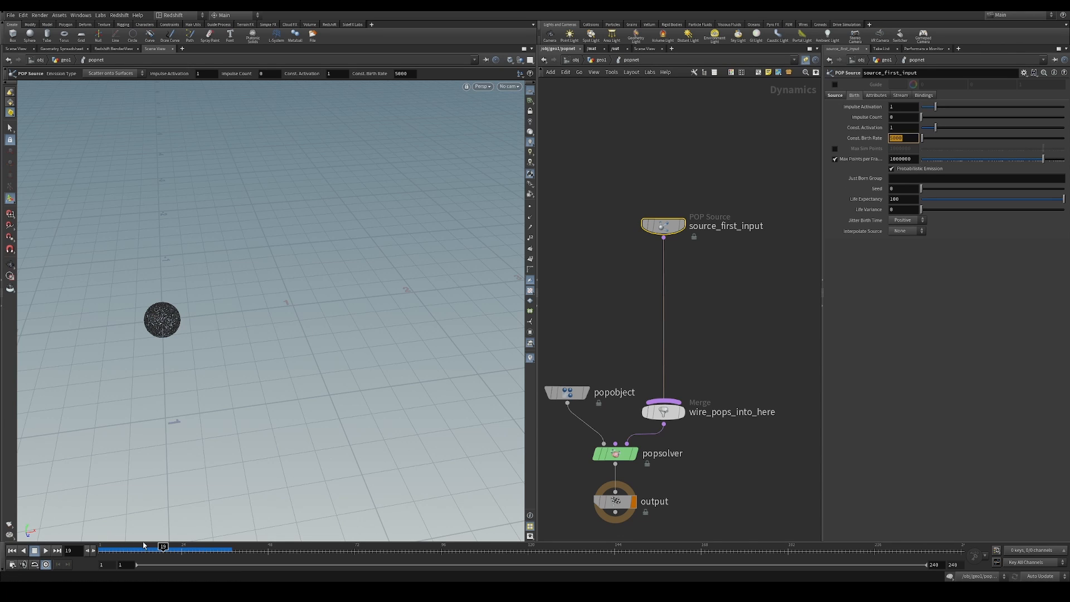
left_click(163, 547)
double_click(910, 138)
left_click(802, 289)
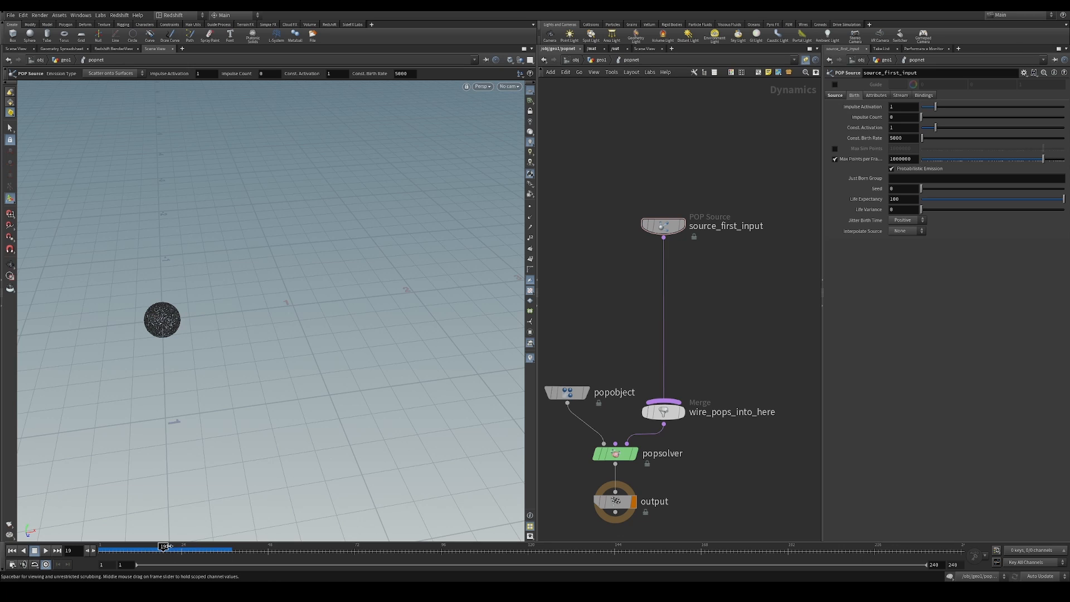
left_click_drag(168, 548, 183, 547)
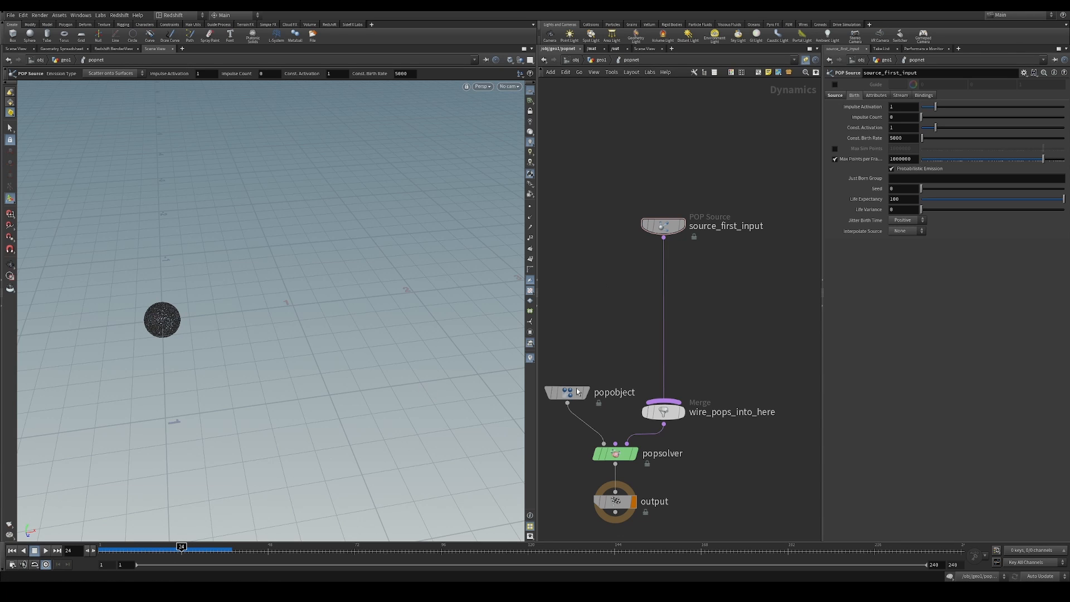
middle_click(675, 226)
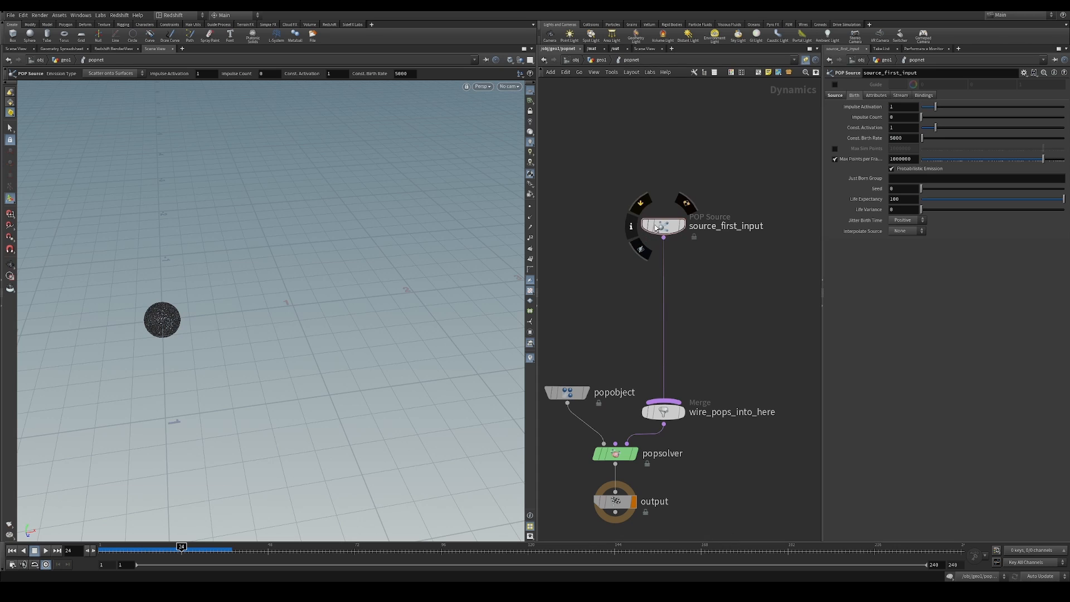
Examine the node information of source_first_input, including its point count and attributes, and return the simulation to frame 1
left_click(631, 226)
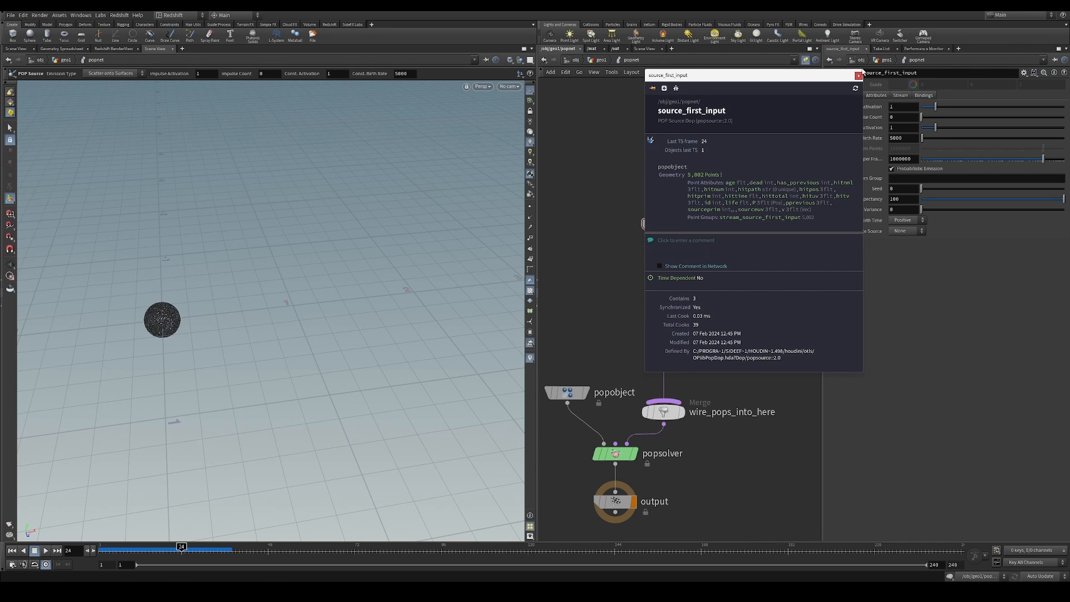
left_click(857, 77)
middle_click_drag(712, 167, 737, 137)
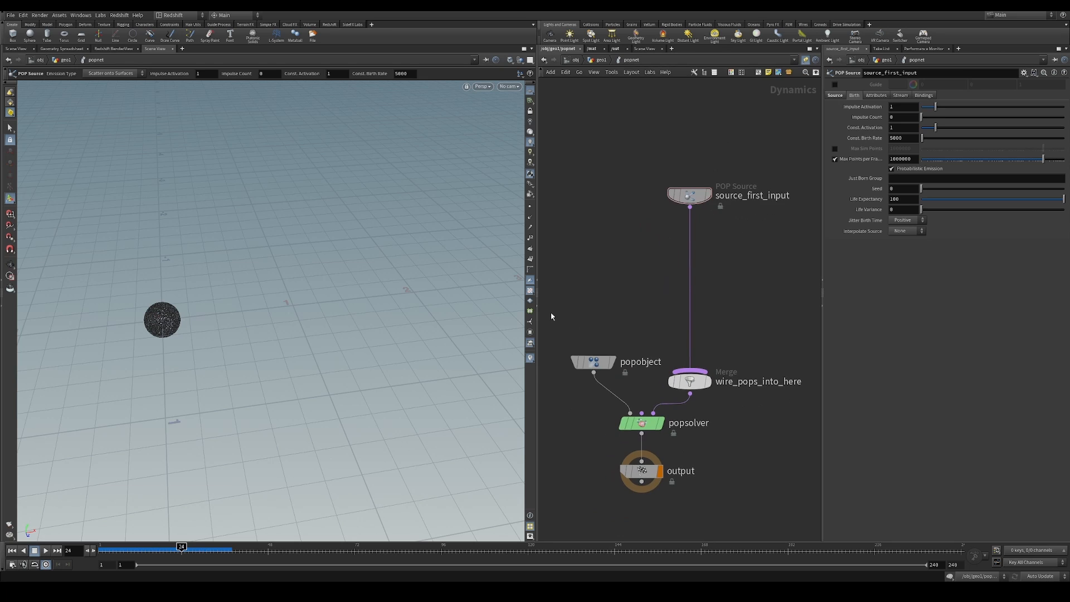
left_click(12, 551)
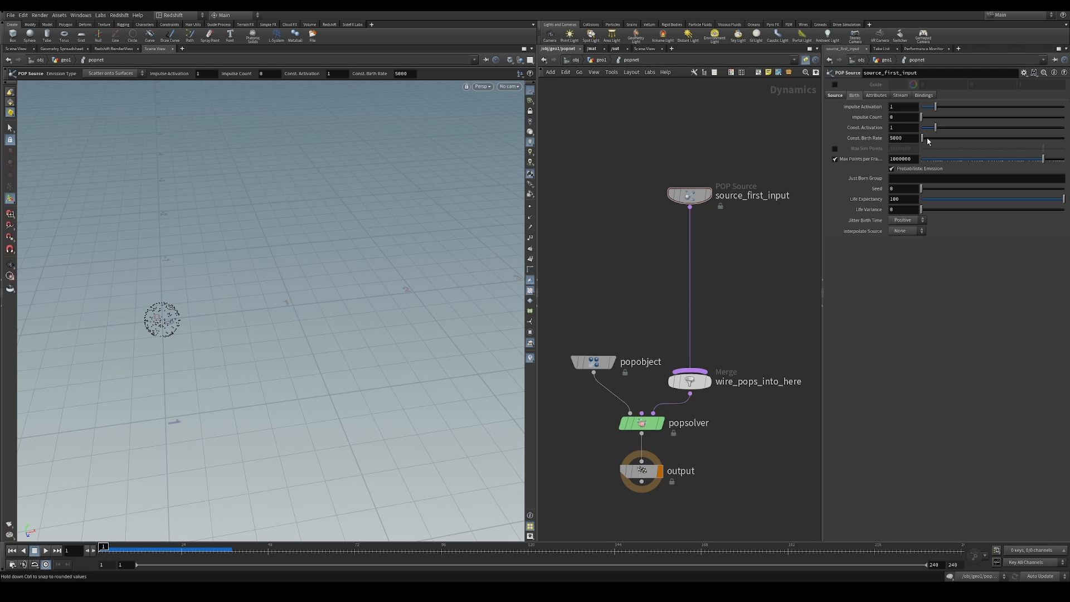
Try a constant activation of 0 on the POP Source and restore it to 1
double_click(896, 128)
type("0")
key("Return")
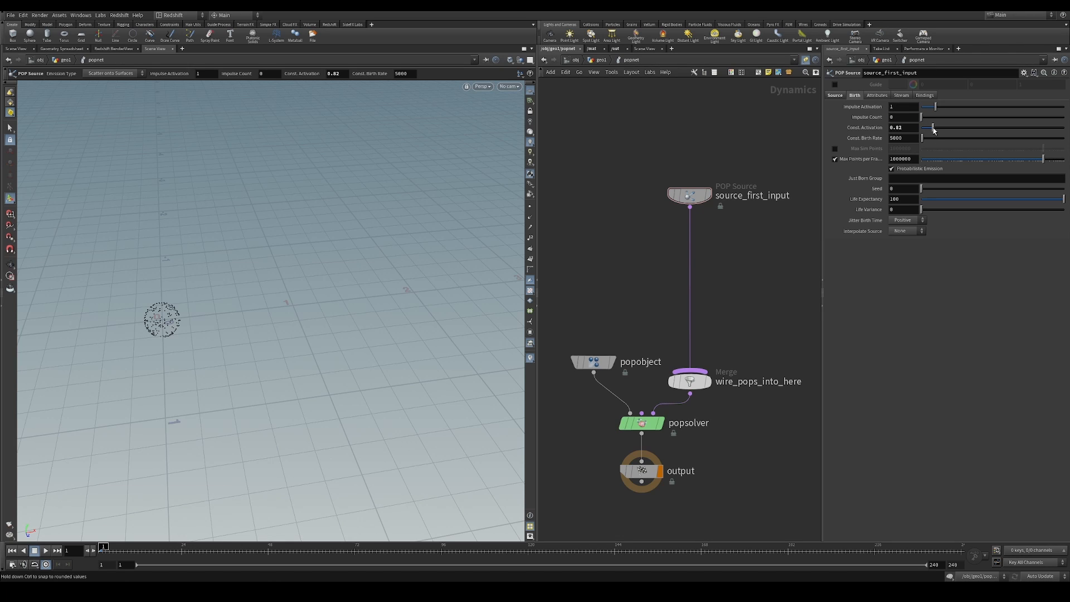
type("1")
key("Return")
Set the POP Source's life expectancy to 2 and its life variance to 1
left_click(894, 199)
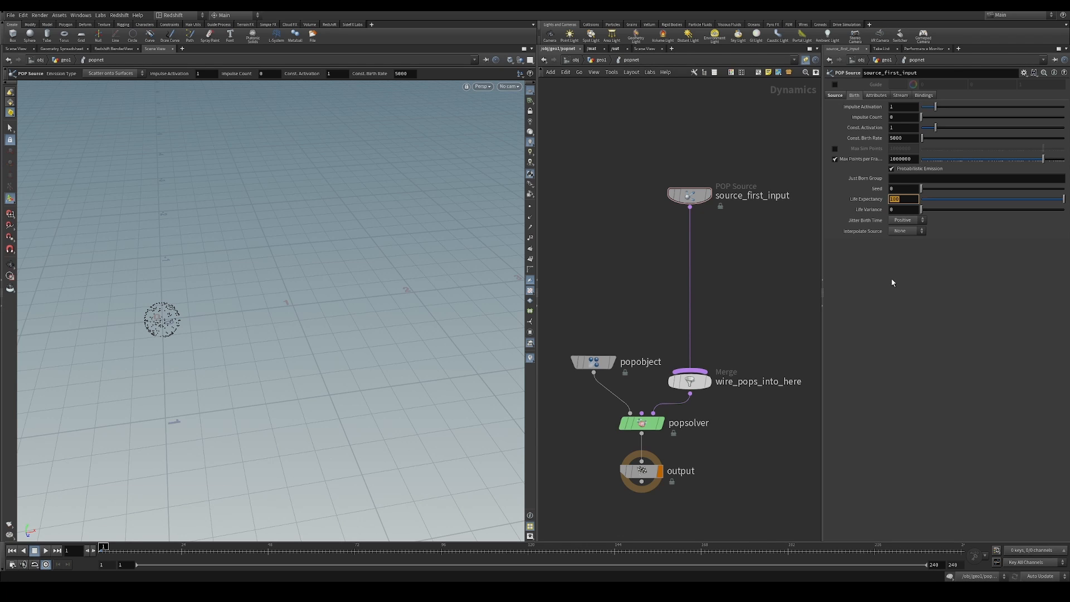
type("5")
key("Return")
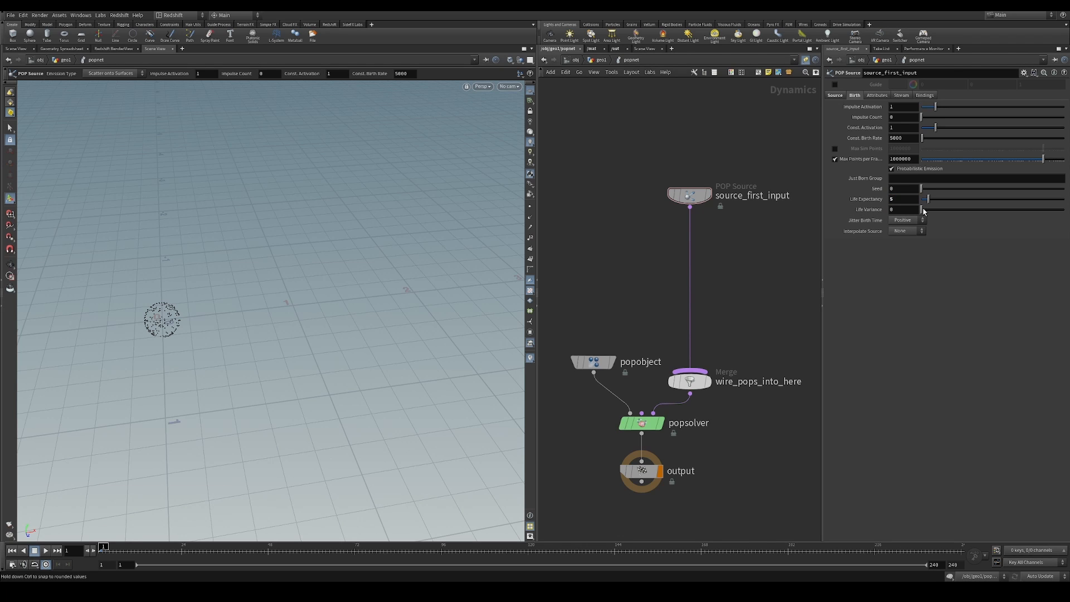
left_click_drag(902, 200, 827, 219)
key("Return")
left_click(895, 210)
key("Return")
left_click(897, 196)
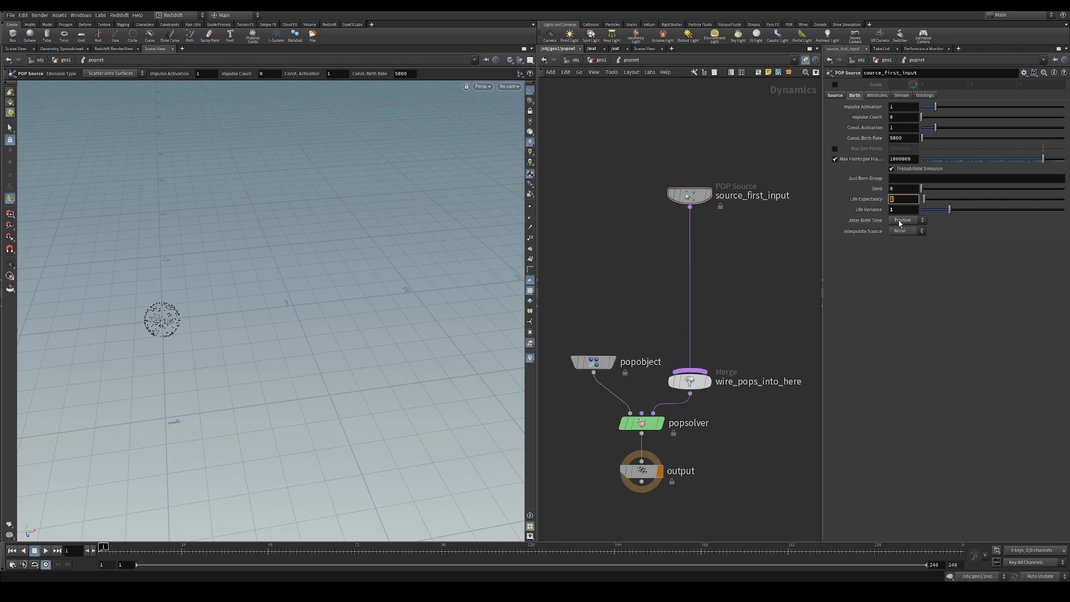
left_click(905, 213)
left_click(876, 201)
left_click(876, 201)
Set the POP Source's jitter birth time to Negative and interpolate source to Back, and play the simulation to check the emission
left_click(913, 221)
left_click(906, 246)
left_click(911, 231)
left_click(911, 256)
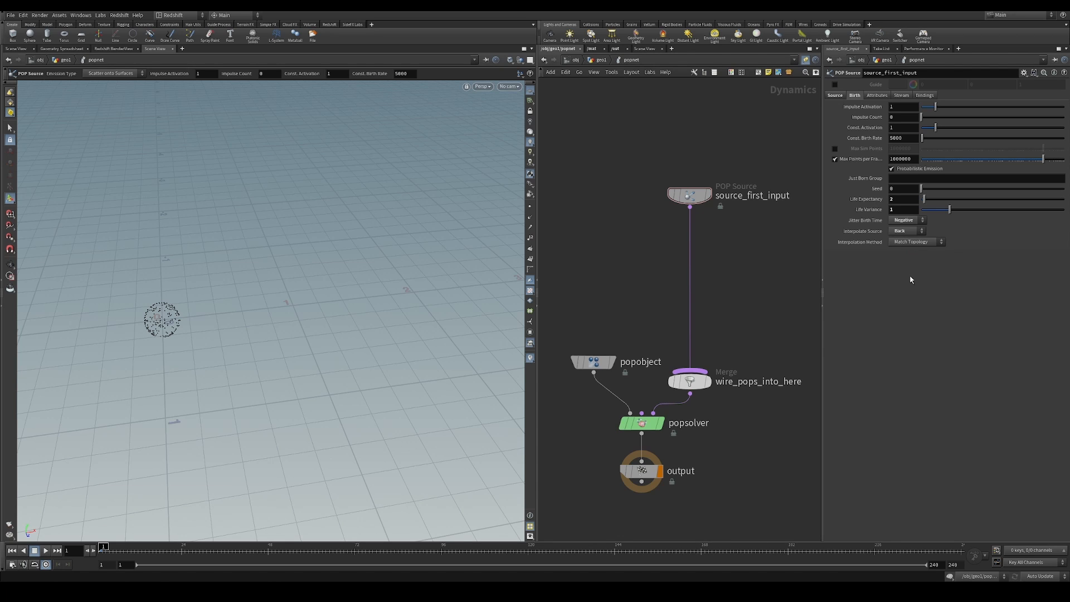
left_click(47, 551)
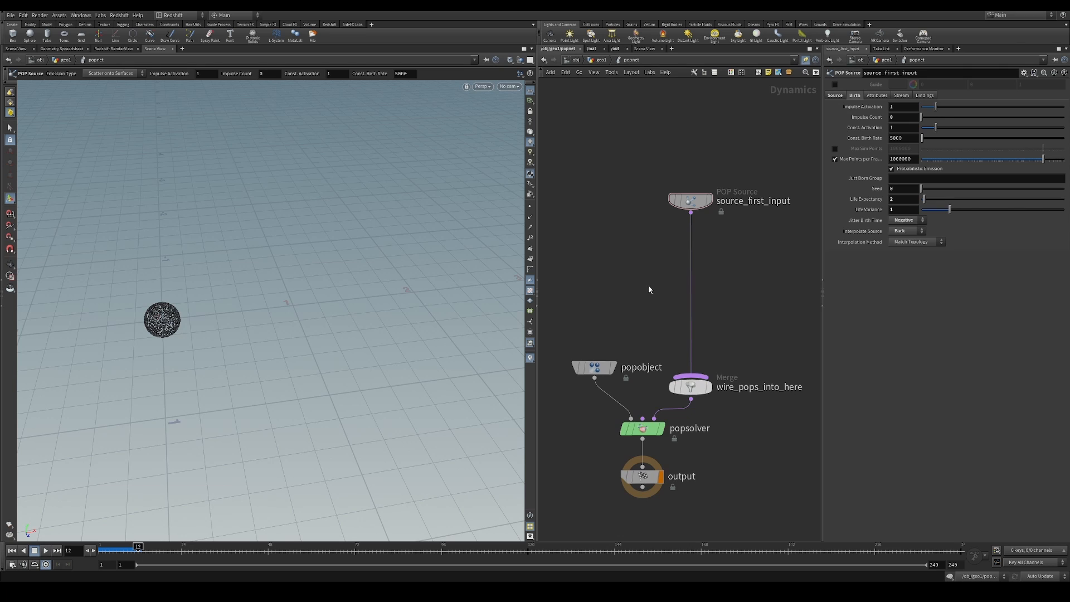
Add a POP Wind node and insert it on the wire between source_first_input and the merge
key("Tab")
type("pop win")
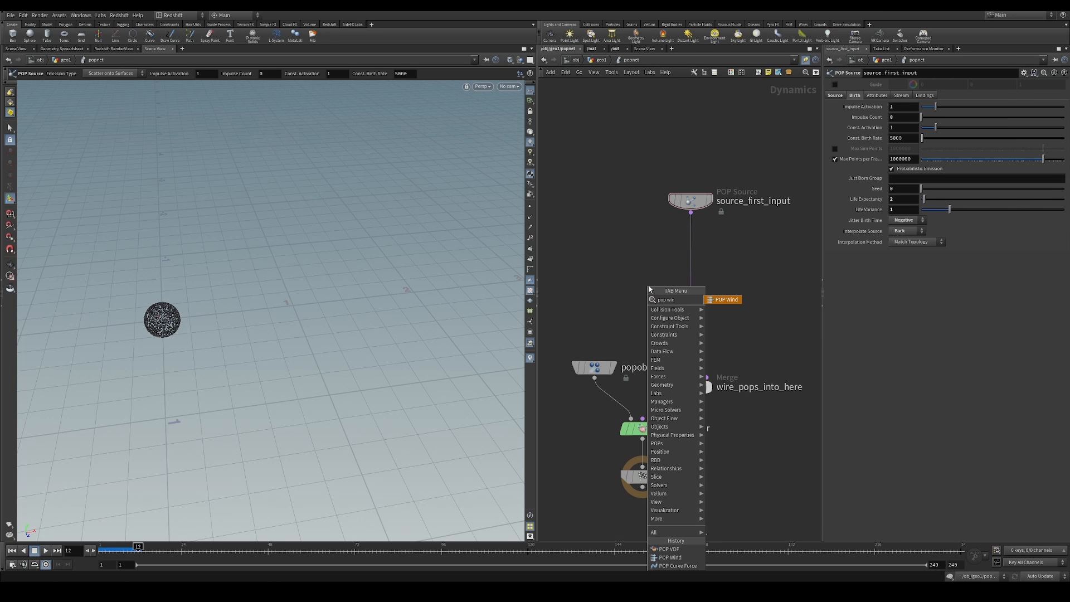
type("d")
key("Return")
left_click(729, 256)
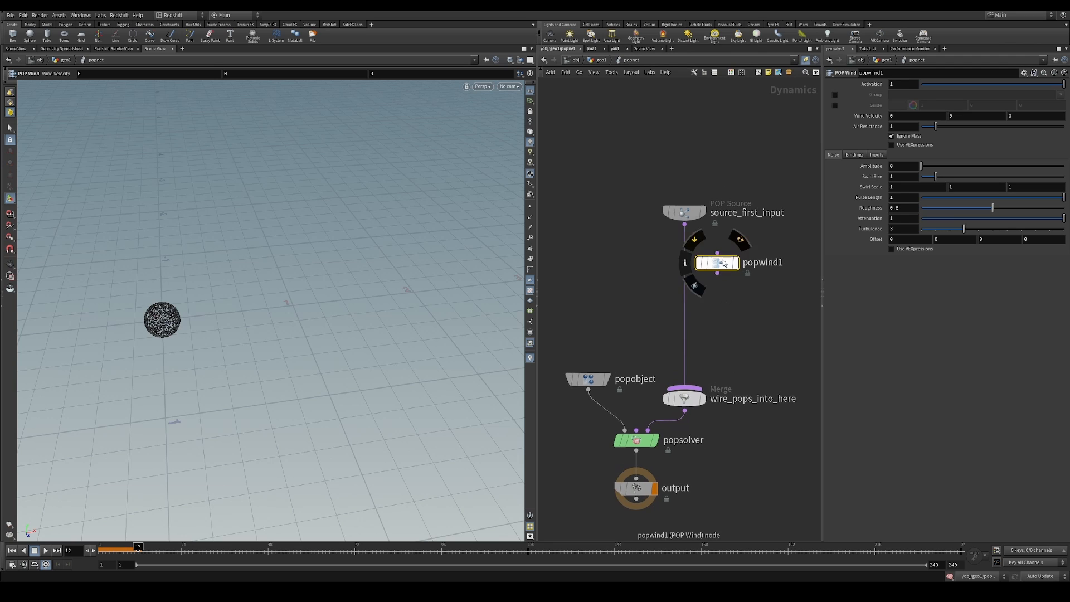
left_click(12, 550)
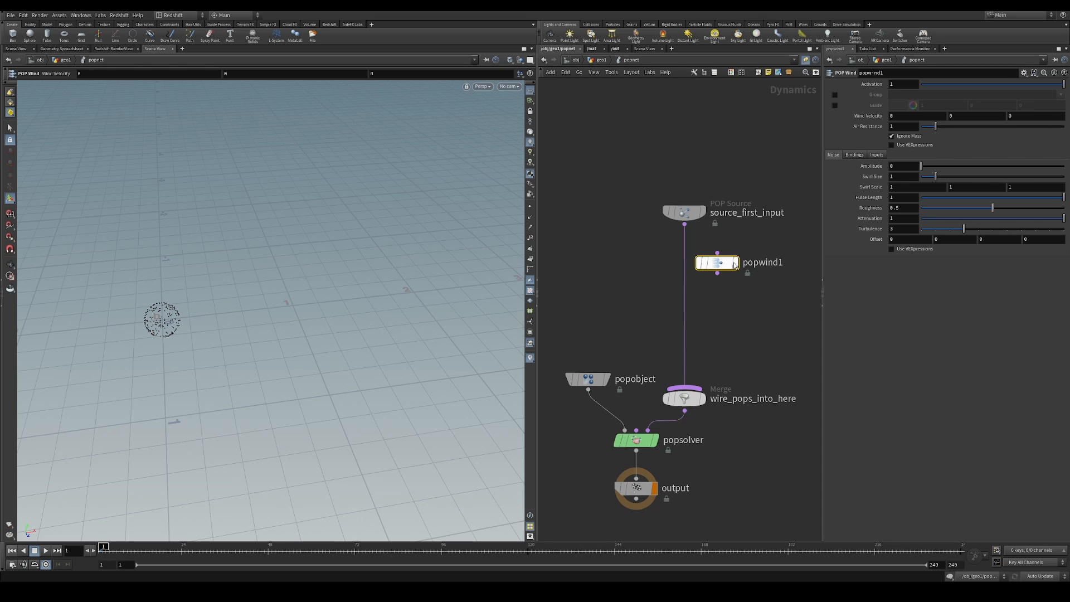
left_click_drag(718, 271, 686, 269)
Set the POP Wind's X wind velocity to 1 and play the simulation to check the particles' drift
left_click_drag(903, 117, 885, 118)
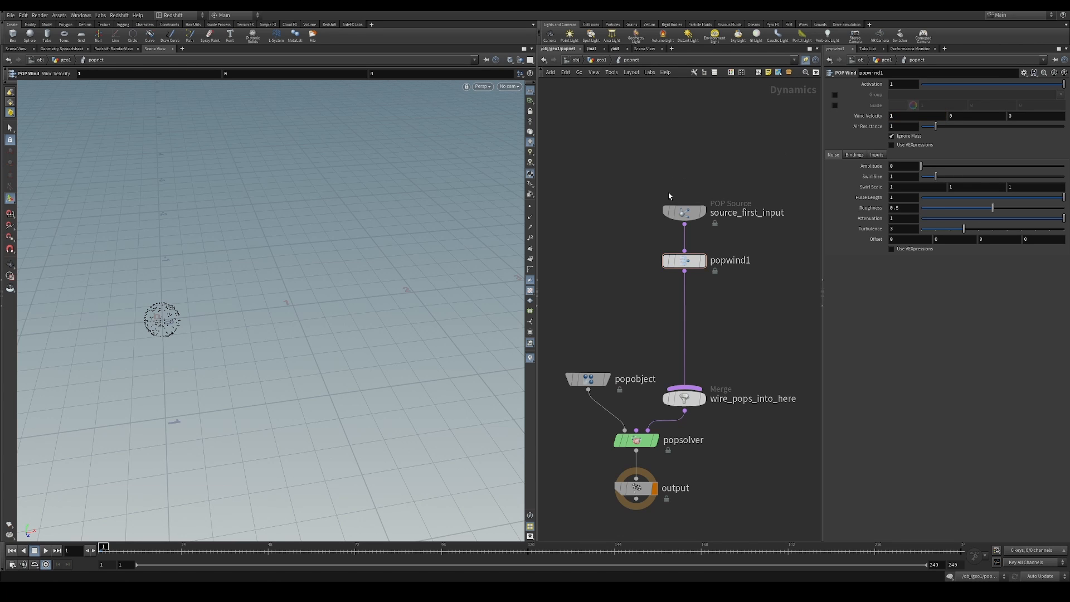
left_click(47, 551)
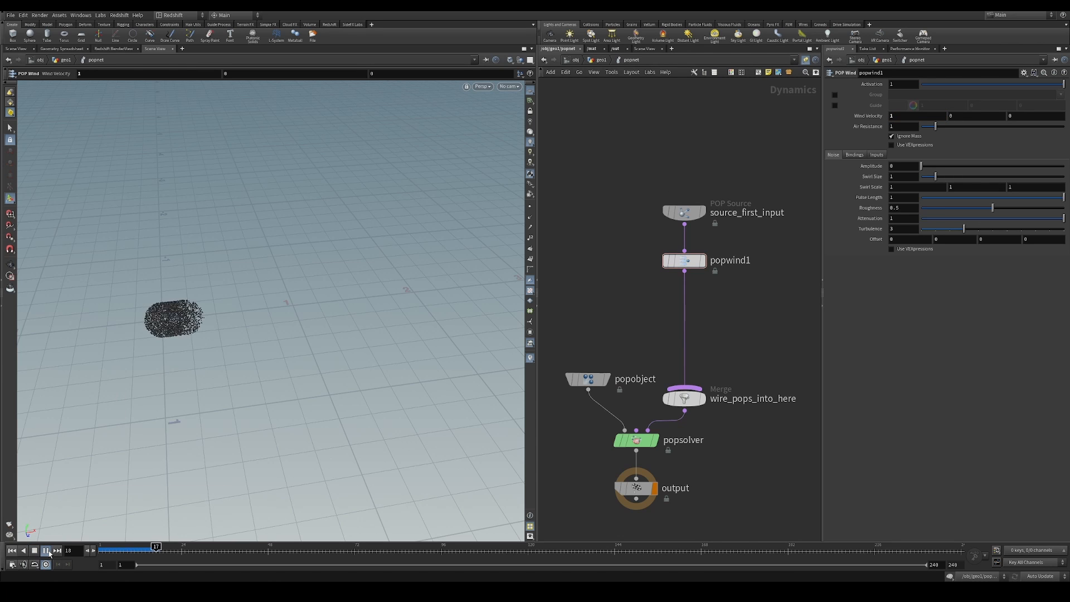
left_click(46, 551)
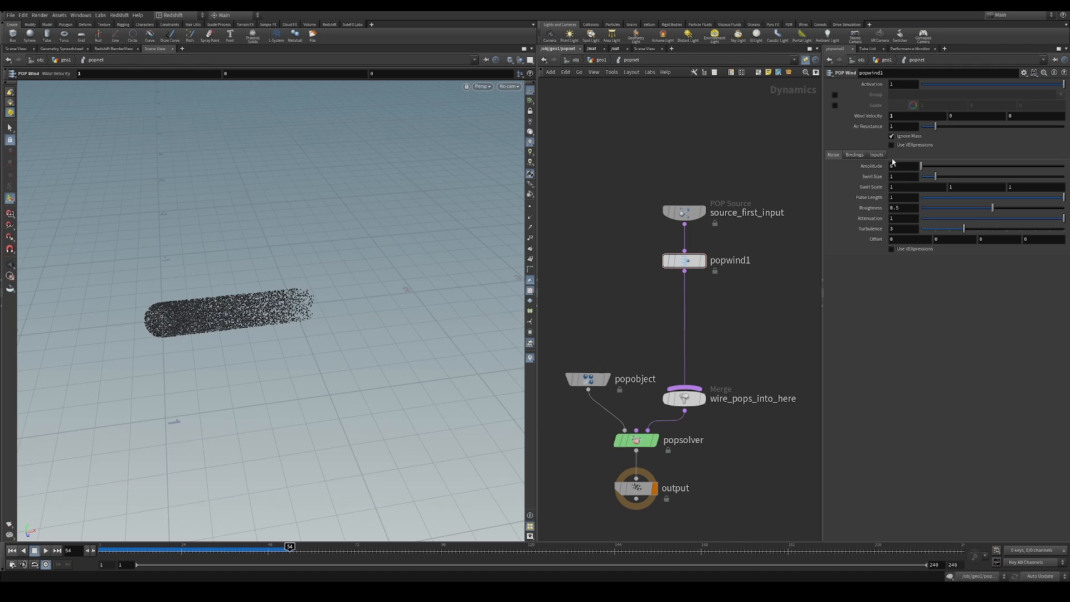
Set the POP Wind's noise amplitude to about 1.29 and swirl size to about 0.62, checking the turbulence during playback
left_click_drag(934, 172, 939, 174)
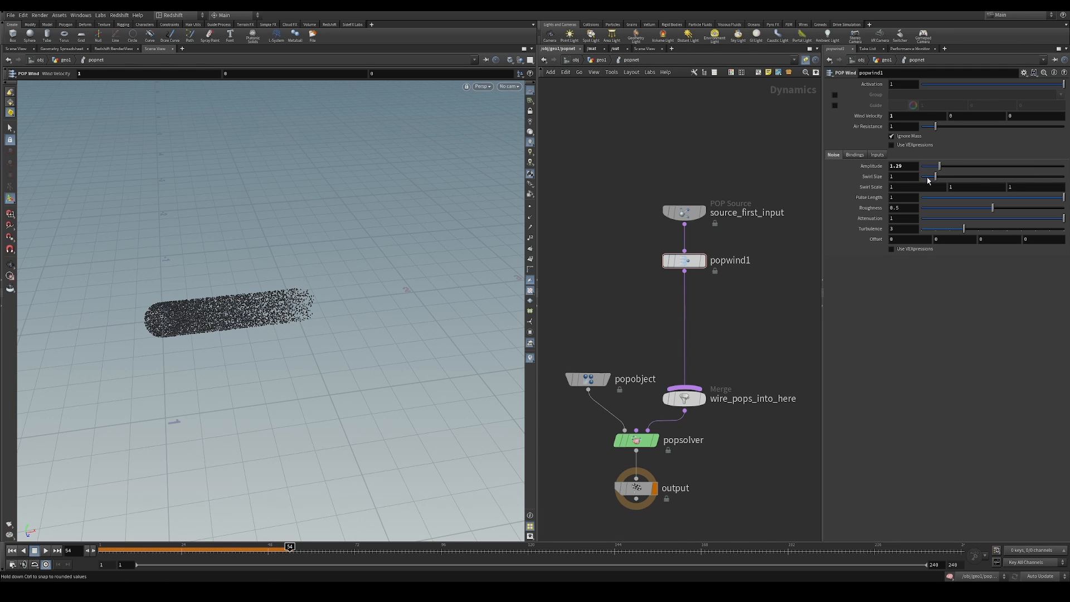
left_click_drag(929, 178, 927, 176)
left_click(11, 551)
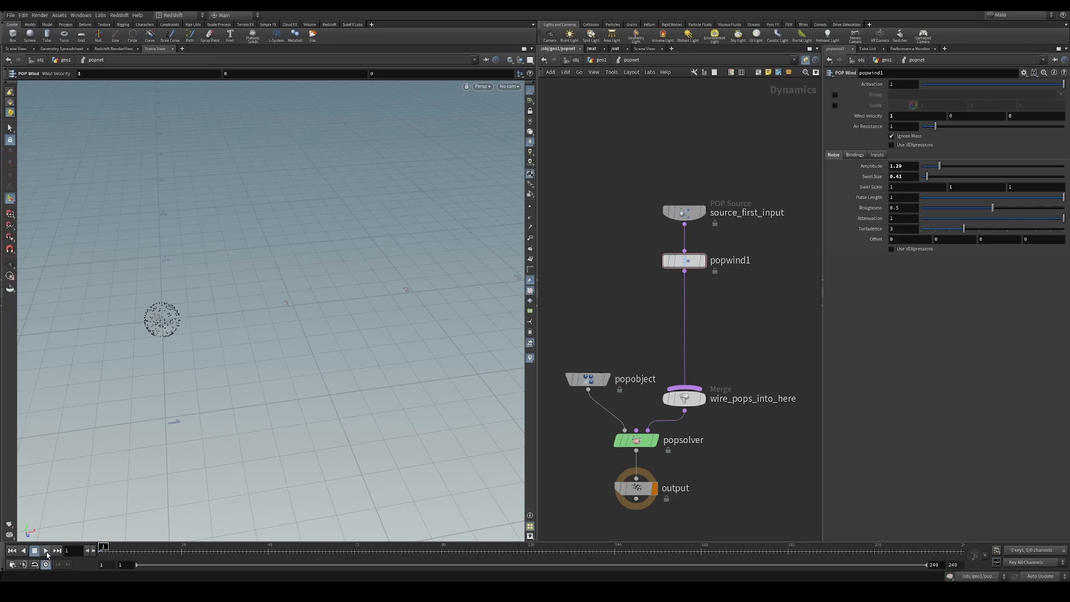
left_click(46, 551)
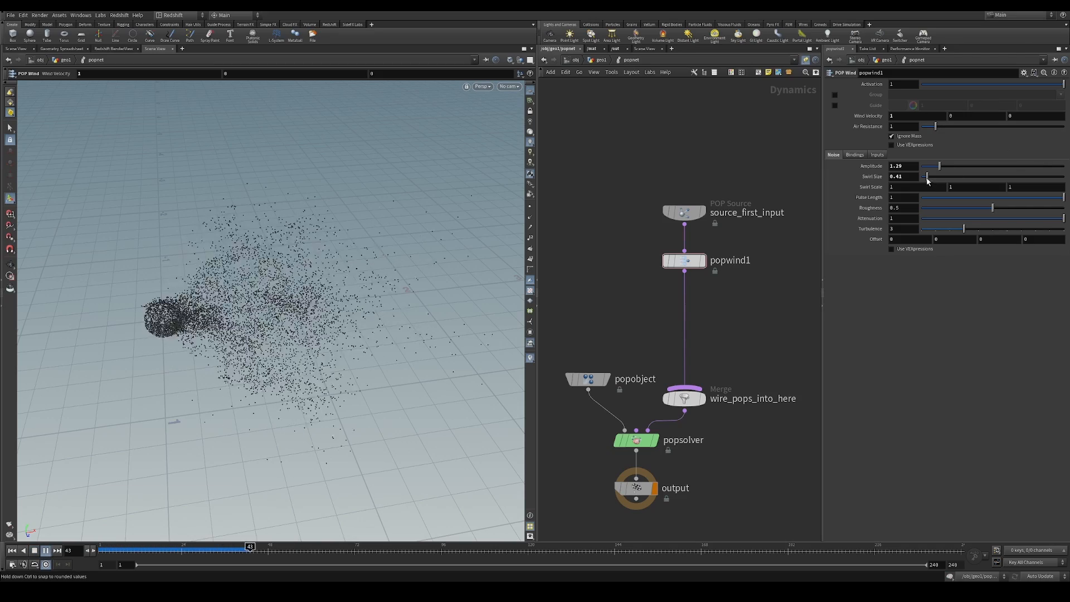
left_click_drag(928, 177, 930, 177)
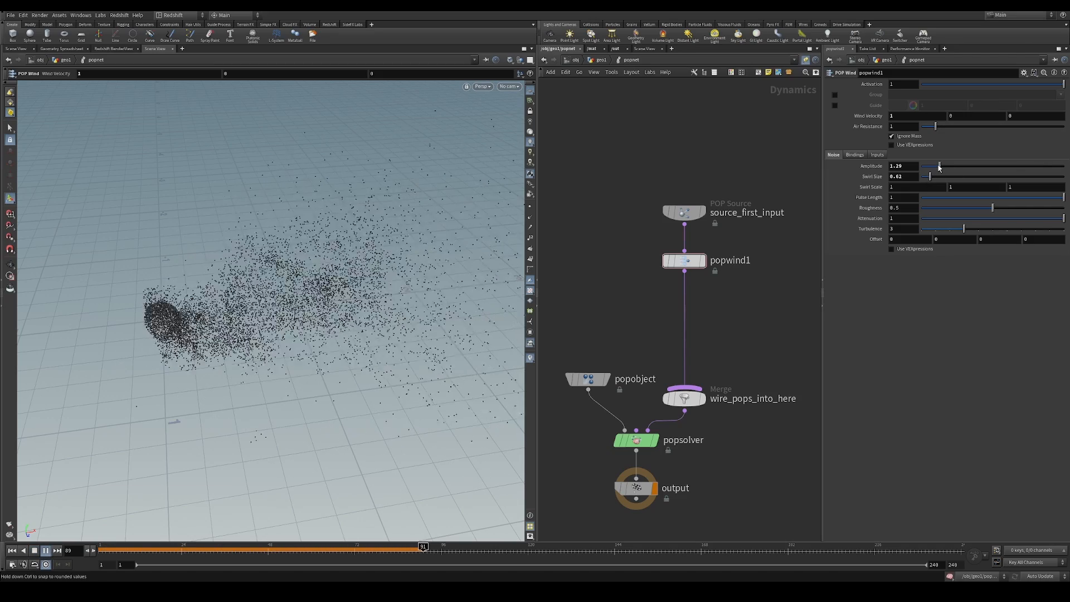
mouse_move(292, 291)
left_mouse_down("alt")
mouse_move(337, 287)
mouse_move(311, 286)
left_mouse_up("alt")
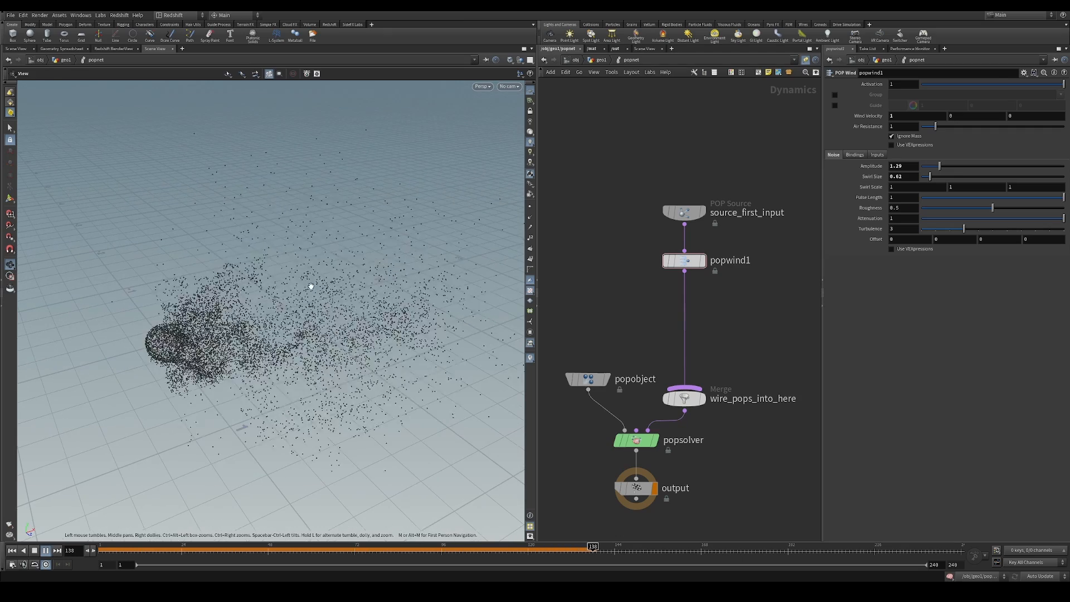
left_click(13, 551)
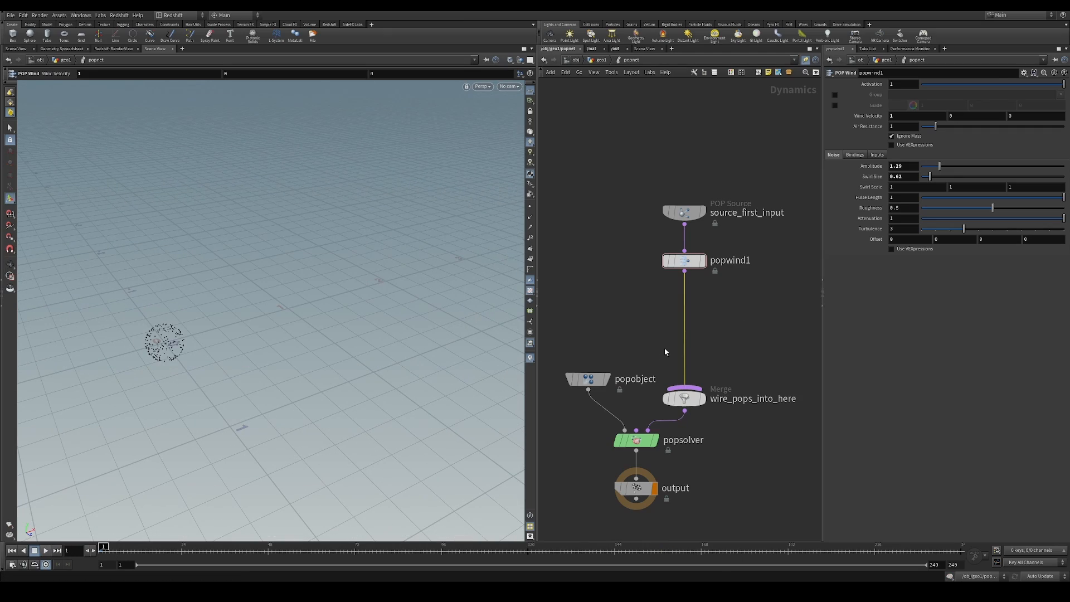
Insert a POP Drag node between popwind1 and the wire_pops_into_here merge
key("Tab")
type("pop dr")
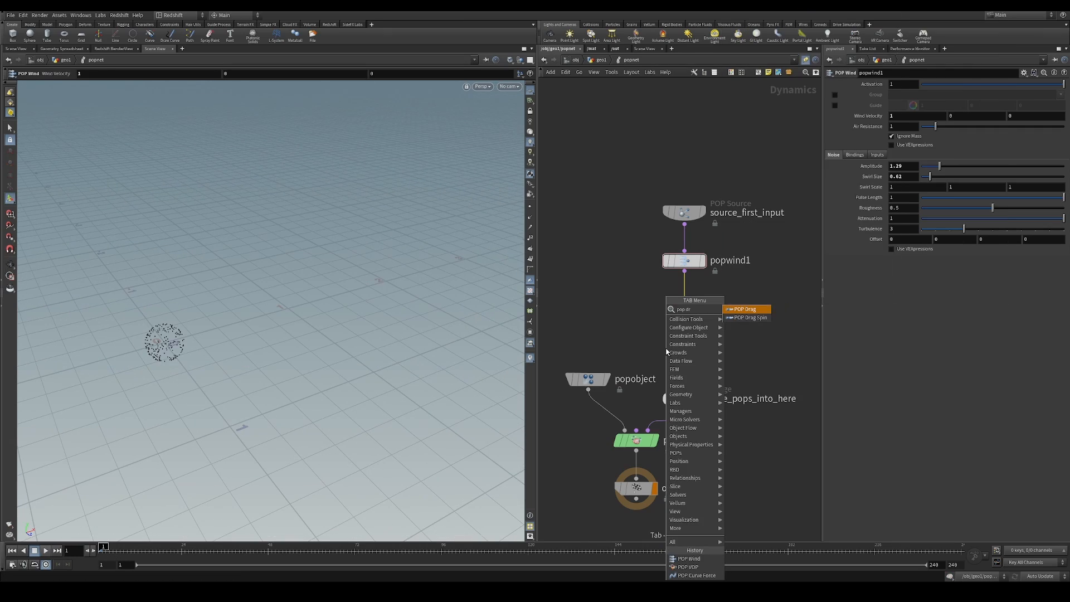
type("ag")
key("Return")
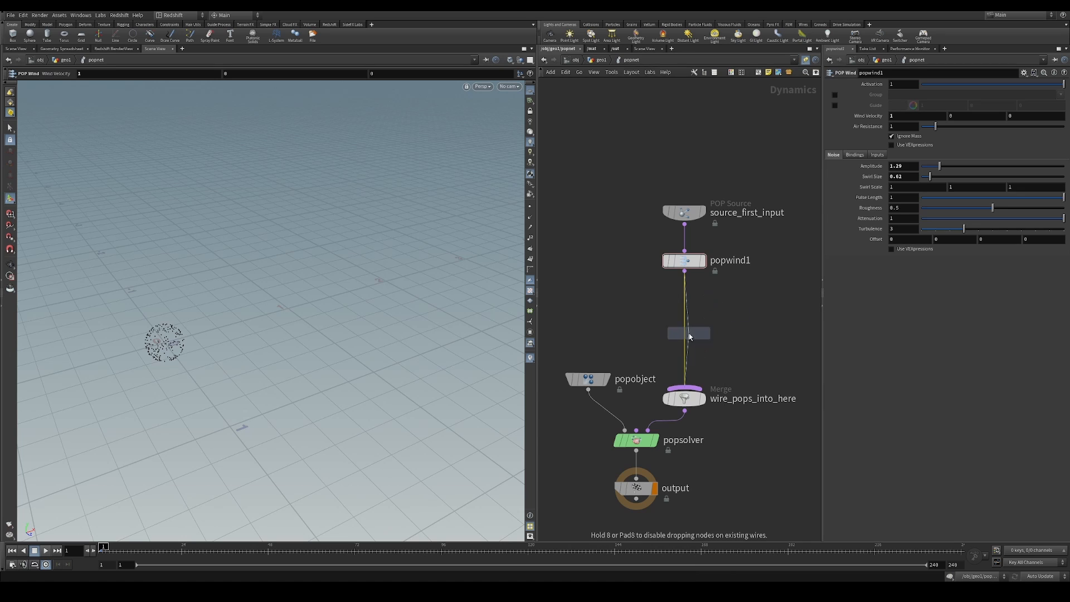
left_click(689, 334)
left_click_drag(694, 334, 689, 347)
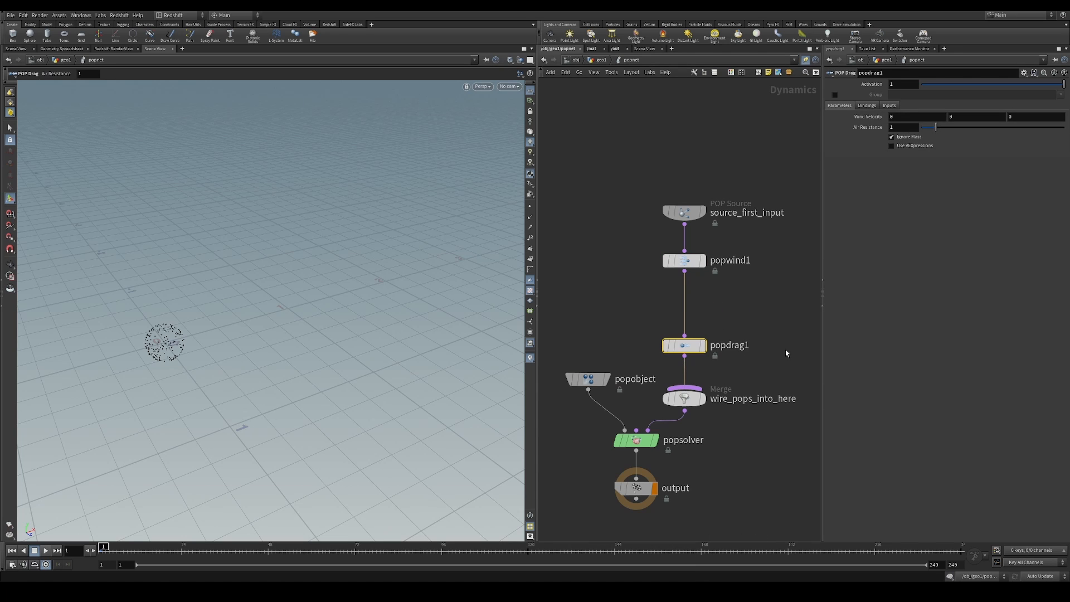
Increase the POP Drag's air resistance slightly and play the simulation, with the source and wind nodes moved farther above the drag node
left_click_drag(936, 127, 944, 127)
left_click_drag(697, 186, 691, 222)
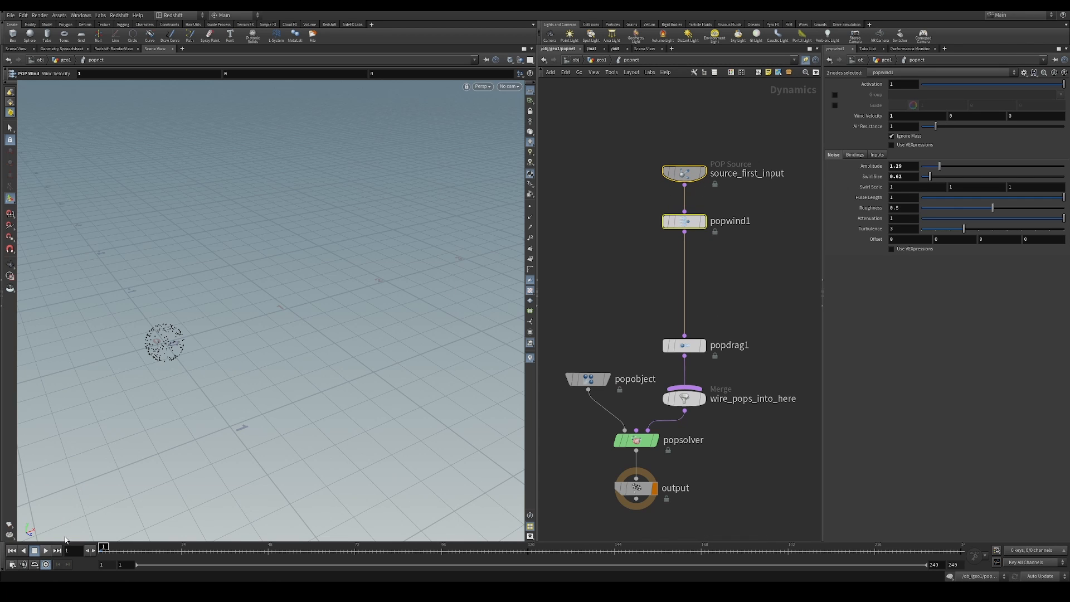
left_click(47, 551)
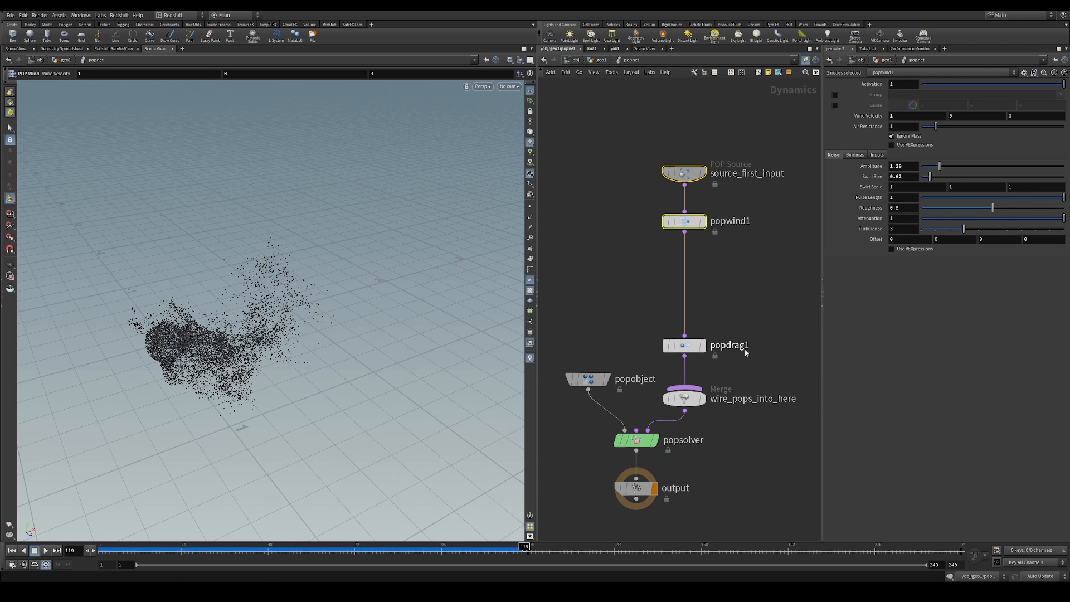
Adjust popwind1's noise to an amplitude of about 1.38 and a swirl size of about 0.7
left_click(685, 222)
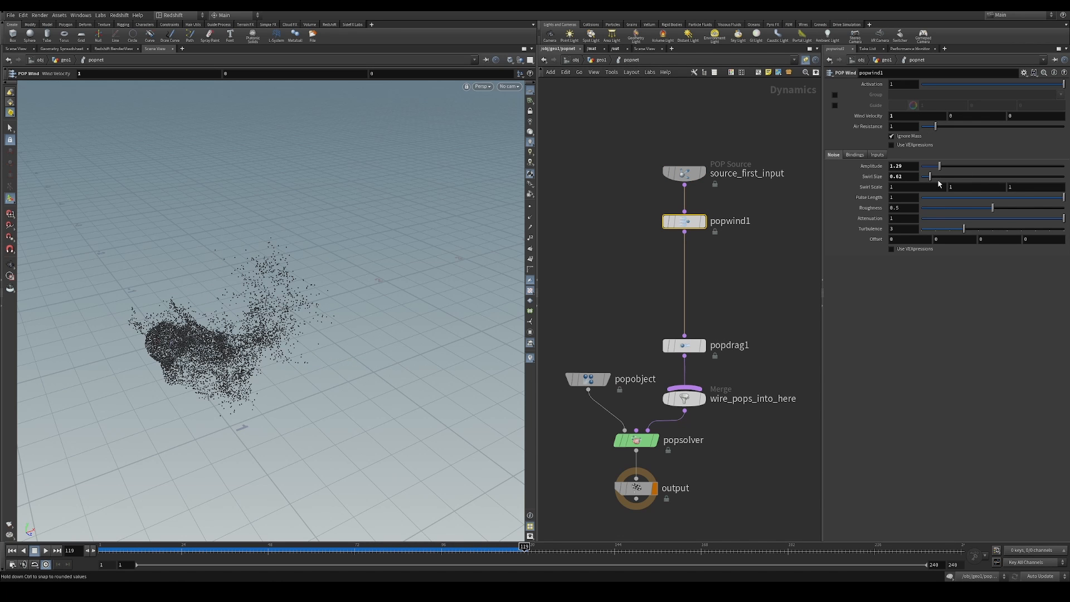
left_click_drag(940, 169, 943, 170)
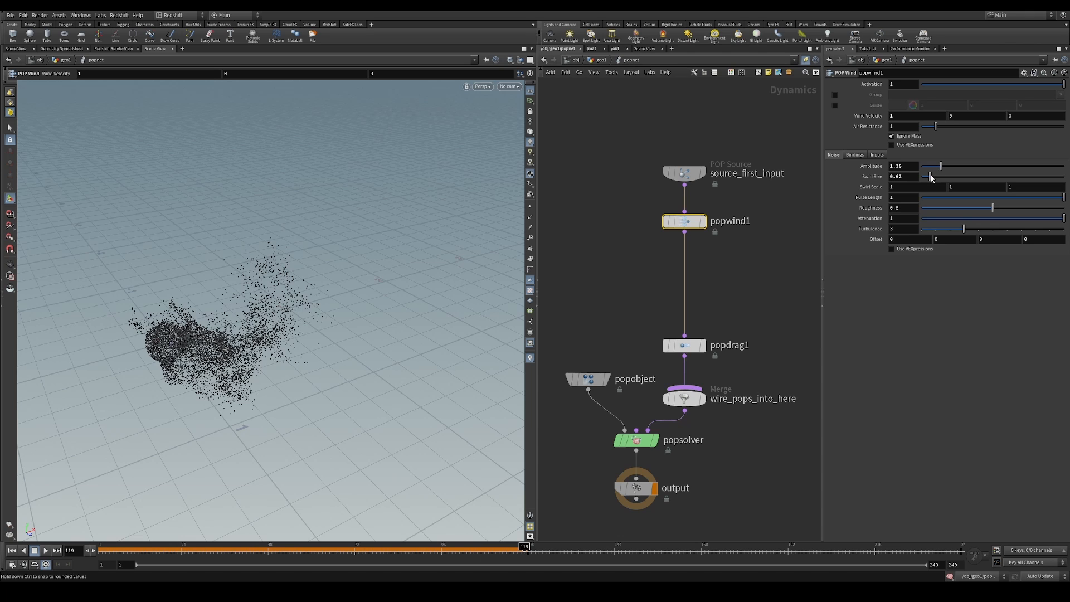
middle_click_drag(732, 244, 731, 222)
left_click(733, 243)
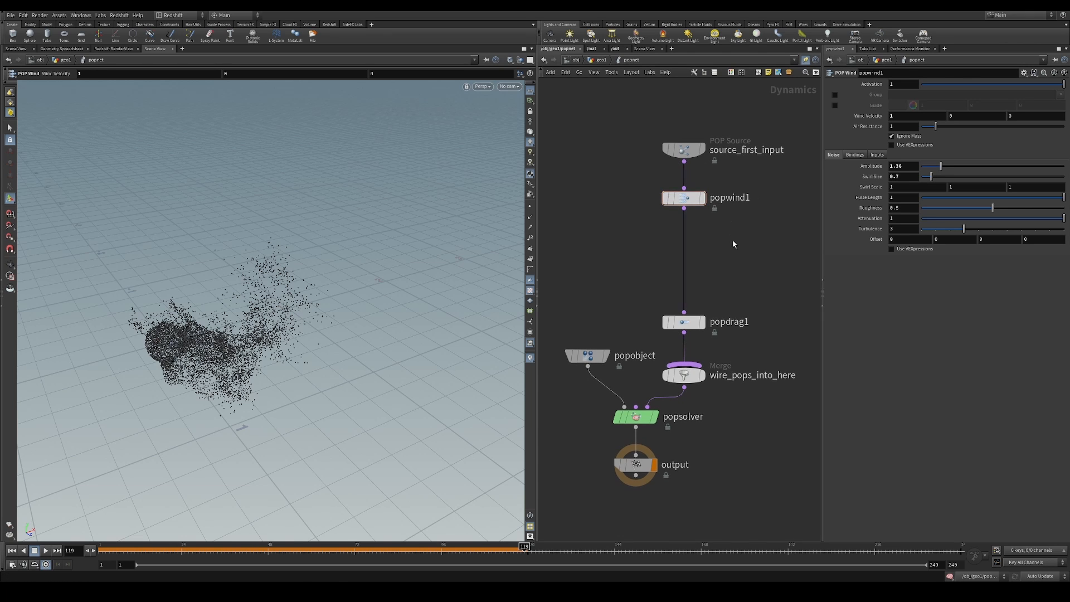
Return to the geo1 network and add a Null node connected to the output of resample1
left_click(600, 60)
left_click_drag(674, 231, 787, 286)
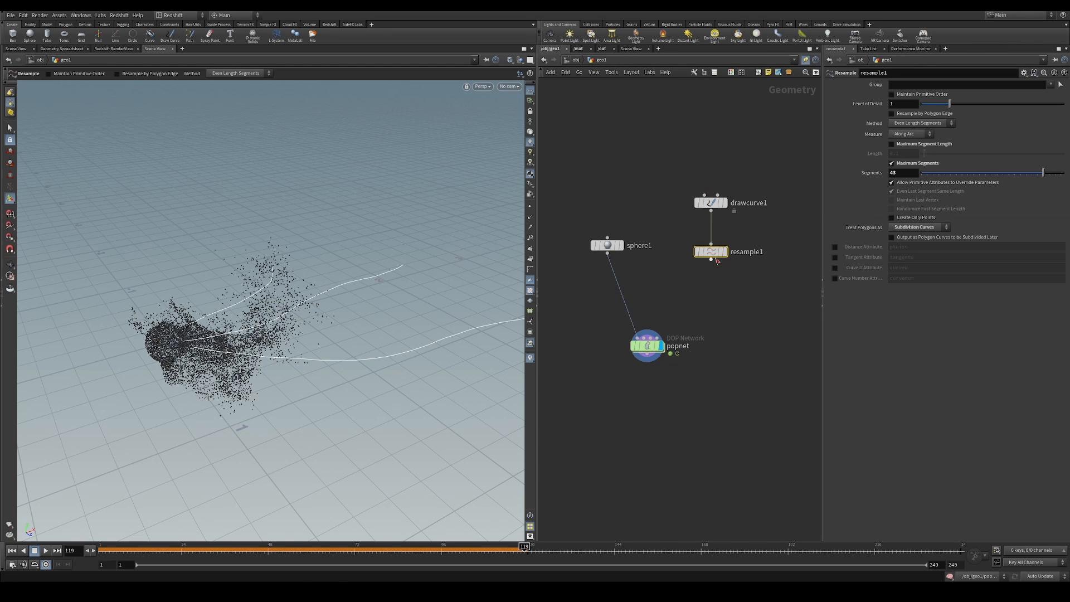
left_click(711, 259)
key("Tab")
type("null")
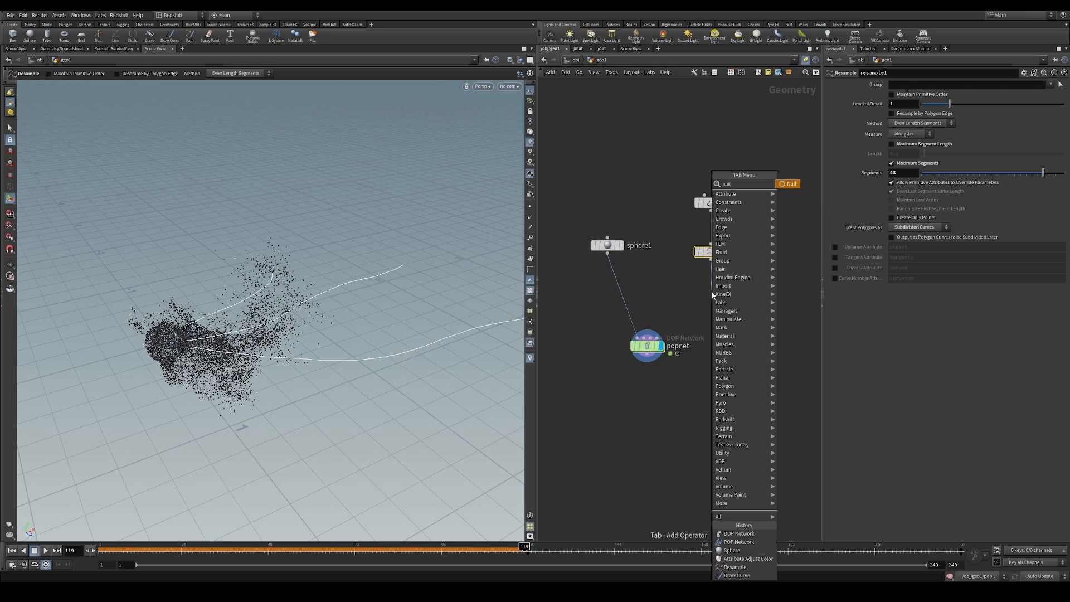
left_click(792, 184)
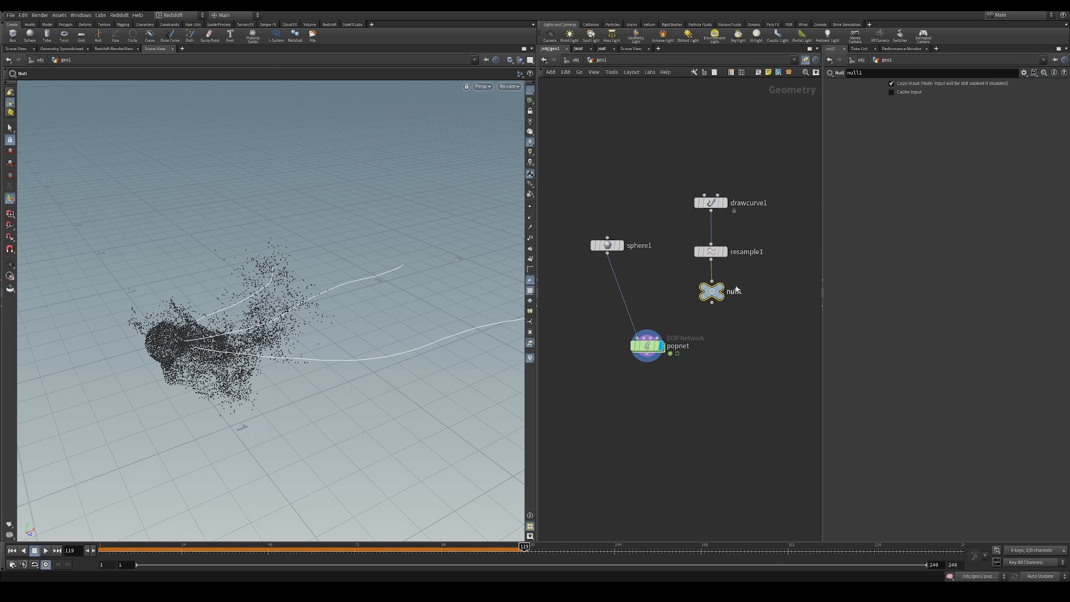
Make the new null the displayed node and rename it OUT_curves
double_click(734, 291)
type("OU")
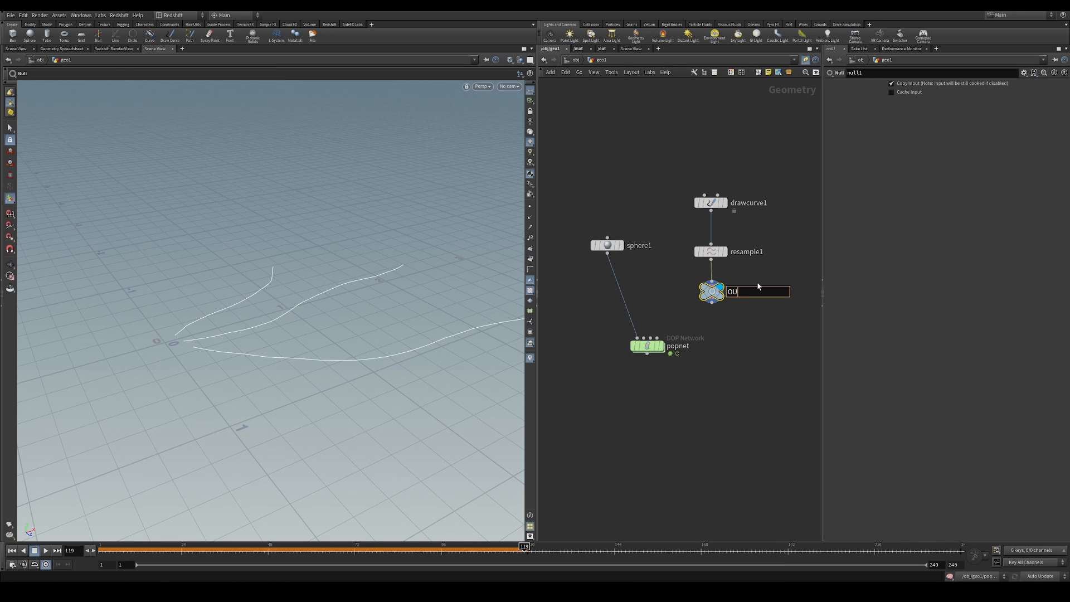
type("T_currves")
key("Return")
double_click(750, 291)
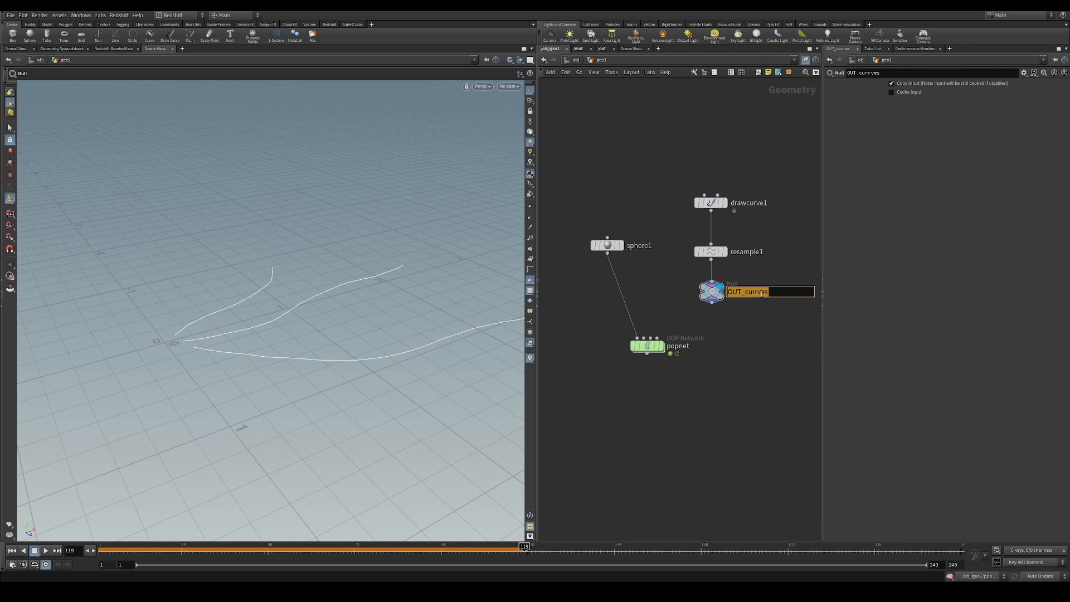
left_click(759, 292)
key("BackSpace")
key("Return")
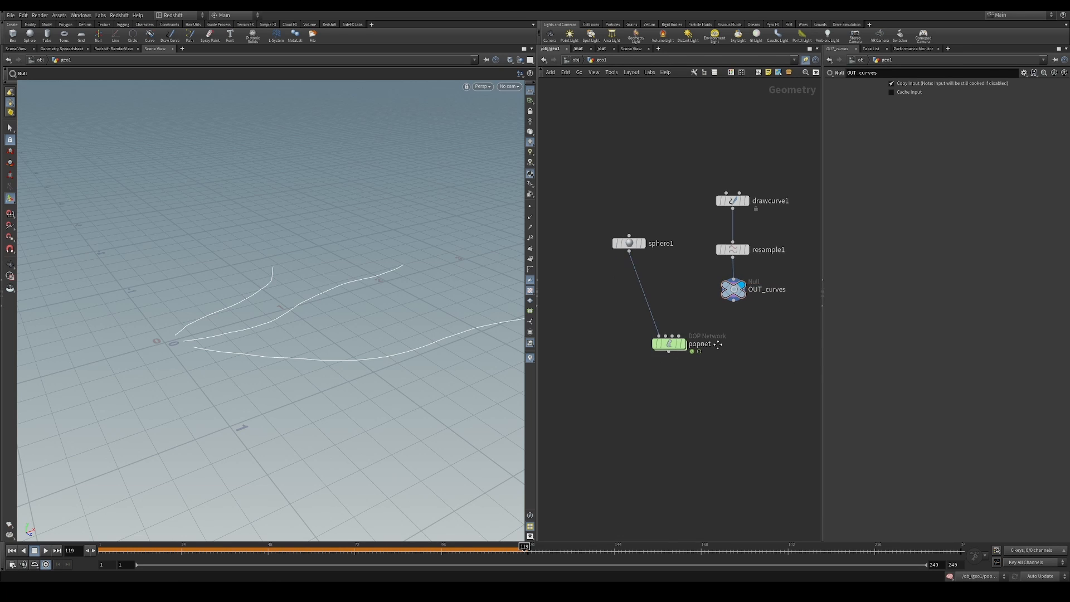
Rearrange the geo1 nodes with popnet farther below the curves, copy the OUT_curves null, and enter the popnet network
middle_click_drag(737, 339, 695, 349)
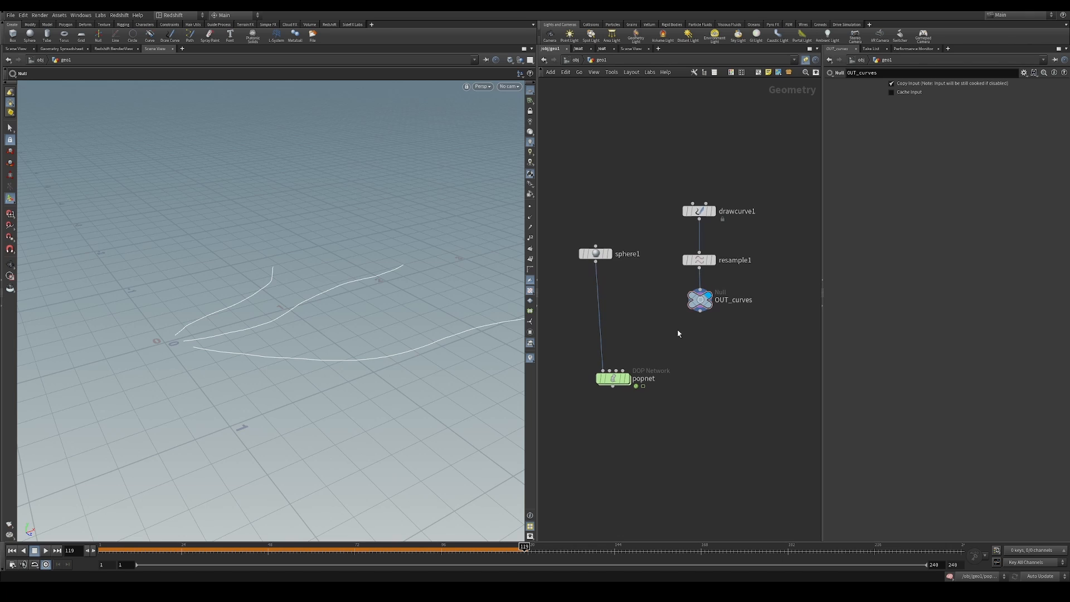
left_click_drag(701, 292, 725, 328)
key("ctrl+c")
left_click(620, 381)
double_click(620, 381)
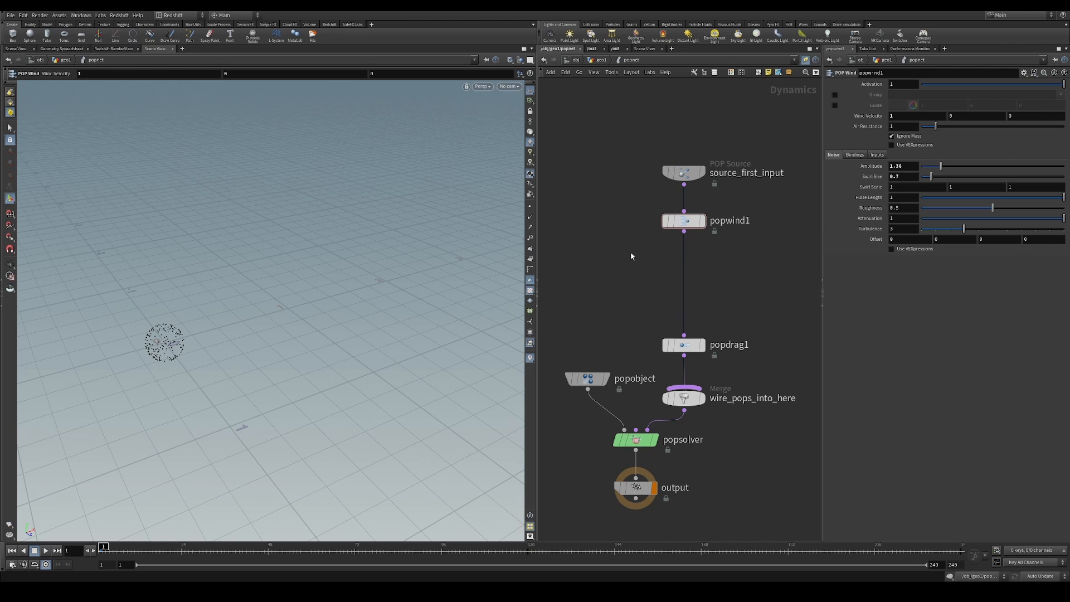
Add a POP Curve Force node and insert it into the chain between popwind1 and popdrag1
key("Tab")
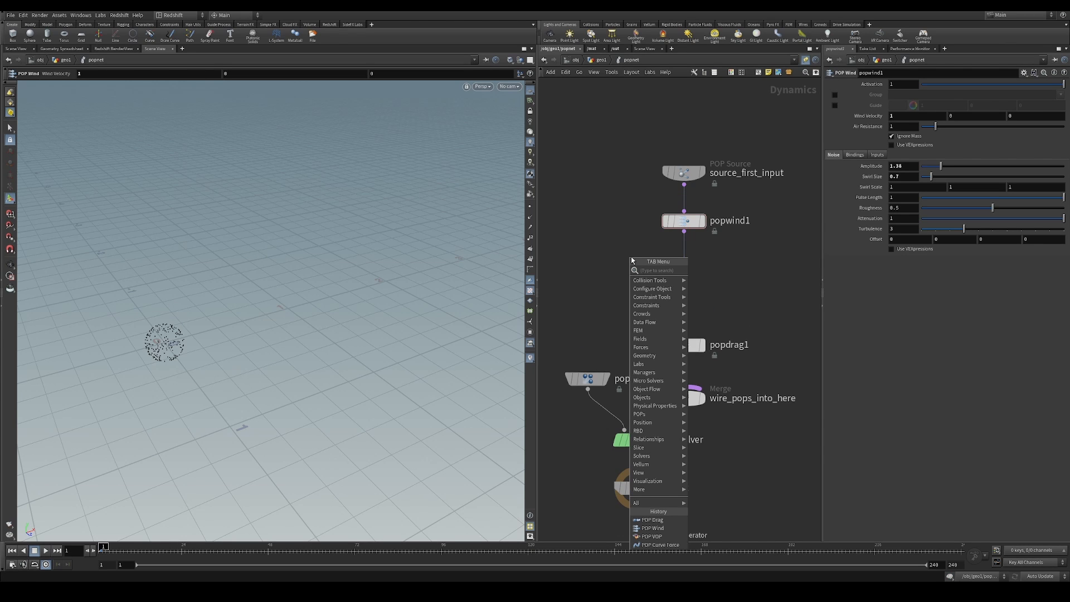
type("pop cur")
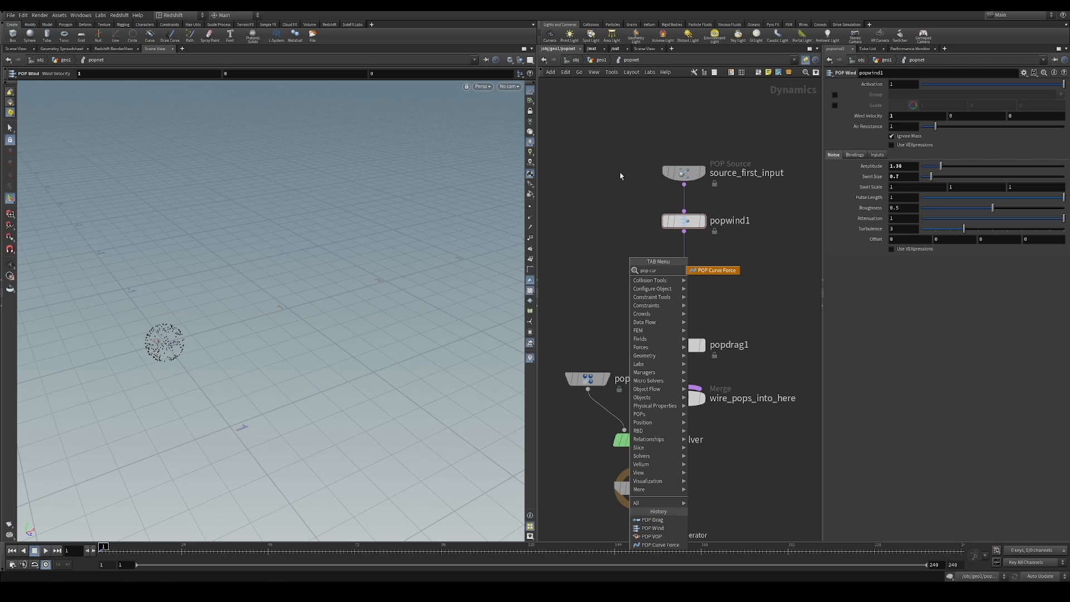
left_click(730, 268)
left_click(722, 282)
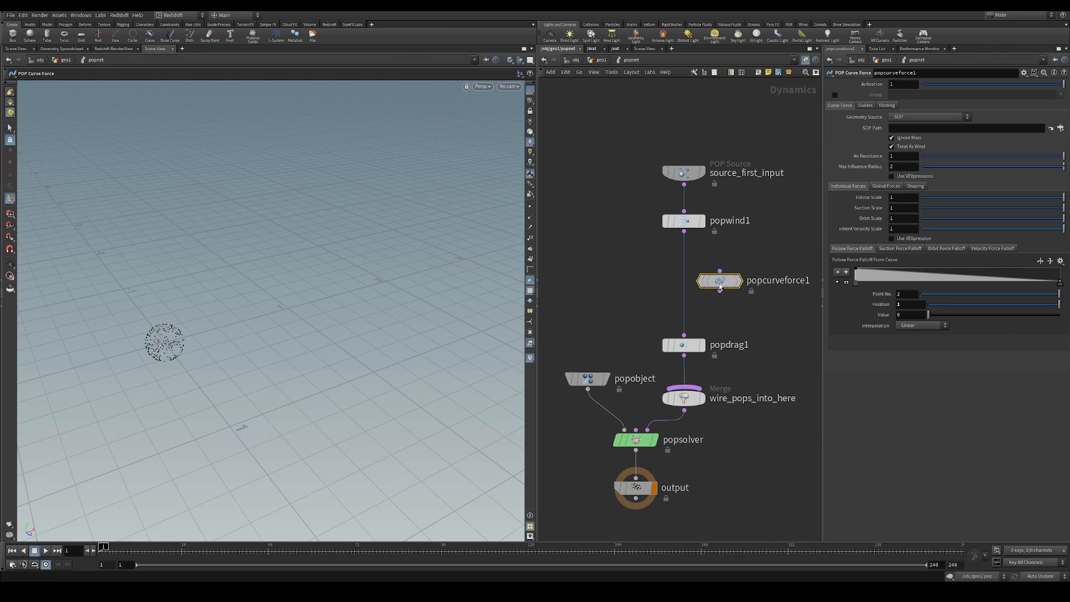
left_click_drag(719, 284, 689, 286)
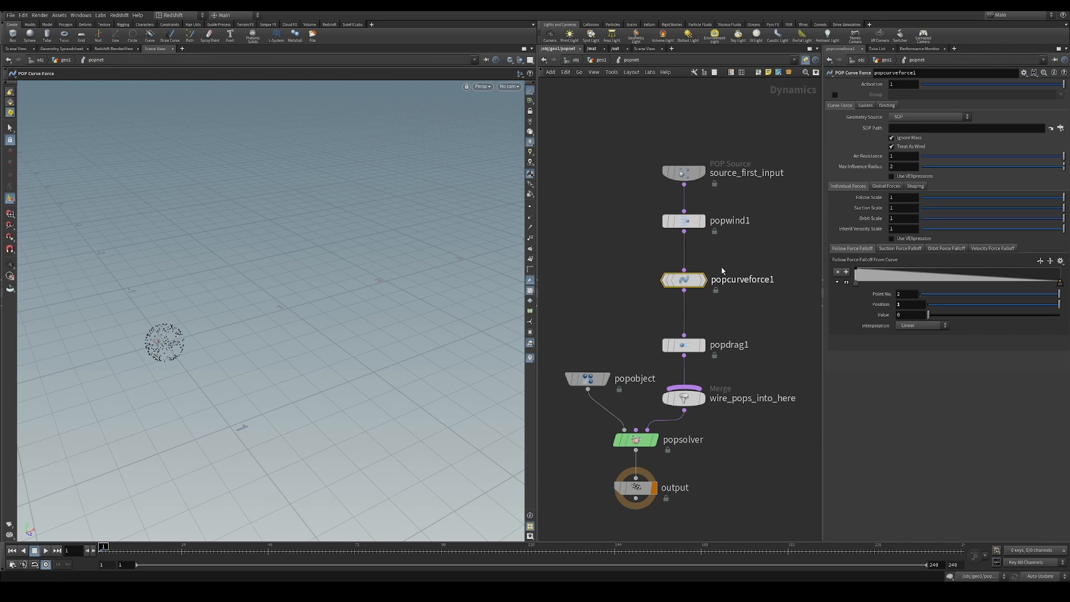
Set popcurveforce1's SOP Path to the copied /obj/geo1/OUT_curves and view the whole set of force guides
left_click(930, 128)
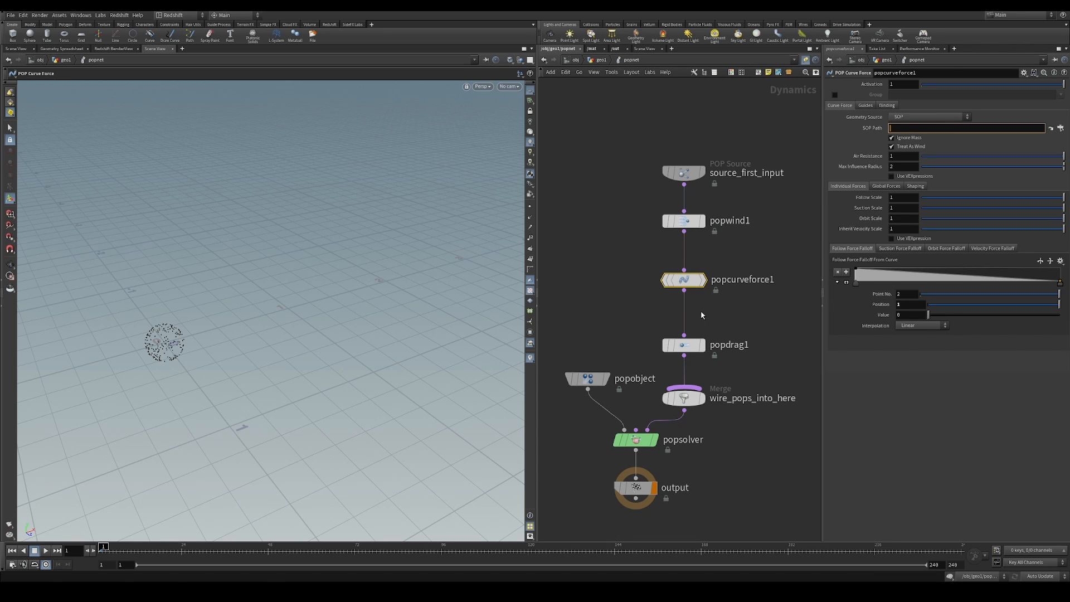
key("ctrl+v")
key("Return")
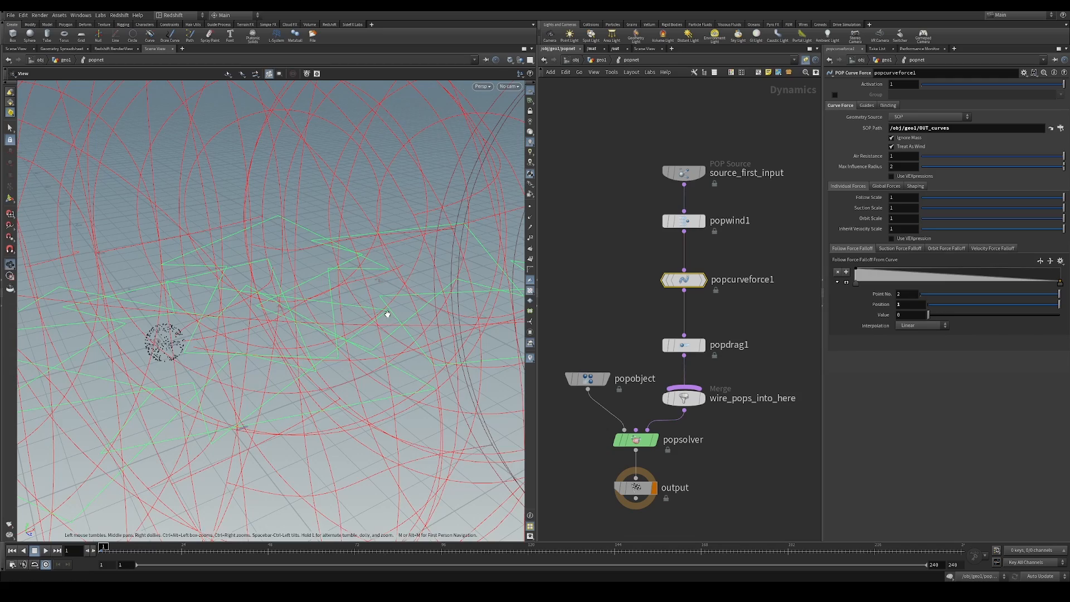
right_click_drag(387, 304, 245, 370, "alt")
left_click_drag(385, 340, 464, 376, "alt")
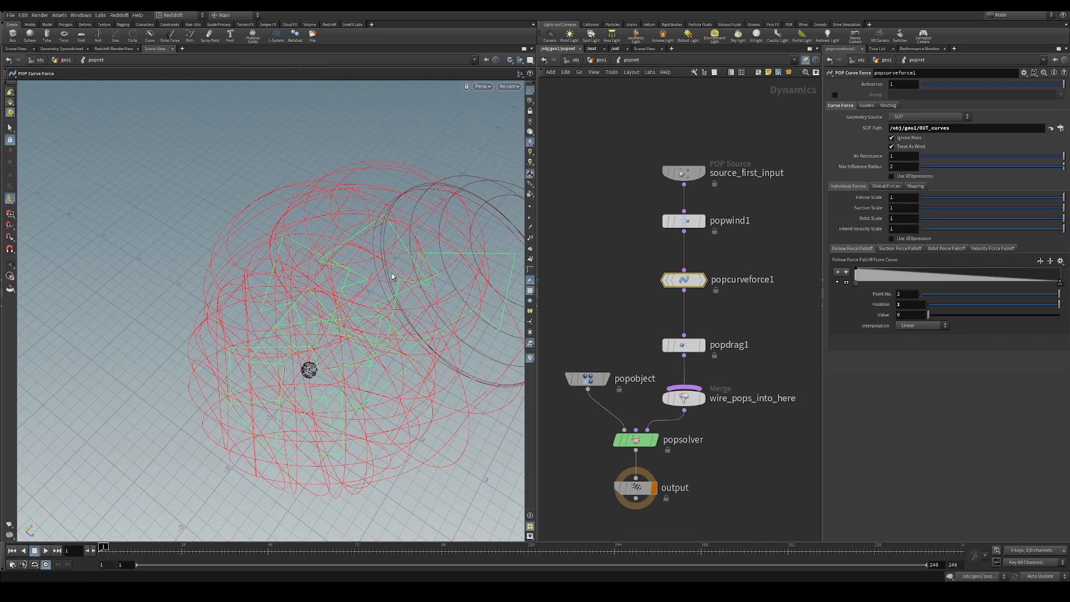
middle_click_drag(392, 273, 347, 265, "alt")
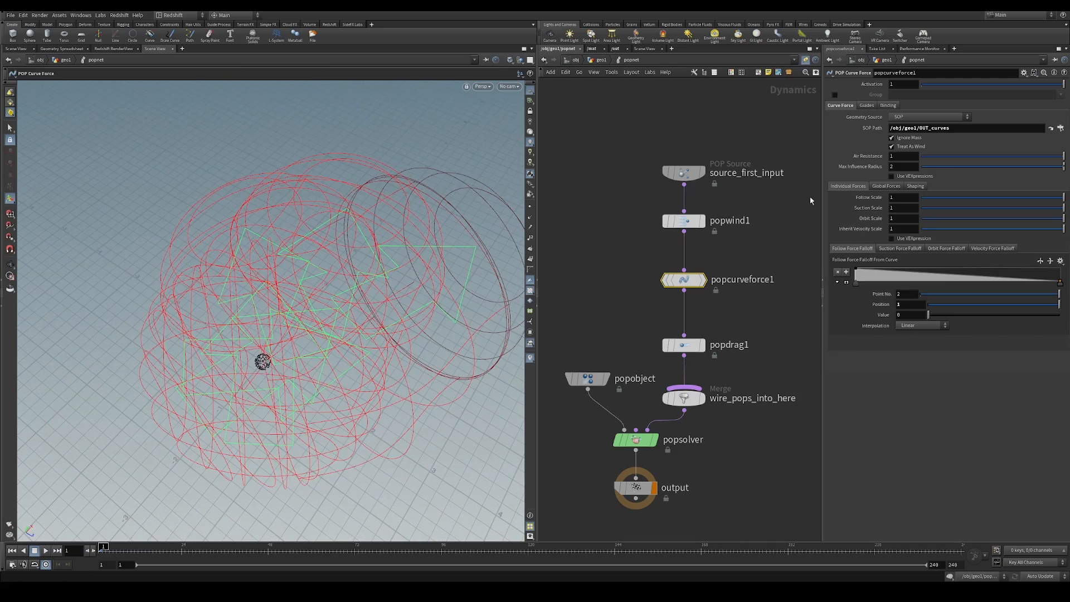
Reduce the curve force's Max Influence Radius to about 0.25 and play the simulation
left_click(870, 106)
left_click(849, 106)
left_click_drag(962, 167, 970, 169)
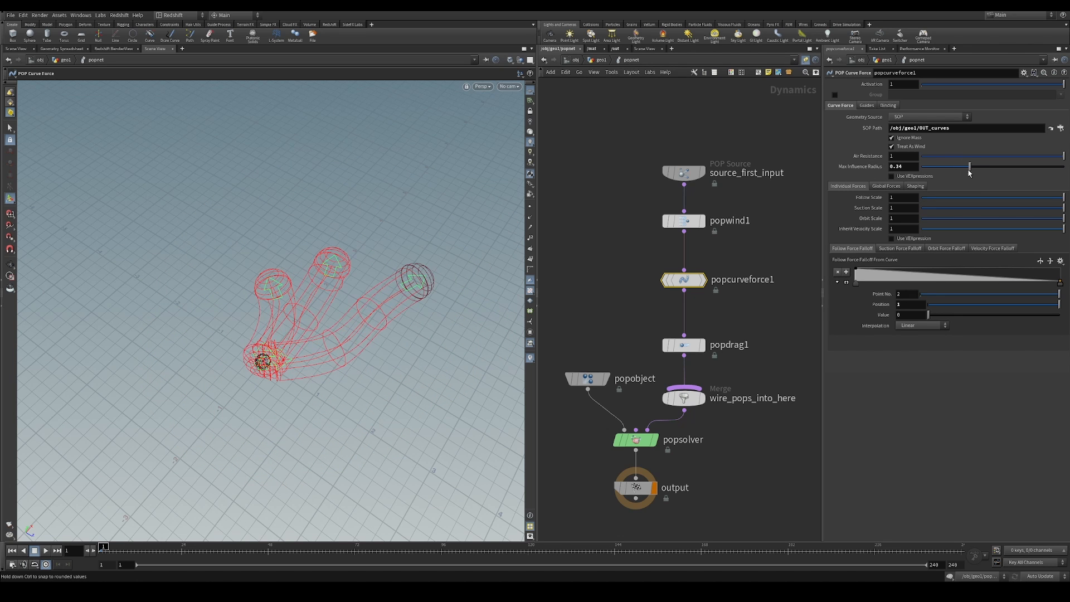
scroll(413, 313, "up", 2, "alt")
middle_click_drag(412, 312, 442, 290, "alt")
left_click_drag(442, 290, 321, 265, "alt")
scroll(304, 293, "up", 2, "alt")
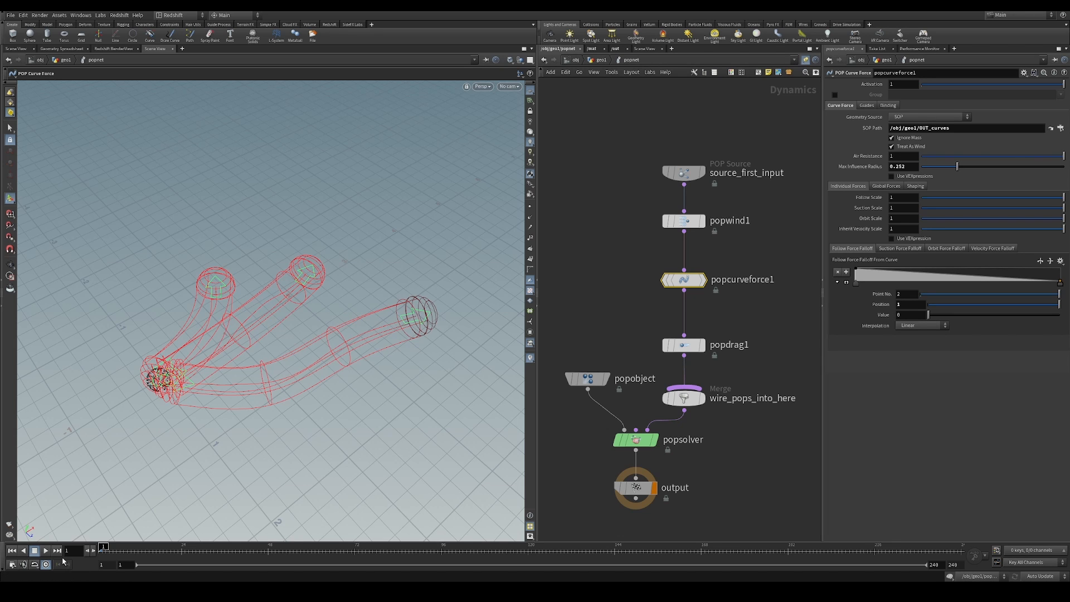
left_click(47, 551)
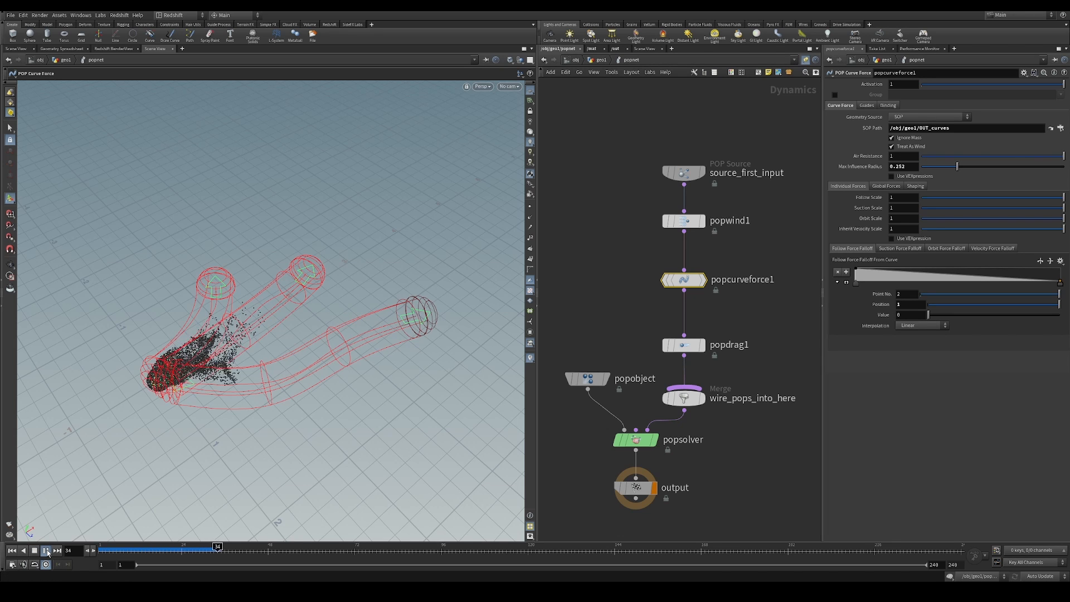
left_click(47, 551)
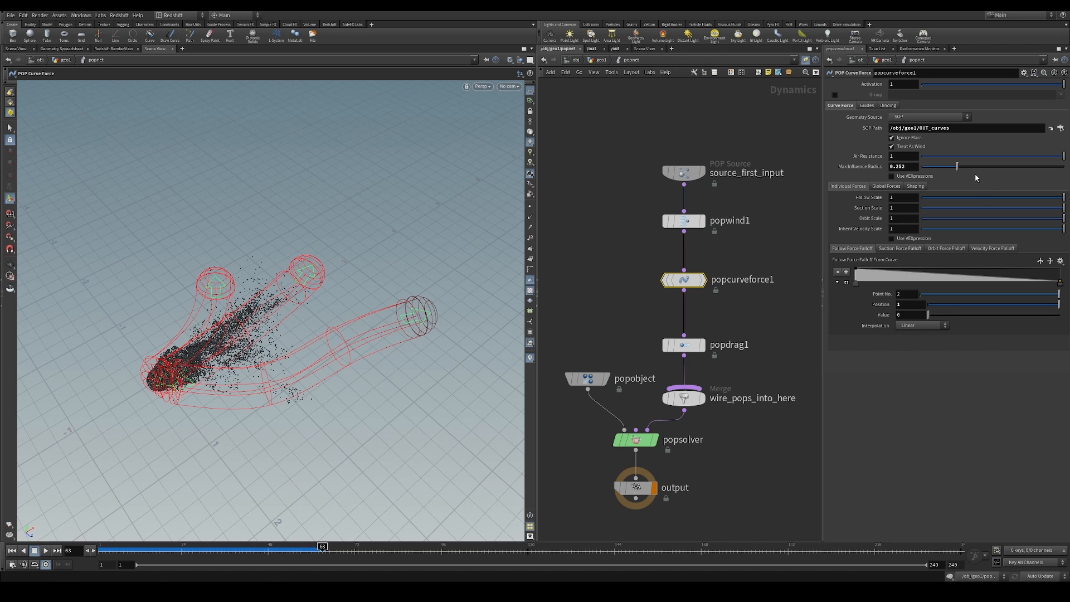
Narrow the curve force's Max Influence Radius to about 0.155 and inspect the guide tubes
left_click_drag(959, 169, 944, 171)
scroll(310, 381, "up", 2)
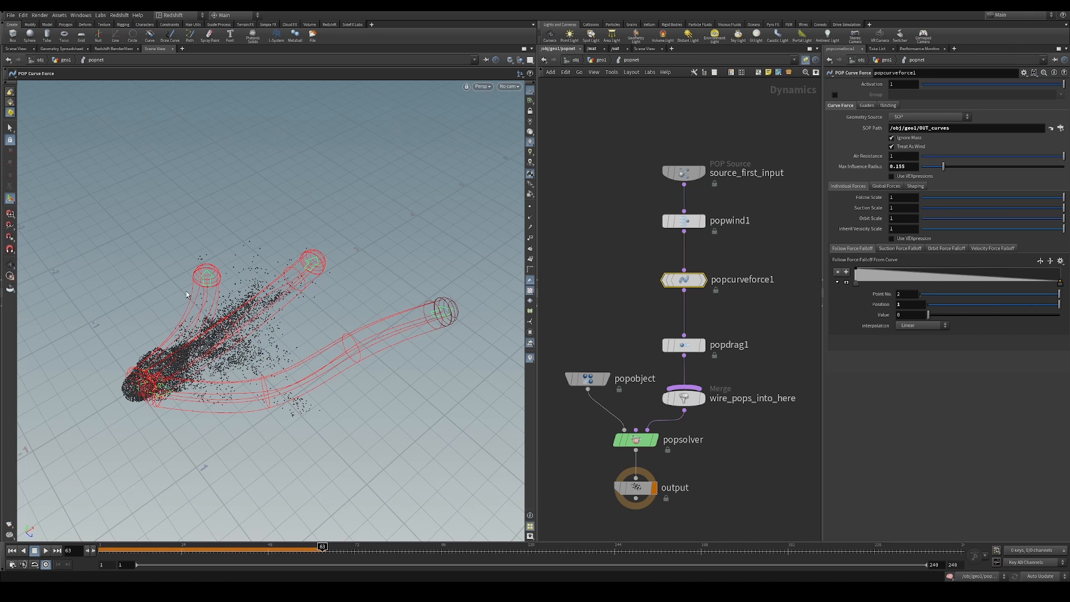
left_click_drag(188, 296, 144, 374, "alt")
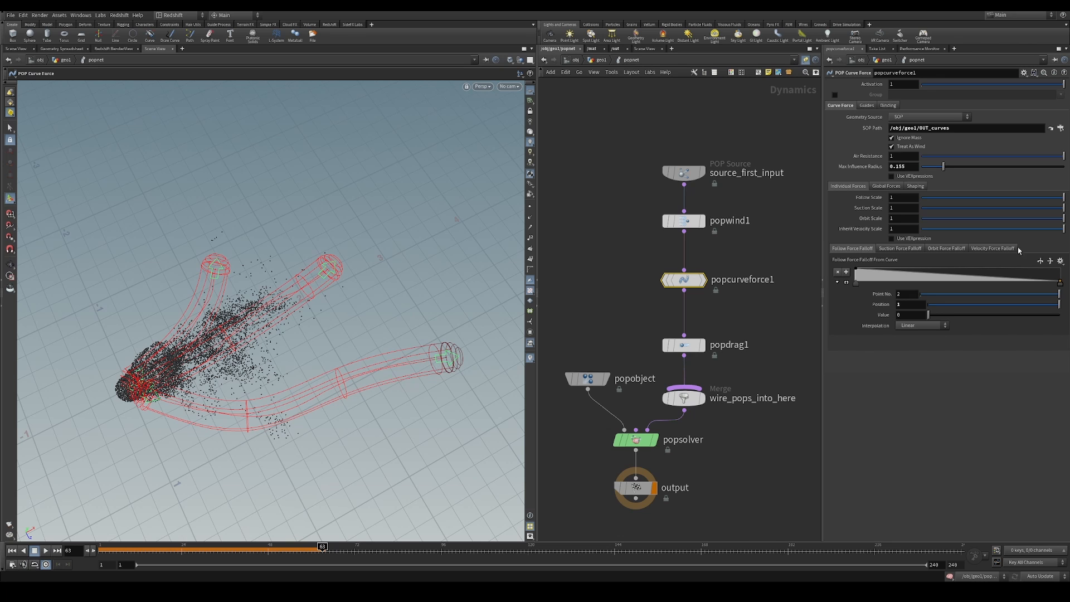
Set the curve force's Follow Scale to 10 and replay the simulation
left_click(903, 197)
type("10")
key("Return")
left_click(21, 551)
left_click(46, 551)
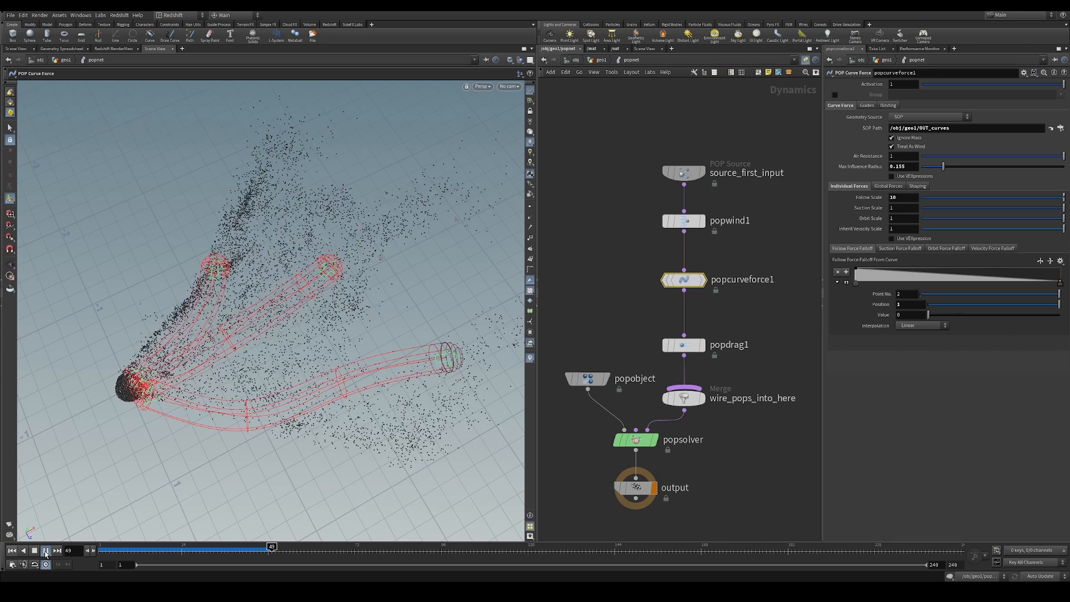
Try a Follow Scale of 2, reduce it to about 0.75, set Suction Scale to 3, and run the simulation
double_click(902, 198)
type("2")
key("Return")
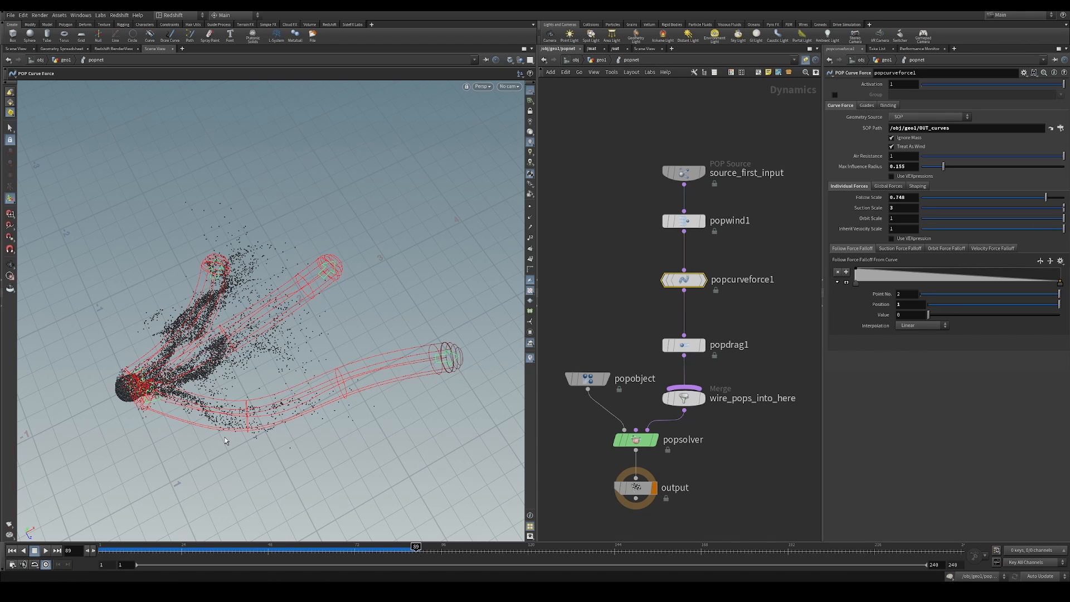
key("Escape")
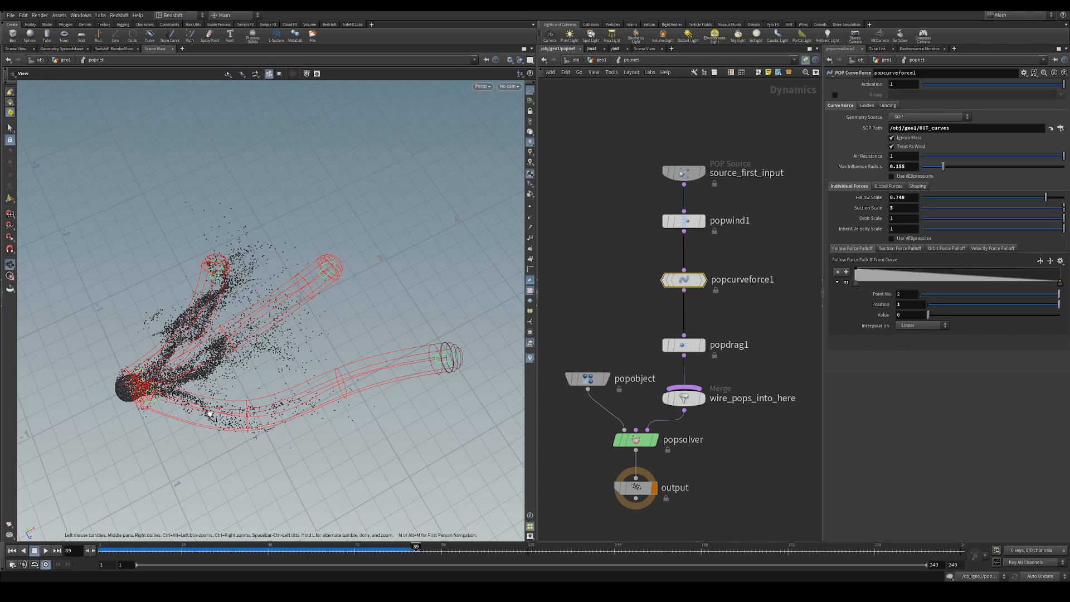
left_click_drag(209, 414, 215, 382)
key("Return")
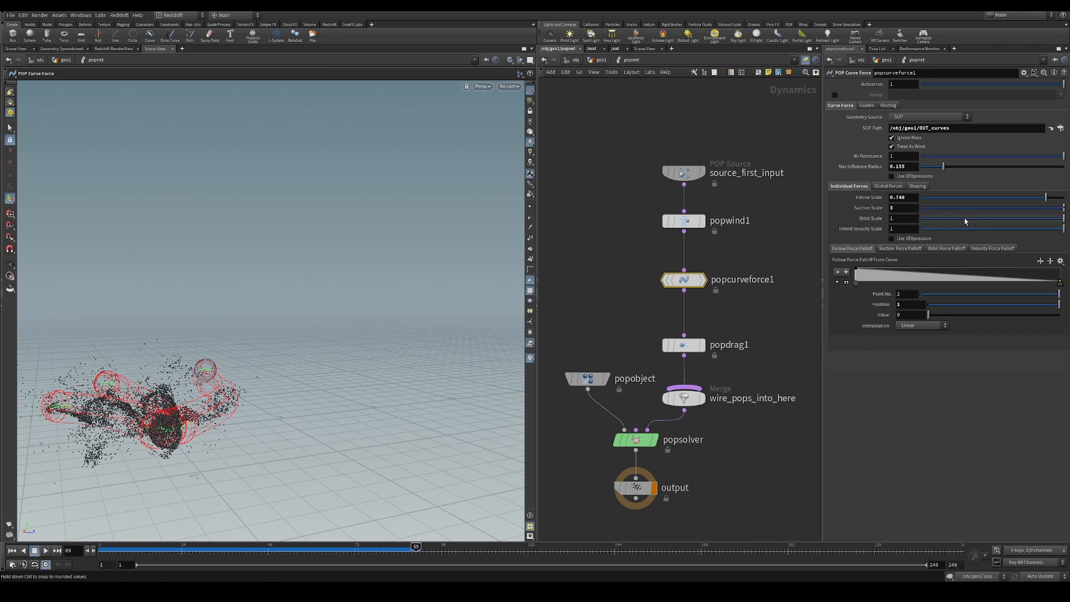
Try an Orbit Scale of -1 on the curve force with the simulation playing, and return it to 1
left_click_drag(995, 218, 857, 232)
left_click_drag(251, 379, 201, 474, "alt")
left_click(45, 551)
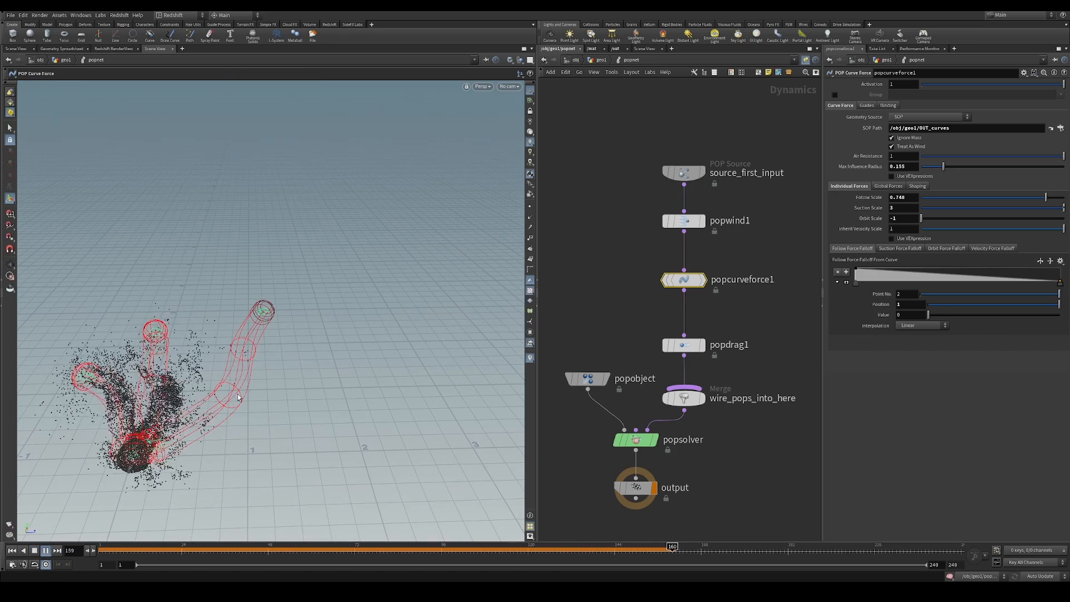
left_click_drag(922, 218, 1067, 221)
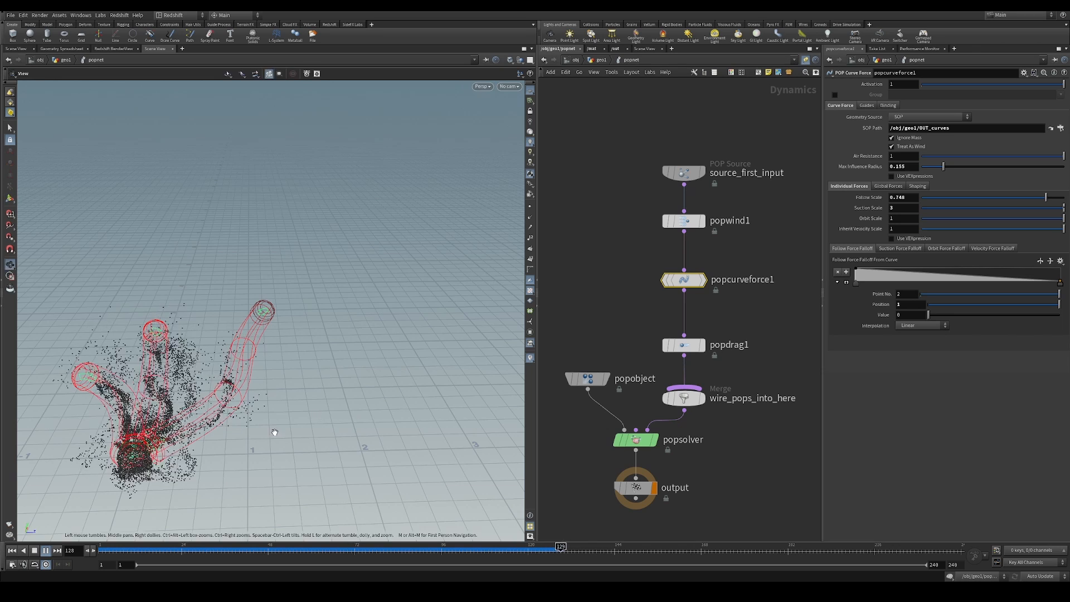
Replay the simulation from the first frame and examine how the particles flow along the three curve guides
left_click(228, 547)
left_click_drag(223, 409, 135, 437, "alt")
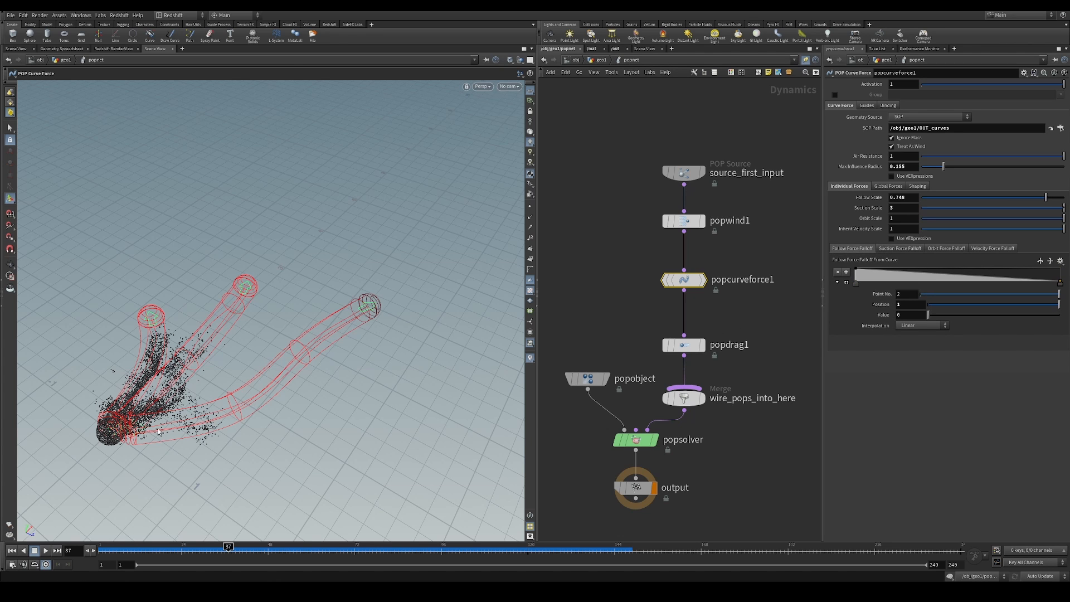
left_click_drag(158, 432, 137, 438, "alt")
left_click(11, 551)
left_click(47, 553)
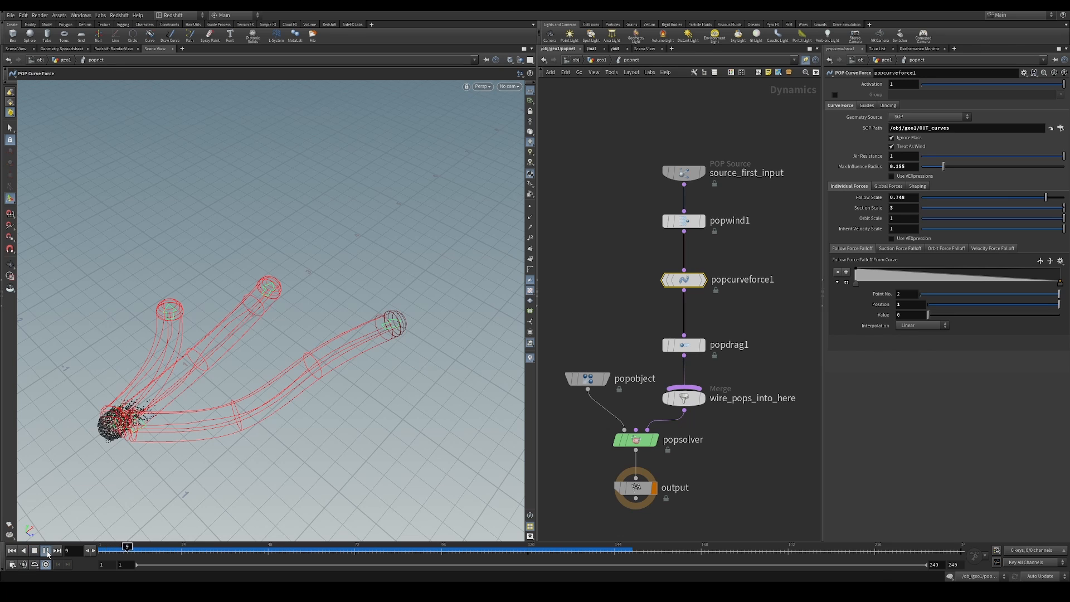
left_click(47, 553)
left_click_drag(412, 363, 427, 381, "alt")
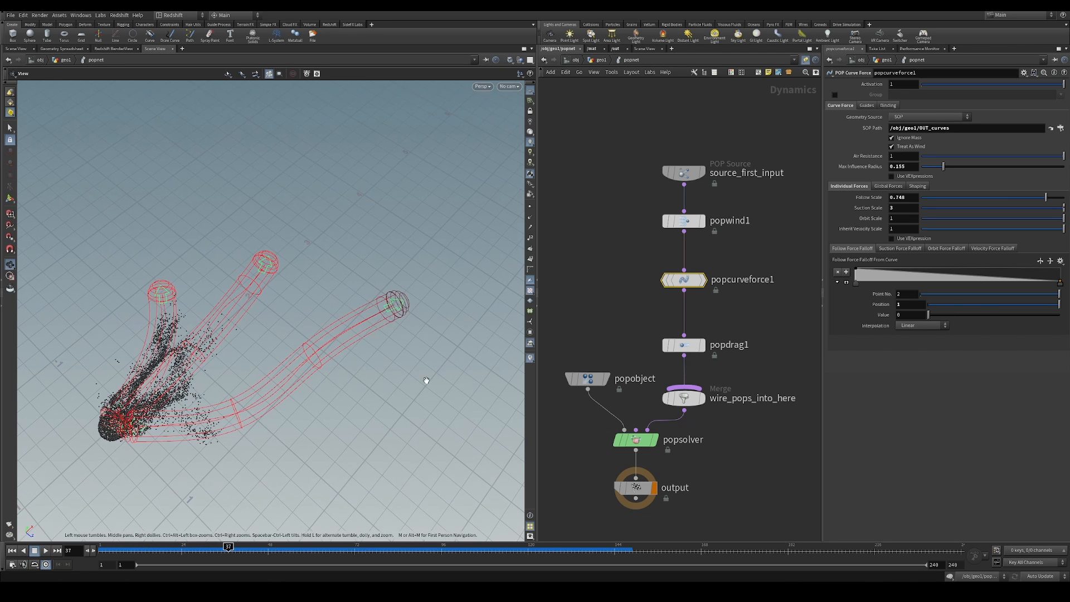
Set the curve force's Follow Scale to about 0.78, Suction Scale to about 0.55 and Max Influence Radius to about 0.26, and replay
left_click_drag(1048, 197, 1032, 209)
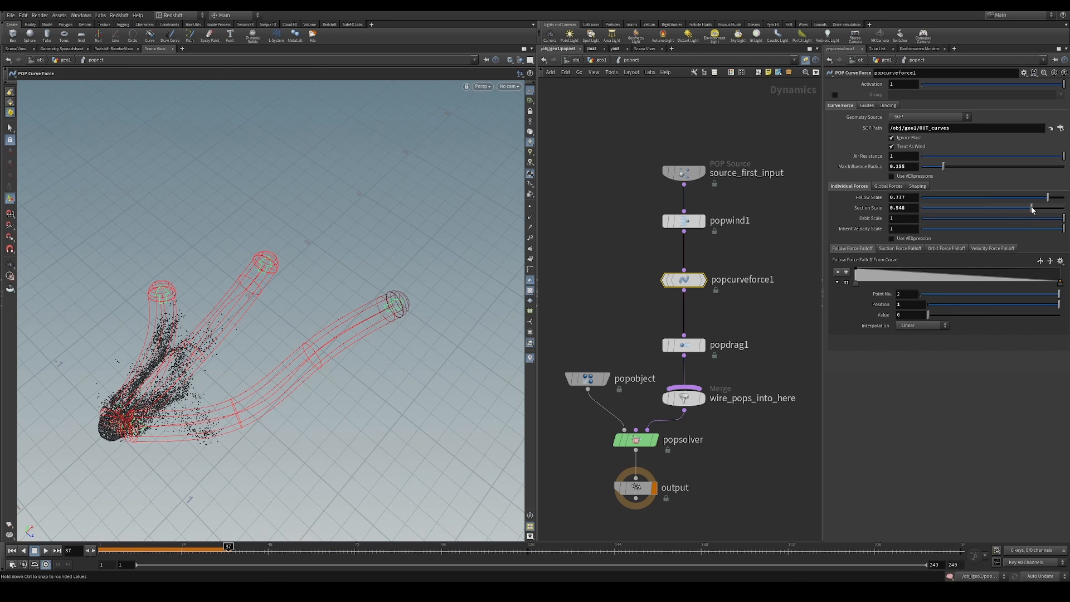
left_click_drag(943, 166, 959, 166)
left_click(12, 551)
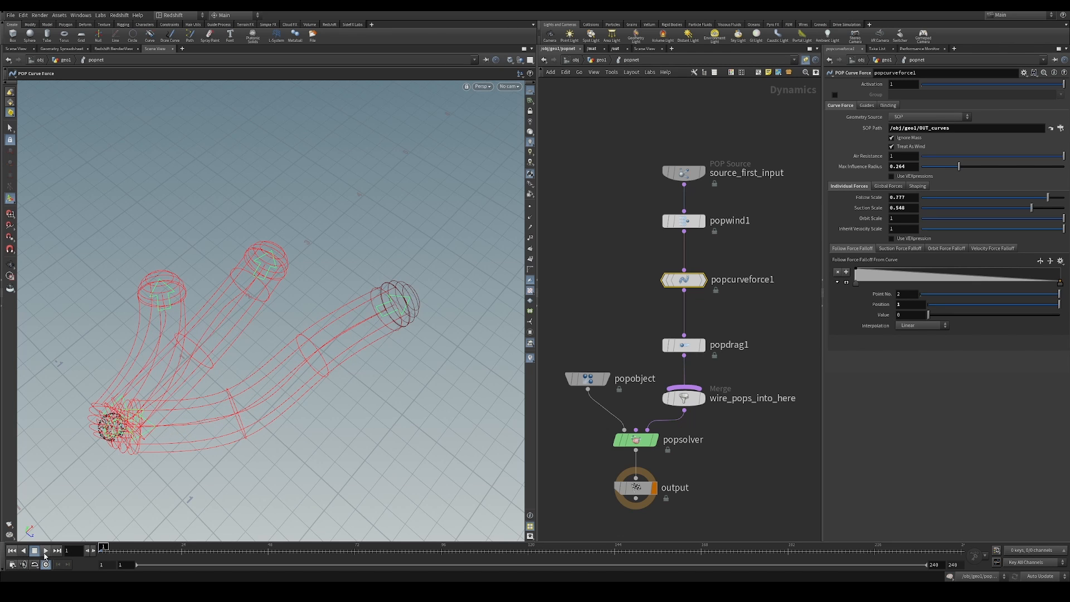
left_click(46, 551)
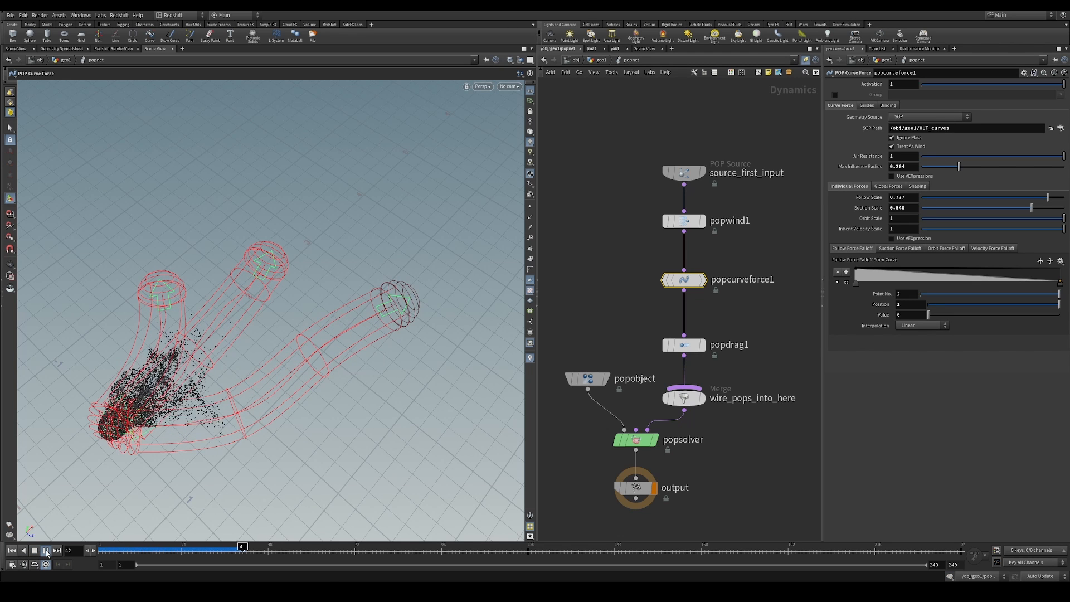
left_click(47, 552)
left_click_drag(118, 426, 102, 428, "alt")
left_click_drag(171, 392, 178, 392, "alt")
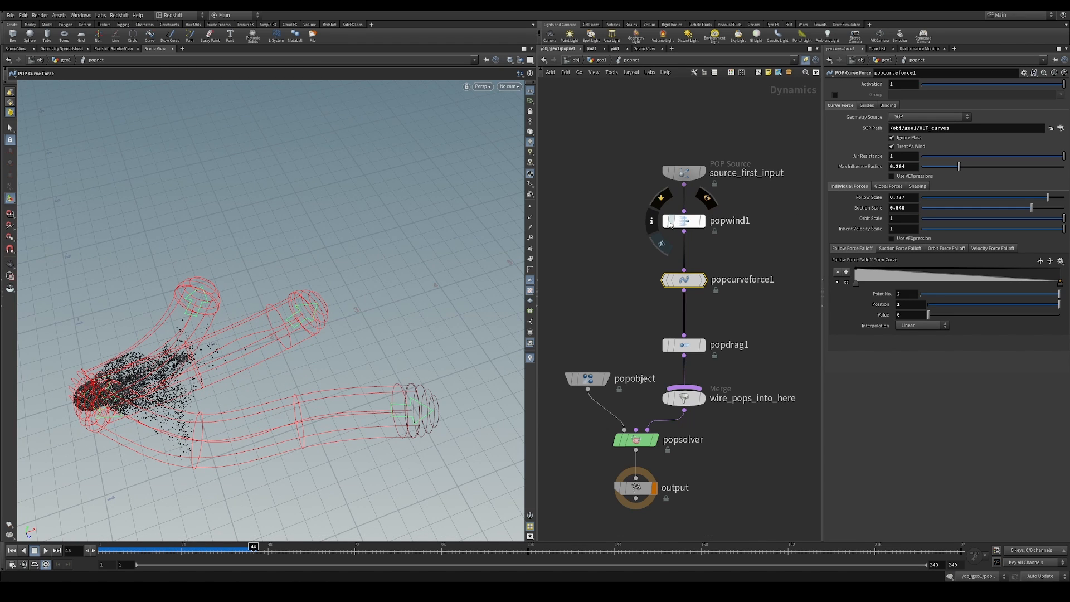
Bypass popwind1 and play the simulation with only the curve force and drag acting on the particles
left_click(655, 218)
left_click(46, 551)
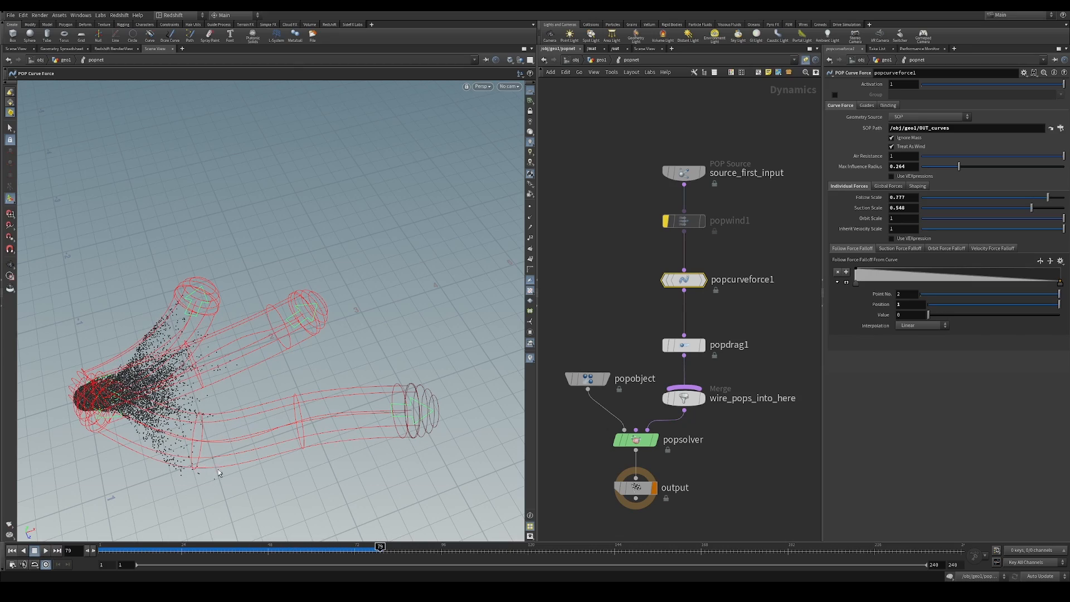
key("Escape")
left_click_drag(223, 411, 251, 398)
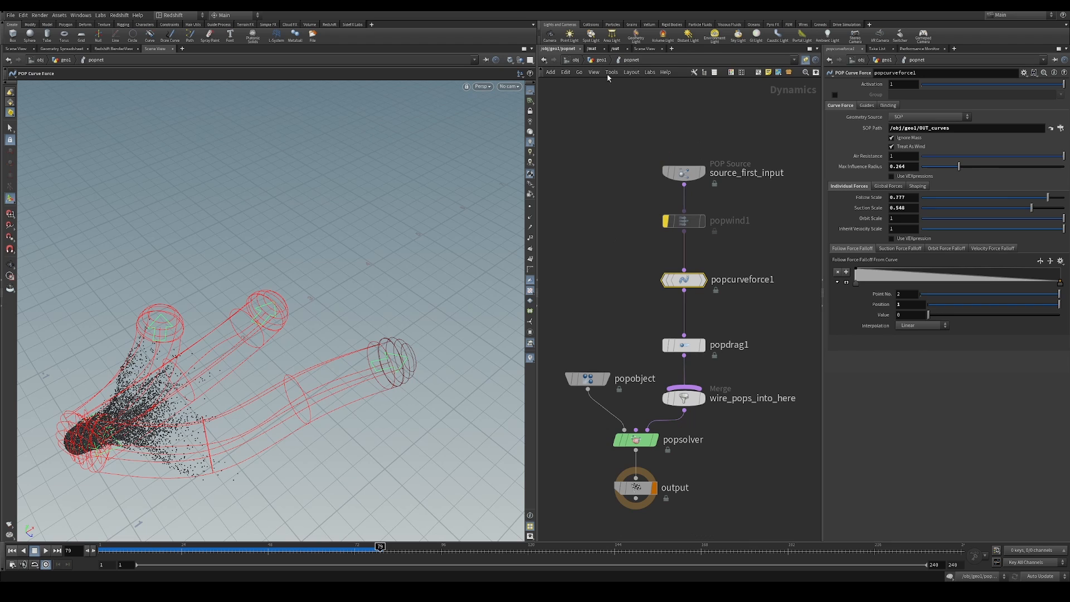
Undo the accidental deletion, detach popcurveforce1 from the node chain and set it aside, well clear of the network
key("Delete")
key("ctrl+z")
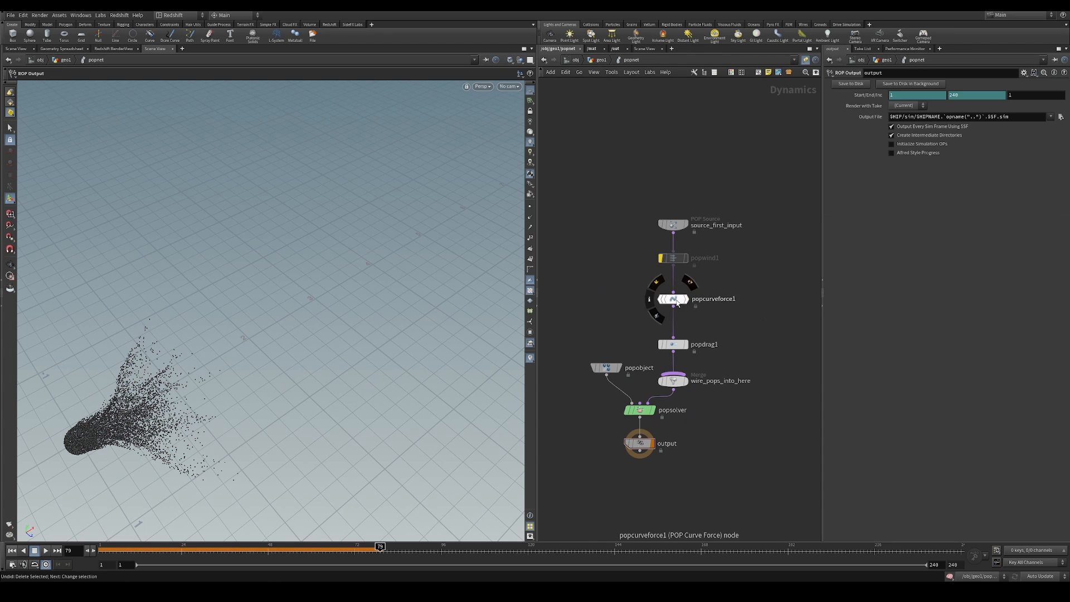
left_click_drag(678, 304, 750, 296)
middle_click_drag(750, 296, 638, 318)
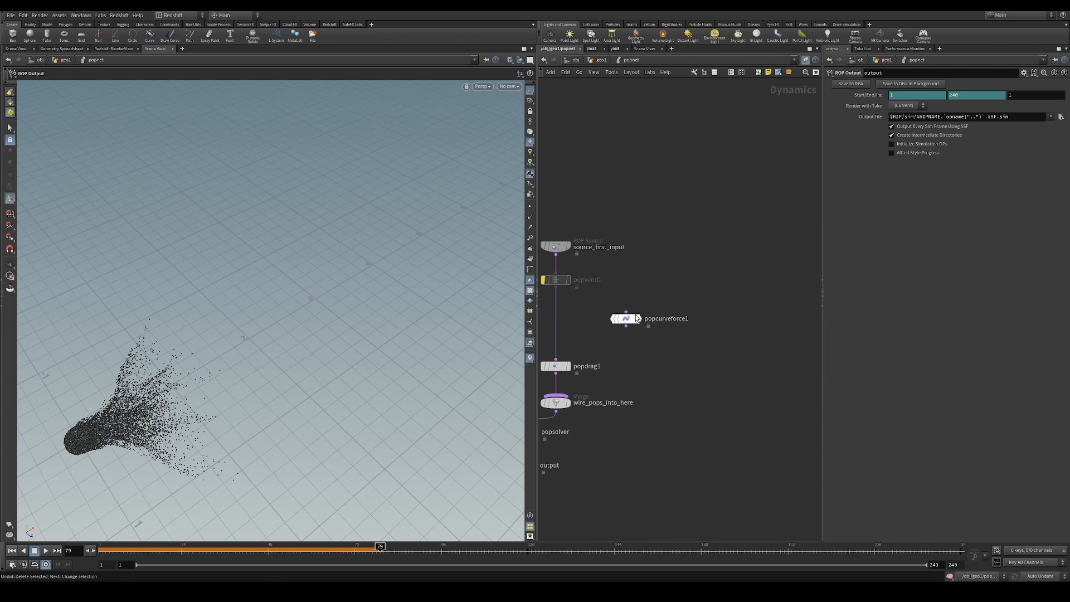
left_click_drag(638, 318, 727, 316)
key("h")
Add a POP VOP node beside the chain, between the levels of popwind1 and popdrag1
key("Tab")
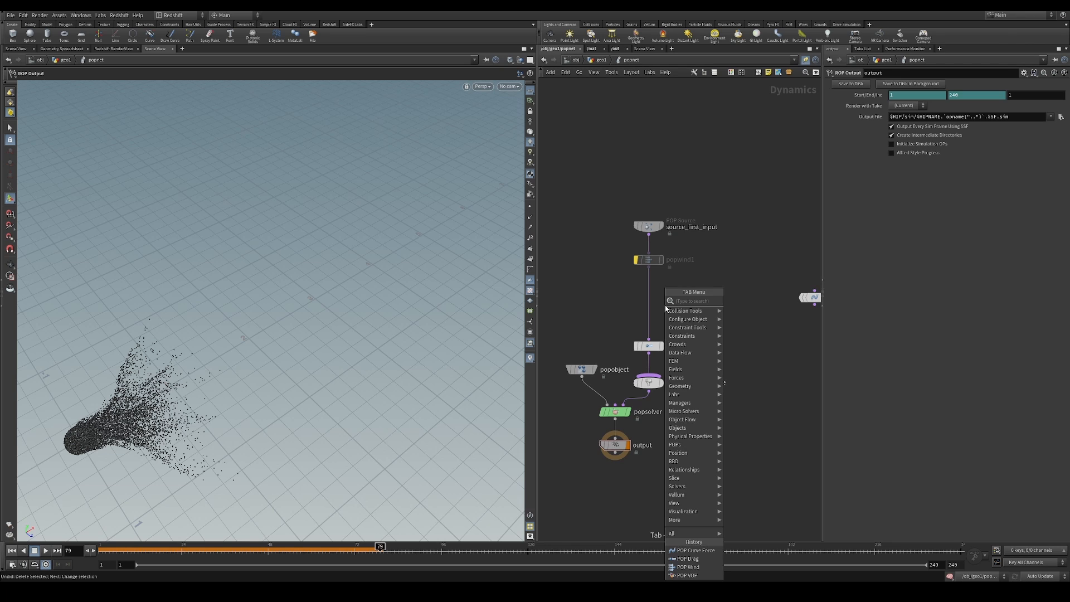
type("pop vop")
key("Return")
left_click(697, 288)
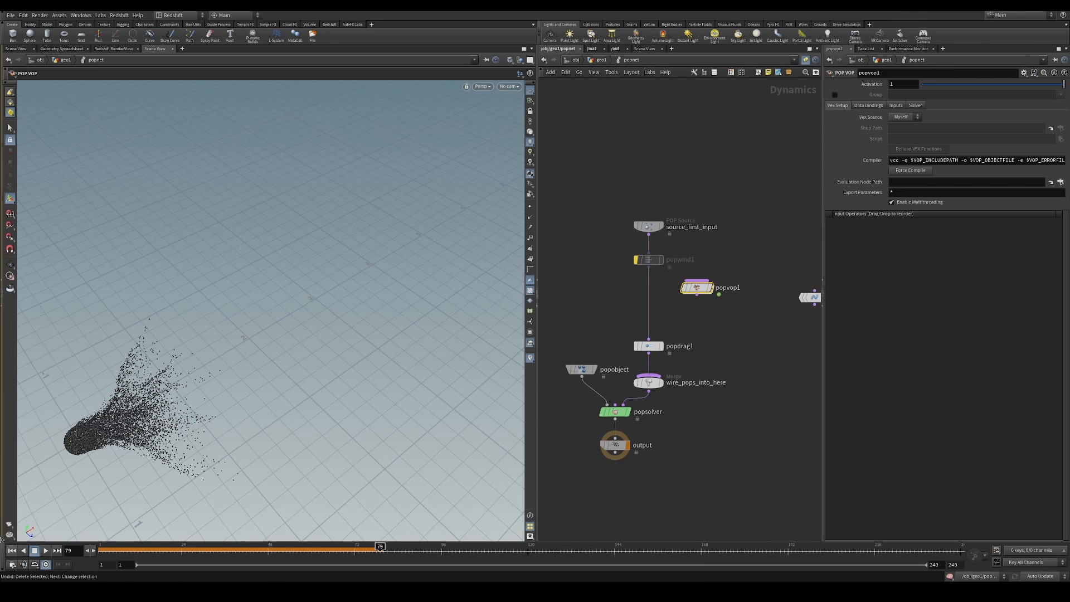
Rewind to the first frame, insert popvop1 between popwind1 and popdrag1, and turn off popwind1's bypass
left_click(12, 551)
middle_click_drag(100, 458, 180, 399, "alt")
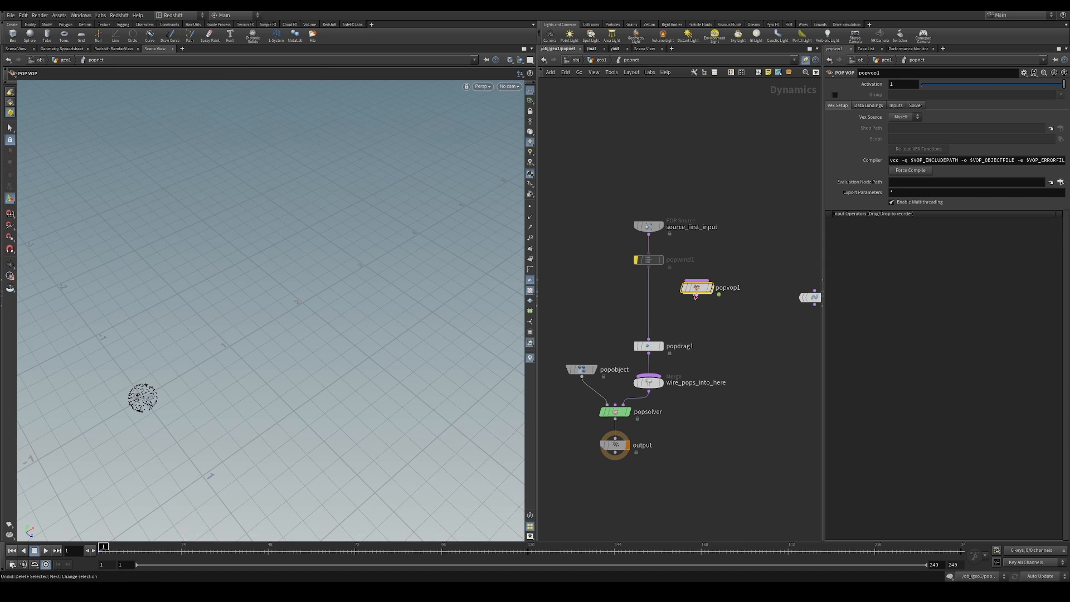
left_click_drag(696, 296, 711, 324)
left_click(637, 262)
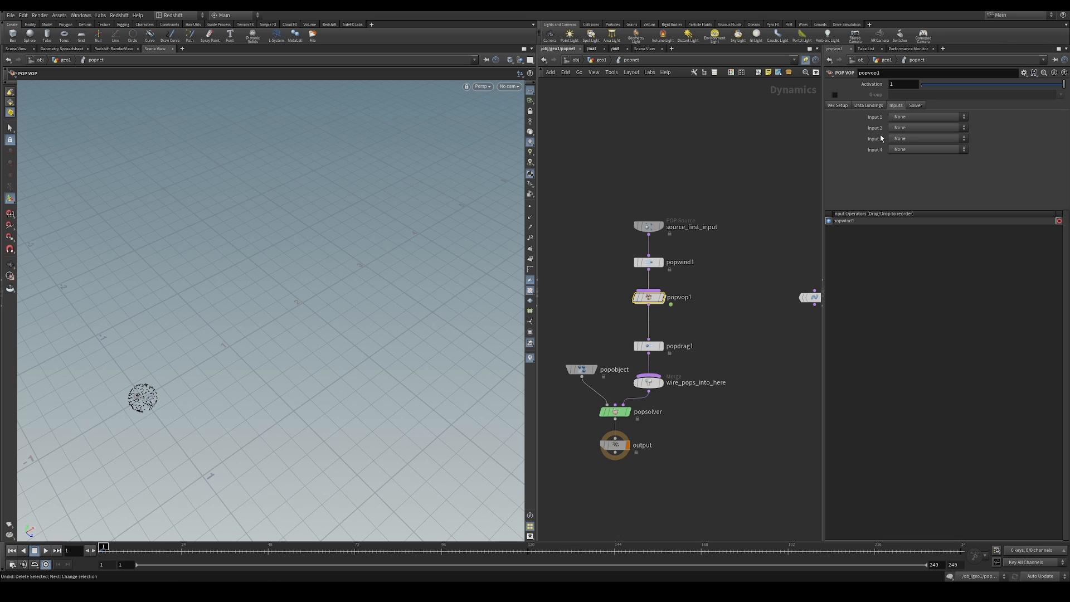
Set popvop1's Input 2 to SOP with the path /obj/geo1/OUT_curves
left_click(907, 128)
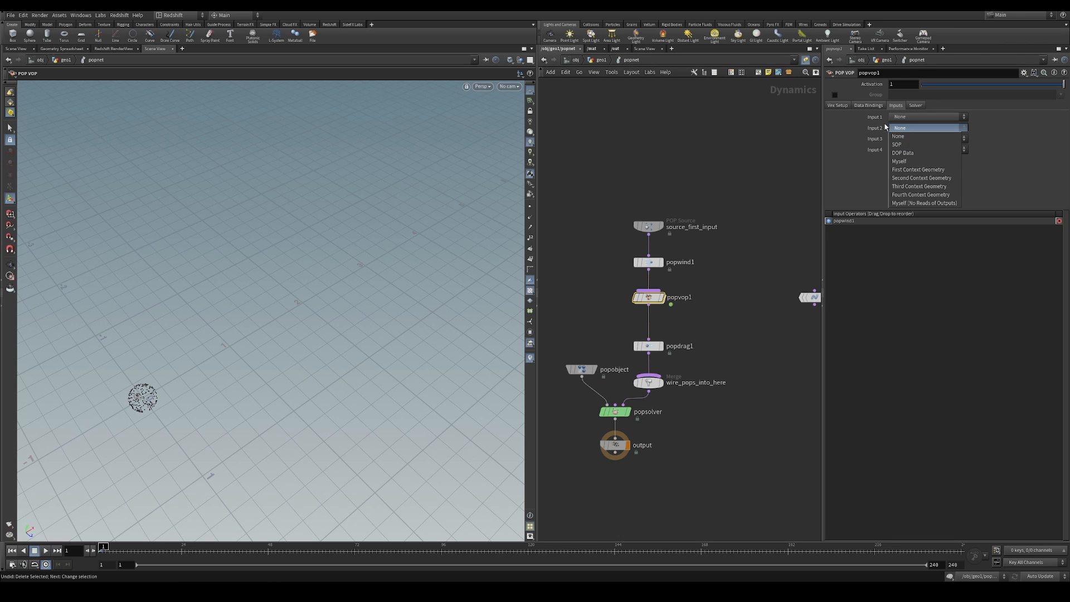
left_click(909, 136)
left_click(905, 129)
left_click(915, 145)
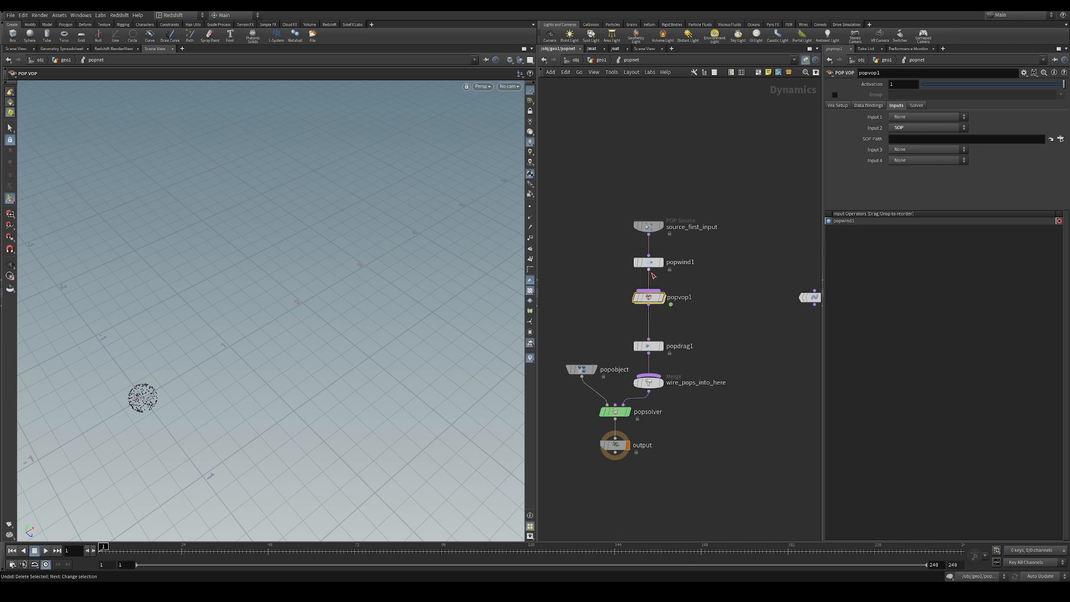
type("/obj/geo1/OUT_curves")
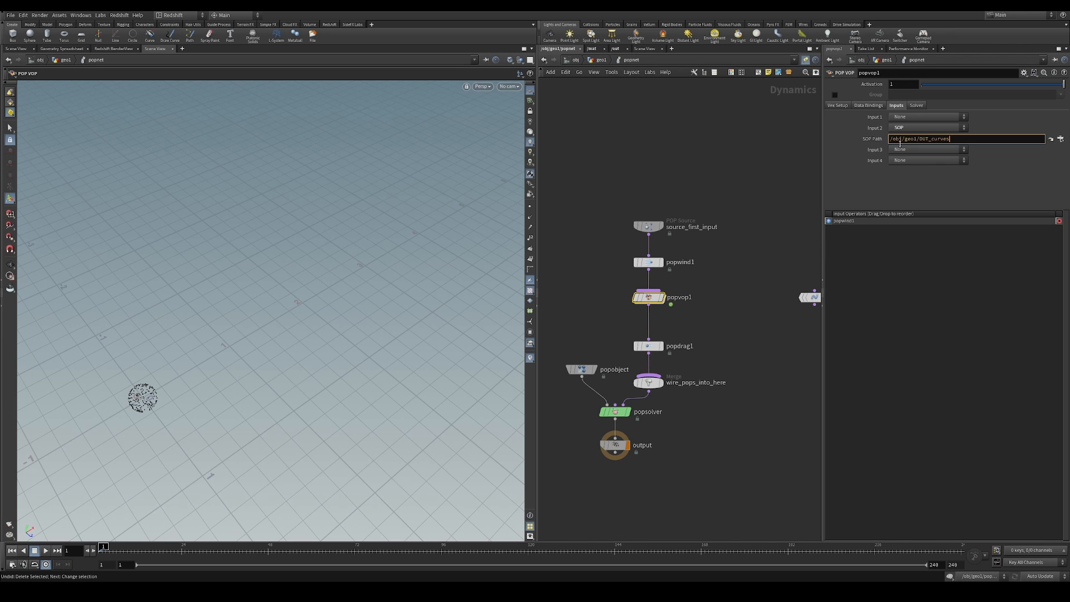
Go inside popvop1's VEX network and move geometryvopoutput1 farther from the global parameters node to make room
left_click(608, 62)
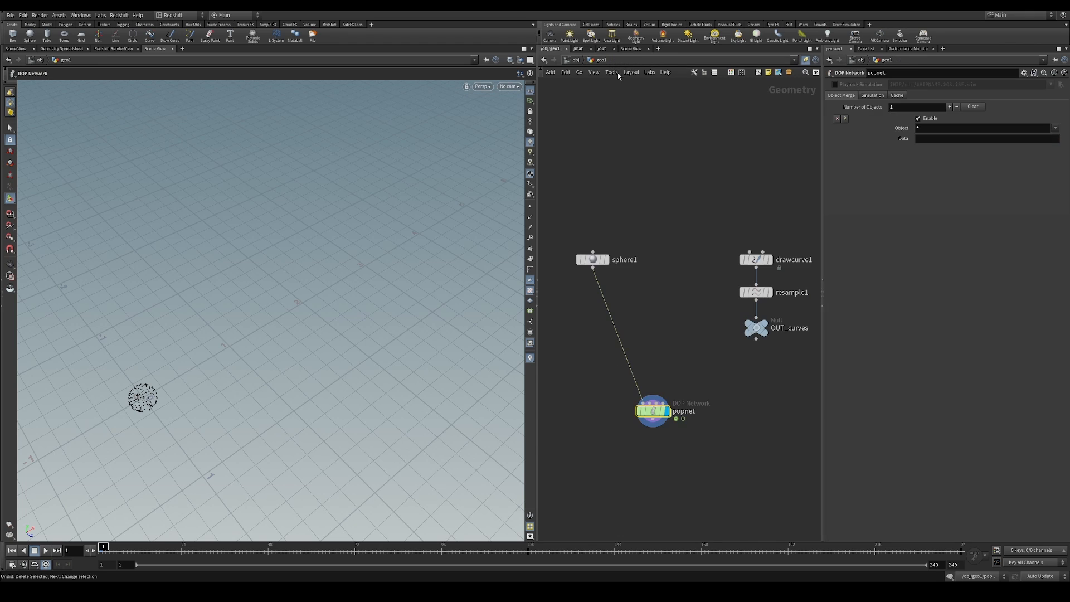
double_click(663, 410)
double_click(648, 297)
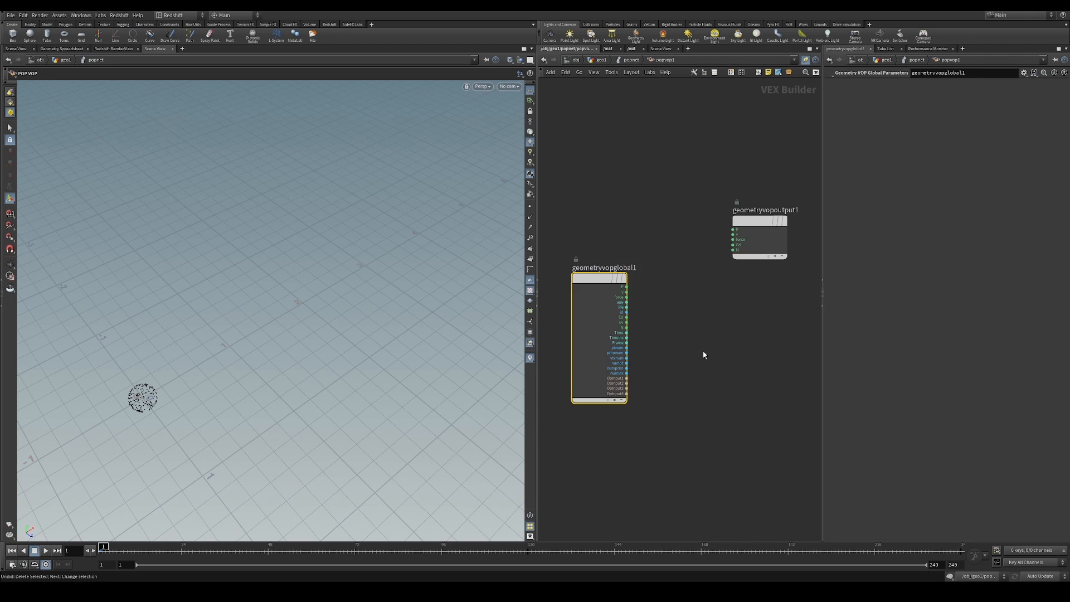
middle_click_drag(718, 292, 658, 318)
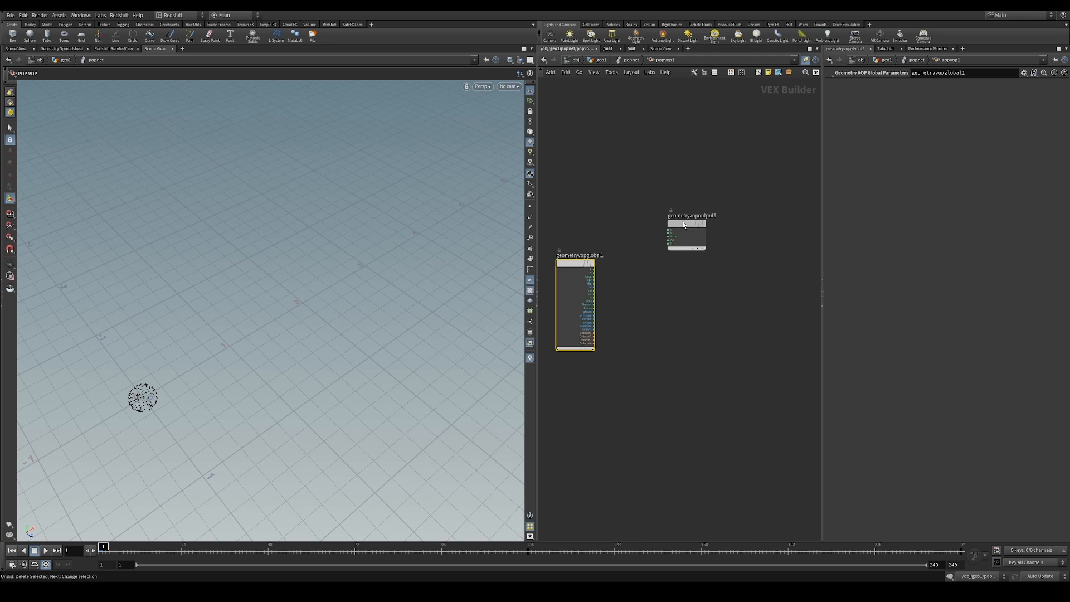
left_click_drag(685, 226, 751, 249)
Play the simulation with the still empty popvop1 and view the particles from different angles
left_click_drag(188, 392, 138, 425, "alt")
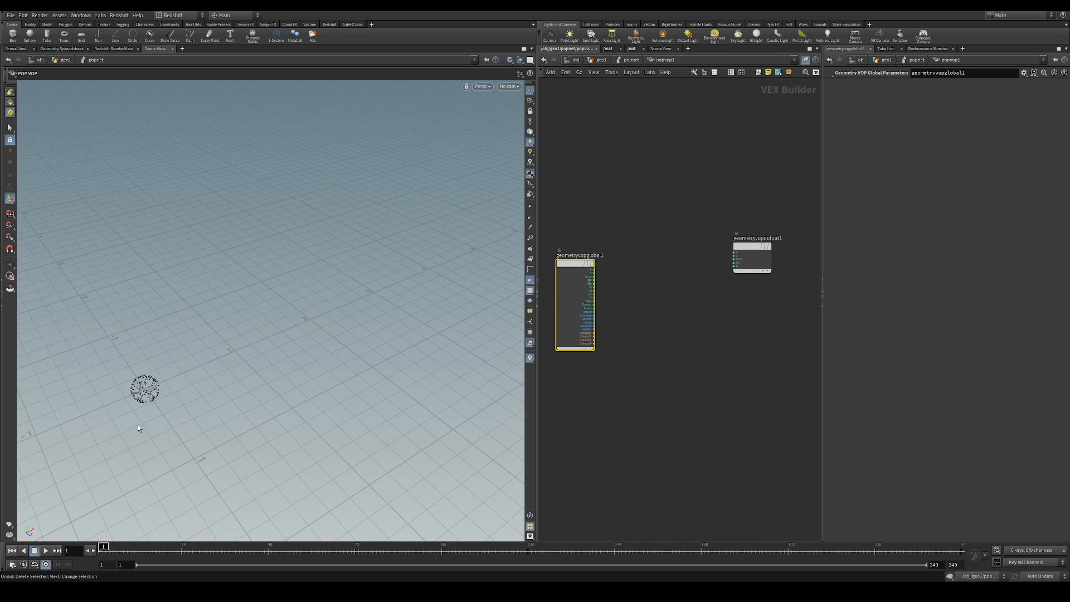
left_click(46, 552)
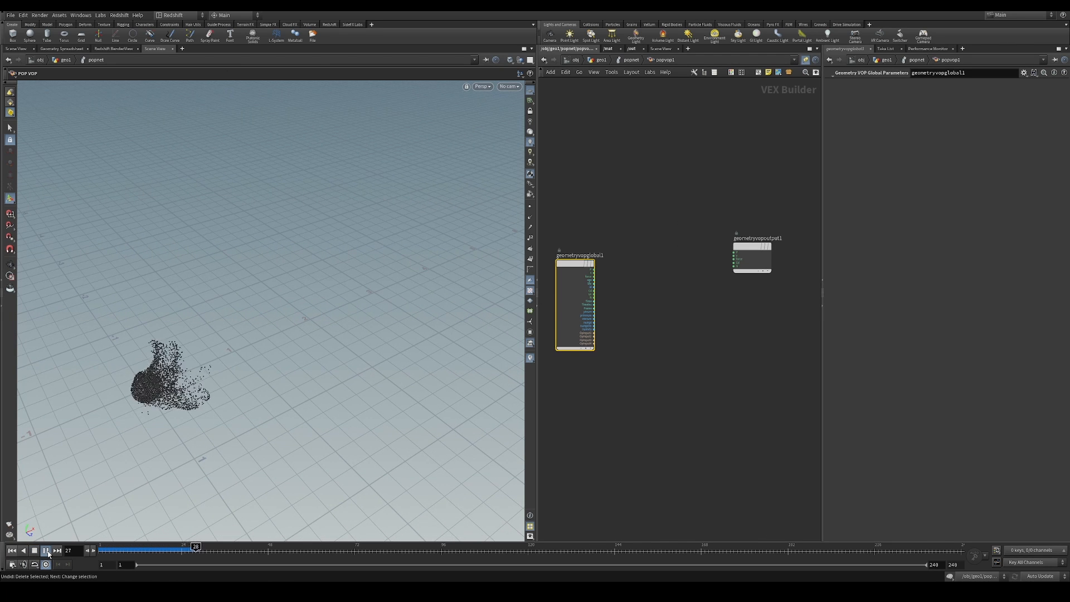
left_click(48, 553)
mouse_move(191, 359)
left_mouse_down("alt")
mouse_move(175, 360)
mouse_move(183, 342)
left_mouse_up("alt")
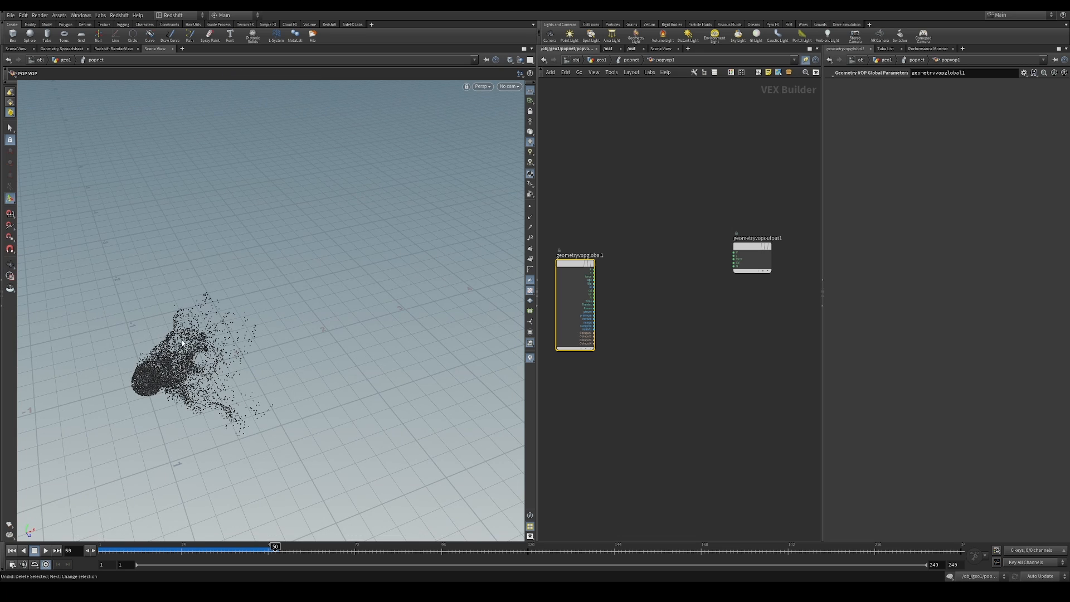
left_click_drag(148, 440, 251, 391, "alt")
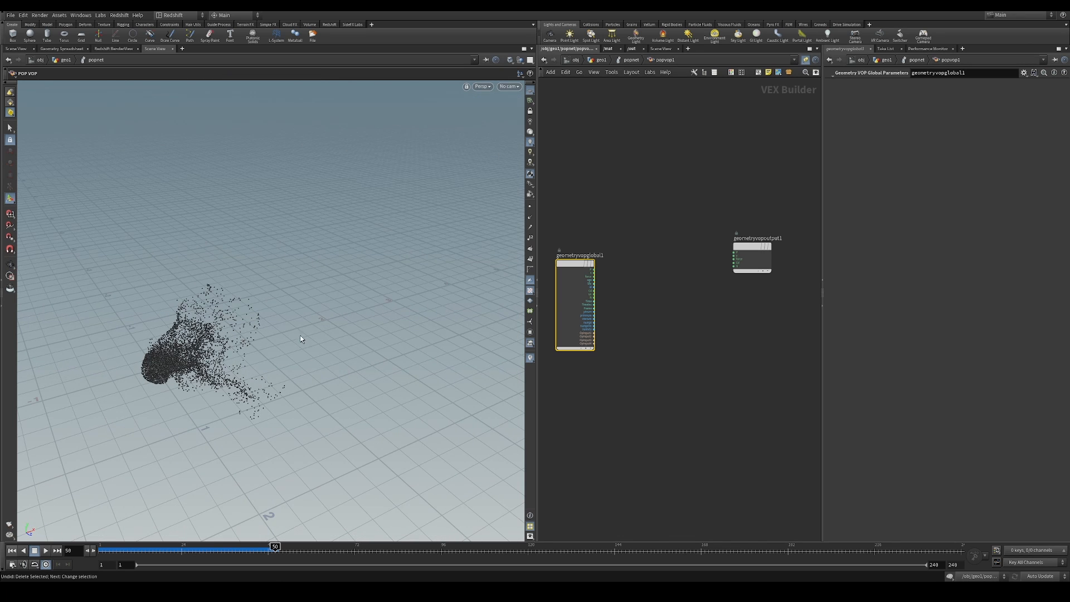
Add a Minimum Position node between geometryvopglobal1 and geometryvopoutput1
left_click(658, 316)
key("Tab")
type("min po")
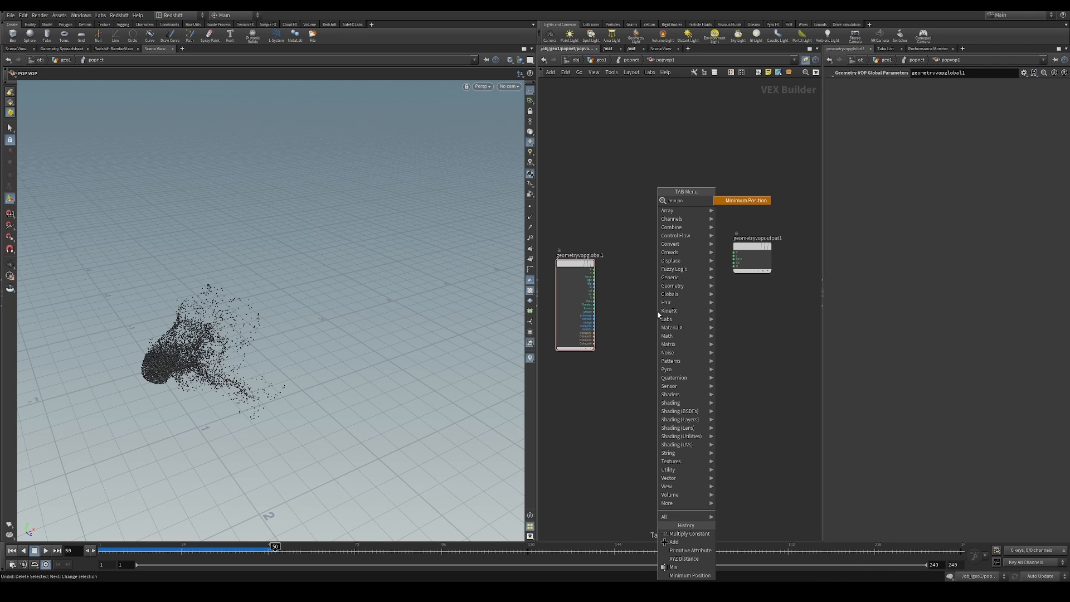
key("Return")
left_click(681, 278)
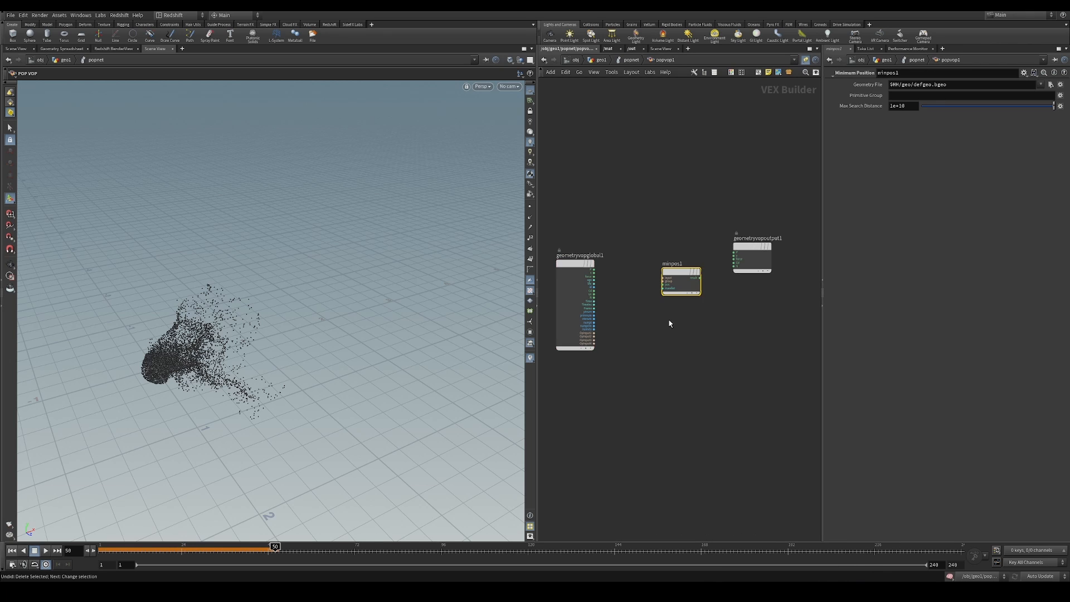
Connect the global P to minpos1's pos input and OpInput2 to its input connector
scroll(672, 320, "up", 3)
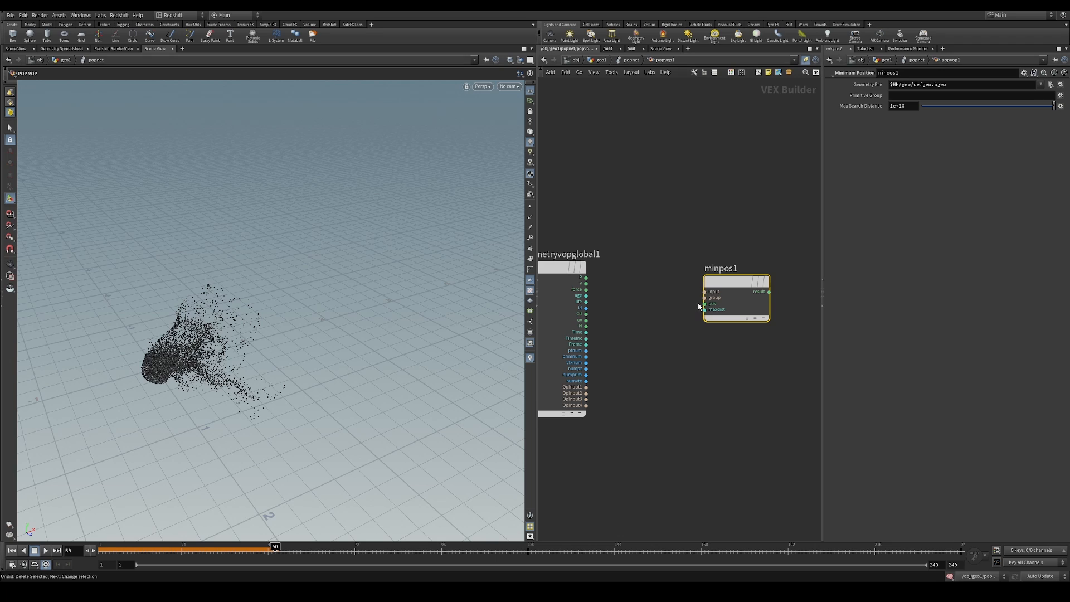
left_click_drag(702, 304, 586, 277)
left_click_drag(704, 292, 591, 393)
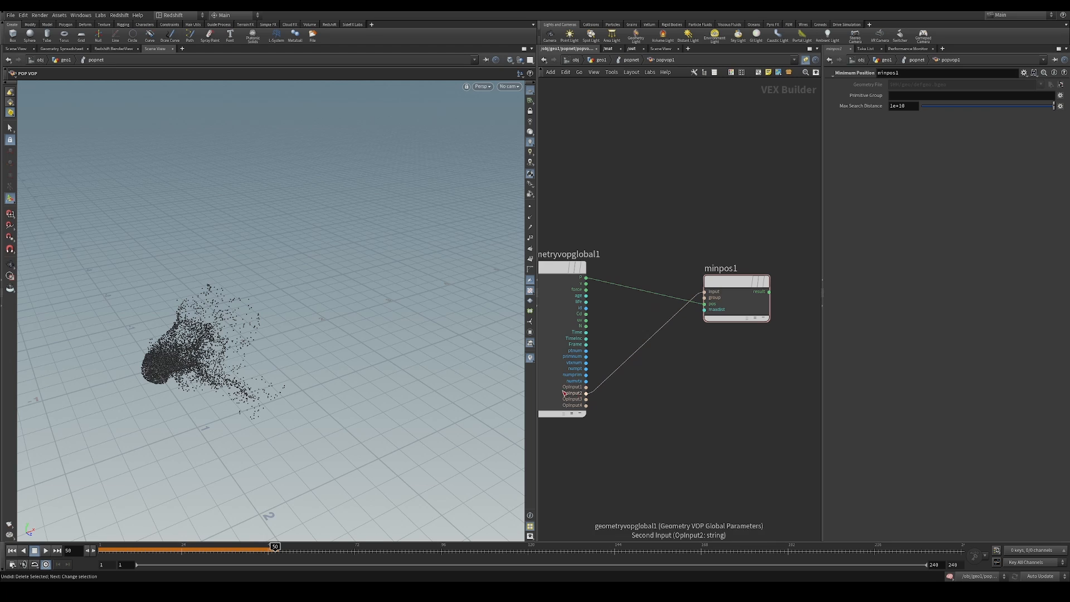
Check popvop1's Input 2 path, and connect minpos1's result to P on geometryvopoutput1
middle_click_drag(617, 290, 629, 283)
left_click(631, 60)
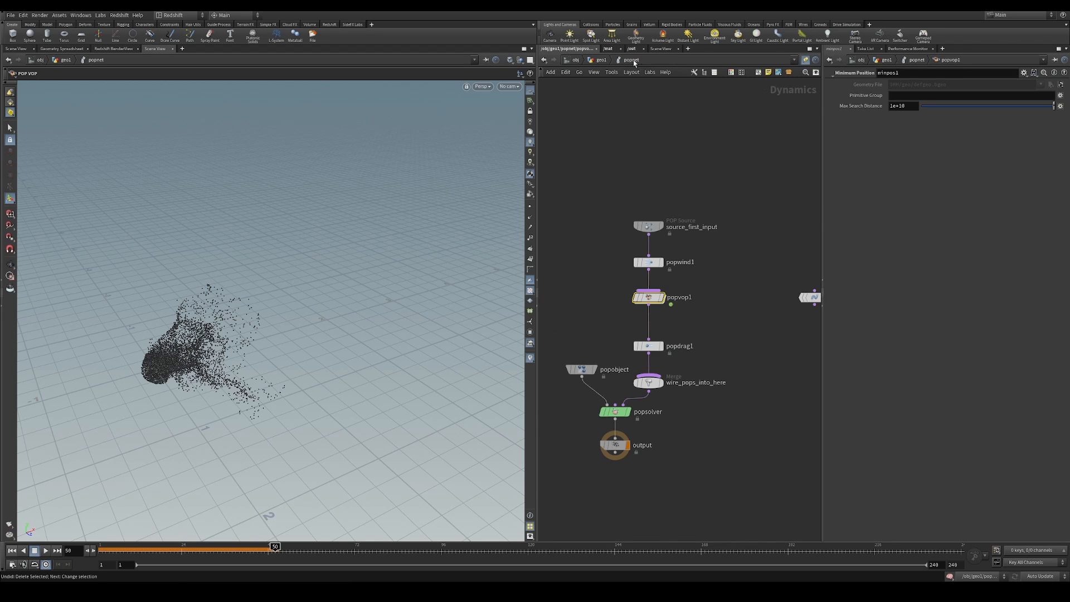
double_click(637, 301)
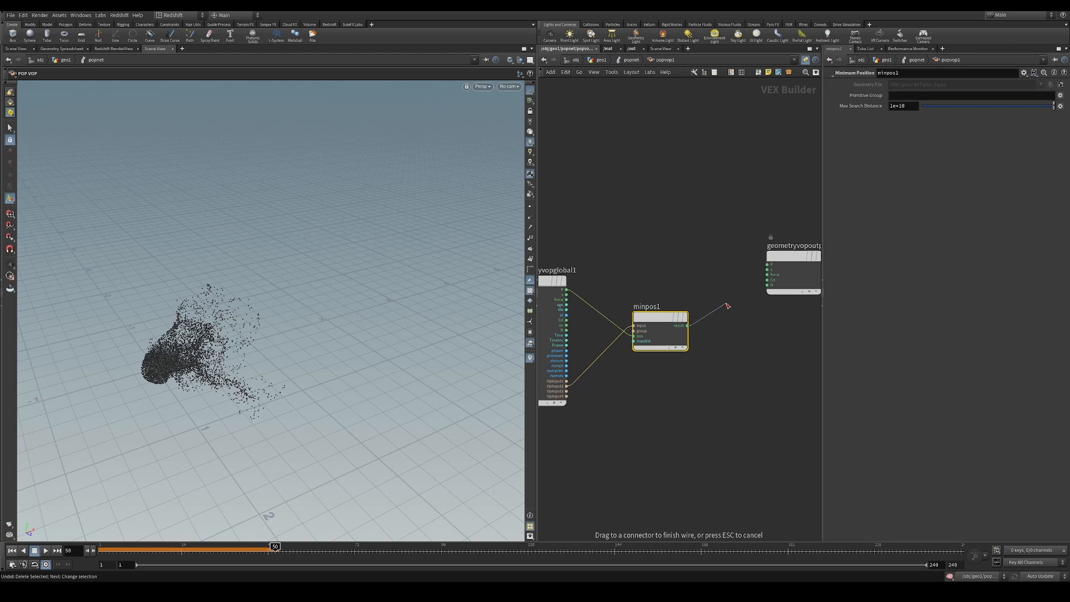
left_click_drag(728, 302, 727, 306)
scroll(724, 312, "up", 3)
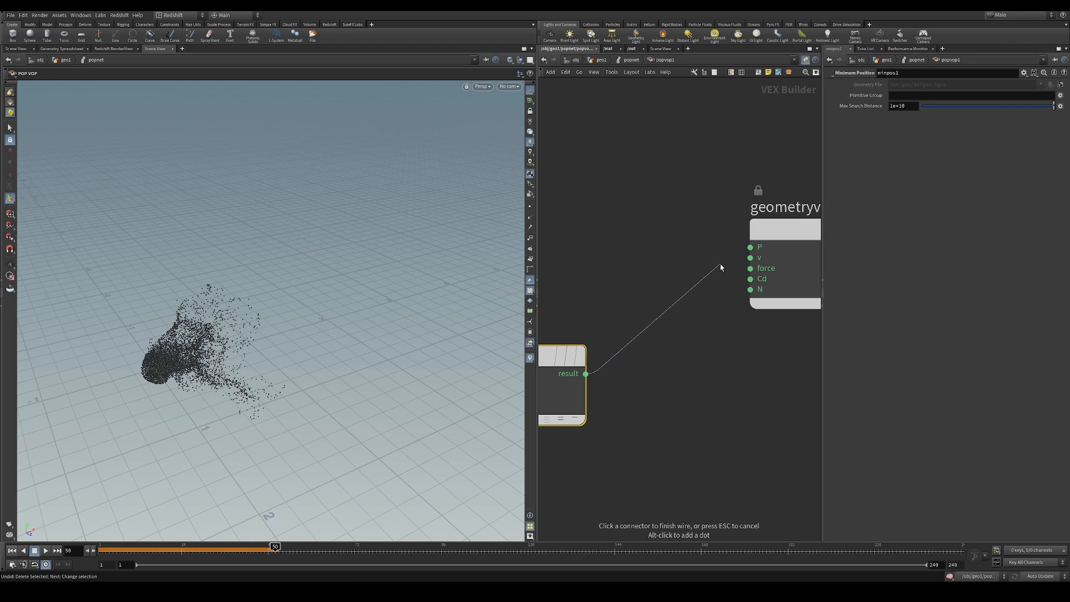
left_click(750, 247)
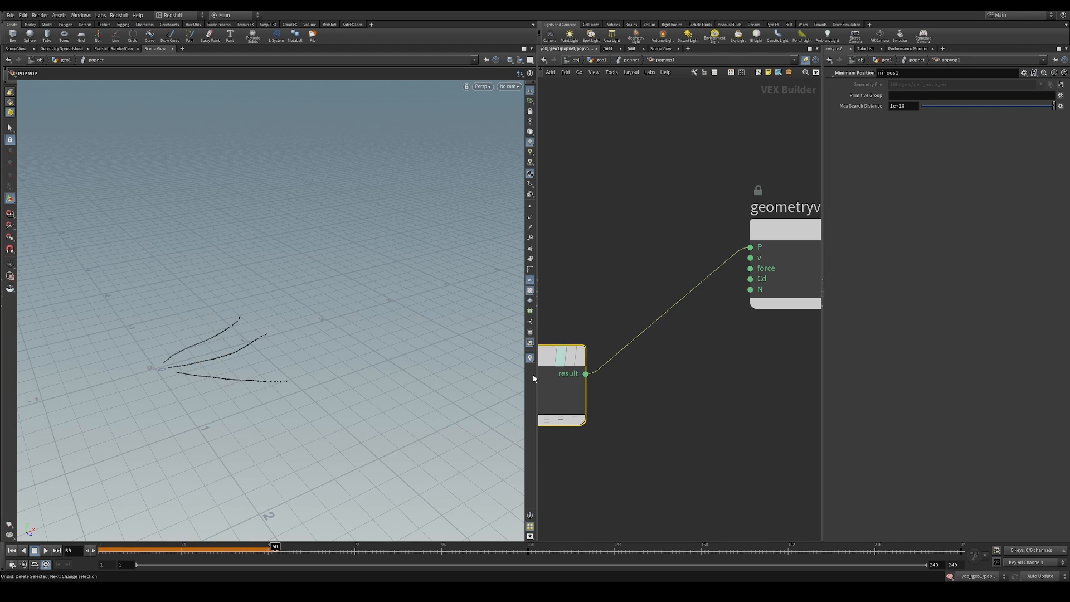
Replay the simulation from the first frame and examine the particles' positions relative to the curves from several angles
left_click(13, 551)
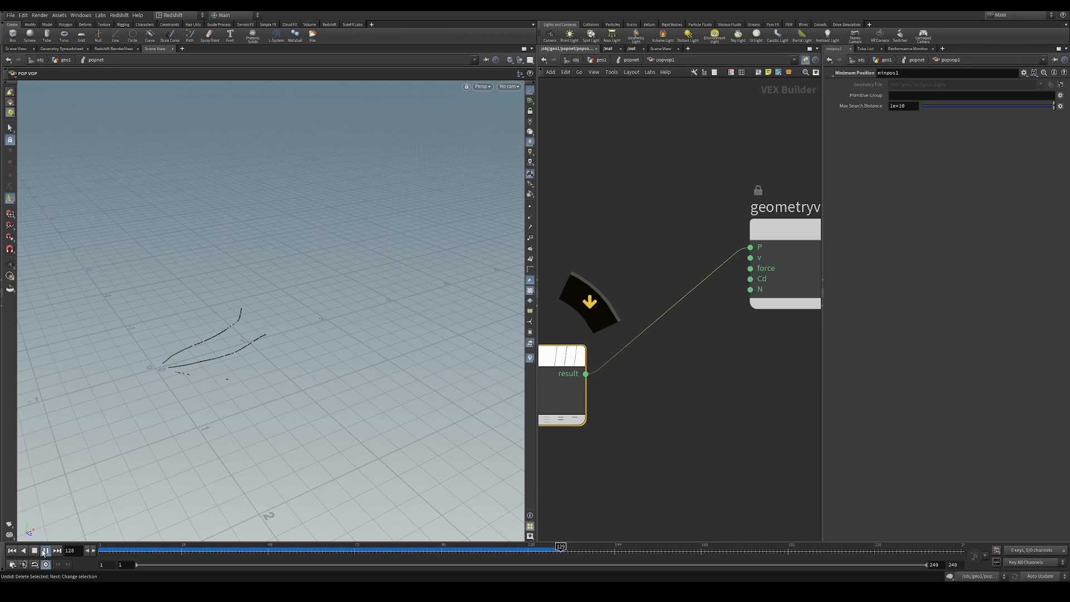
left_click(44, 552)
left_click_drag(222, 336, 245, 360, "alt")
middle_click_drag(649, 370, 693, 368)
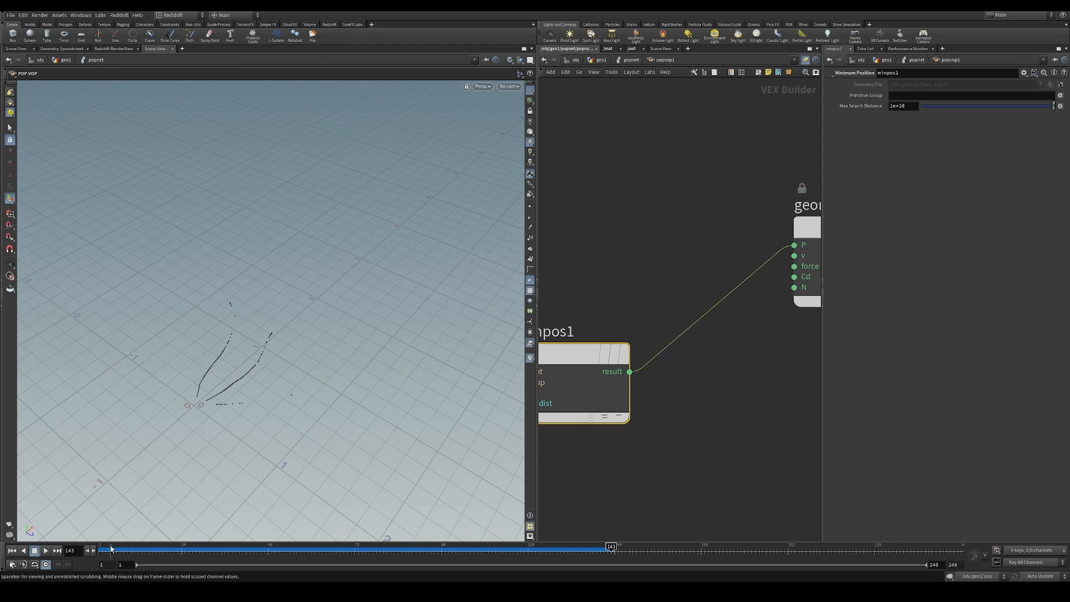
left_click_drag(110, 550, 100, 550)
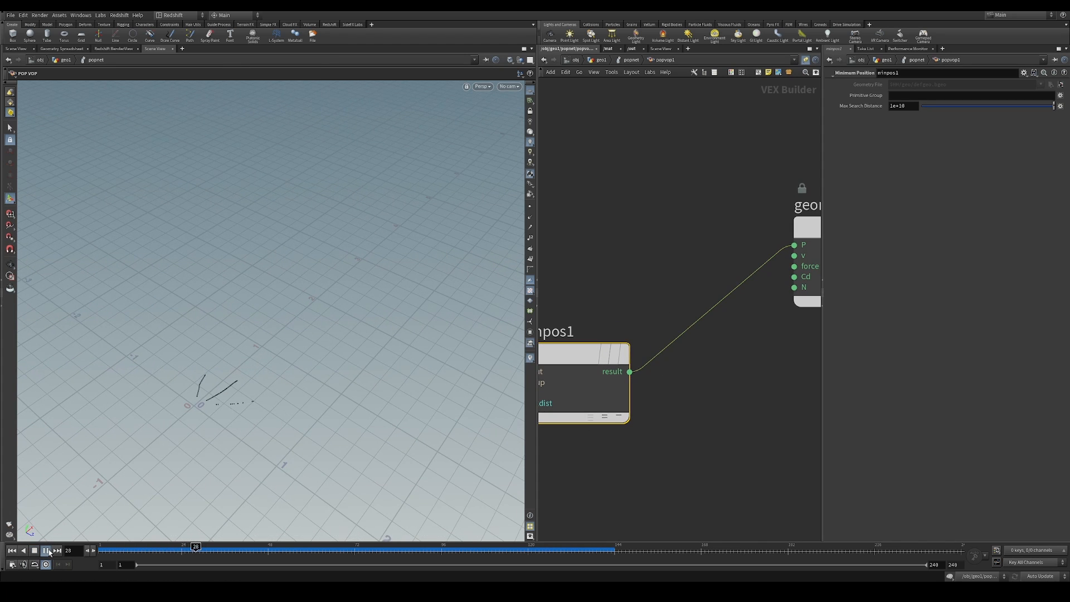
left_click_drag(242, 379, 316, 358, "alt")
scroll(702, 329, "down", 5)
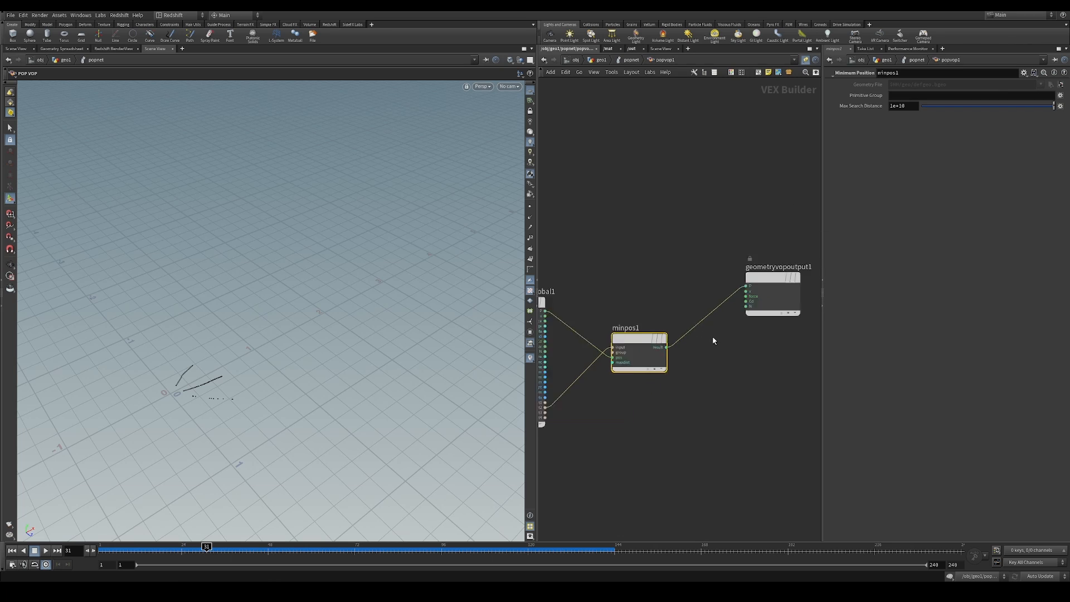
middle_click_drag(713, 341, 710, 367)
scroll(709, 370, "up", 3)
left_click(674, 307)
key("Tab")
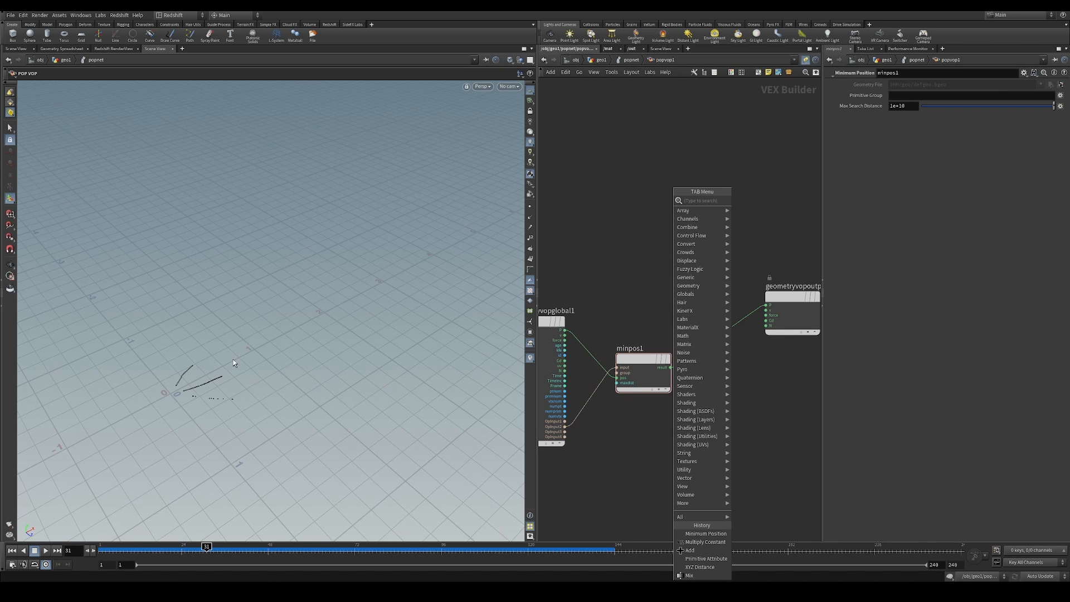
left_click(551, 263)
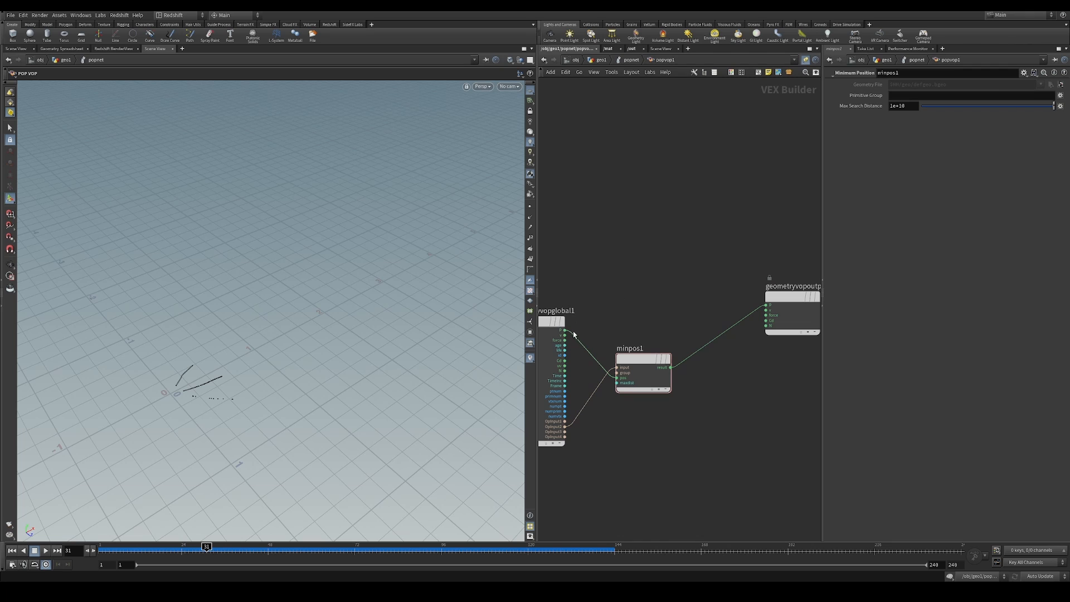
Connect the global P directly to P on geometryvopoutput1 and replay the simulation
left_click_drag(565, 330, 766, 305)
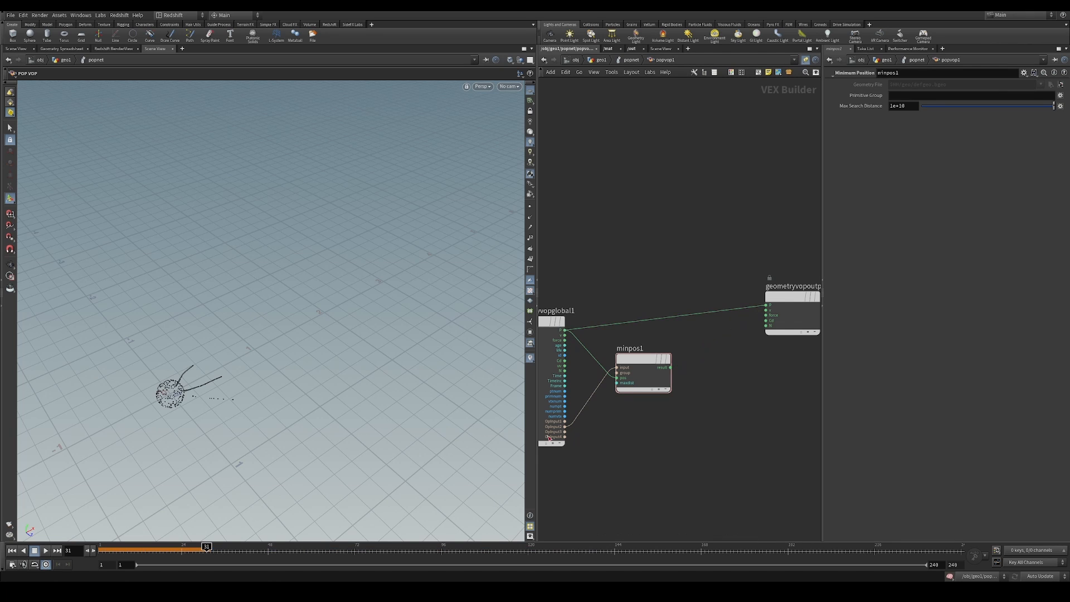
left_click(28, 551)
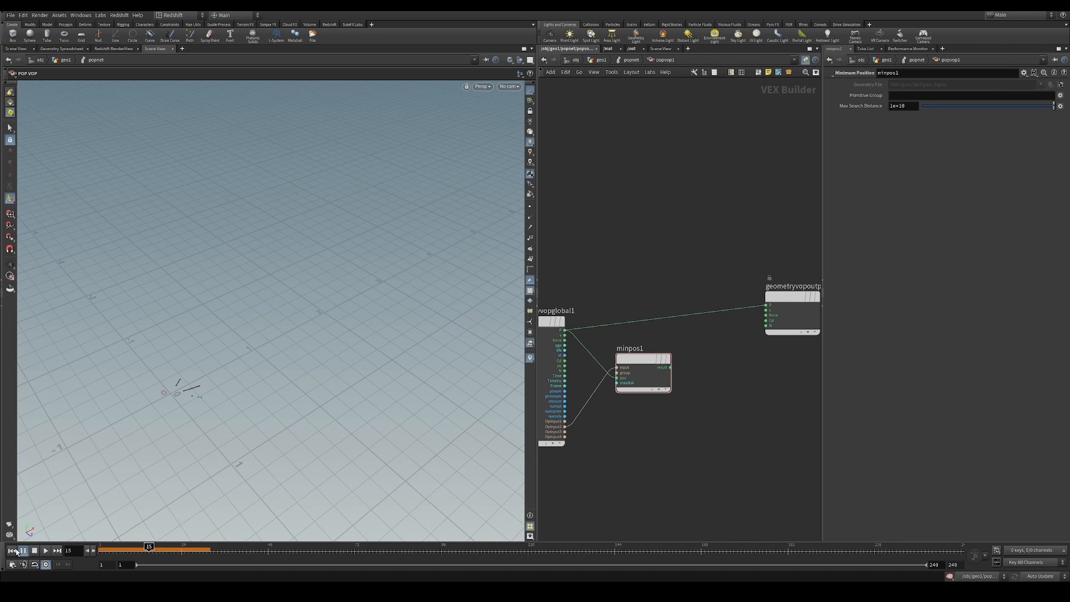
left_click(46, 551)
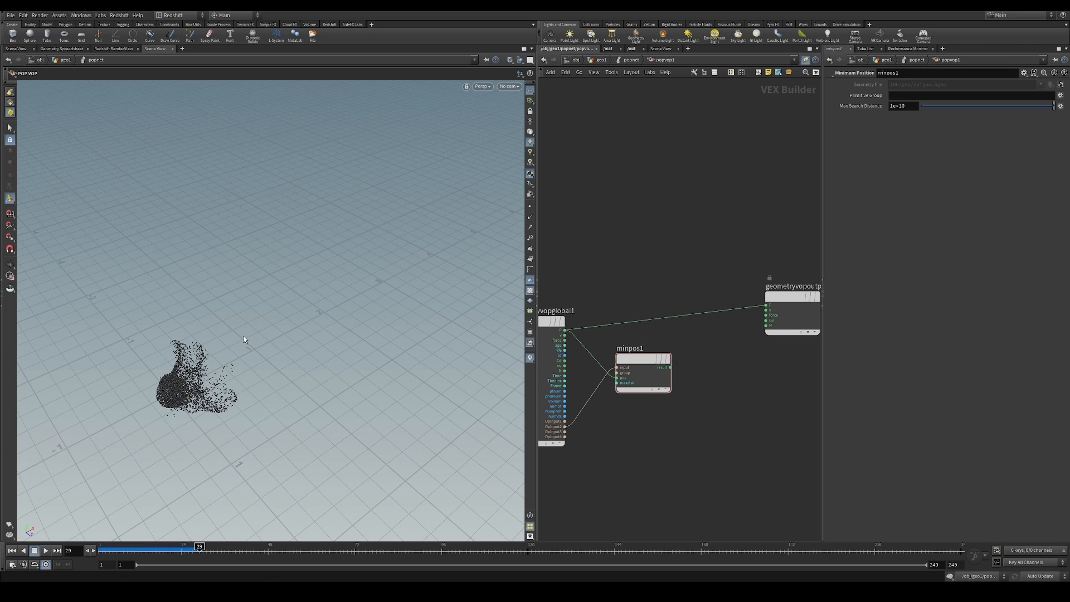
Shift minpos1 slightly closer to the globals node and add a Mix node near geometryvopoutput1
middle_click_drag(715, 363, 720, 341)
scroll(711, 363, "down", 1)
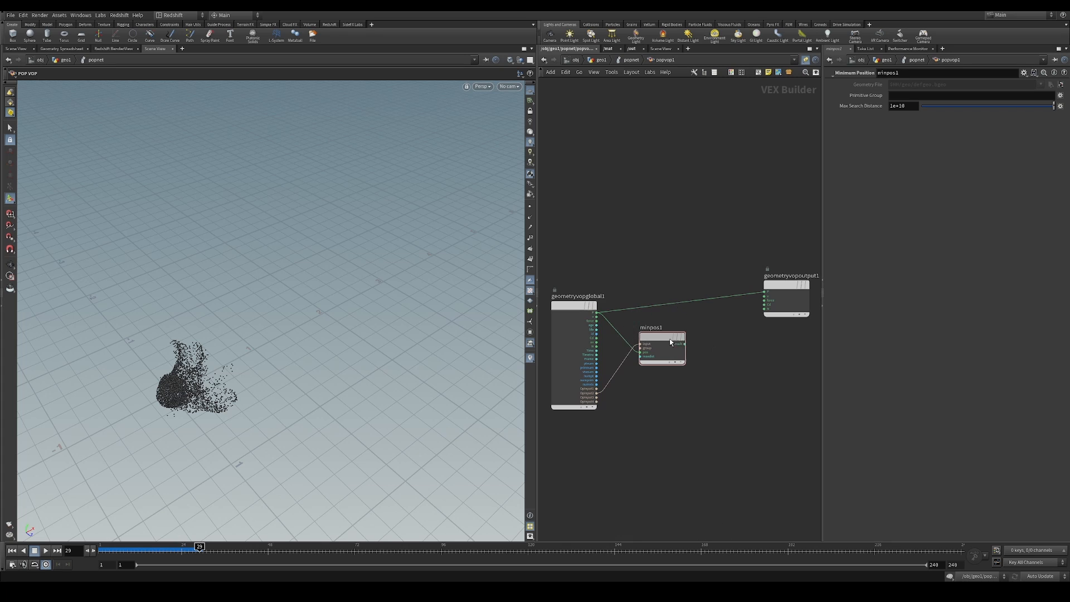
left_click_drag(671, 342, 661, 349)
key("Tab")
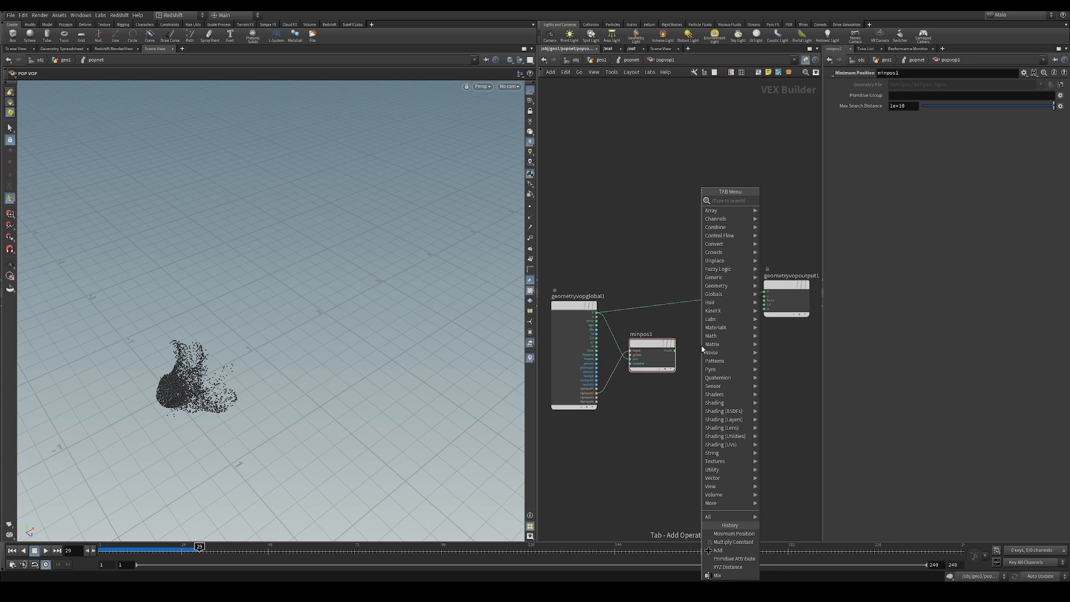
type("mix")
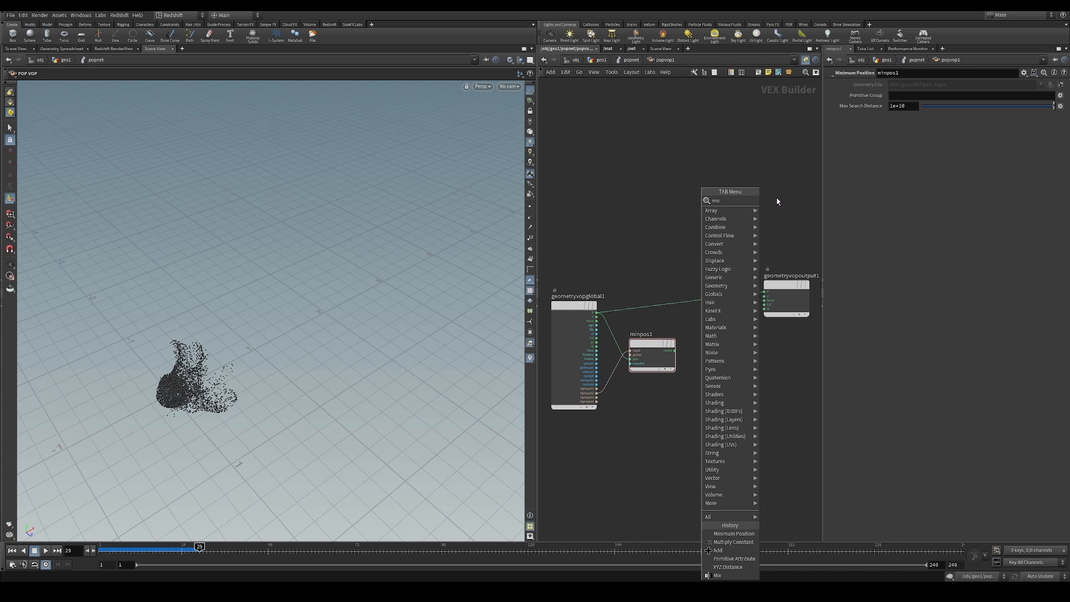
key("Return")
scroll(686, 271, "up", 2)
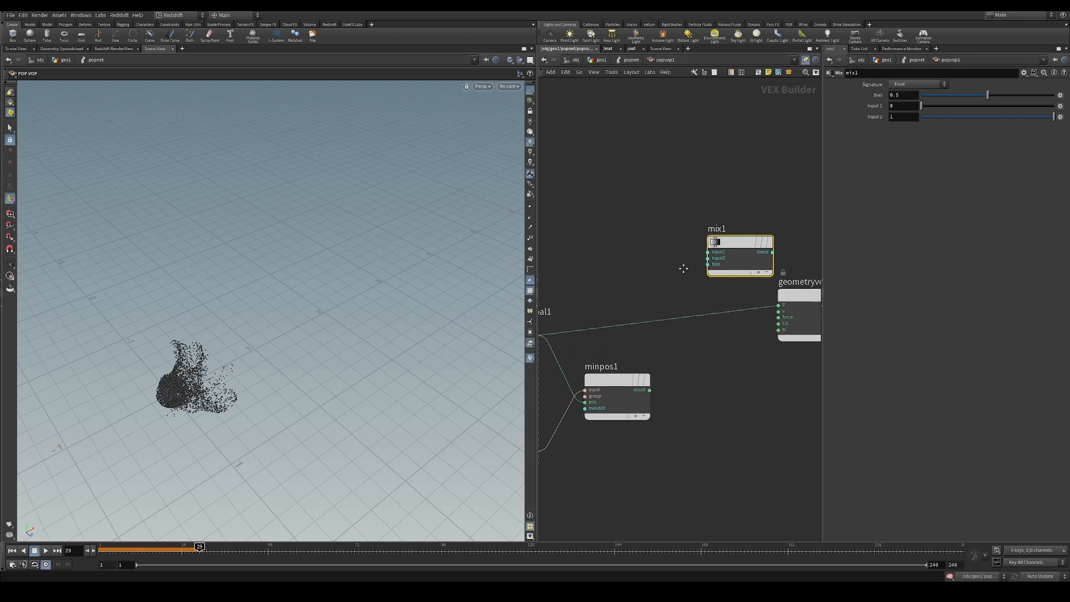
scroll(673, 269, "up", 1)
Wire the global P and minpos1's result into mix1's two inputs, connect its blend to the output's P, and align mix1 between them
middle_click_drag(674, 269, 712, 253)
left_click_drag(605, 310, 752, 226)
middle_click_drag(753, 290, 681, 300)
left_click_drag(646, 375, 684, 242)
middle_click_drag(755, 238, 696, 249)
left_click_drag(687, 246, 727, 283)
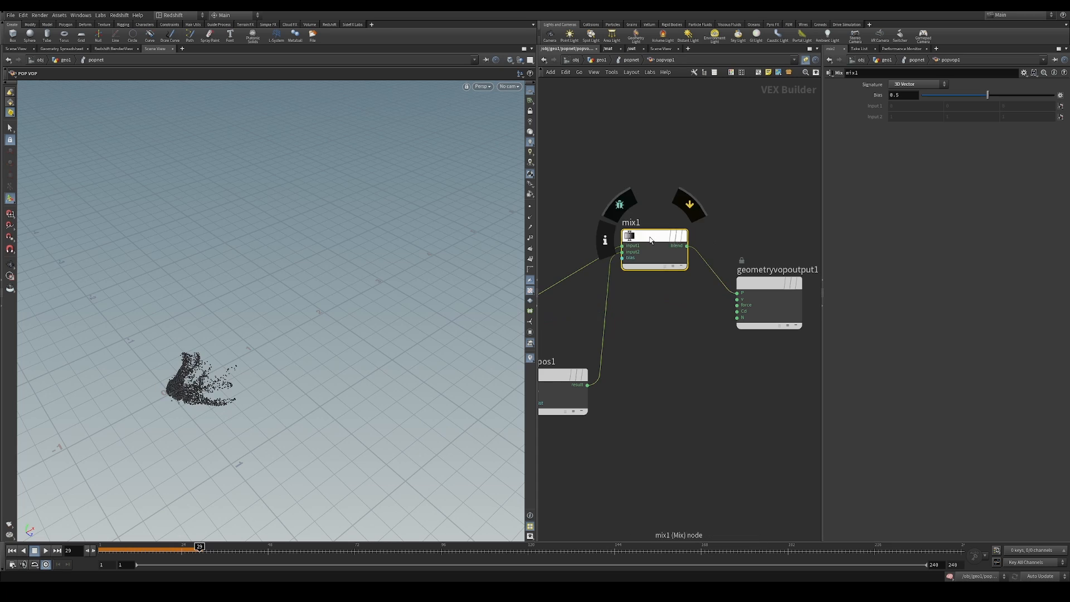
left_click_drag(653, 237, 663, 263)
left_click_drag(665, 209, 652, 338)
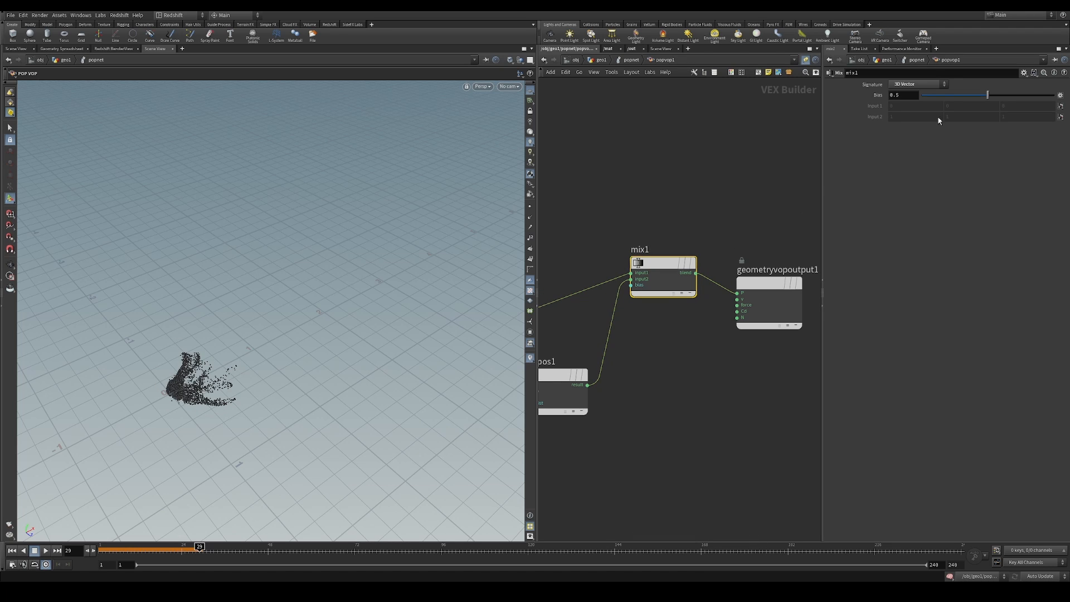
Test mix1's bias at 0.669 by replaying the simulation from the first frame, and settle on a bias of 0.12
left_click_drag(991, 95, 933, 96)
mouse_move(1003, 101)
left_mouse_down()
mouse_move(1048, 99)
mouse_move(990, 100)
mouse_move(1013, 103)
left_mouse_up()
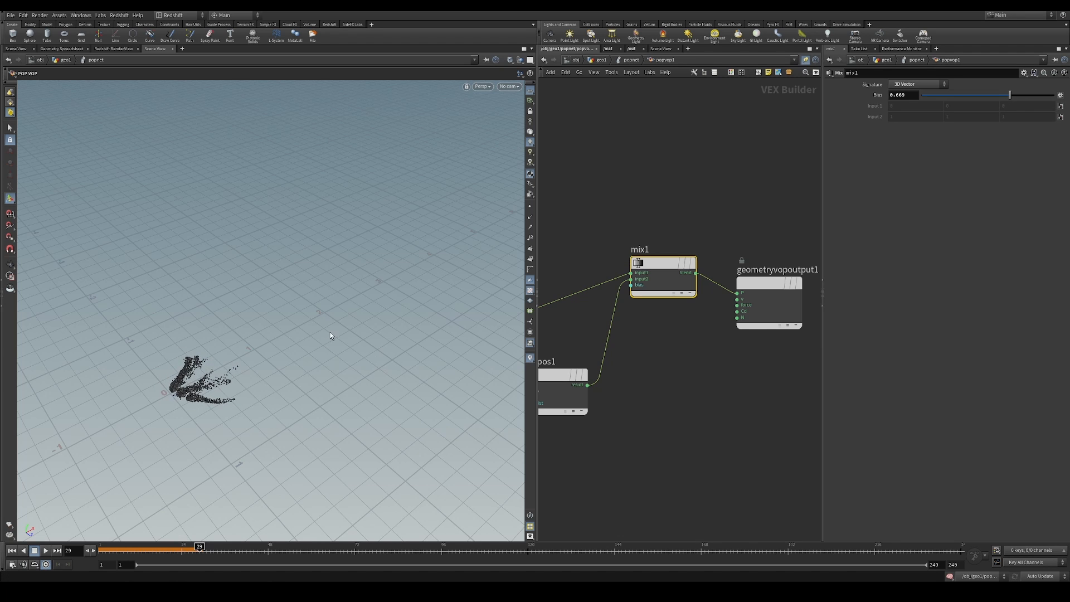
left_click_drag(248, 366, 225, 356, "alt")
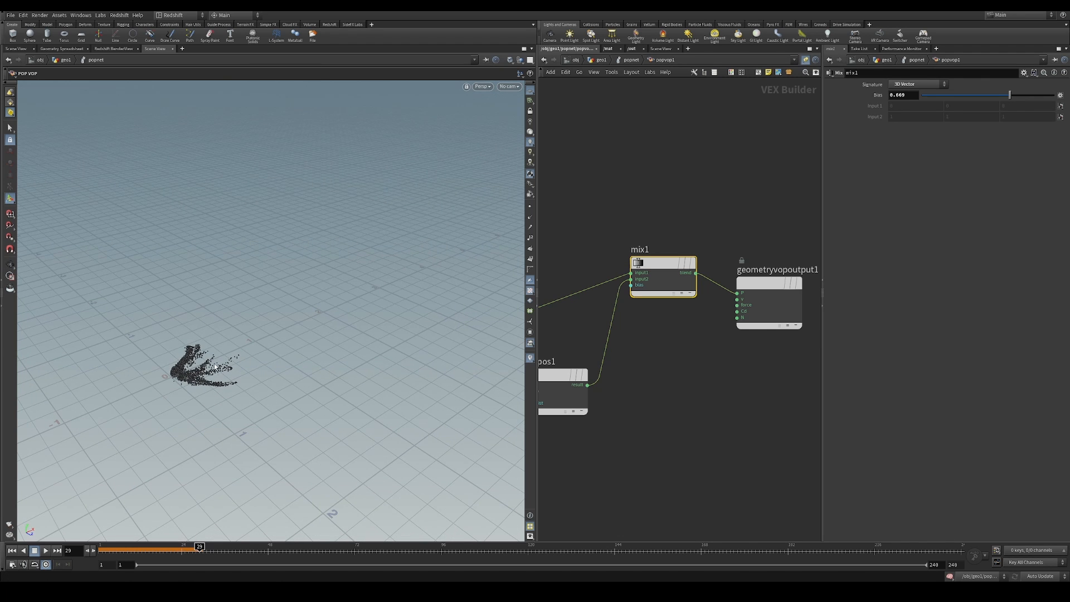
left_click(12, 551)
left_click(46, 551)
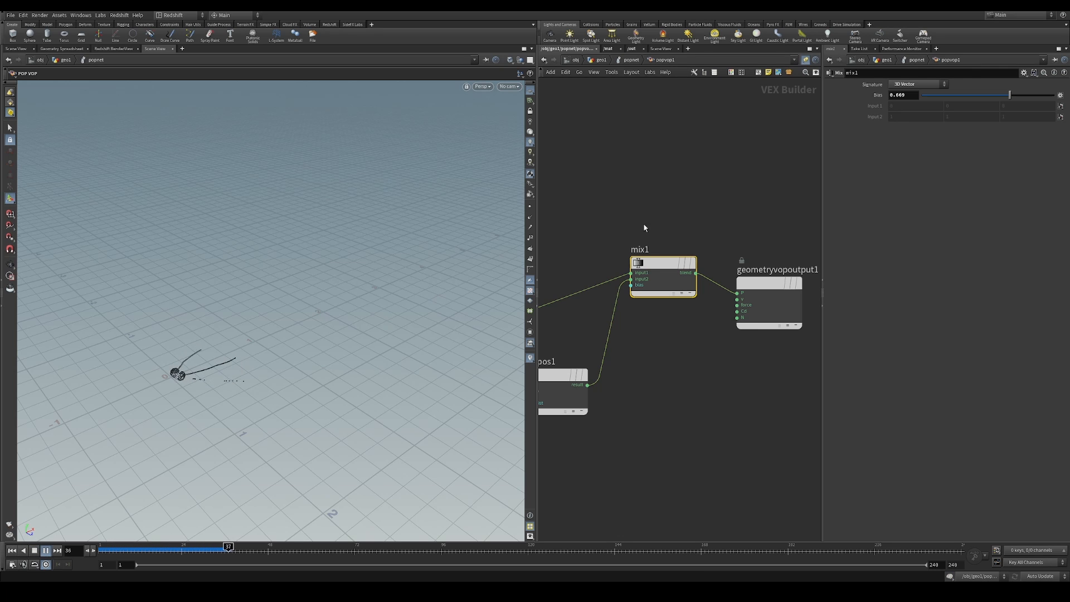
left_click_drag(1009, 95, 938, 96)
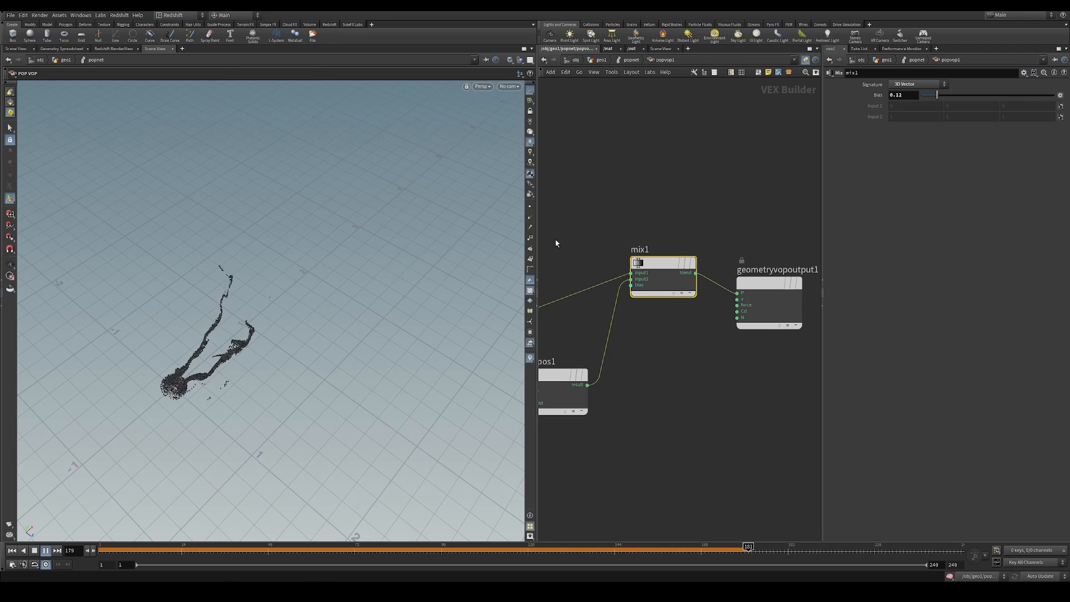
Return to the popnet network and set popwind1's wind velocity to 2 on X and 0.1 on Z
key("u")
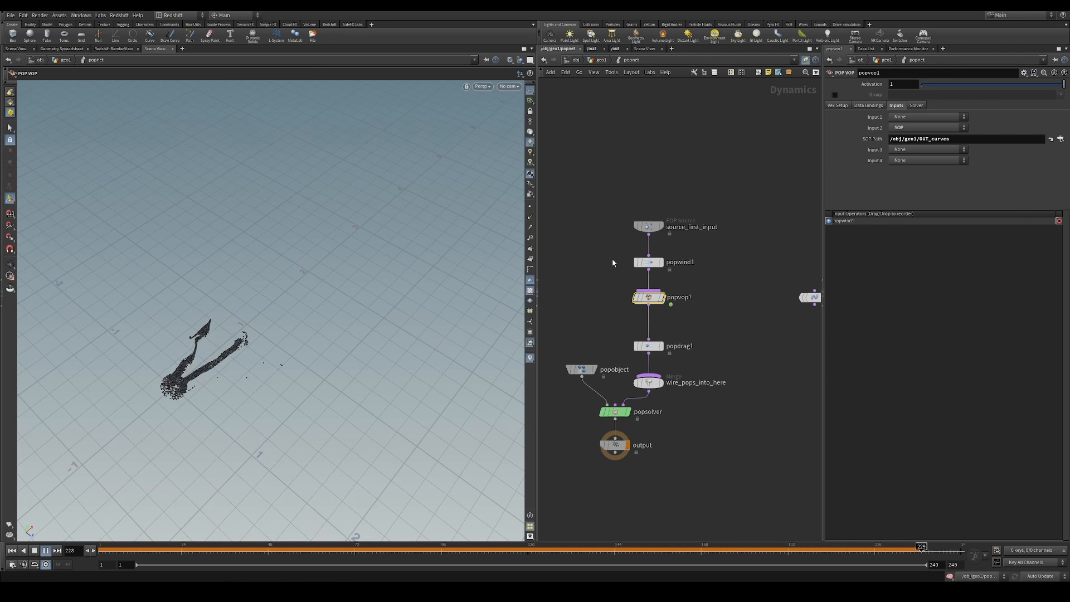
left_click(648, 262)
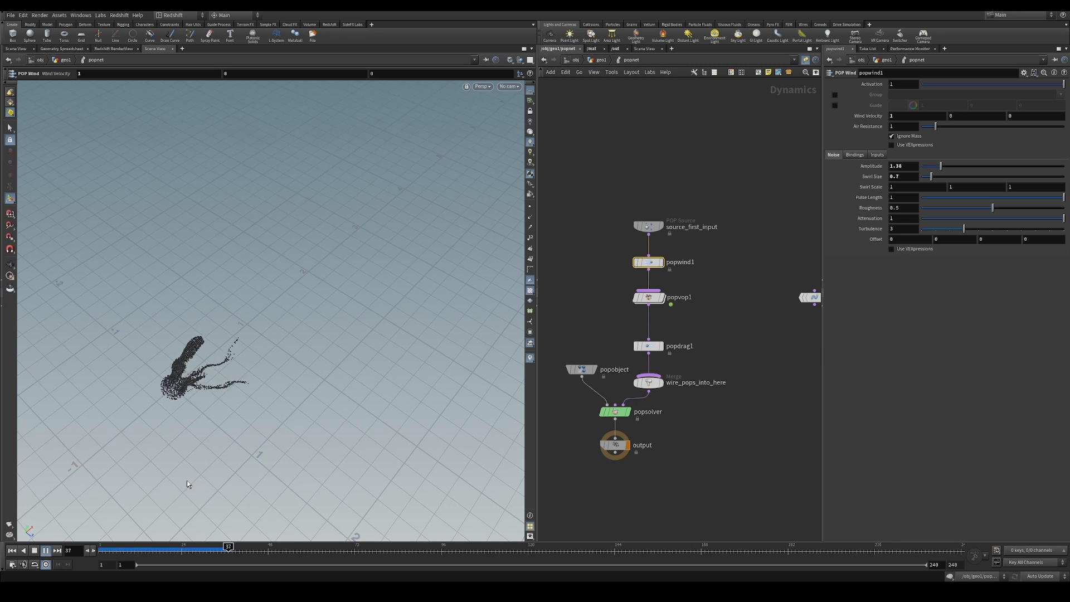
key("Escape")
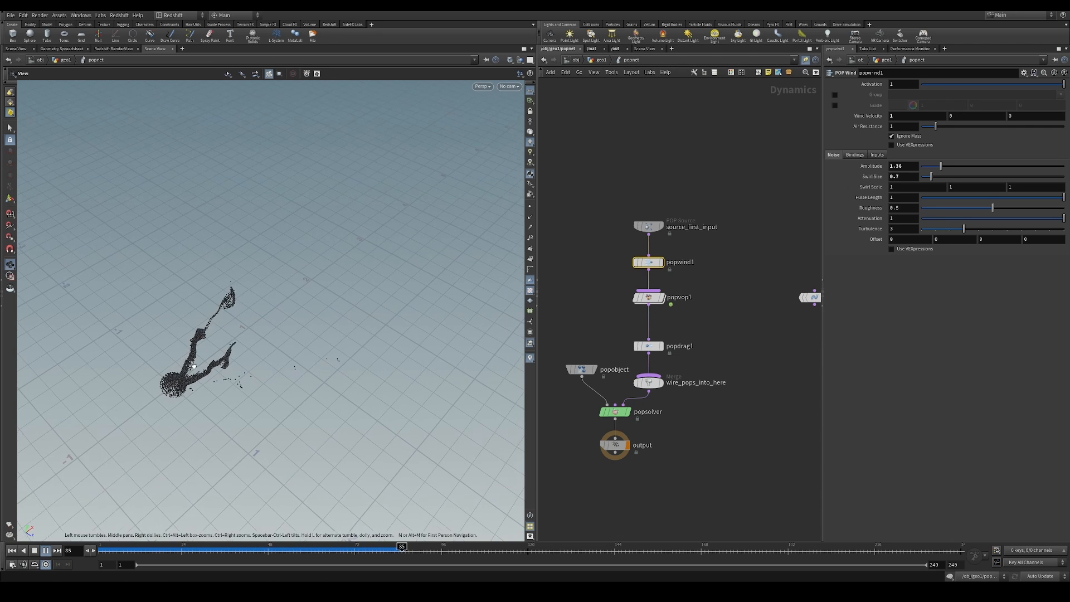
key("Return")
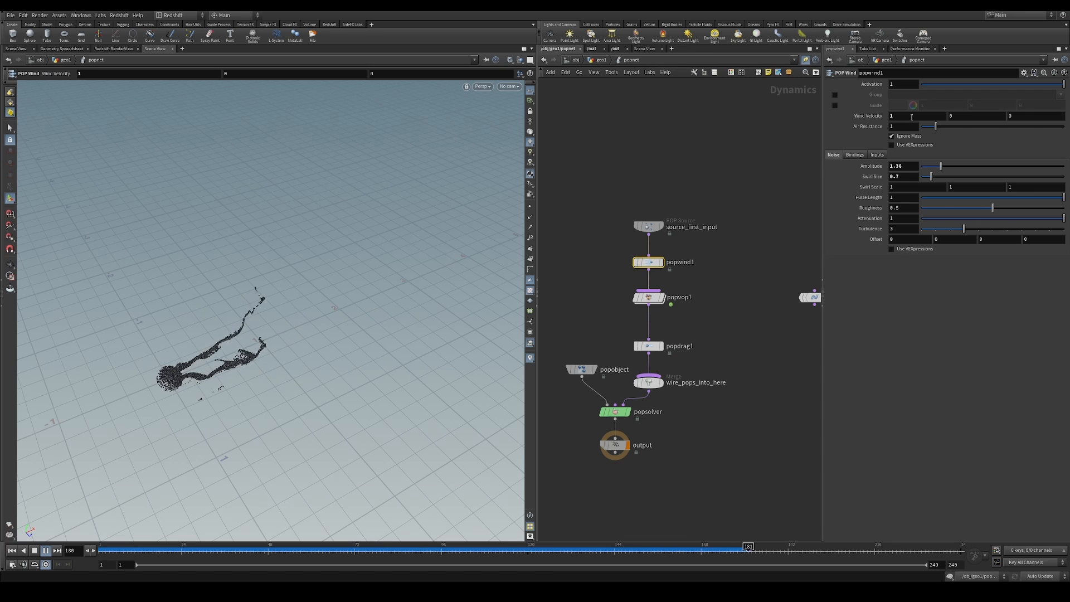
left_click_drag(912, 117, 886, 195)
type("2")
key("Return")
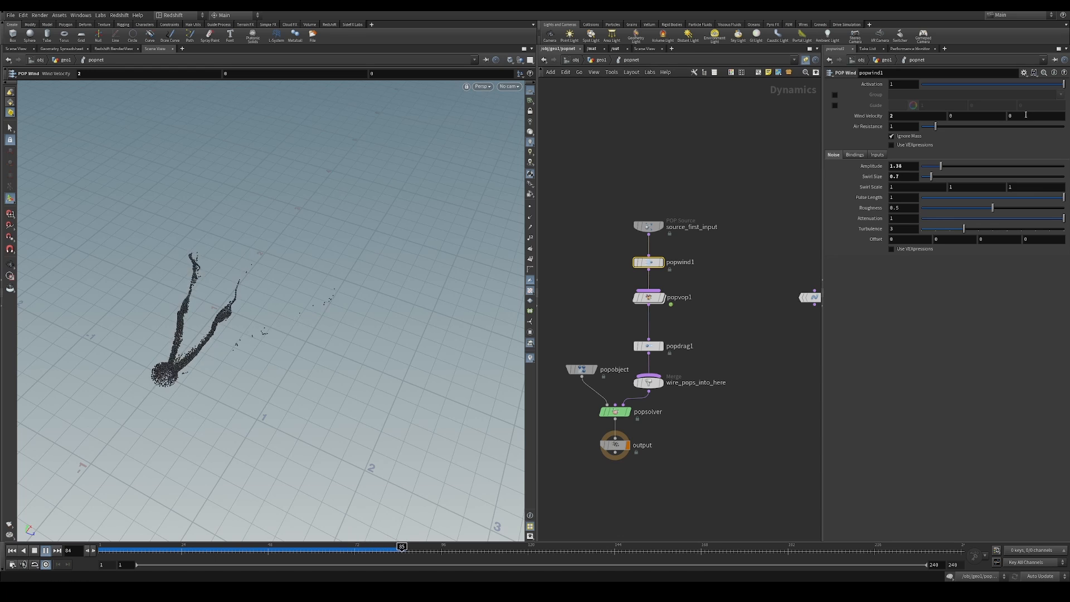
left_click_drag(1026, 115, 951, 141)
type("0.1")
key("Return")
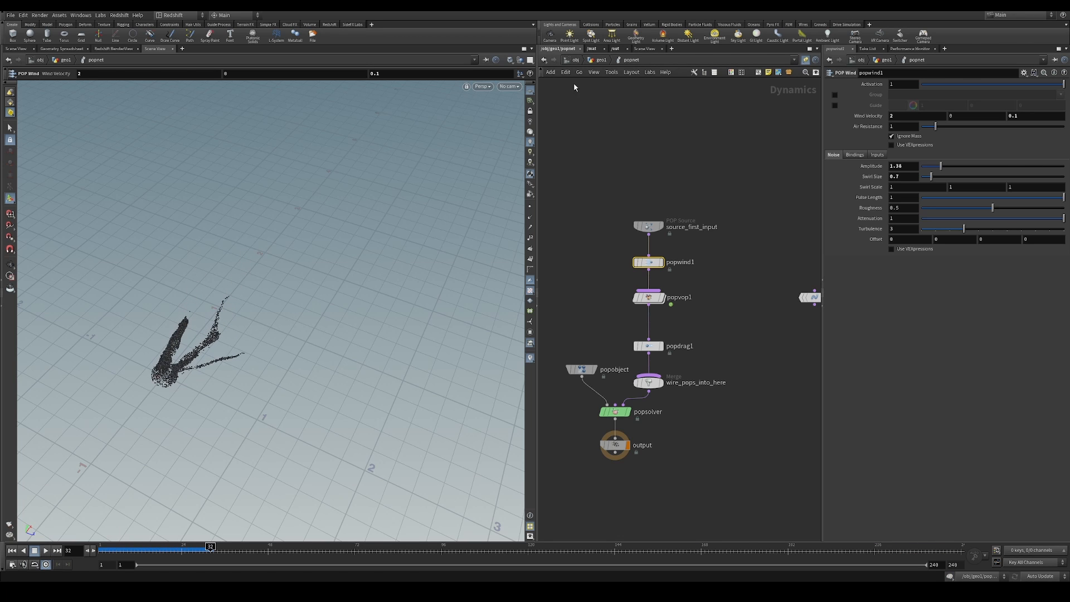
Go up to geo1 and tint the first stroke of drawcurve1 a reddish color in its stroke settings
left_click(602, 60)
left_click(712, 262)
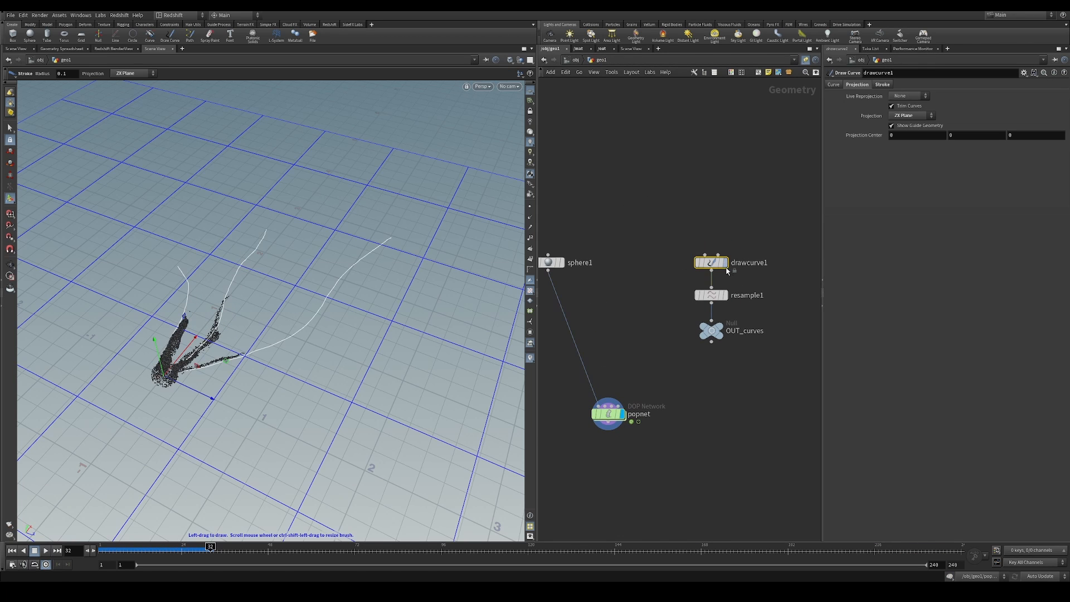
left_click_drag(346, 318, 332, 347, "alt")
right_click_drag(279, 335, 327, 349, "alt")
middle_click_drag(327, 349, 373, 340, "alt")
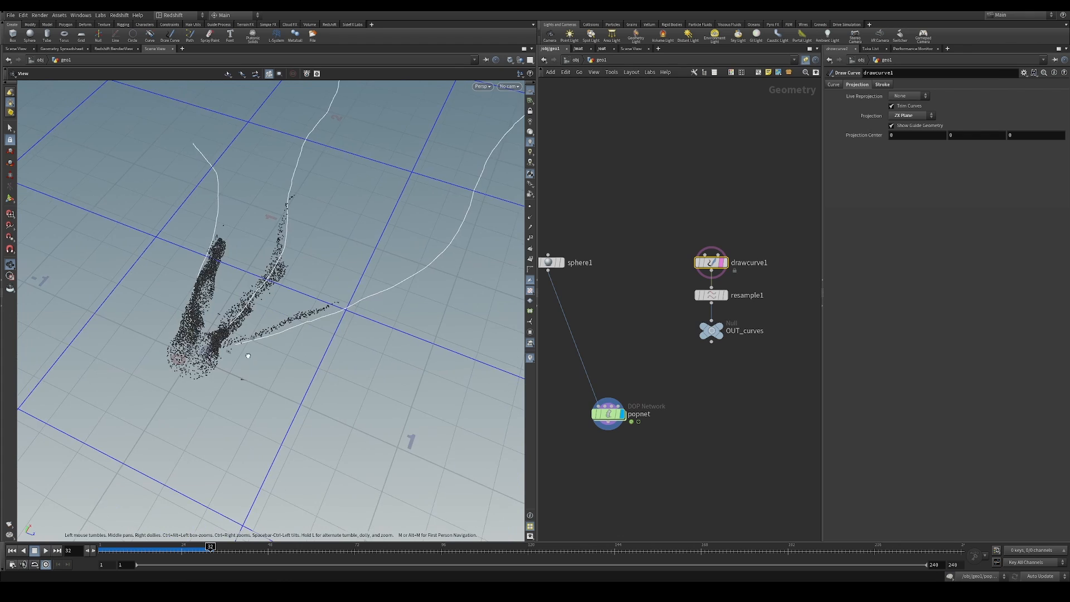
mouse_move(267, 349)
left_mouse_down("alt")
mouse_move(244, 382)
mouse_move(270, 372)
left_mouse_up("alt")
right_click_drag(270, 372, 271, 358, "alt")
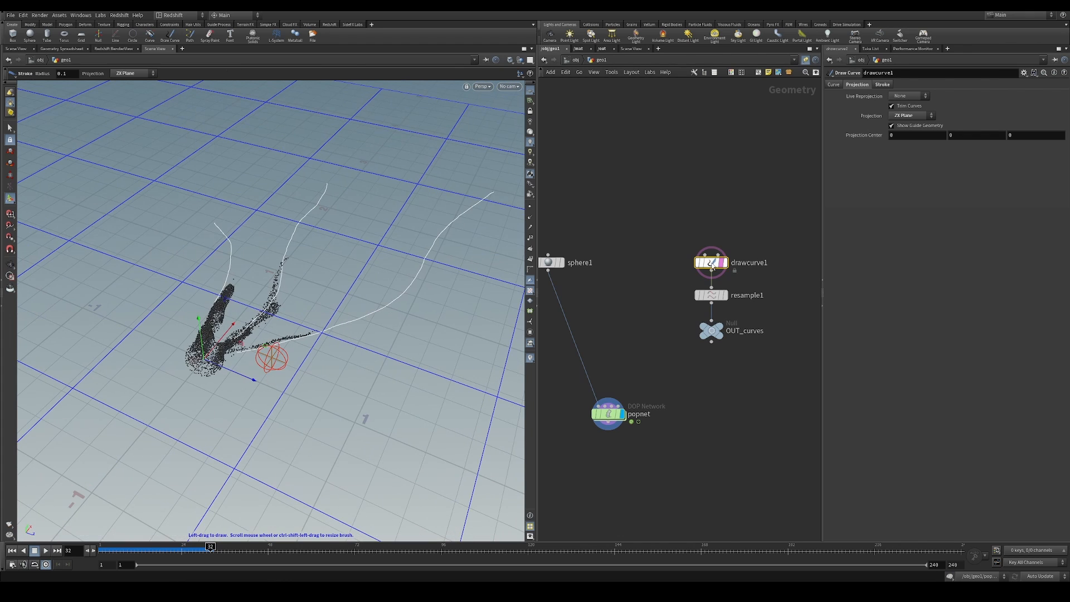
left_click(881, 85)
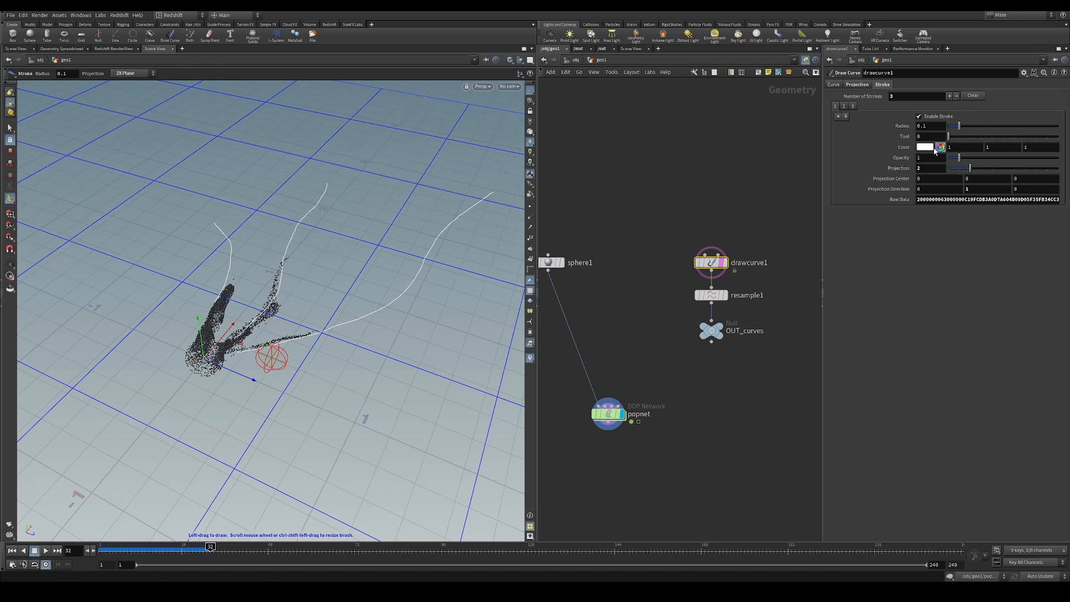
left_click(941, 149)
left_click_drag(979, 156, 1048, 160)
Color drawcurve1's third stroke yellow by lowering its blue component to 0.145
left_click(853, 107)
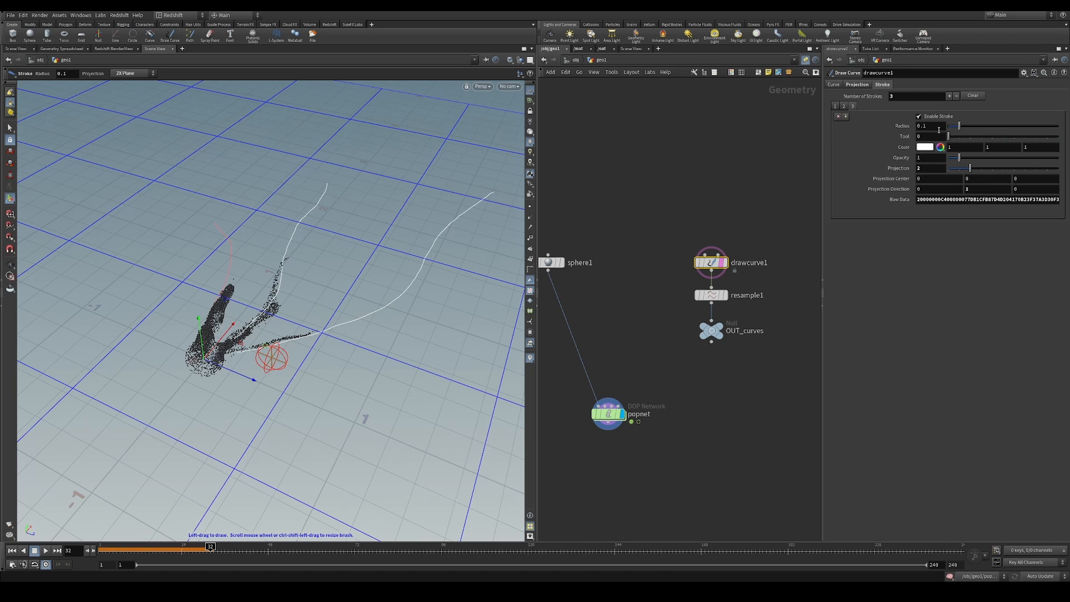
left_click(941, 148)
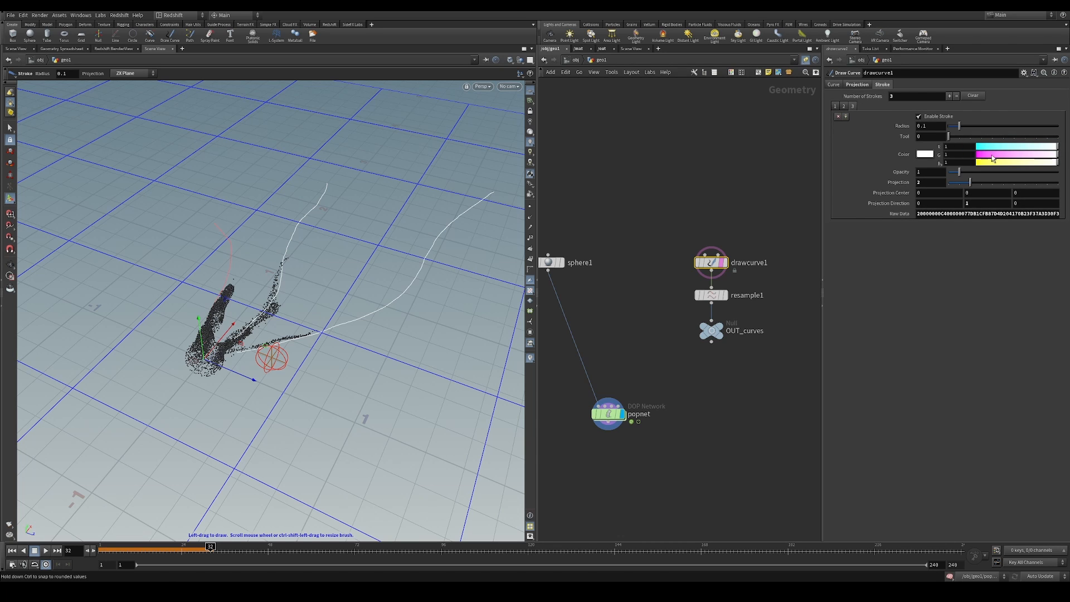
left_click_drag(993, 158, 988, 162)
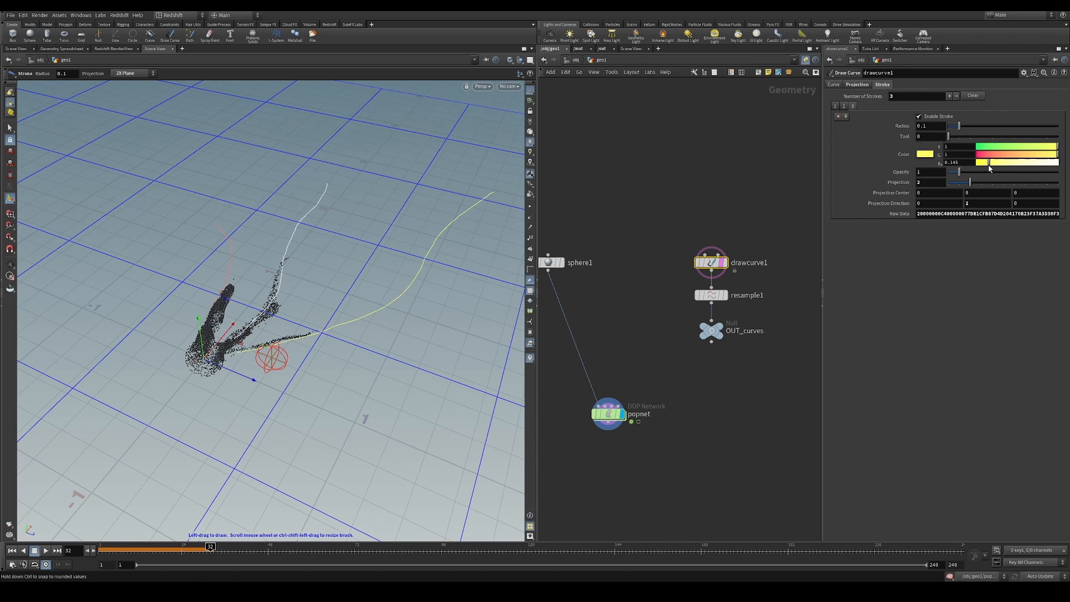
Delete the third stroke and draw a new curve in its place, starting at the sphere and sweeping outward in a wide S-bend
left_click(839, 117)
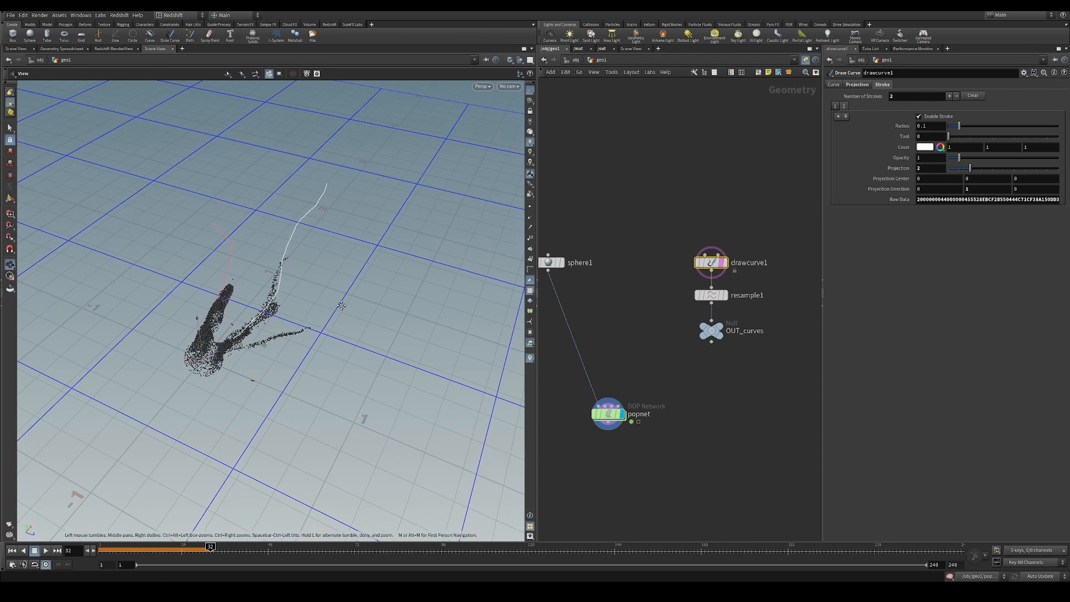
mouse_move(204, 359)
left_mouse_down("alt")
mouse_move(283, 356)
mouse_move(246, 363)
mouse_move(260, 334)
mouse_move(359, 338)
mouse_move(401, 265)
mouse_move(414, 176)
left_mouse_up("alt")
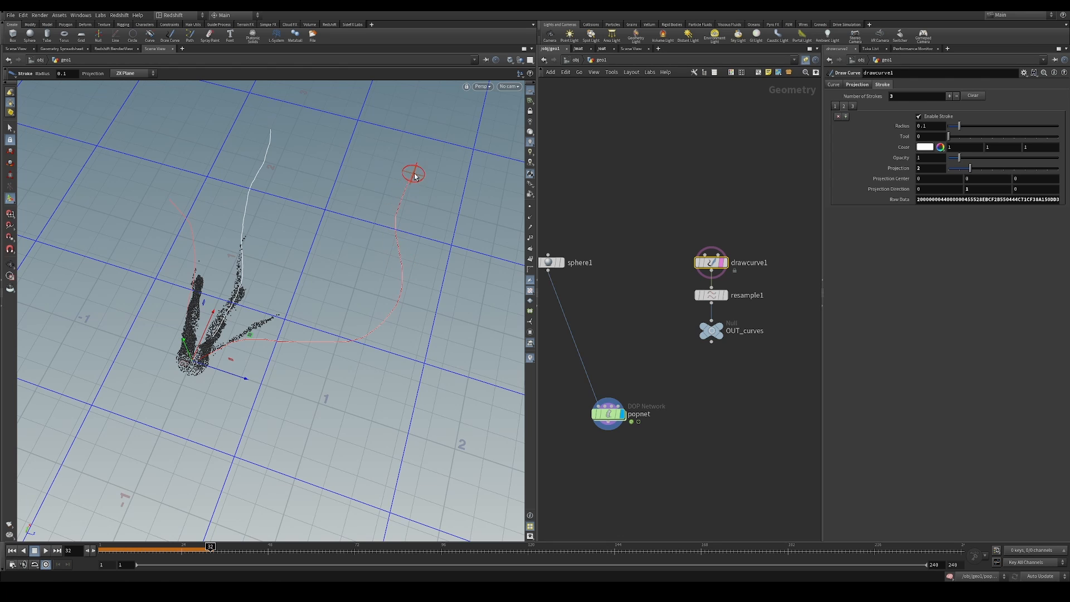
left_click_drag(341, 256, 305, 216, "alt")
middle_click_drag(624, 245, 698, 227)
Open popnet, replay the simulation from the first frame, and examine how the particles follow the redrawn curve
double_click(679, 391)
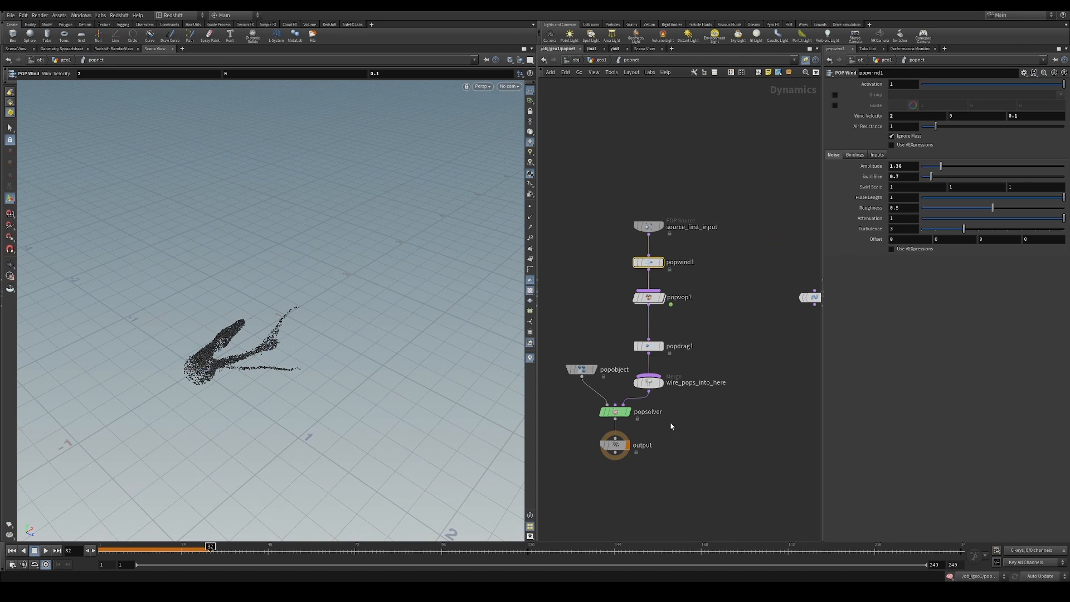
left_click(11, 550)
left_click(46, 550)
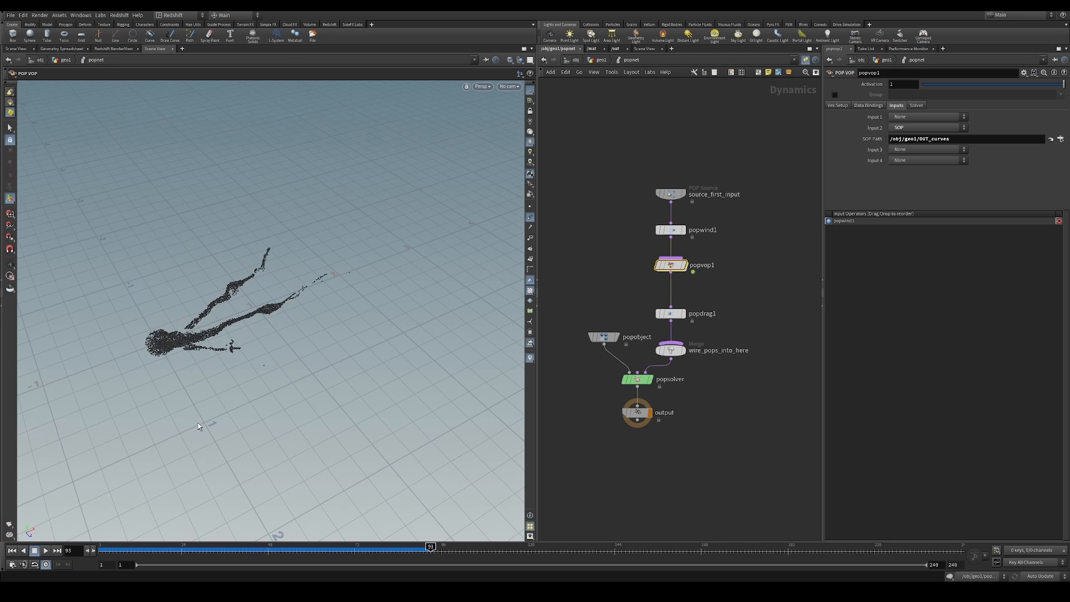
left_click_drag(229, 338, 221, 308, "alt")
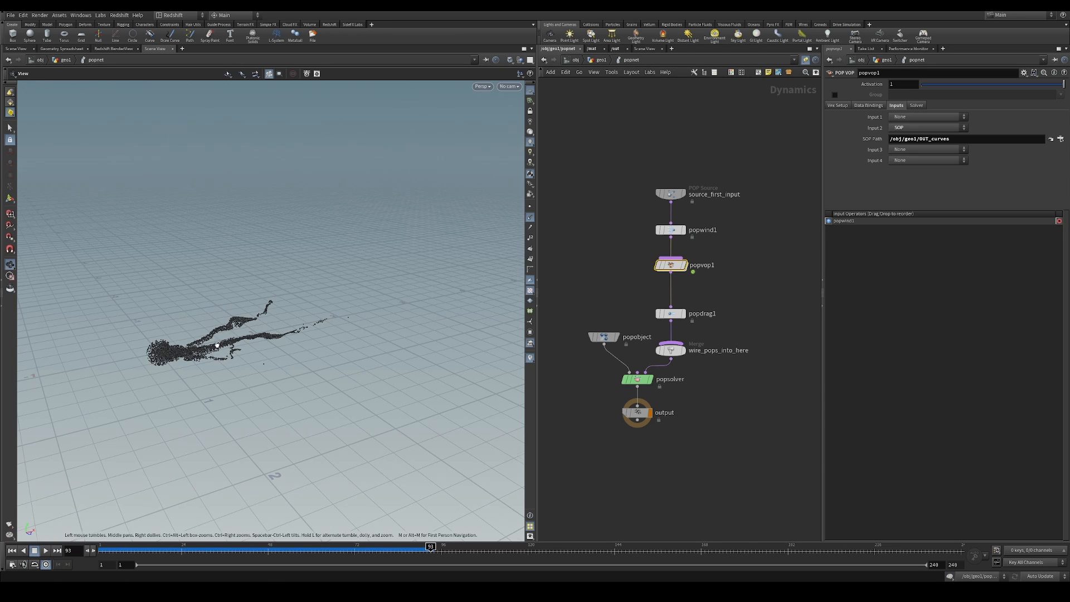
left_click_drag(217, 345, 205, 369, "alt")
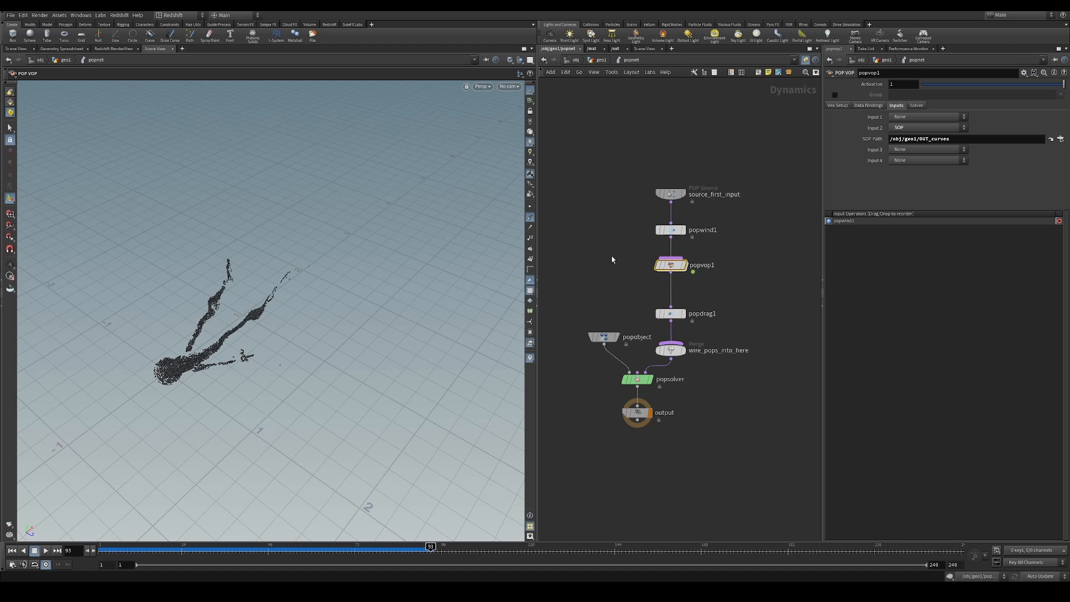
mouse_move(632, 259)
middle_mouse_down()
mouse_move(614, 273)
mouse_move(635, 274)
middle_mouse_up()
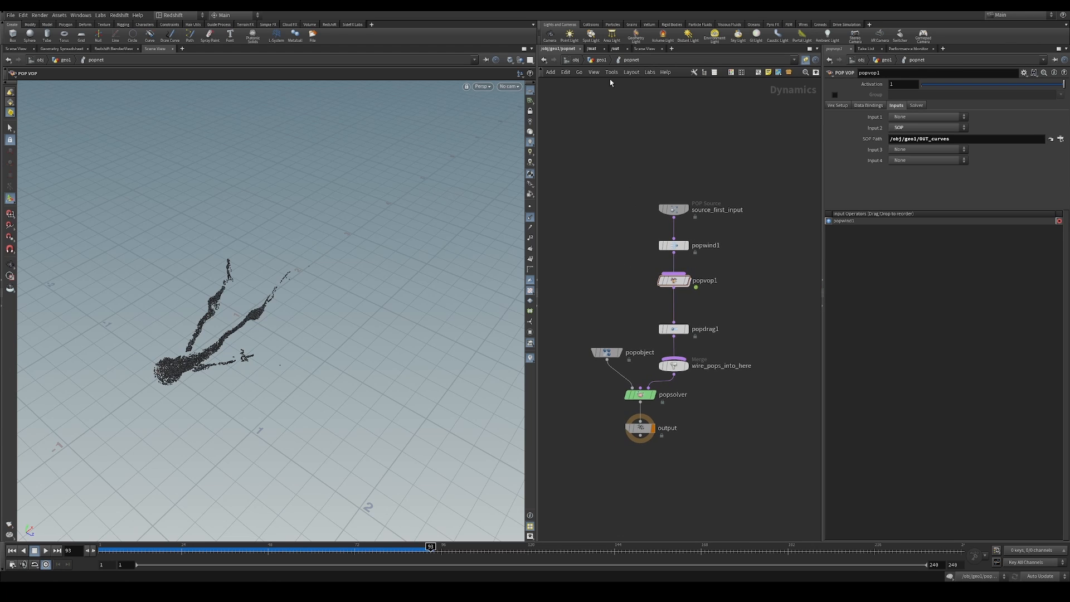
Back in geo1, insert an Orientation Along Curve node between resample1 and OUT_curves and display its result
key("u")
left_click_drag(727, 325, 727, 333)
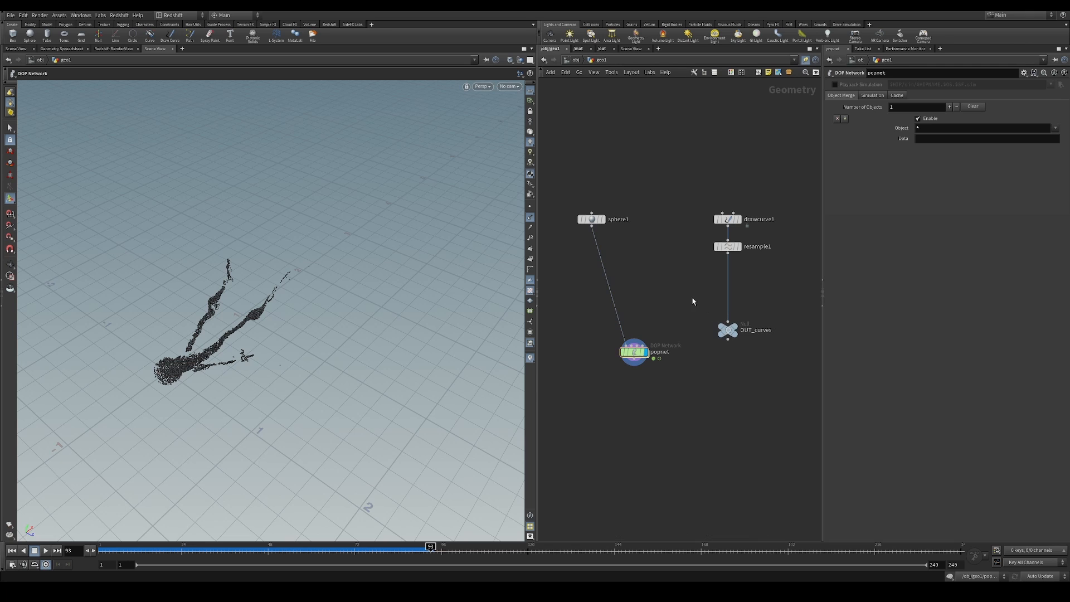
key("Tab")
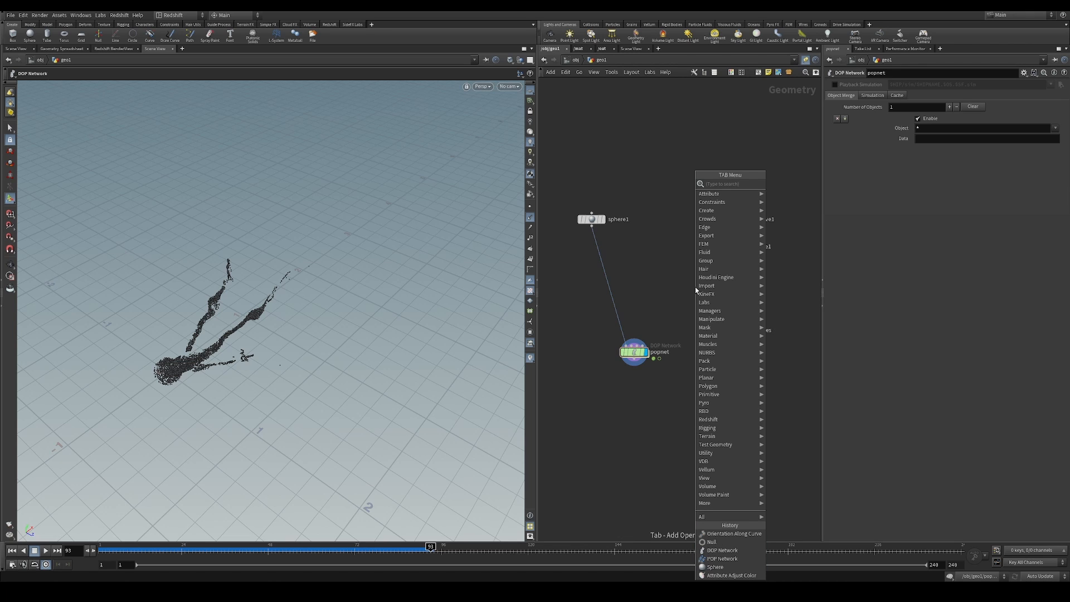
type("orient")
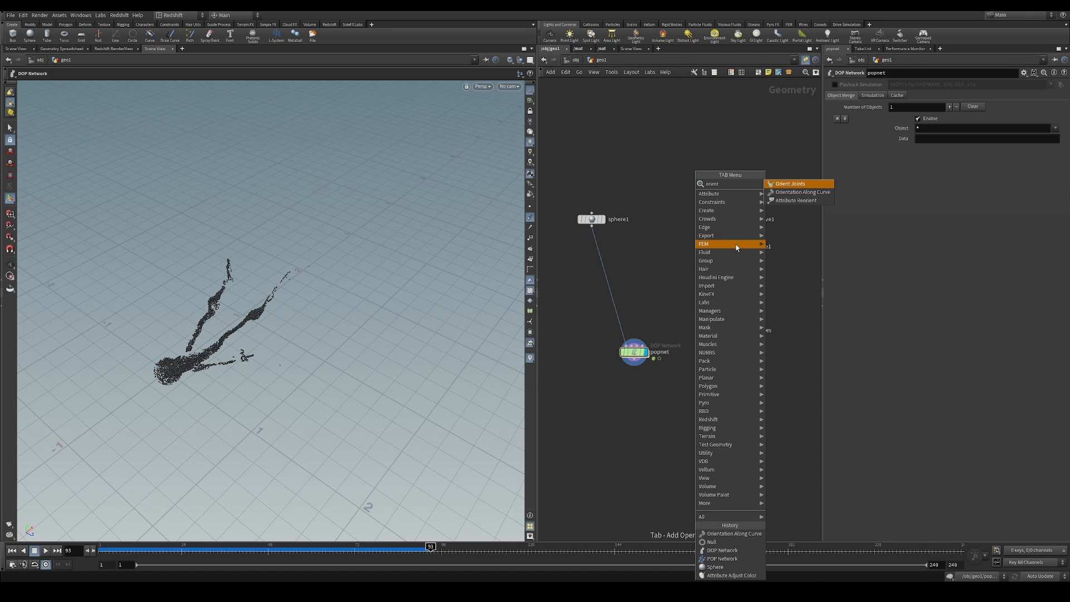
left_click(803, 191)
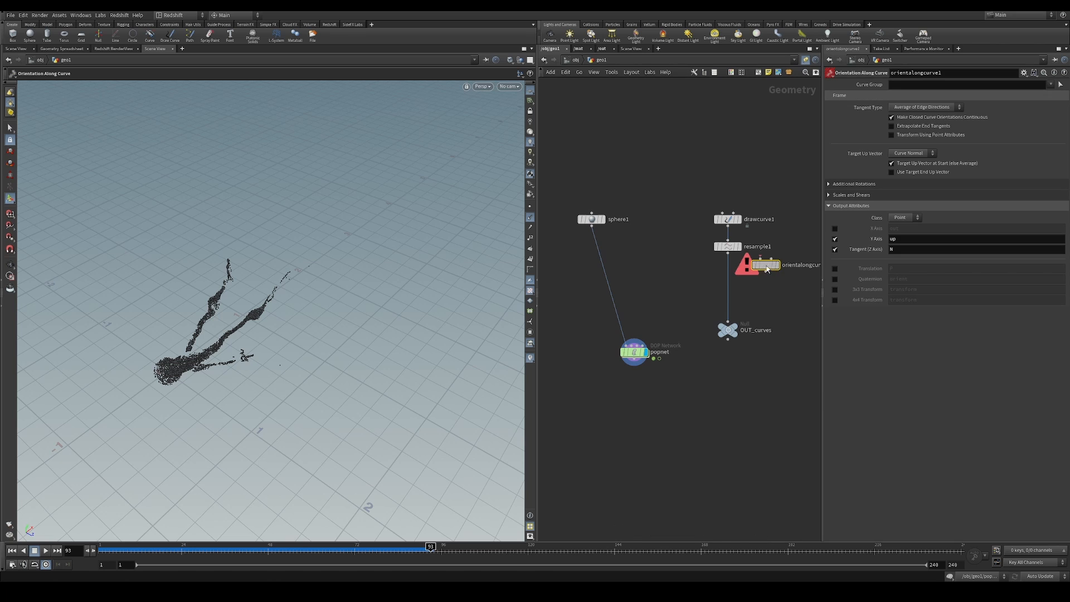
left_click(731, 290)
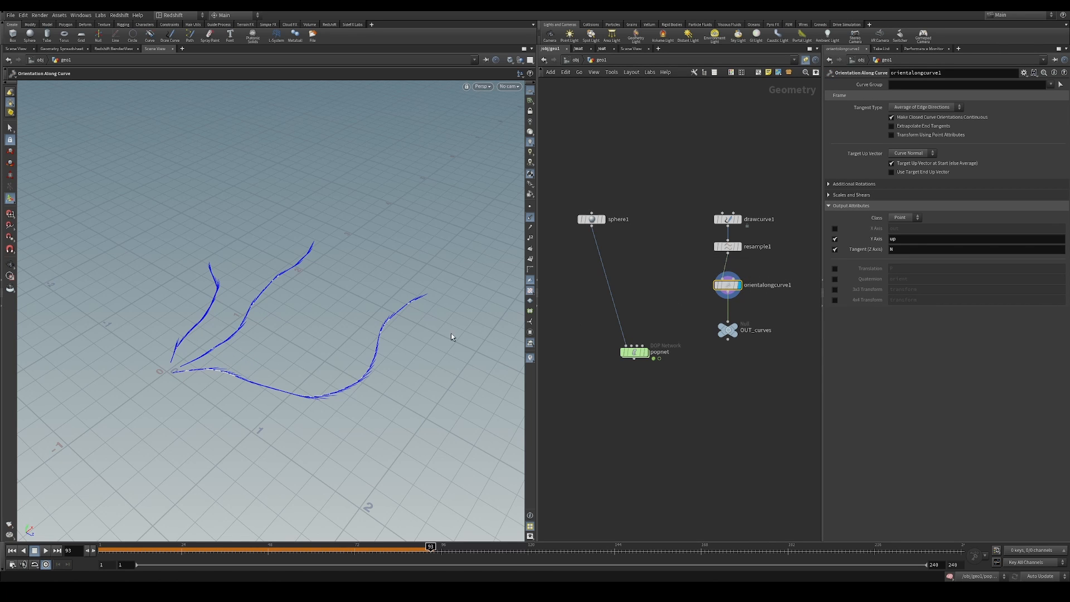
Toggle the normals display and examine the tangent directions along the curves from several angles
left_click(529, 218)
left_click(528, 218)
left_click_drag(414, 357, 343, 349, "alt")
right_click_drag(343, 348, 322, 380, "alt")
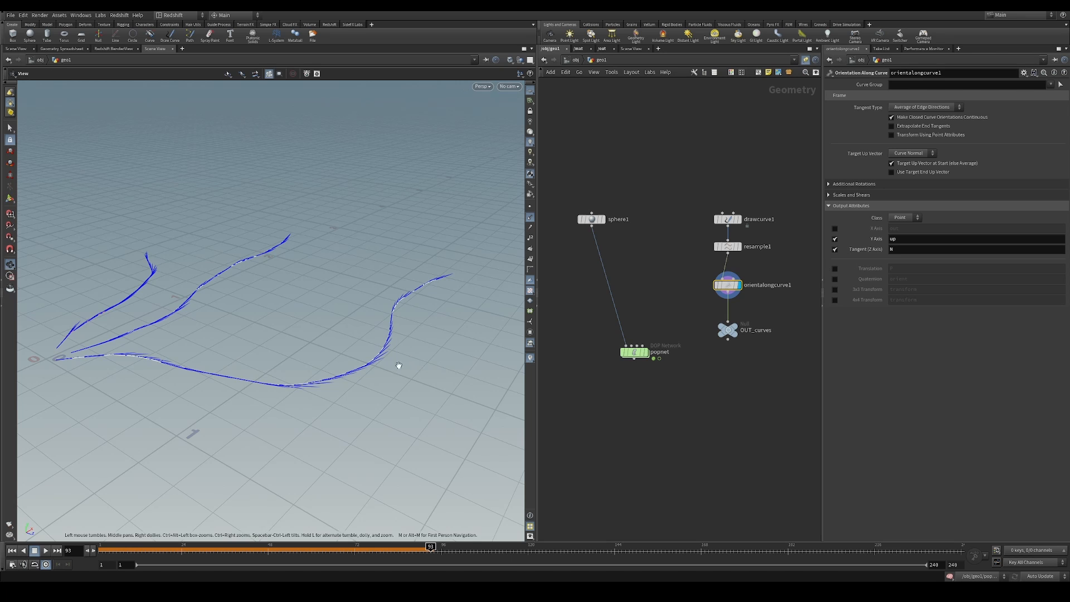
left_click_drag(399, 366, 392, 358, "alt")
right_click_drag(392, 359, 477, 354, "alt")
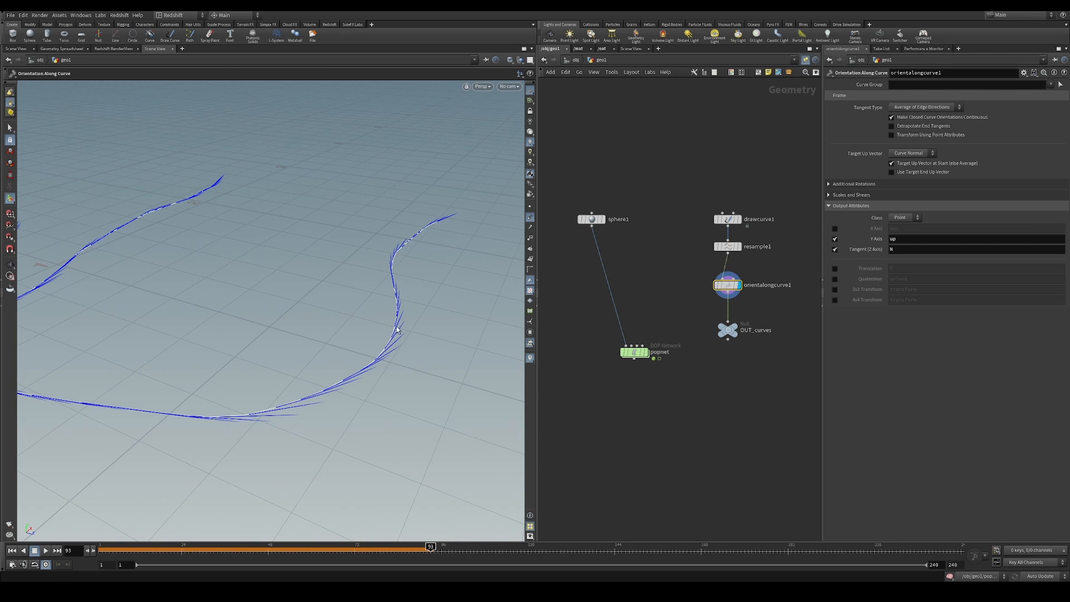
left_click_drag(396, 341, 397, 355, "alt")
Show the curves' points, inspect the normals at each point around the bend, and hide the normals
left_click(530, 207)
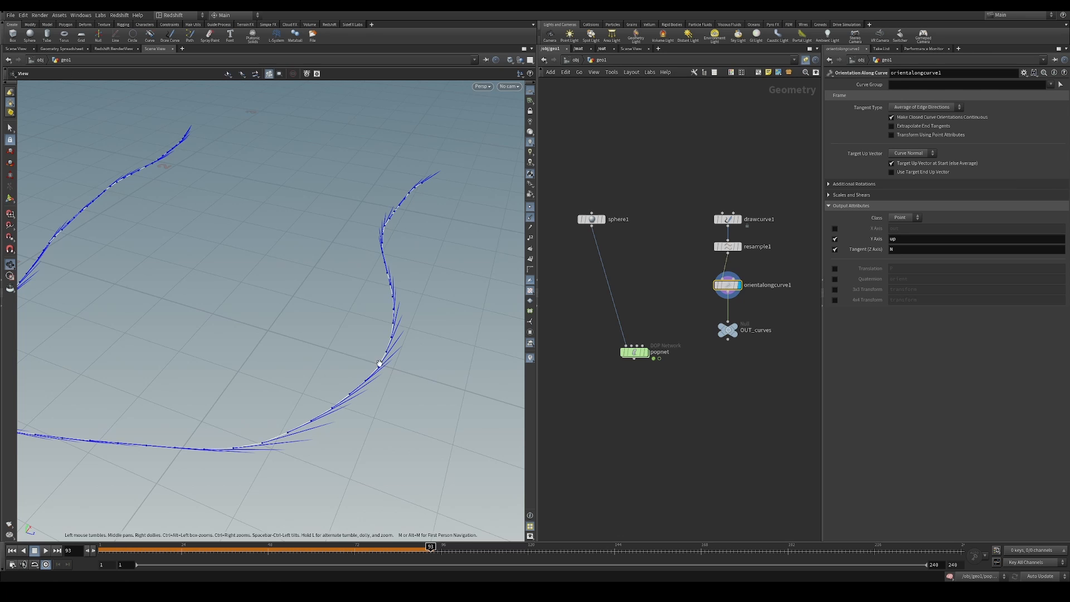
right_click_drag(380, 363, 456, 340, "alt")
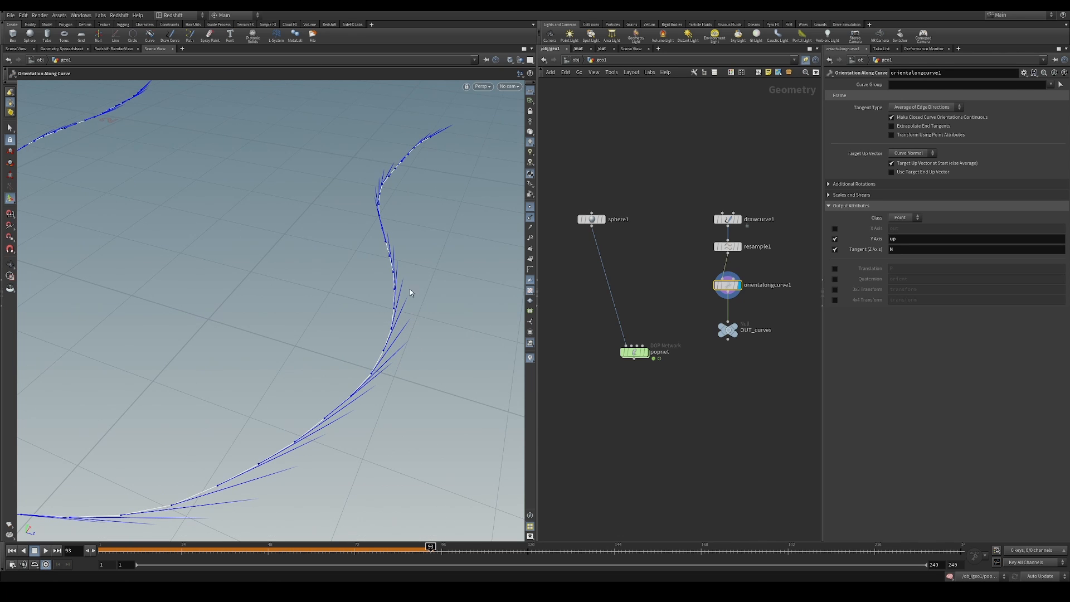
left_click(529, 216)
left_click_drag(290, 390, 354, 376, "alt")
right_click_drag(354, 376, 321, 380, "alt")
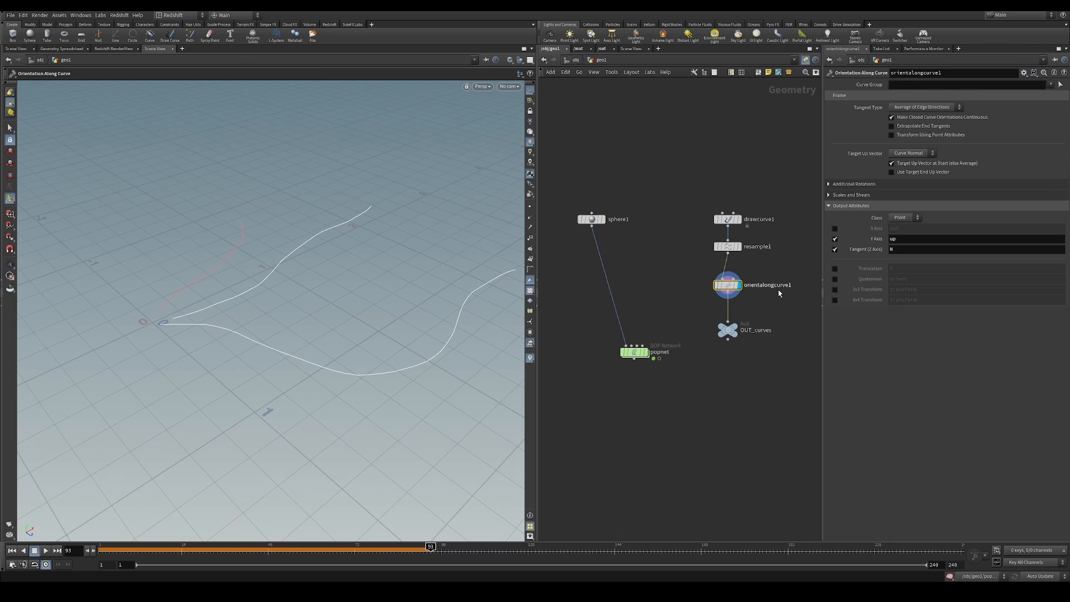
middle_click_drag(383, 358, 377, 386, "alt")
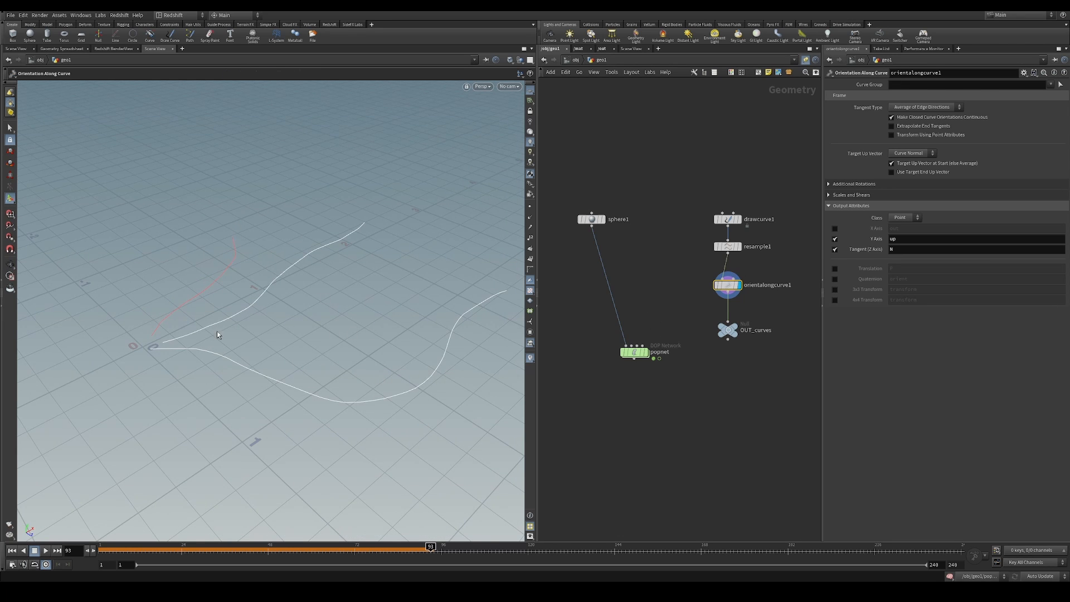
Open the popnet network and go inside its popvop1 node
middle_click_drag(151, 332, 140, 370, "alt")
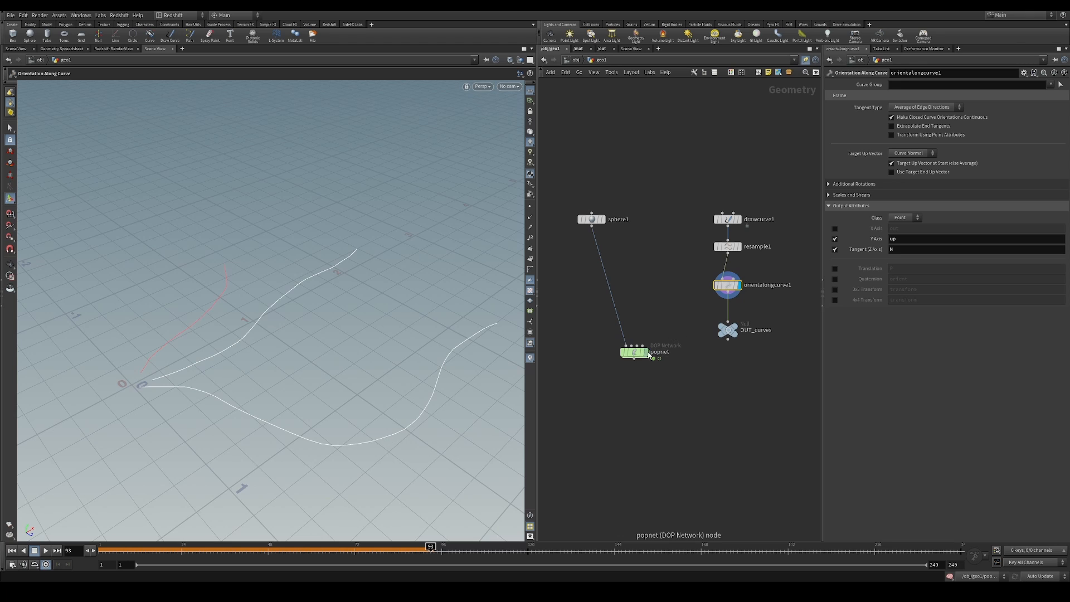
left_click(647, 352)
left_click(635, 352)
double_click(636, 353)
middle_click_drag(650, 300, 644, 312)
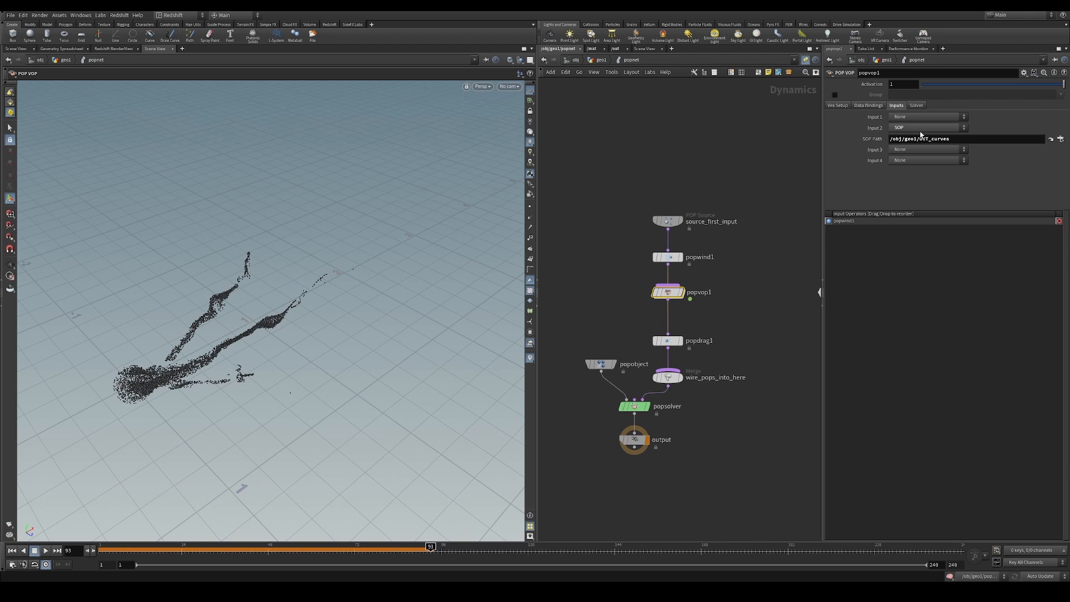
double_click(669, 292)
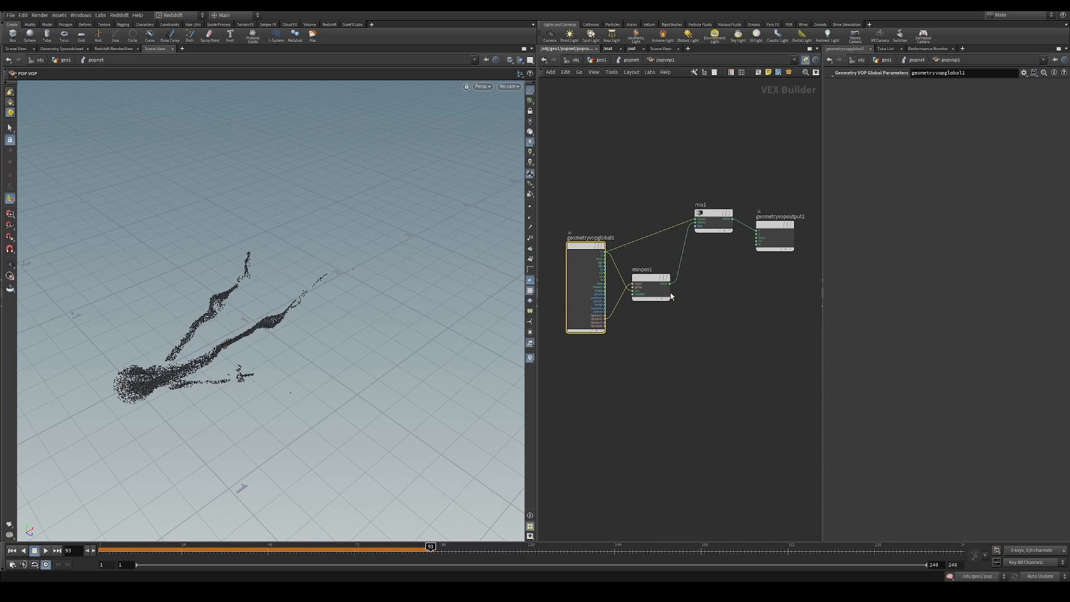
Add an XYZ Distance node below minpos1 in the VOP network
middle_click_drag(711, 304, 719, 274)
left_click(678, 312)
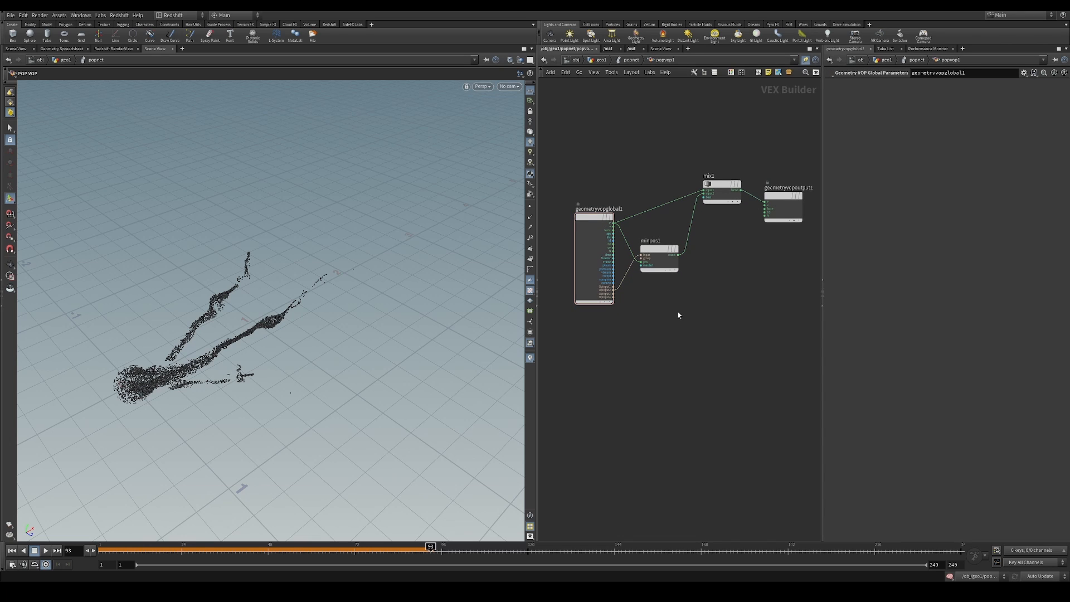
key("Tab")
type("xy")
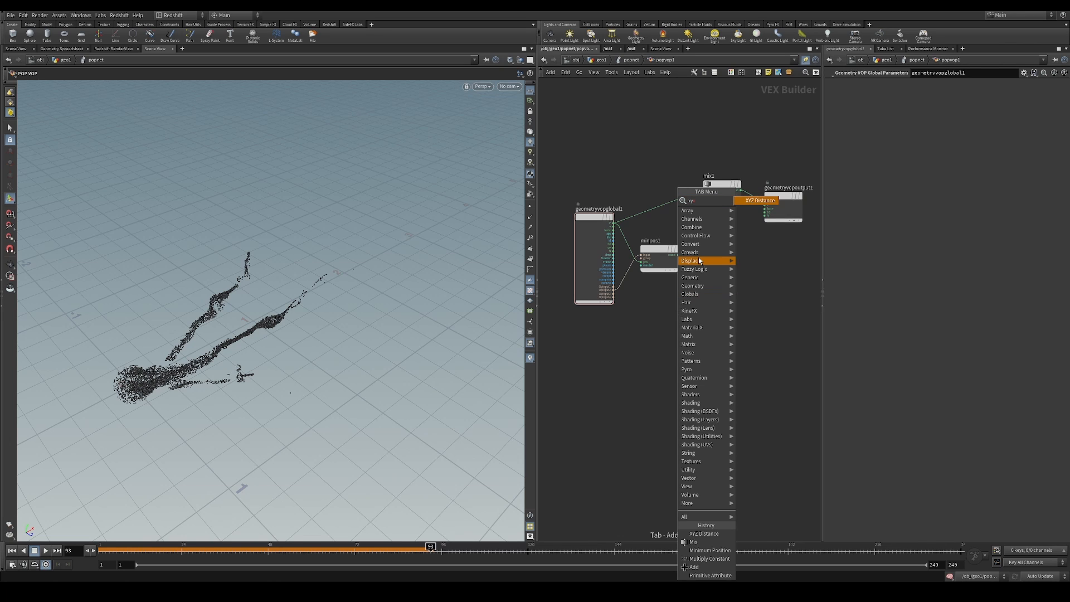
left_click(757, 201)
left_click(679, 318)
scroll(635, 343, "up", 2)
middle_click_drag(634, 343, 620, 364)
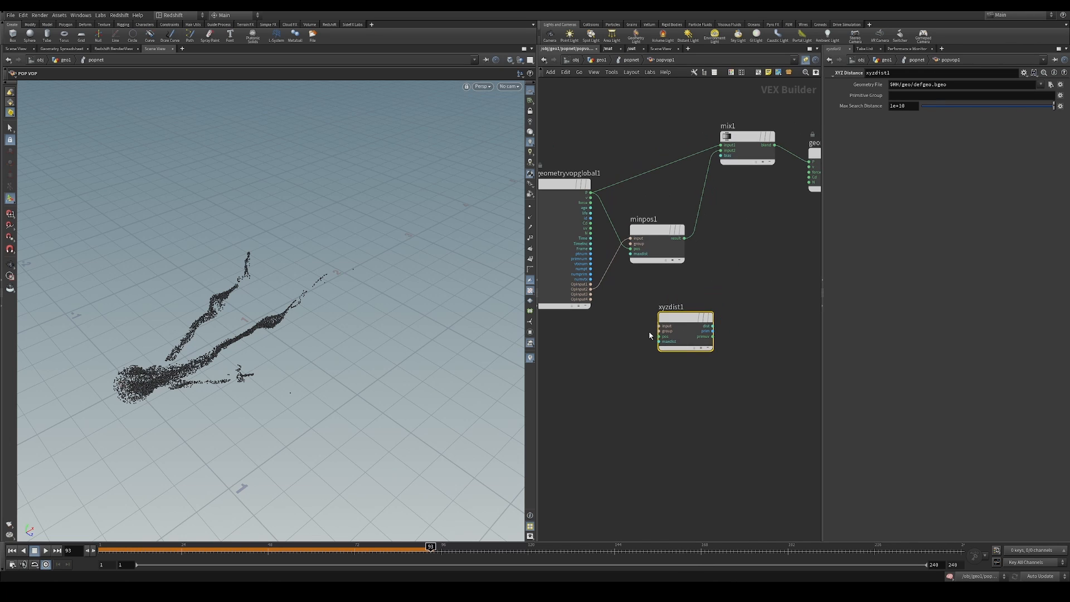
left_click_drag(682, 318, 670, 326)
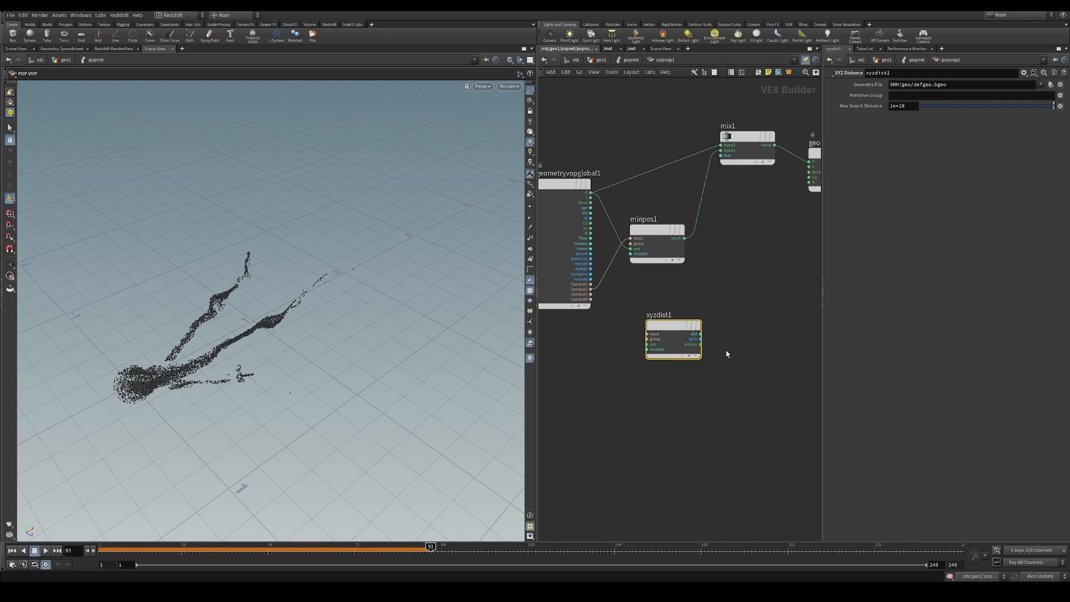
Wire the global P output into xyzdist1's pos input and OpInput2 into its input connector
left_click_drag(701, 334, 726, 325)
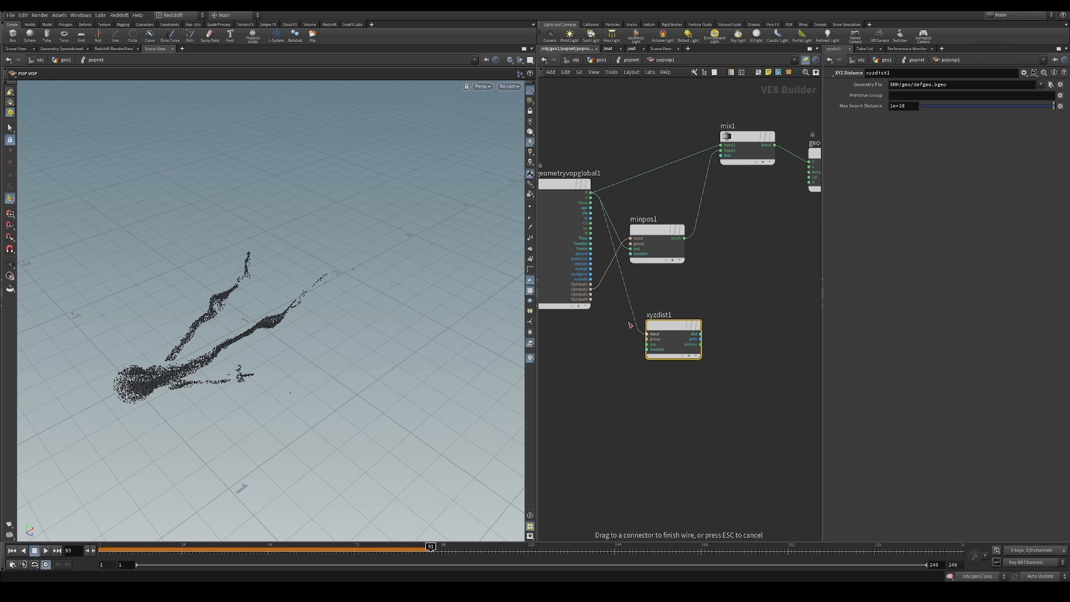
scroll(645, 344, "up", 2)
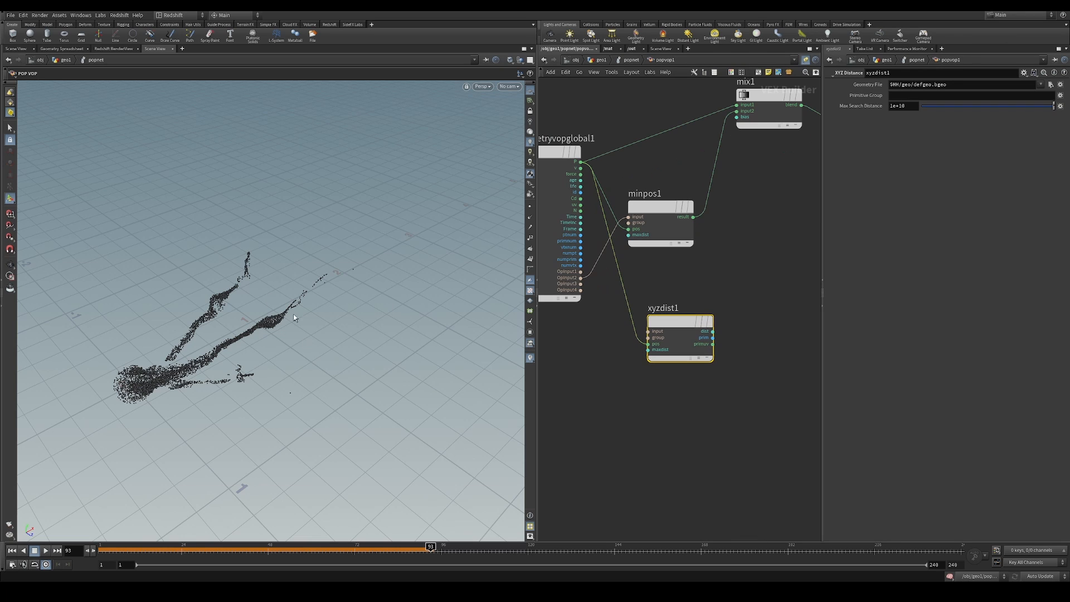
left_click_drag(648, 331, 581, 278)
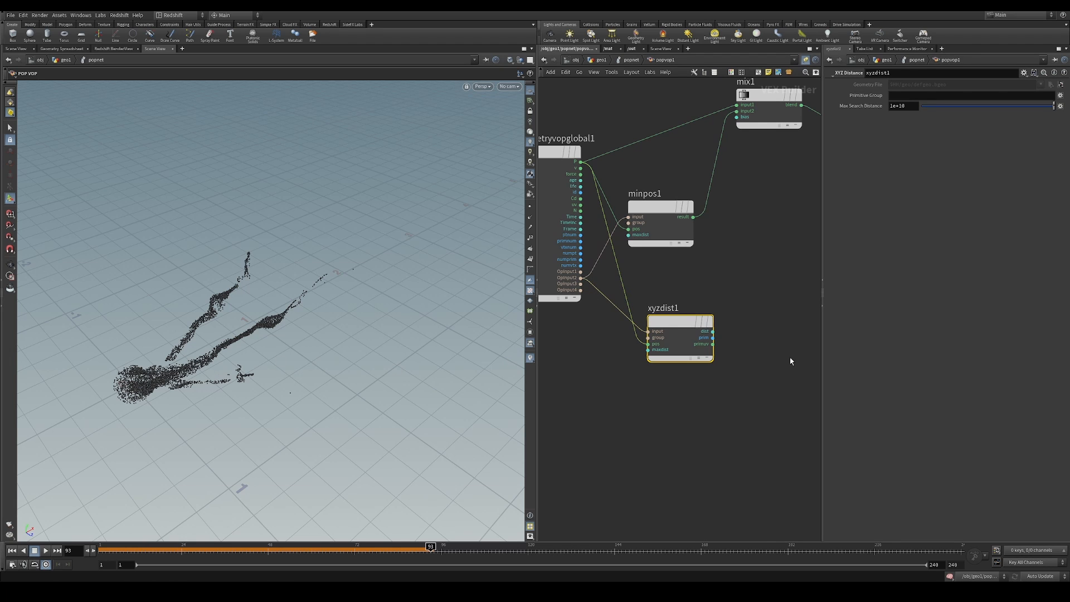
Add a Primitive Attribute node beside xyzdist1
middle_click_drag(791, 360, 772, 372)
key("Tab")
type("a")
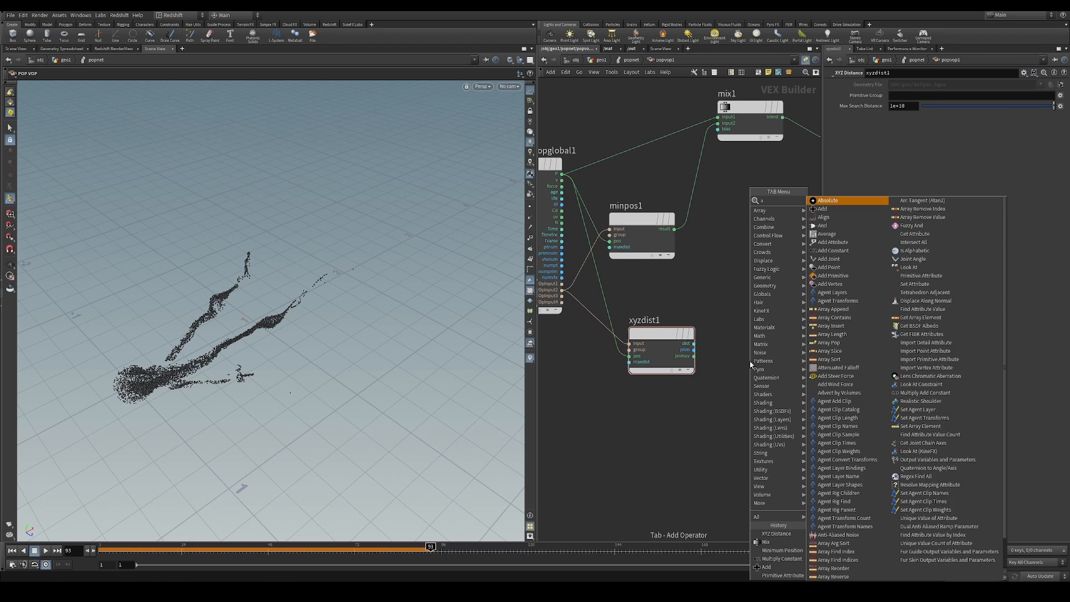
type("ttr")
left_click(839, 217)
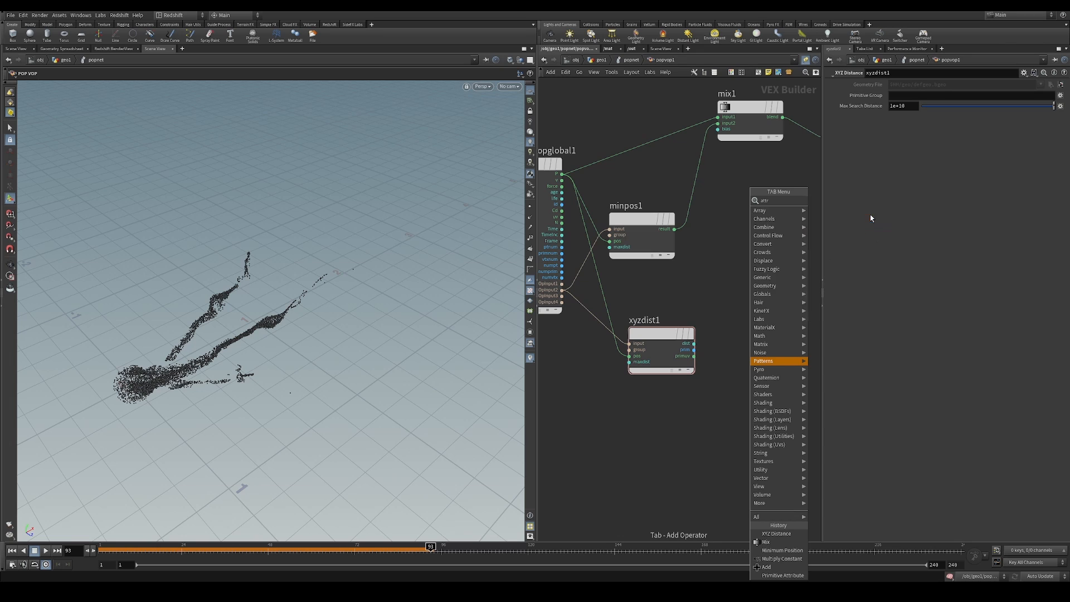
left_click(762, 345)
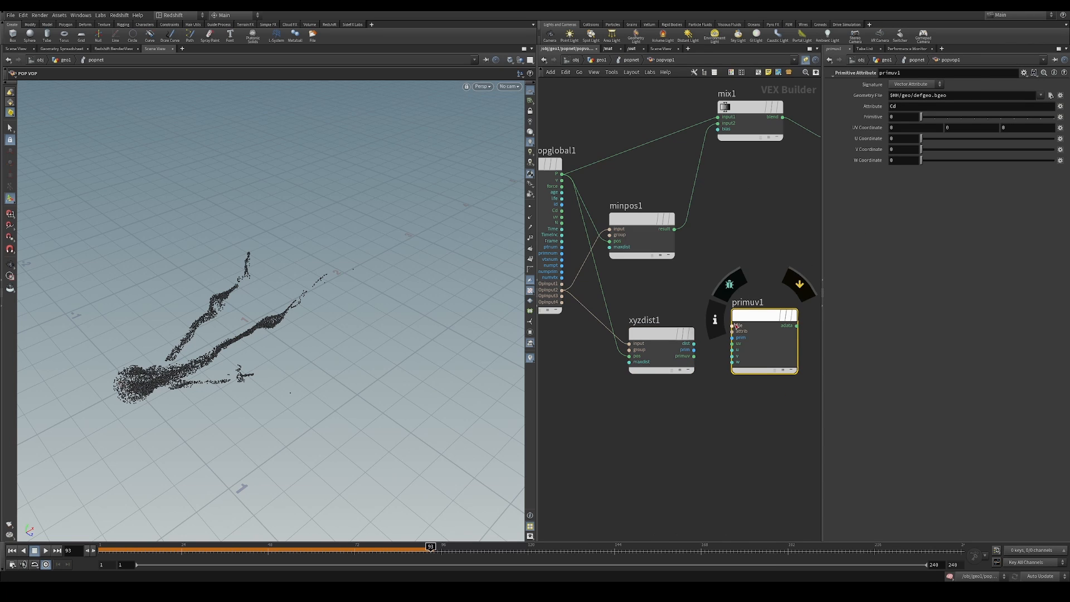
Wire OpInput2 into primuv1's file input, and xyzdist1's prim and primuv outputs into its prim and uv inputs
left_click_drag(733, 325, 643, 304)
left_click_drag(573, 293, 563, 290)
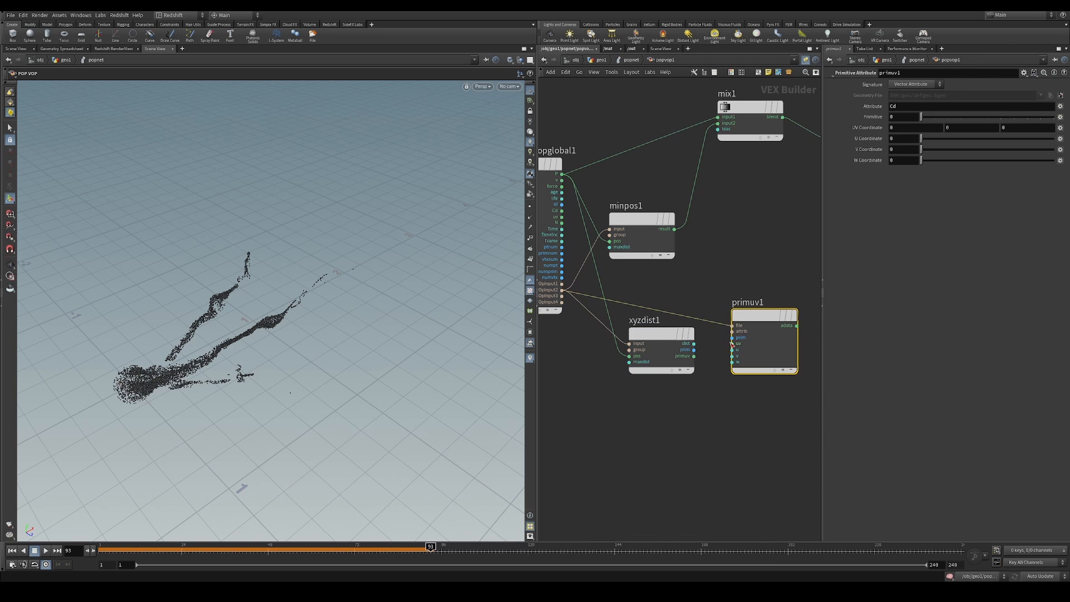
left_click(729, 339)
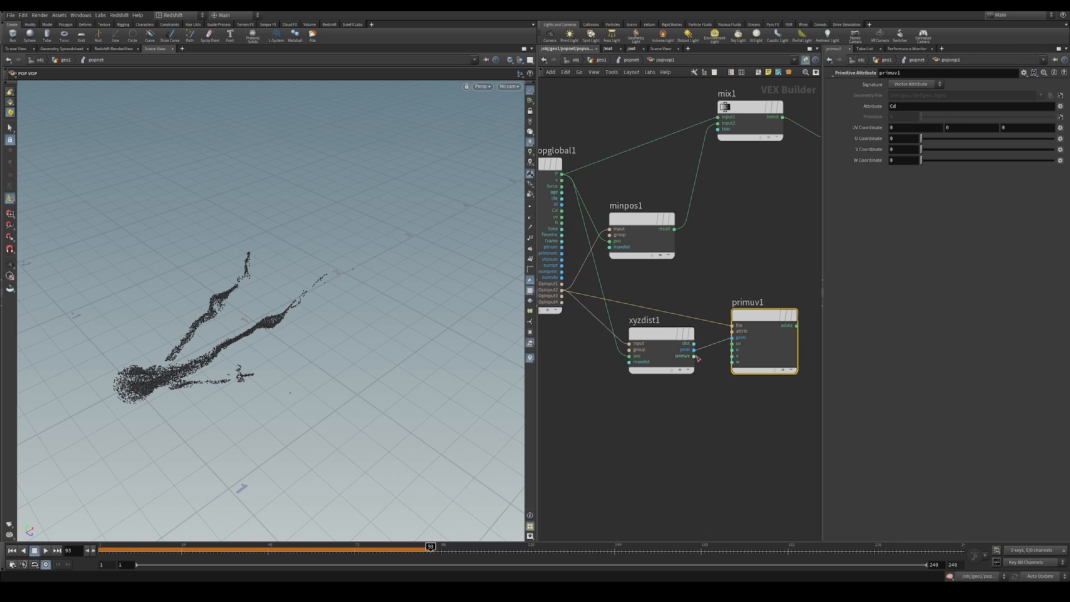
left_click(729, 344)
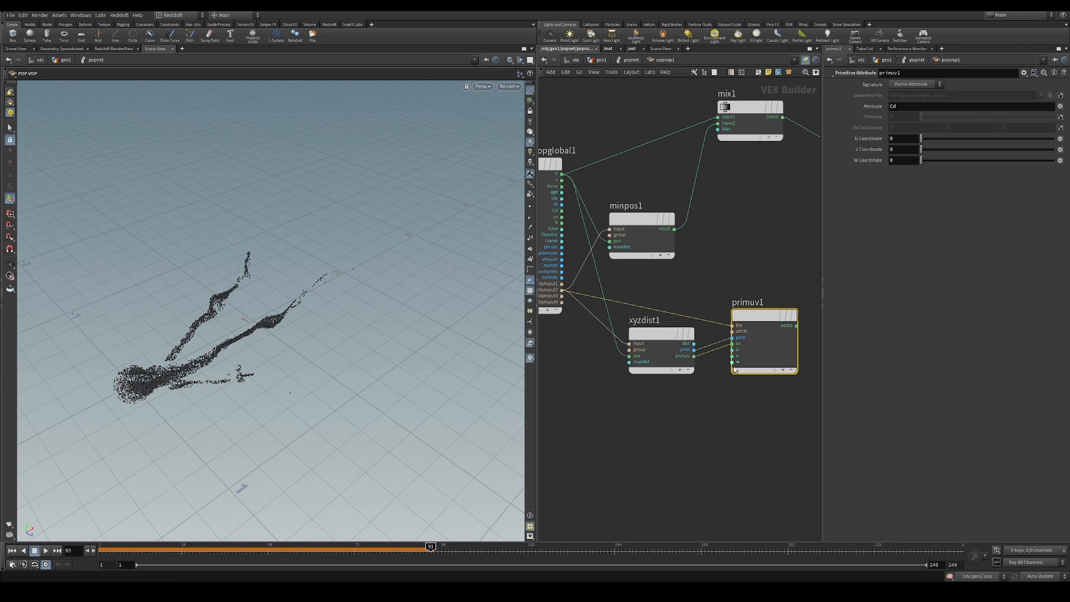
middle_click_drag(717, 362, 699, 372)
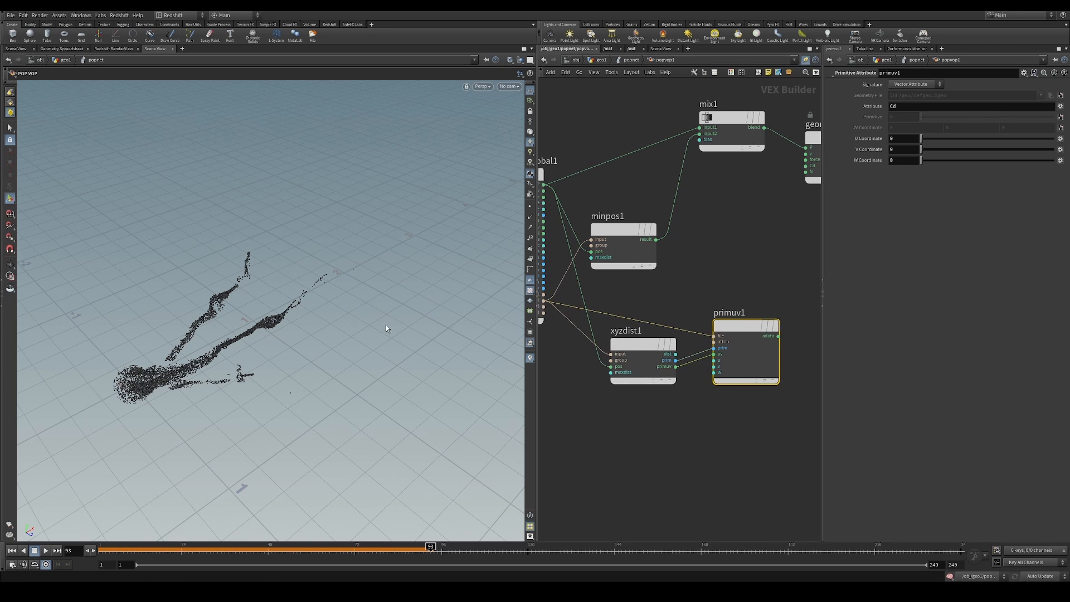
Set the attribute read by primuv1 to N
key("space+5")
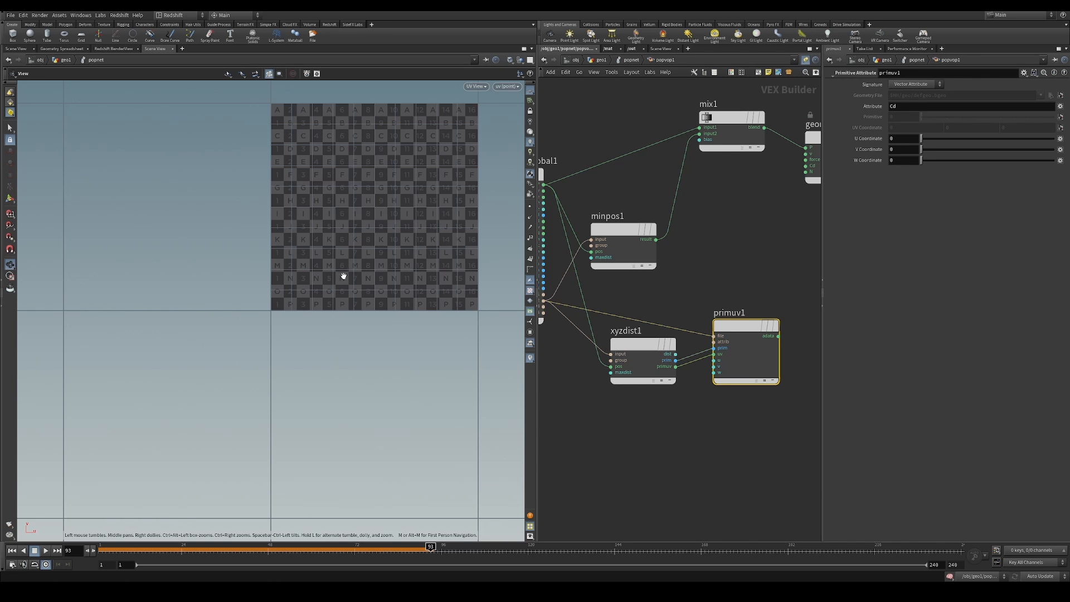
key("space+1")
left_click_drag(751, 324, 746, 319)
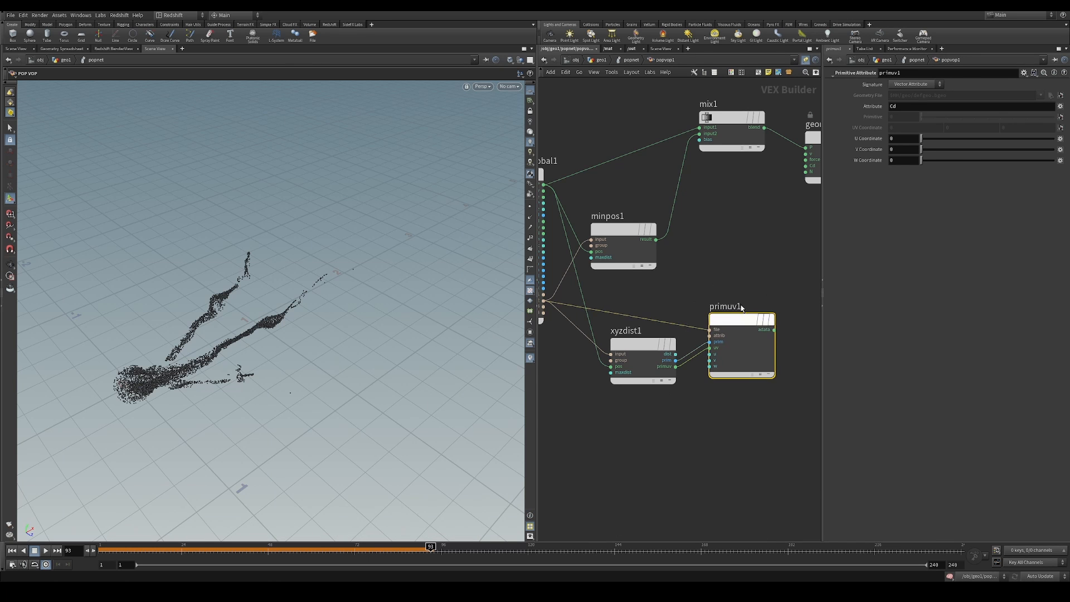
middle_click_drag(737, 353, 720, 356)
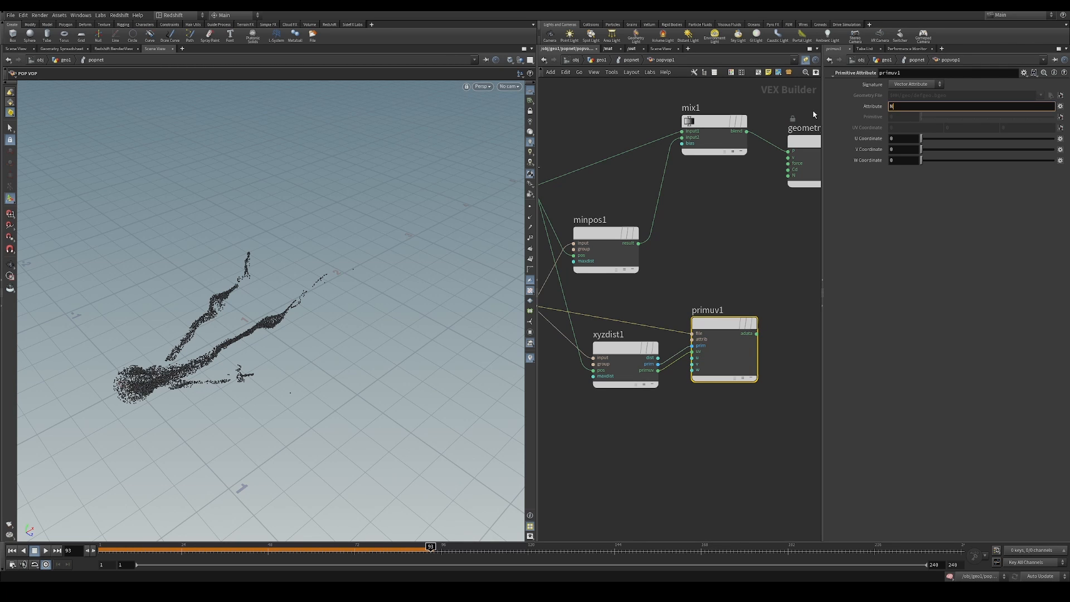
left_click(783, 238)
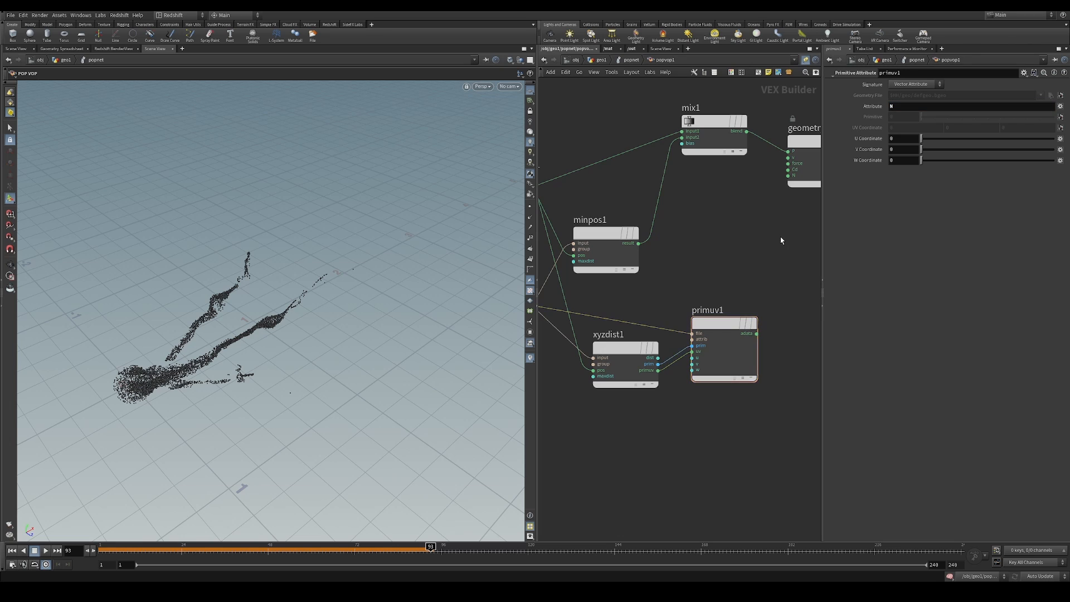
Try wiring primuv1's adata into P of geometryvopoutput1 and play the simulation from the first frame
middle_click_drag(783, 238, 691, 267)
scroll(693, 267, "down", 2)
left_click_drag(710, 191, 736, 195)
left_click_drag(673, 334, 697, 238)
left_click(21, 551)
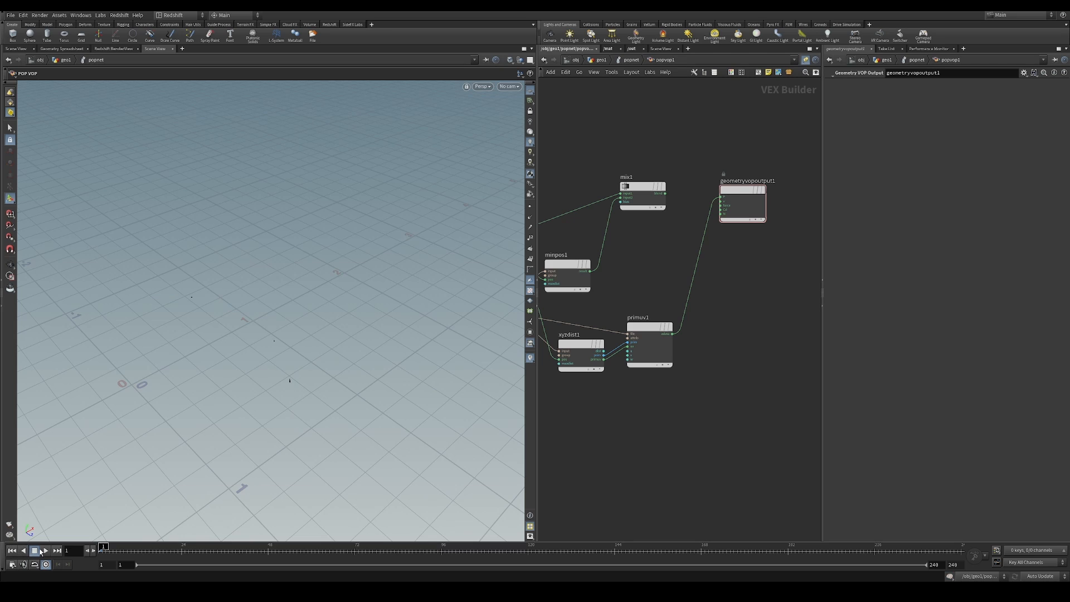
scroll(705, 227, "up", 2)
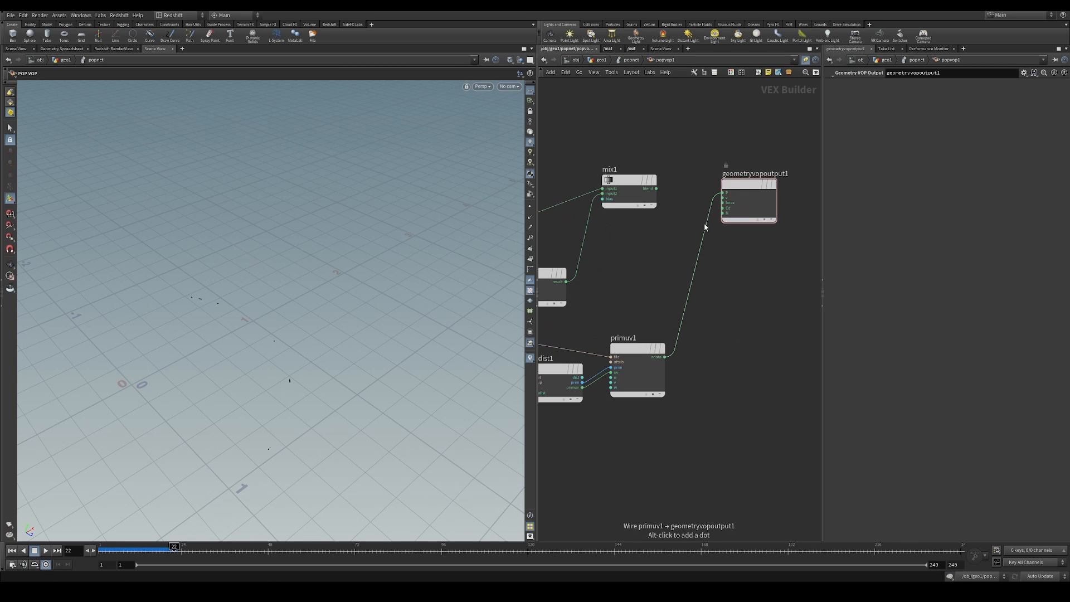
Wire mix1's blend back into P and primuv1's adata into v of geometryvopoutput1, and replay the simulation from the first frame
left_click_drag(724, 192, 724, 193)
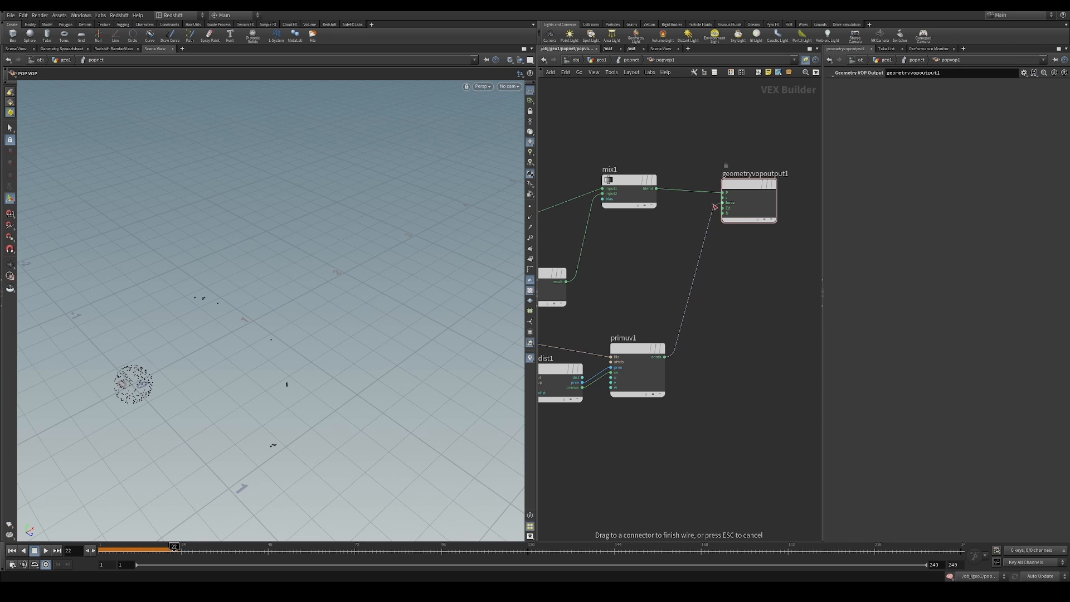
left_click(12, 551)
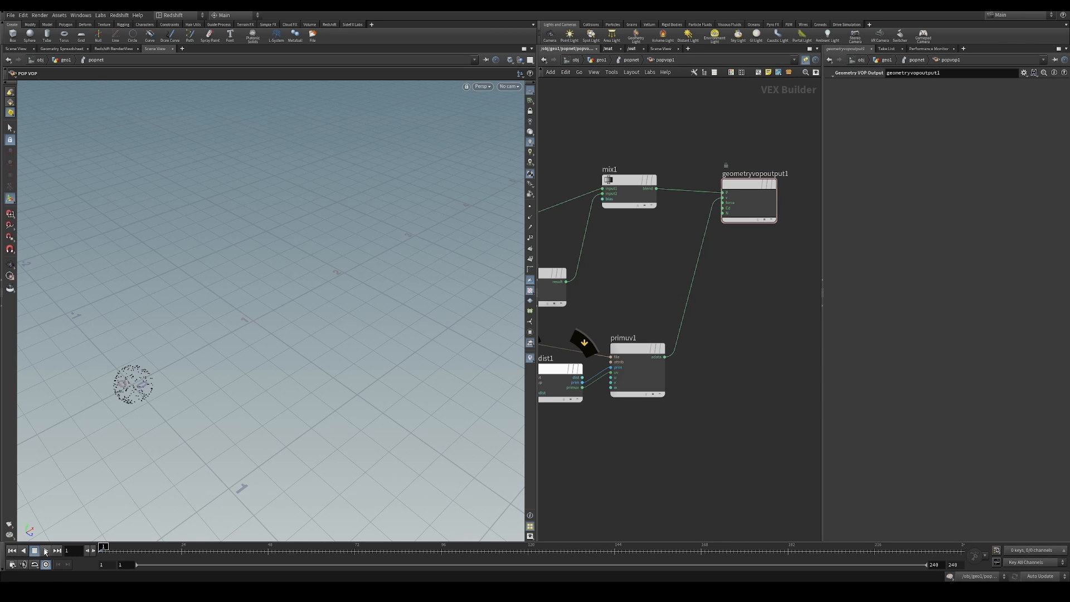
left_click(51, 551)
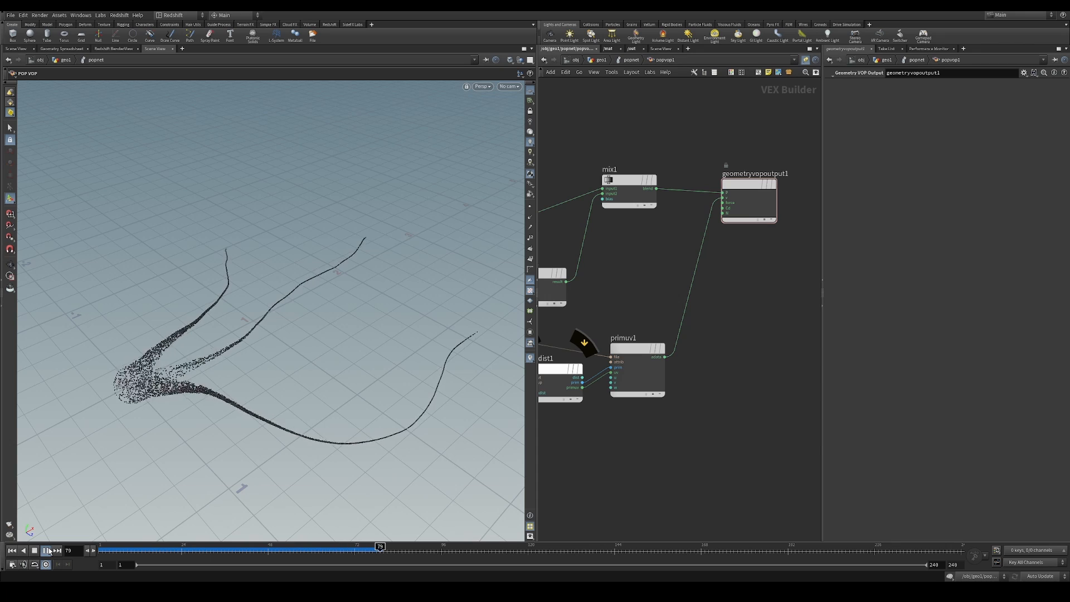
left_click(49, 551)
mouse_move(262, 397)
left_mouse_down("alt")
mouse_move(282, 338)
mouse_move(282, 383)
mouse_move(247, 391)
left_mouse_up("alt")
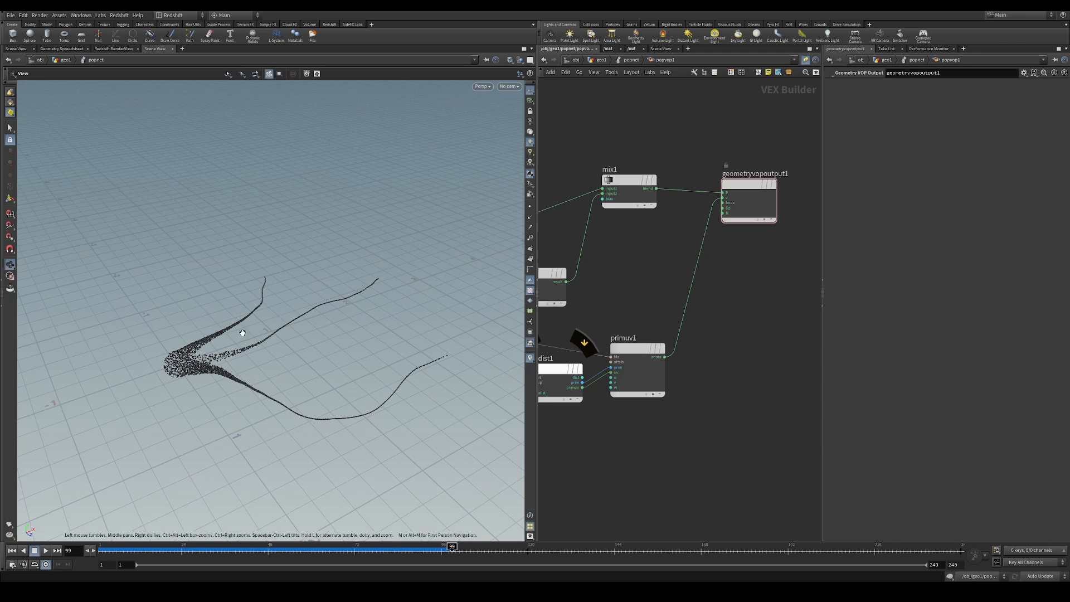
left_click_drag(275, 329, 204, 376, "alt")
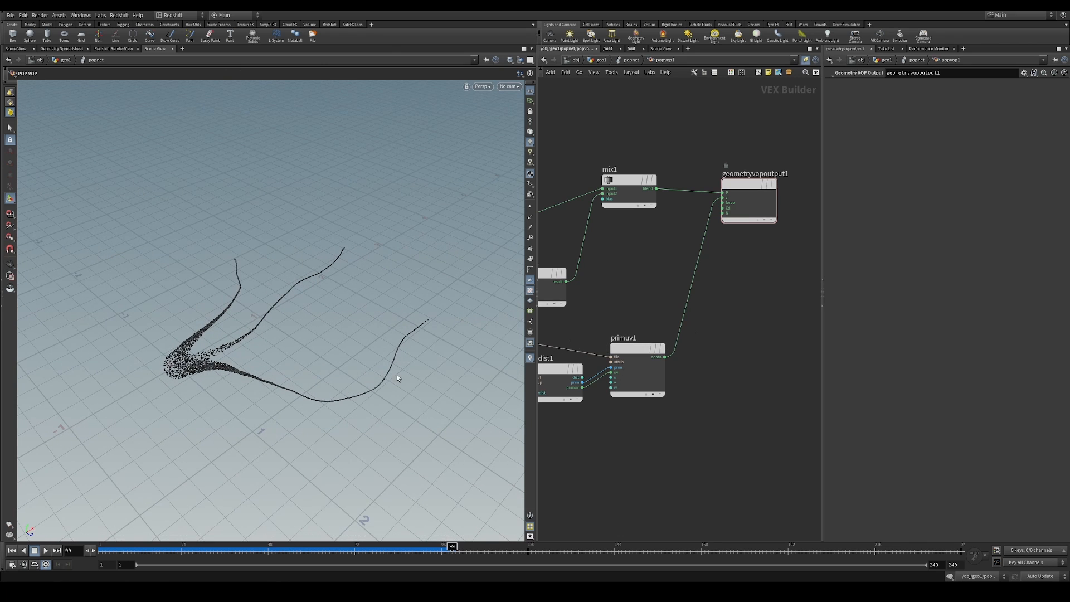
Rearrange the VOP nodes, aligning minpos1 with xyzdist1 and making room in front of geometryvopoutput1
middle_click_drag(648, 303, 722, 283)
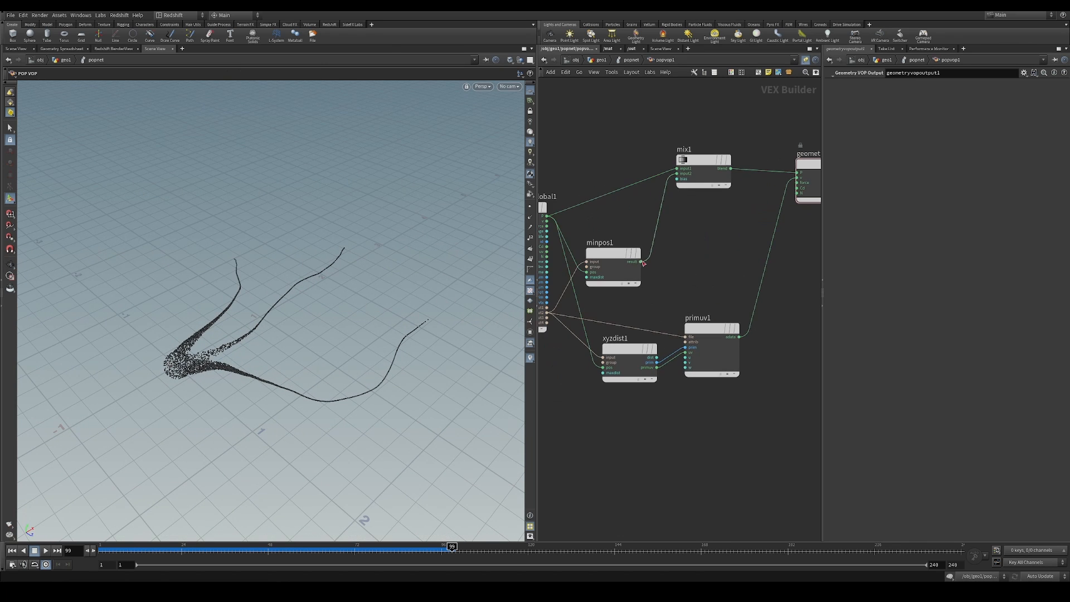
left_click_drag(626, 267, 642, 251)
scroll(731, 255, "down", 2)
middle_click_drag(736, 243, 696, 265)
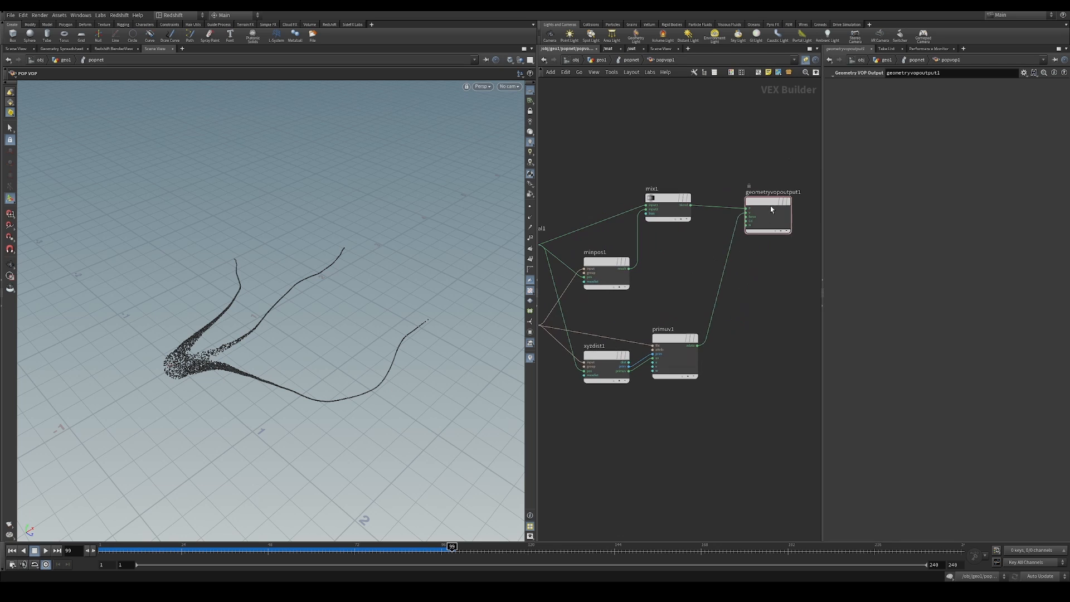
left_click_drag(768, 201, 782, 193)
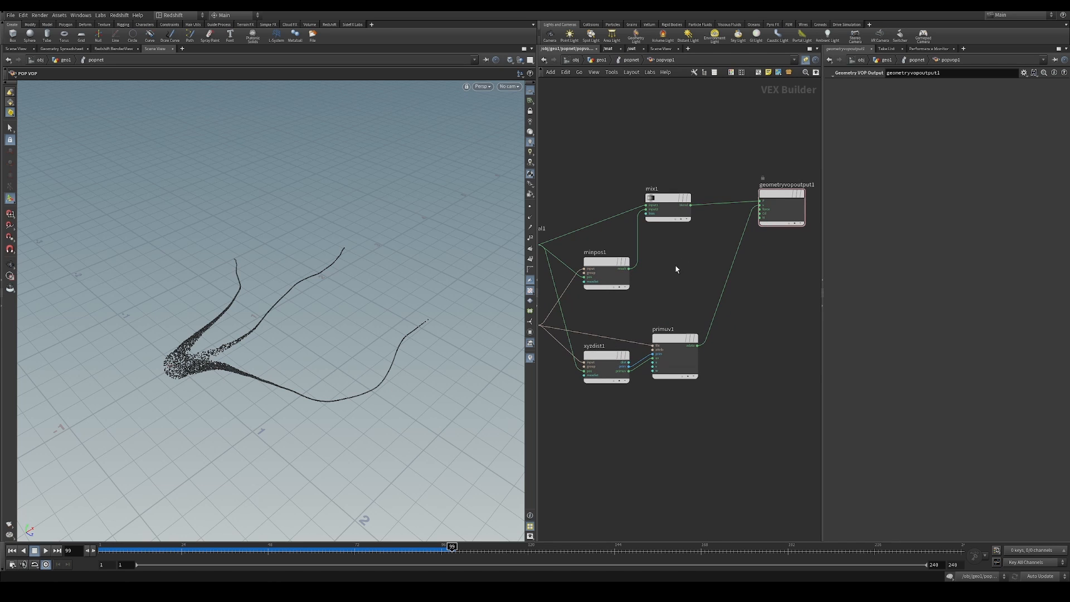
Add an Add node in the space between mix1, primuv1 and geometryvopoutput1
key("Tab")
type("add")
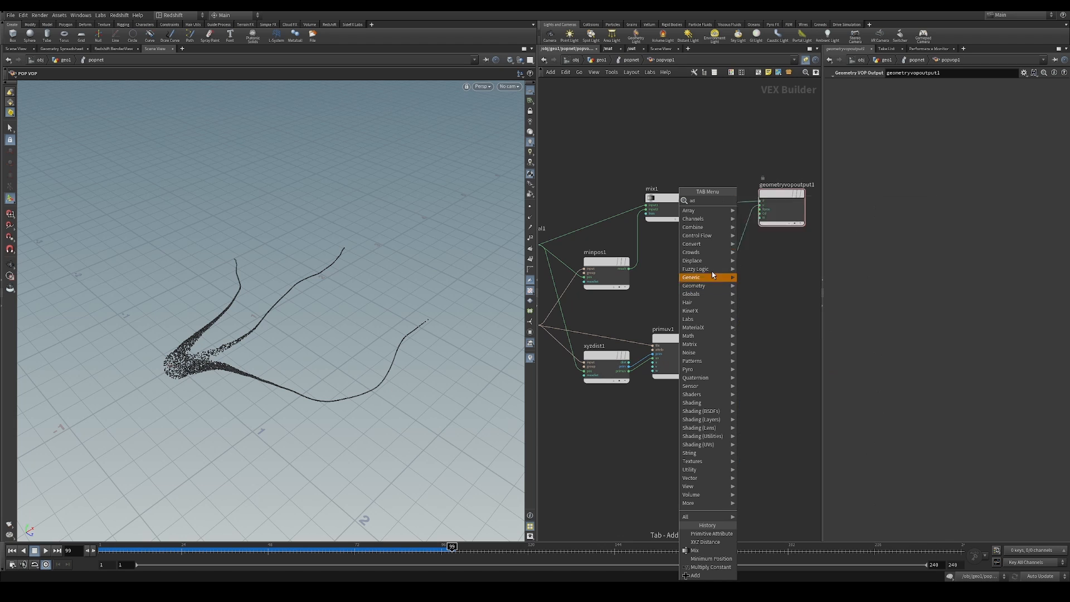
left_click(768, 205)
left_click(728, 244)
scroll(688, 257, "up", 2)
mouse_move(688, 256)
middle_mouse_down()
mouse_move(764, 267)
mouse_move(701, 264)
middle_mouse_up()
Feed the global v and primuv1's adata into add1, and wire its sum into v of geometryvopoutput1
left_click(786, 256)
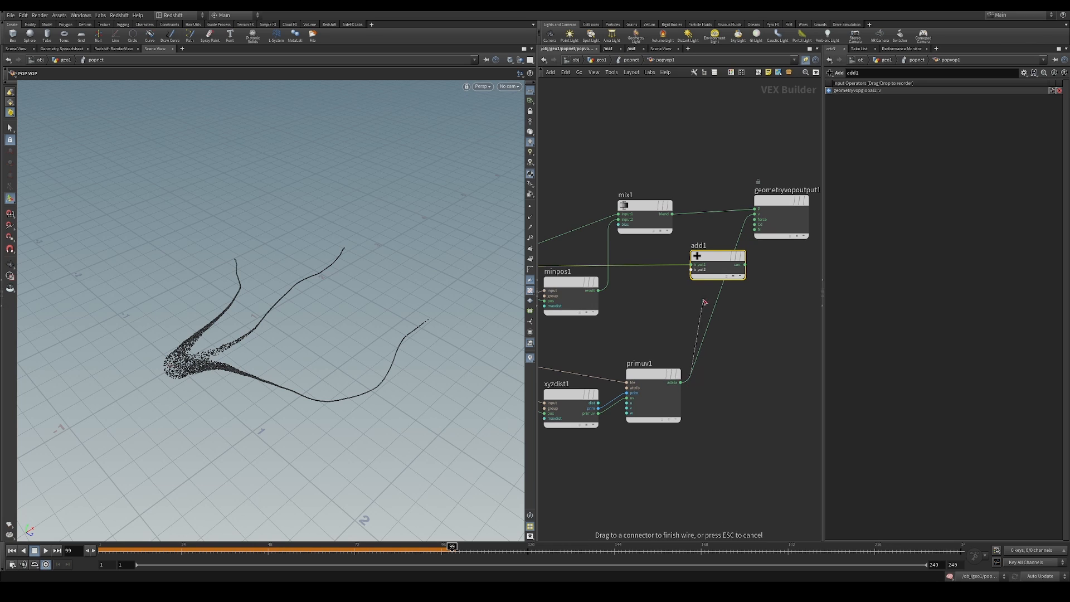
left_click_drag(681, 382, 691, 270)
middle_click_drag(748, 278, 701, 307)
left_click_drag(679, 293, 665, 286)
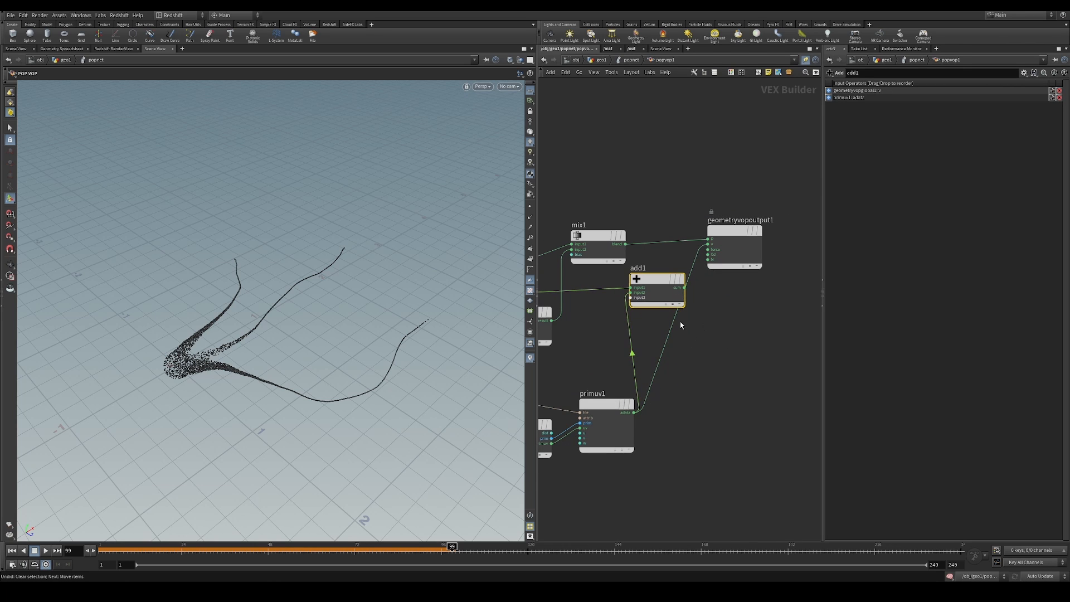
left_click_drag(706, 247, 707, 245)
left_click_drag(665, 284, 678, 289)
left_click_drag(731, 234, 779, 233)
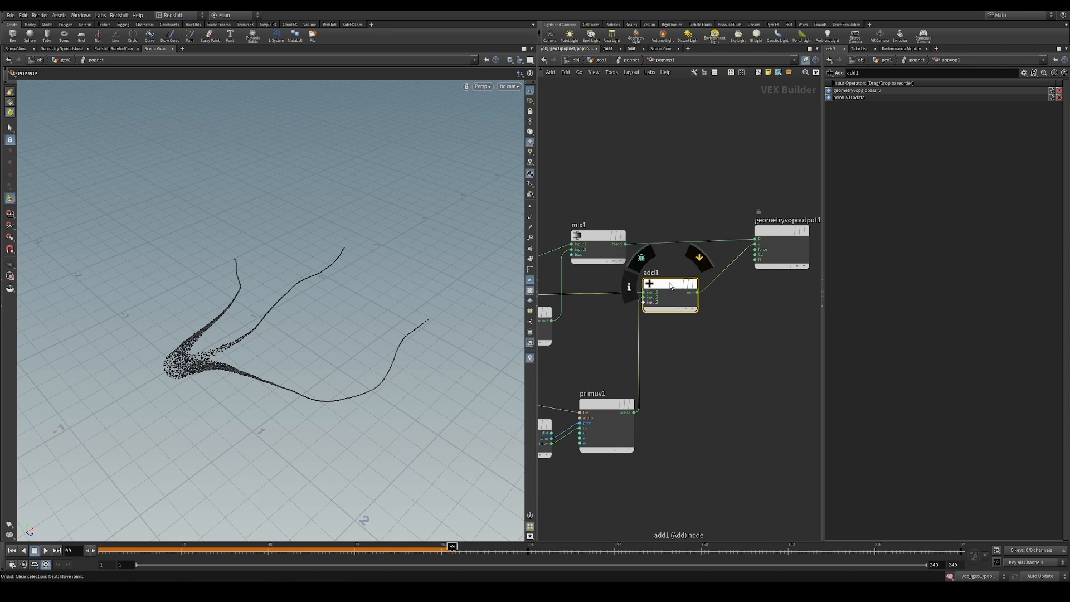
Shift add1 slightly toward geometryvopoutput1 and replay the simulation from the first frame
left_click_drag(672, 295, 681, 296)
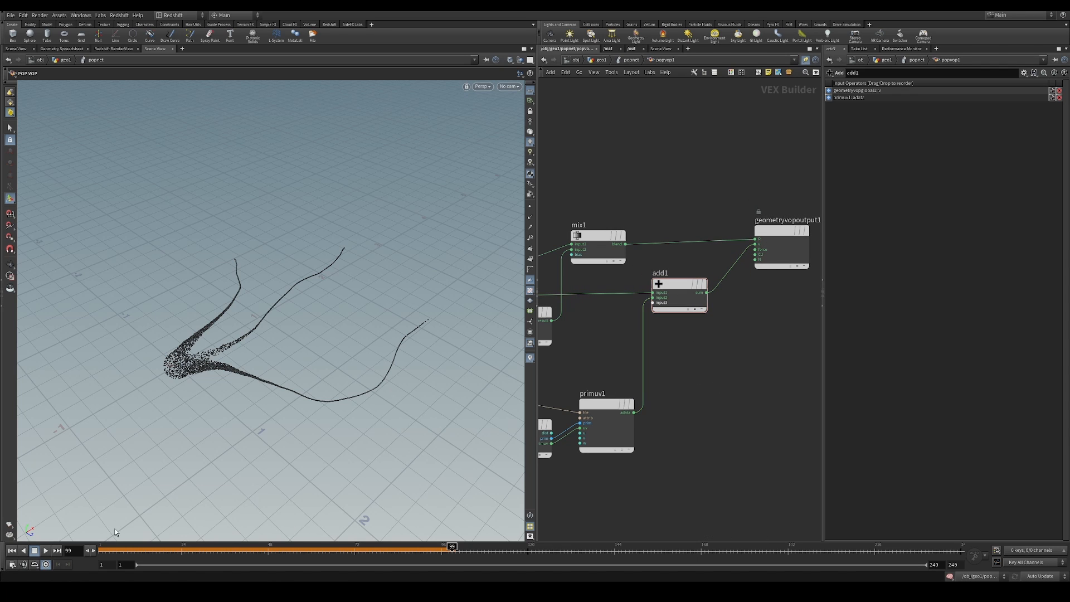
left_click(12, 551)
left_click(46, 550)
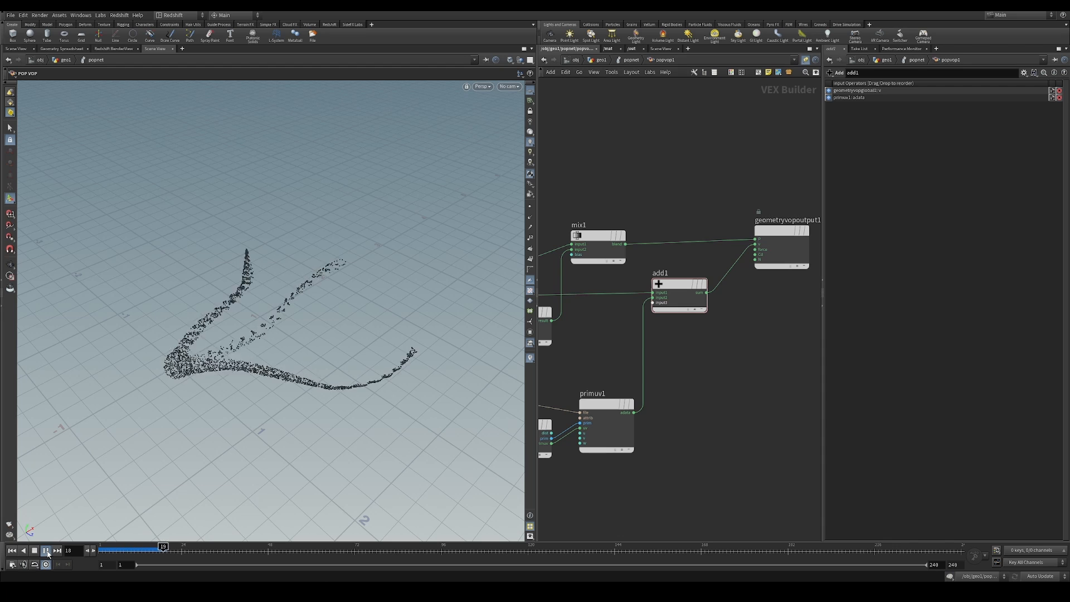
left_click(46, 552)
Insert a Multiply Constant between primuv1's adata and add1, place it below add1, and set its multiplier to 0.202
key("Tab")
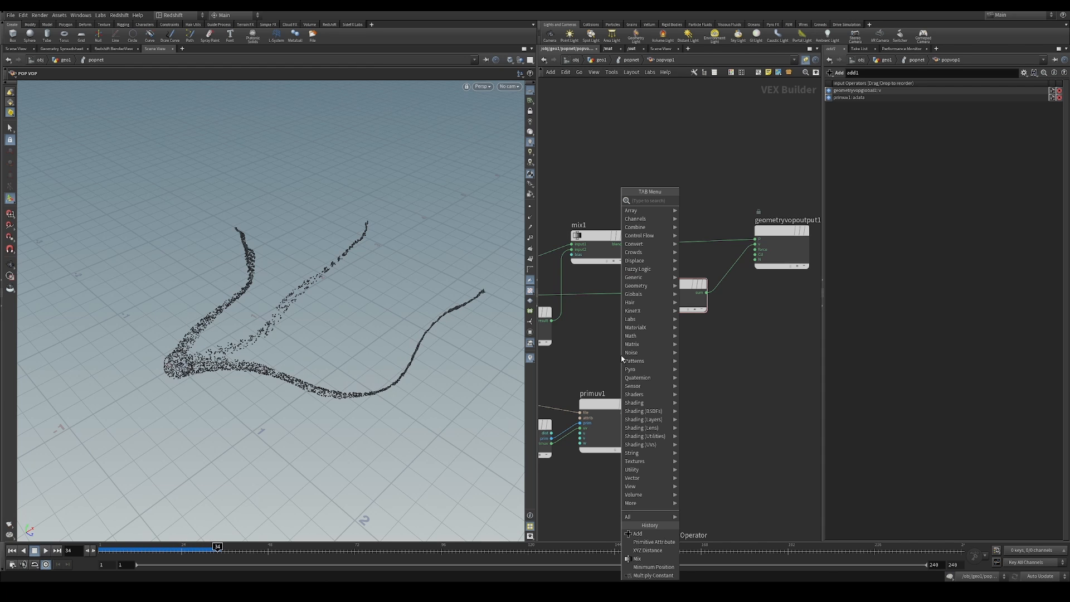
type("mul c")
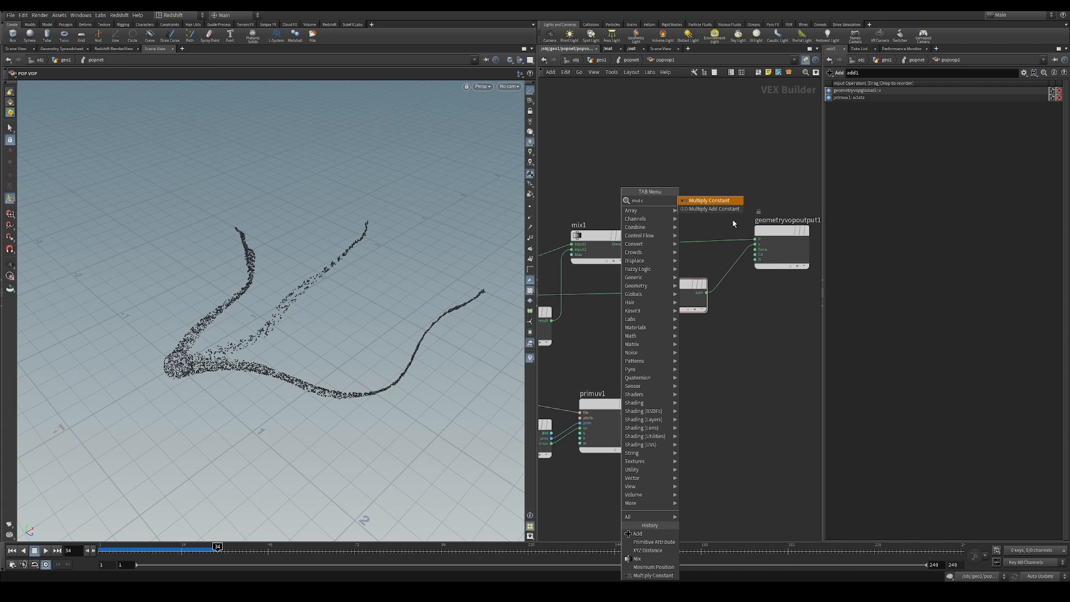
key("Return")
left_click(706, 350)
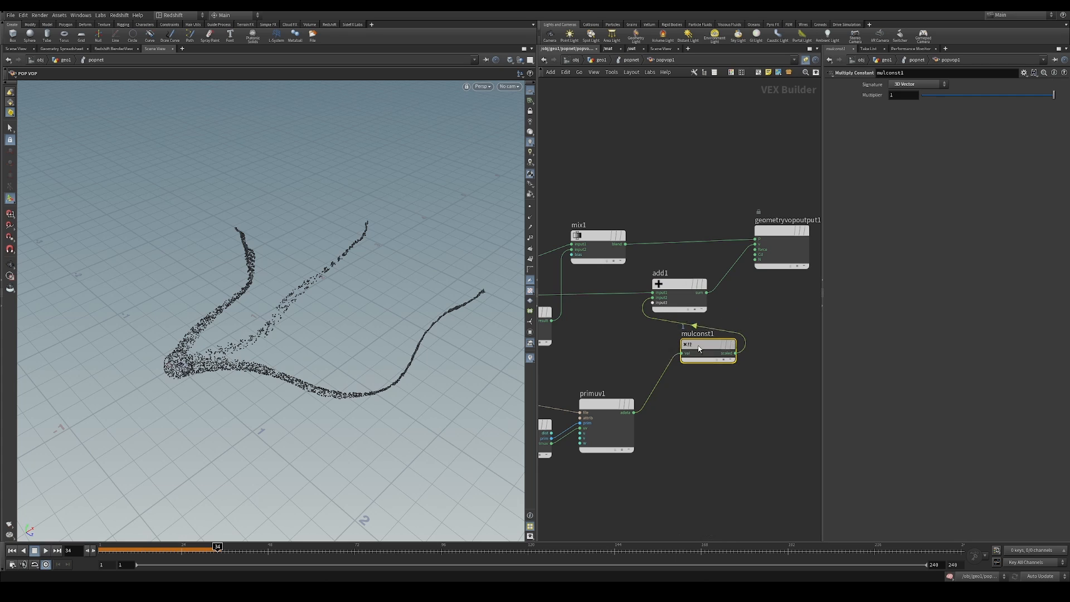
left_click_drag(699, 349, 660, 364)
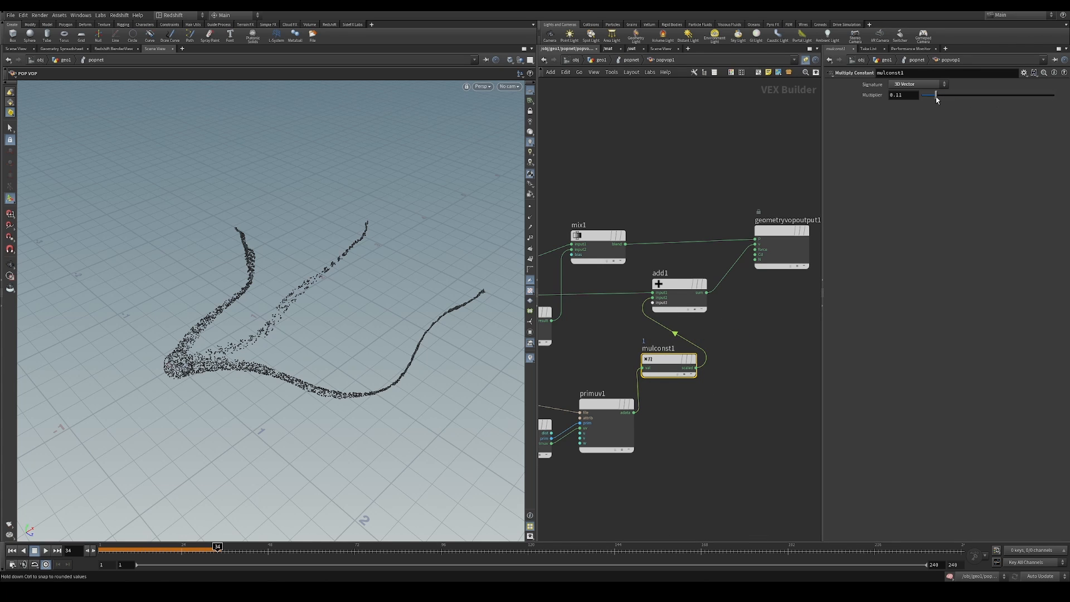
left_click(12, 551)
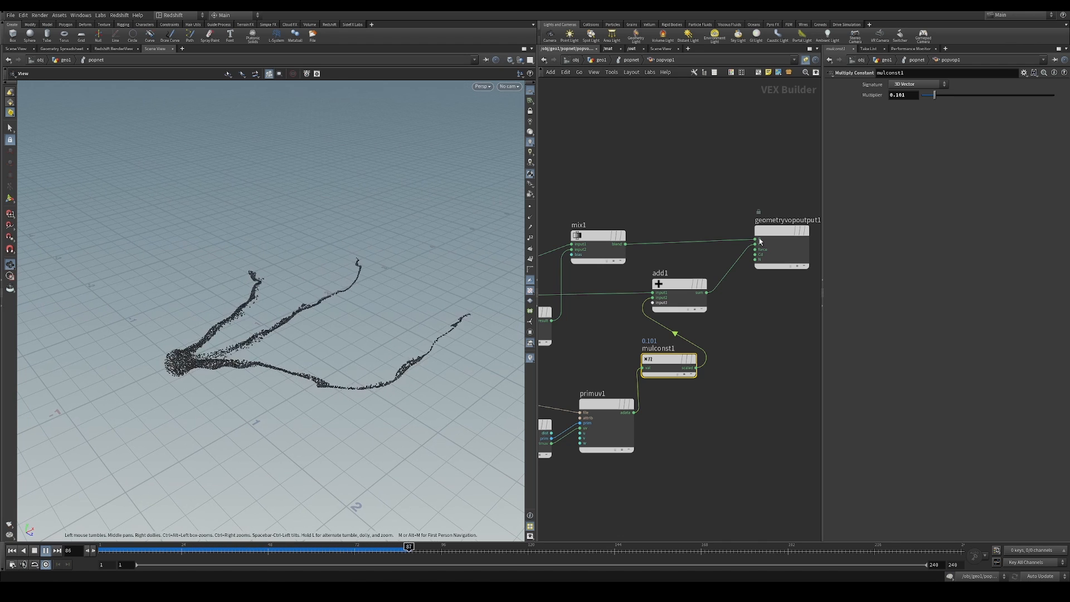
mouse_move(935, 96)
left_mouse_down()
mouse_move(926, 101)
mouse_move(948, 96)
left_mouse_up()
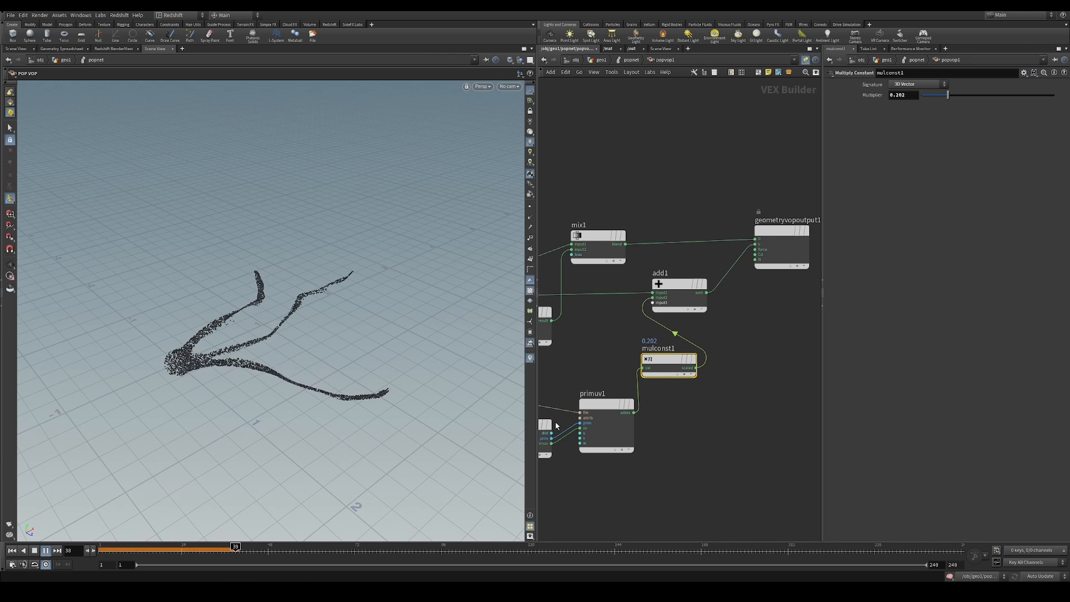
Return to the popnet level and set popwind1's noise amplitude to 1.99 and roughness to 0.657
key("u")
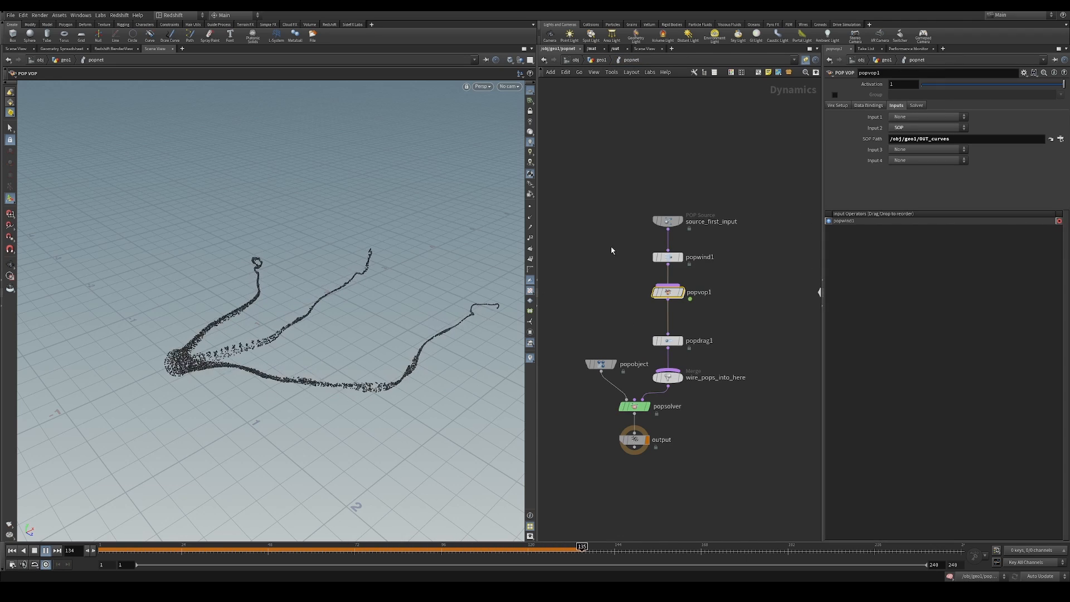
left_click(667, 257)
left_click_drag(941, 166, 950, 166)
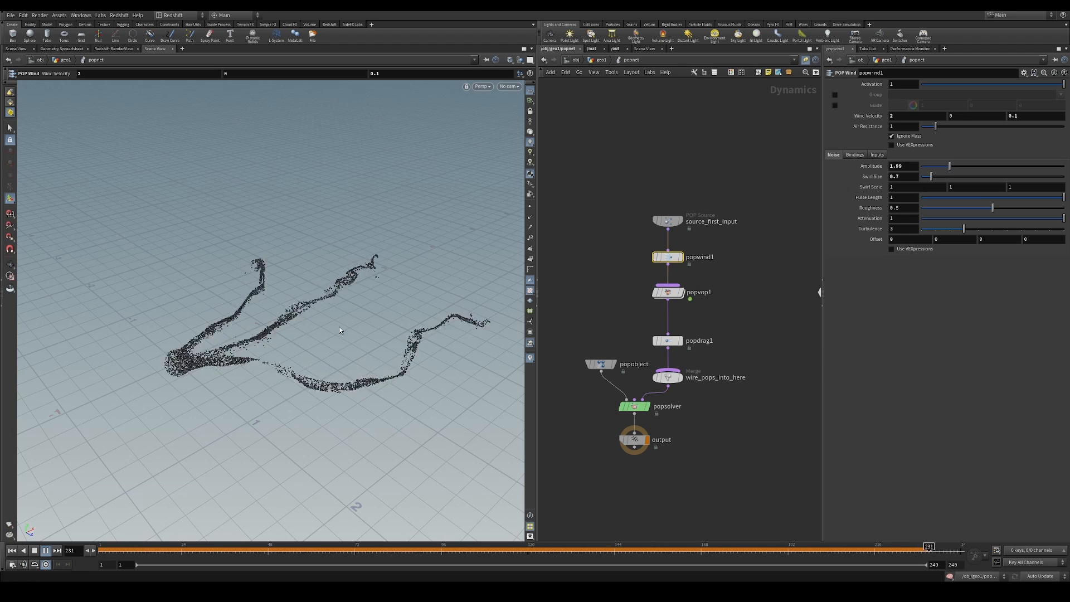
left_click_drag(339, 334, 321, 319, "alt")
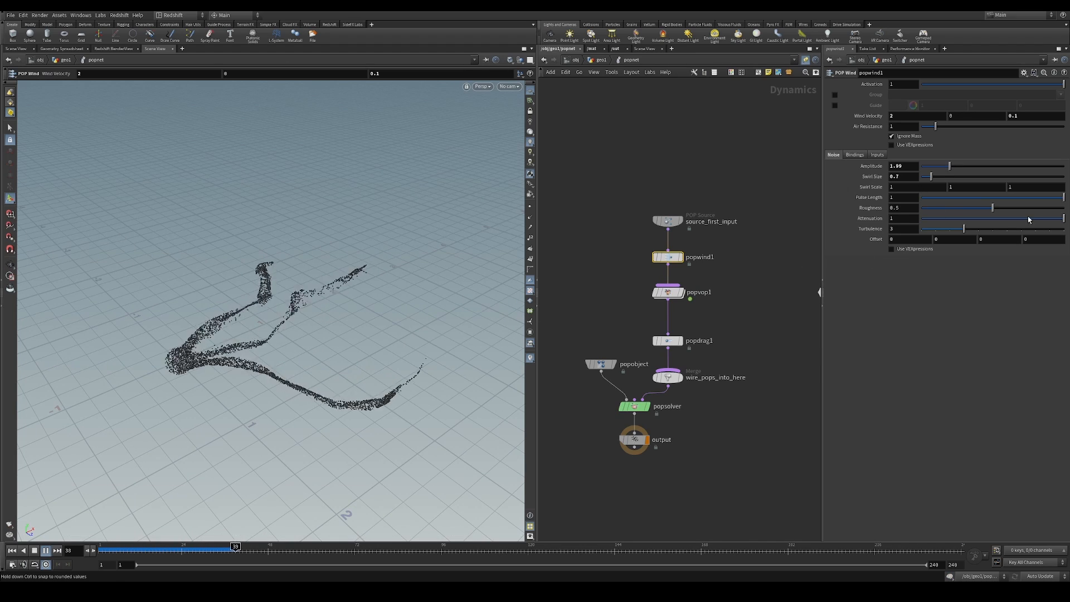
left_click(1007, 207)
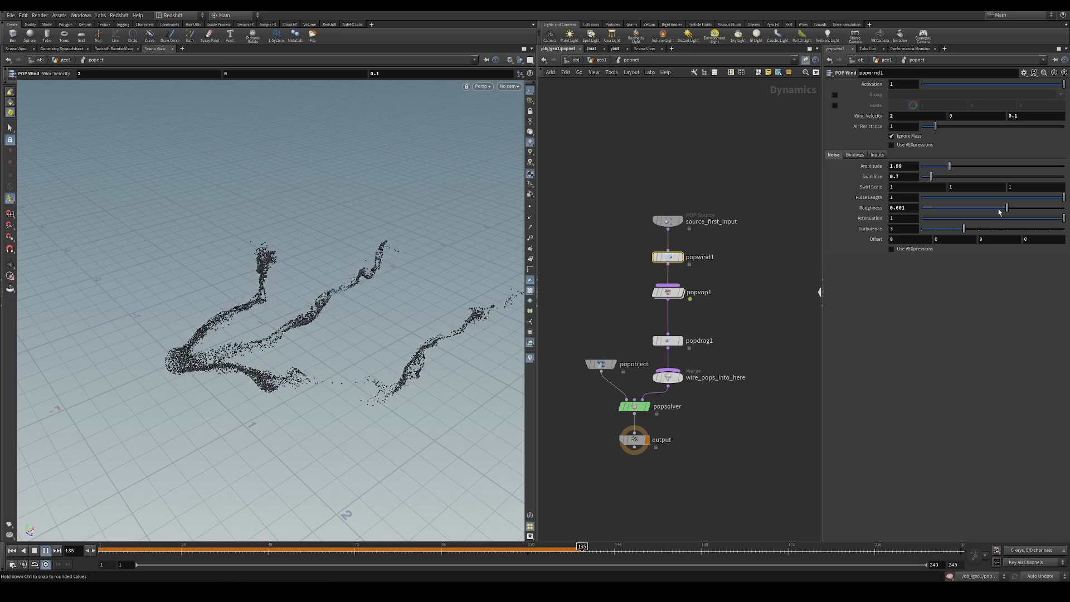
left_click_drag(1007, 207, 1015, 212)
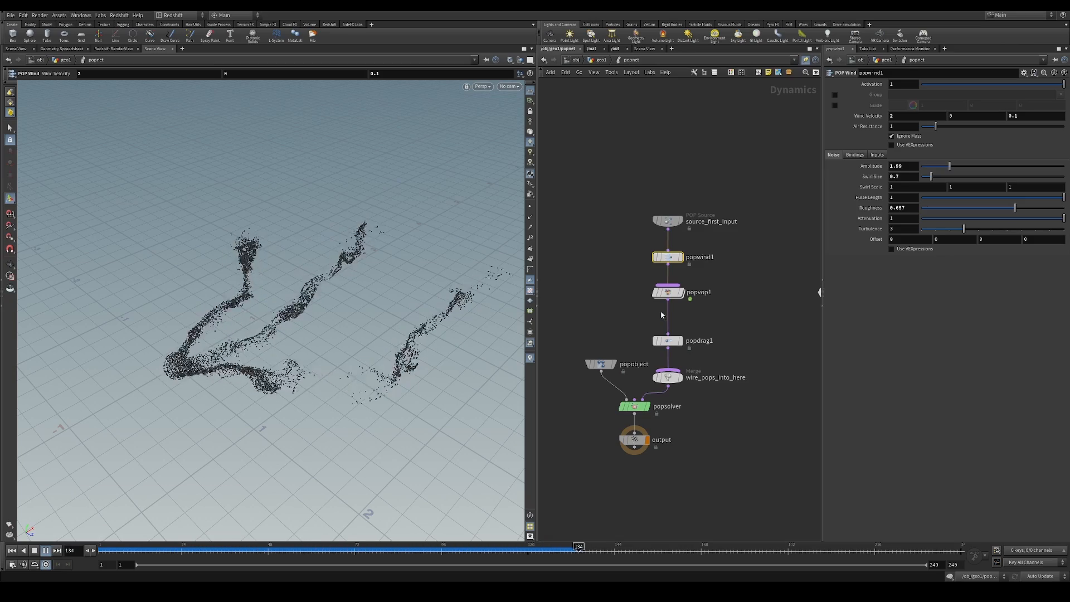
Reopen popvop1's VOP network and move primuv1 and xyzdist1 slightly closer to geometryvopglobal1
mouse_move(669, 292)
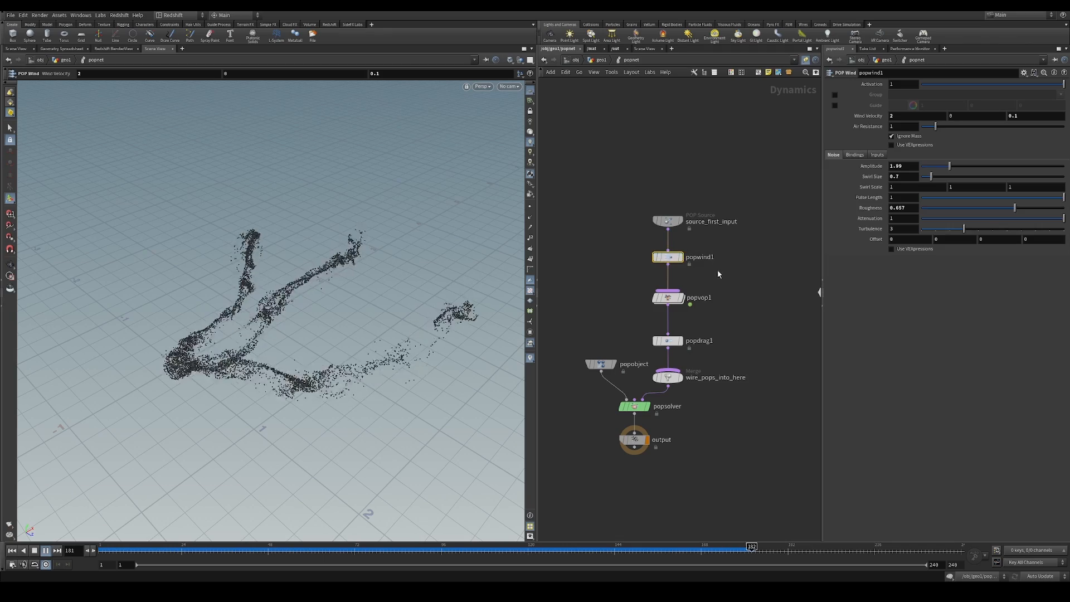
left_click_drag(614, 287, 719, 318)
double_click(668, 298)
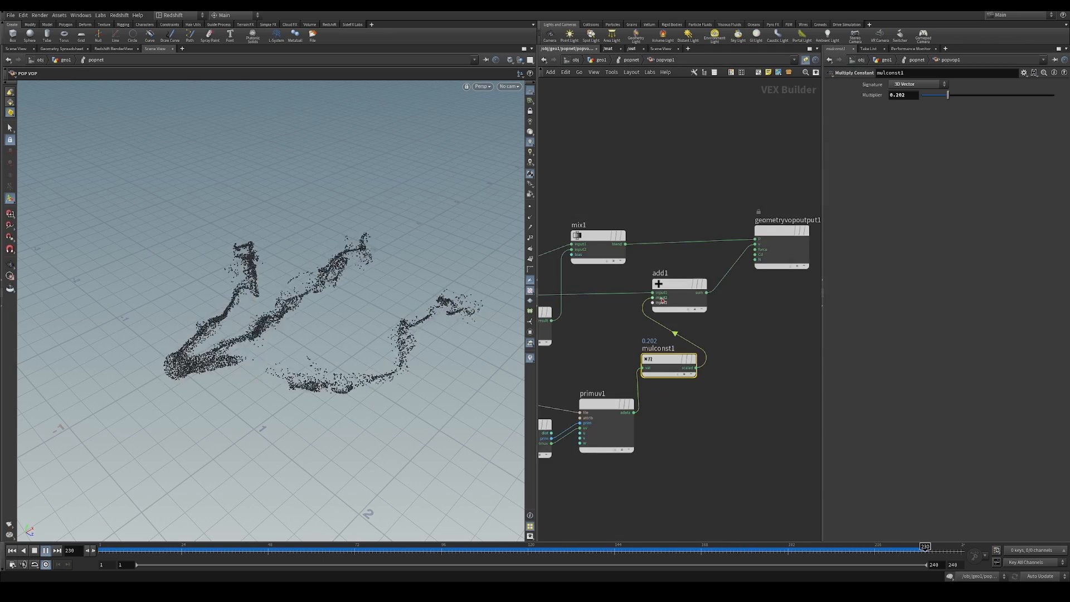
left_click_drag(617, 255, 637, 221)
middle_click_drag(646, 273, 757, 220)
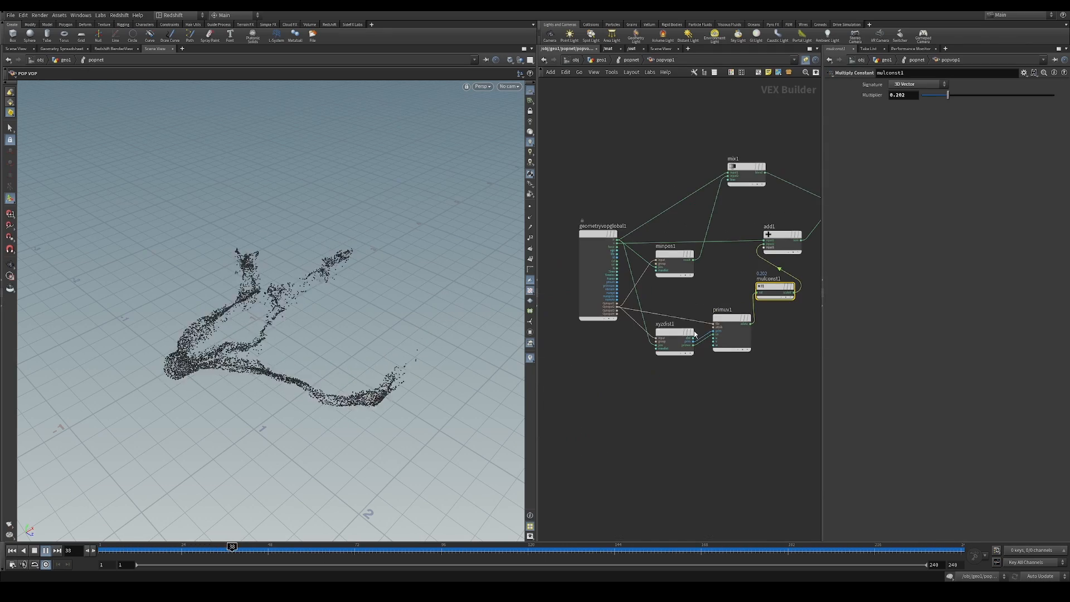
left_click_drag(678, 333, 709, 318)
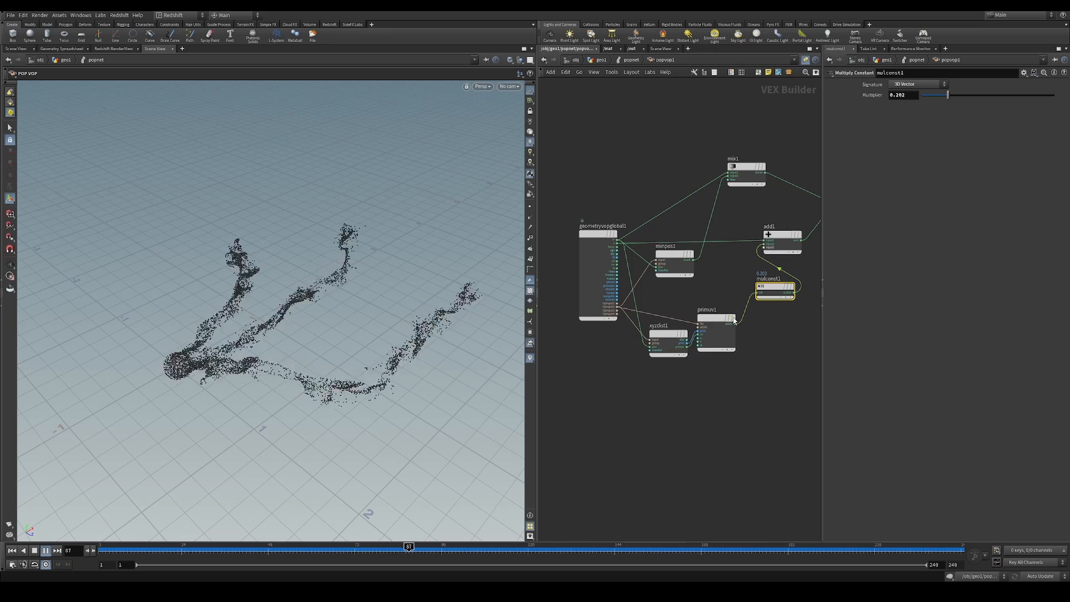
Wire xyzdist1's dist output into the bias of mix1 and replay the simulation from the first frame
scroll(699, 315, "up", 2)
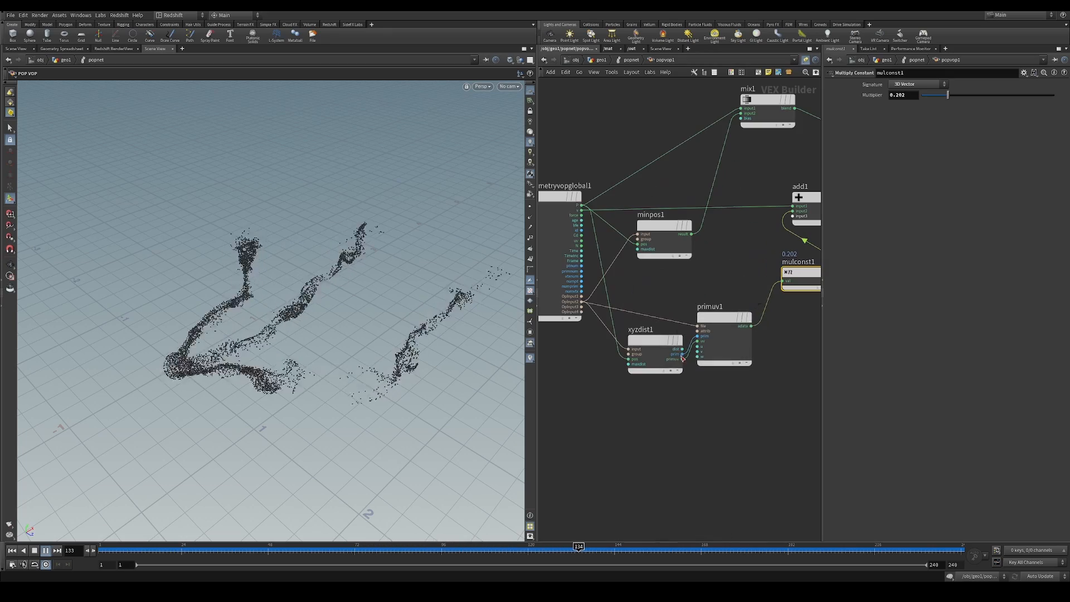
left_click(683, 349)
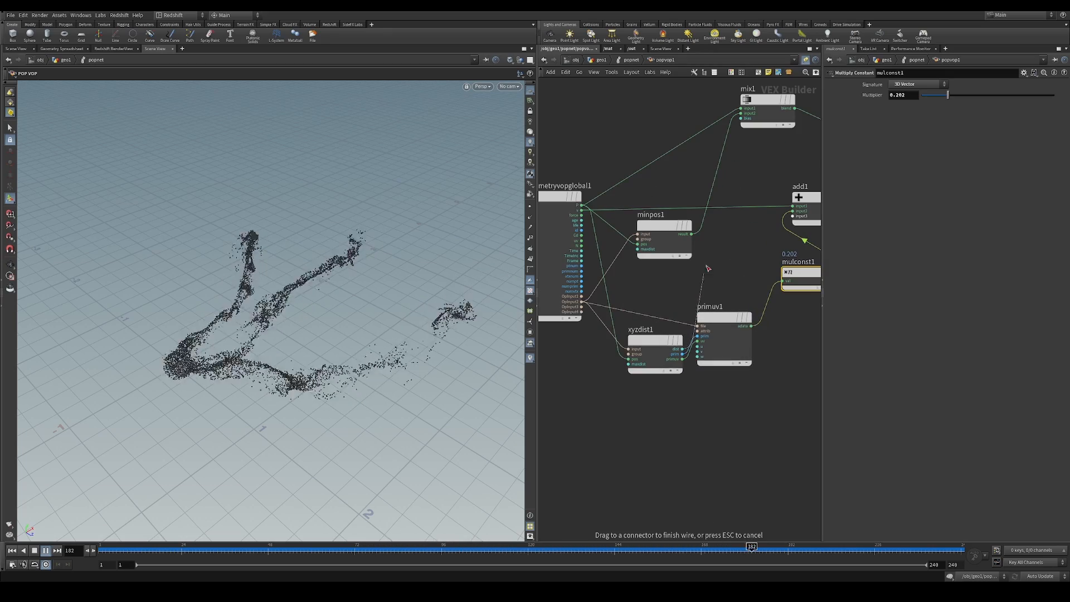
left_click(742, 114)
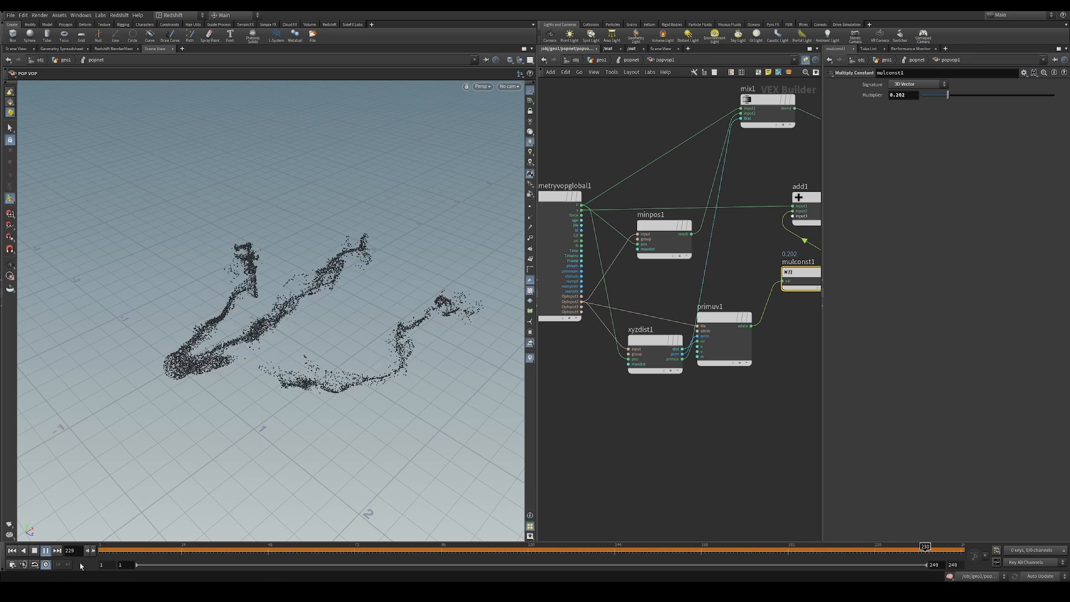
left_click(12, 551)
left_click(46, 551)
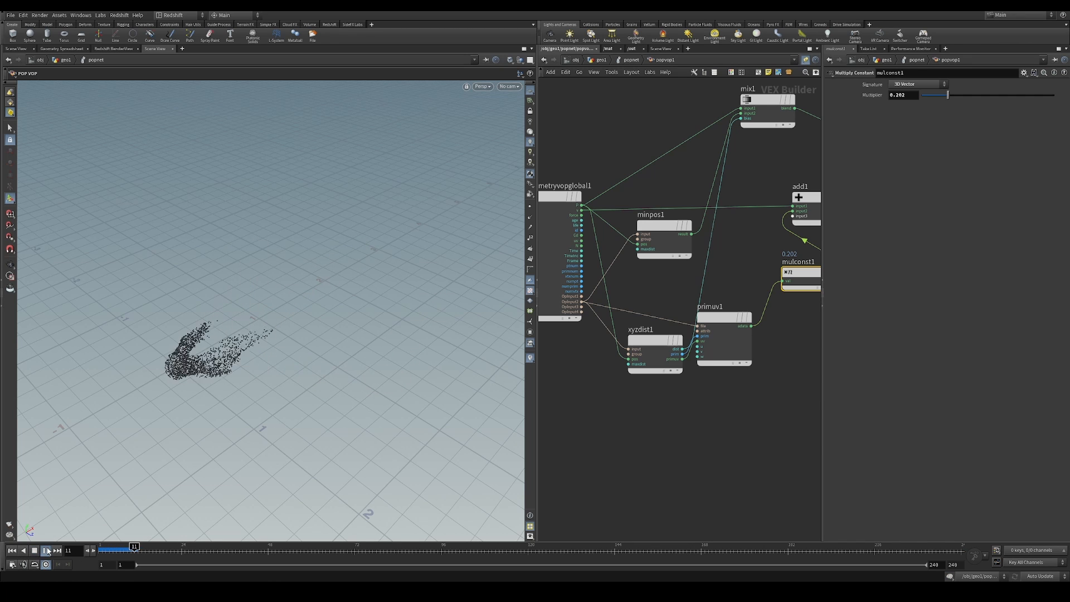
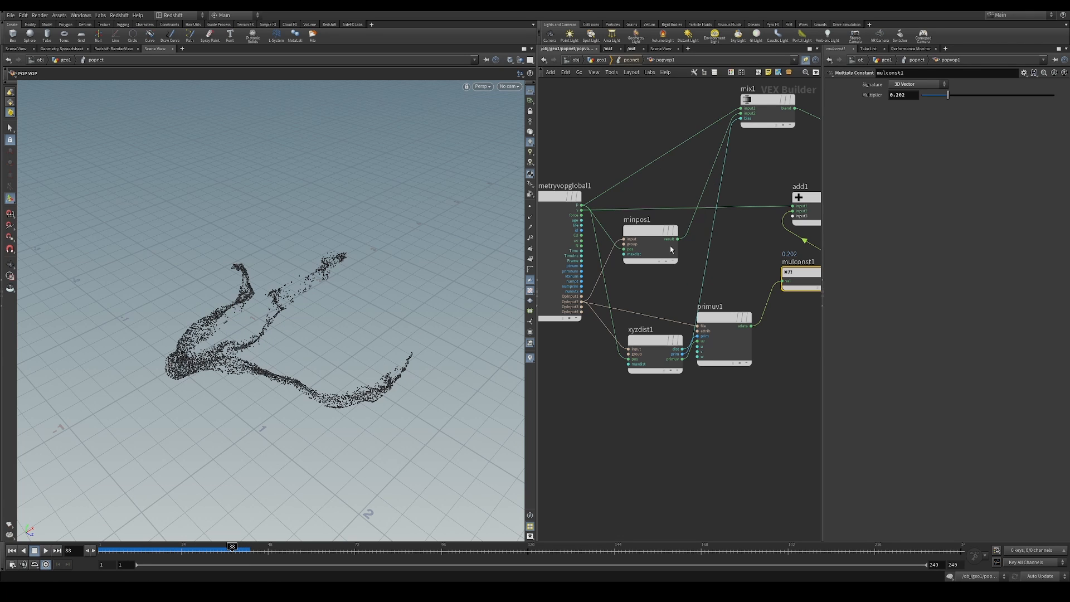
Review popwind1's settings at the popnet level, reopen popvop1's network and replay the simulation from the first frame
key("u")
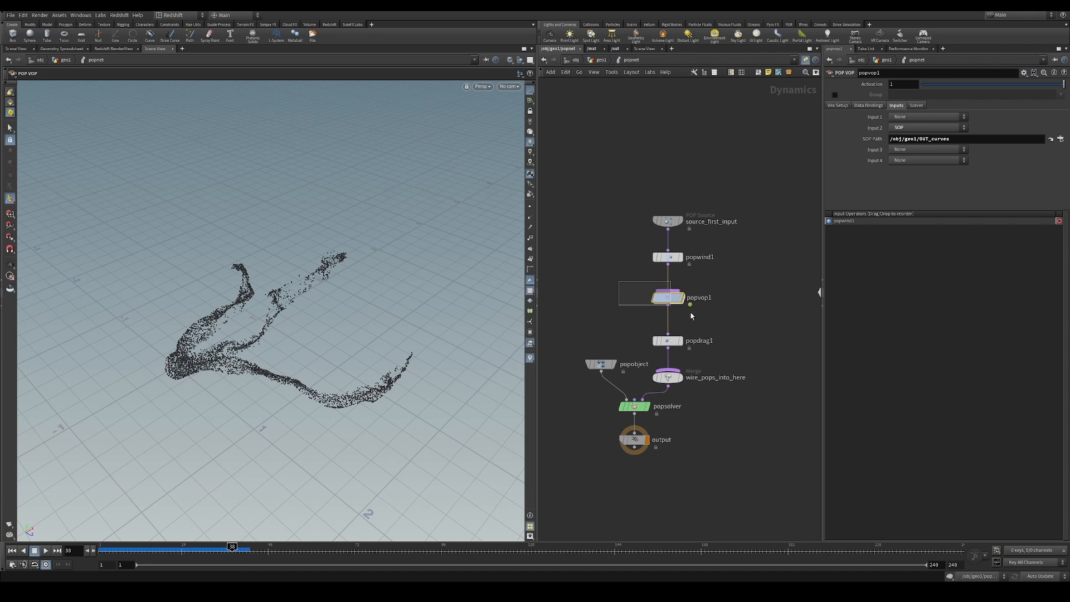
left_click_drag(632, 243, 686, 264)
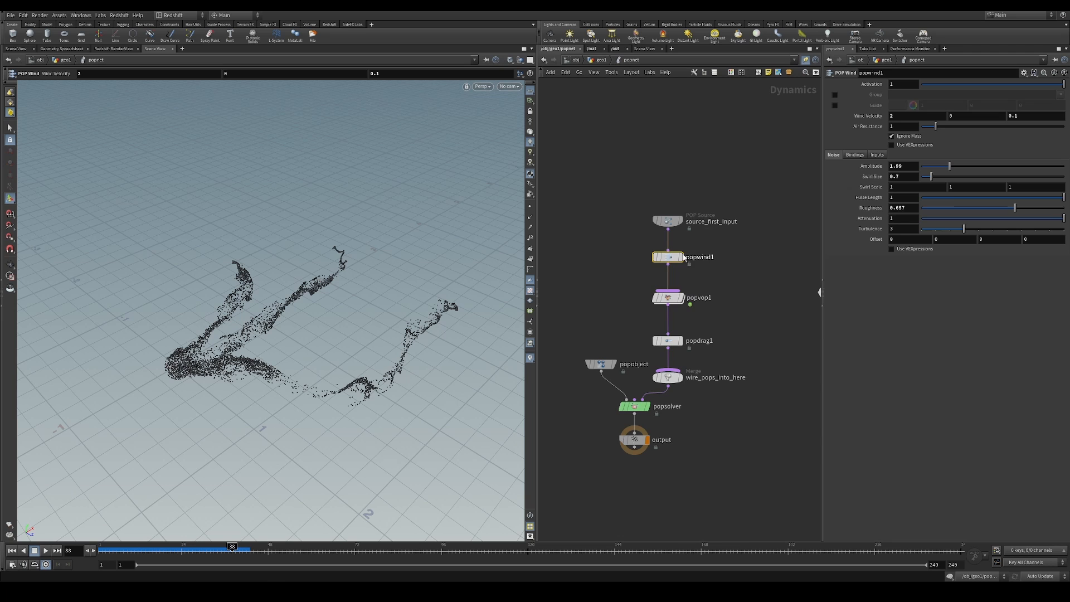
double_click(669, 298)
left_click(11, 551)
left_click(45, 551)
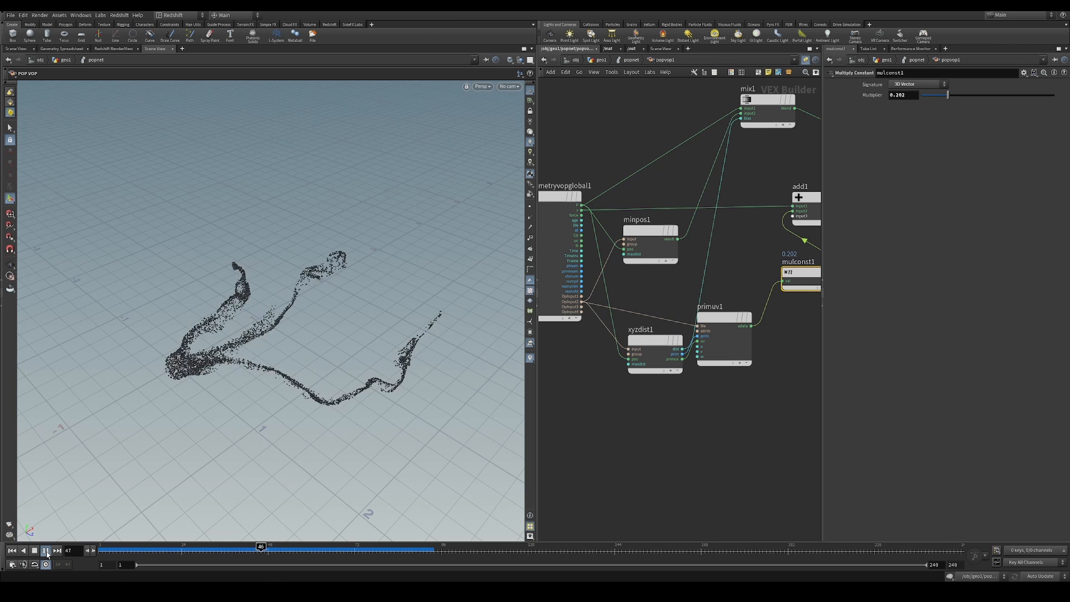
left_click(47, 551)
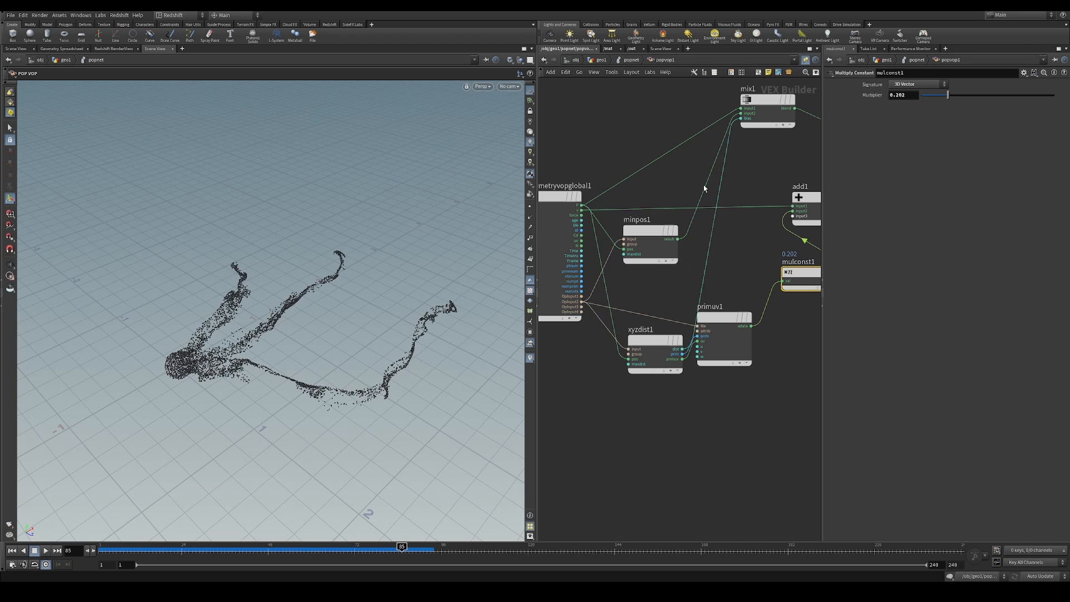
Disconnect xyzdist1's dist output from the bias input of mix1
middle_click_drag(713, 178, 663, 281)
key("Delete")
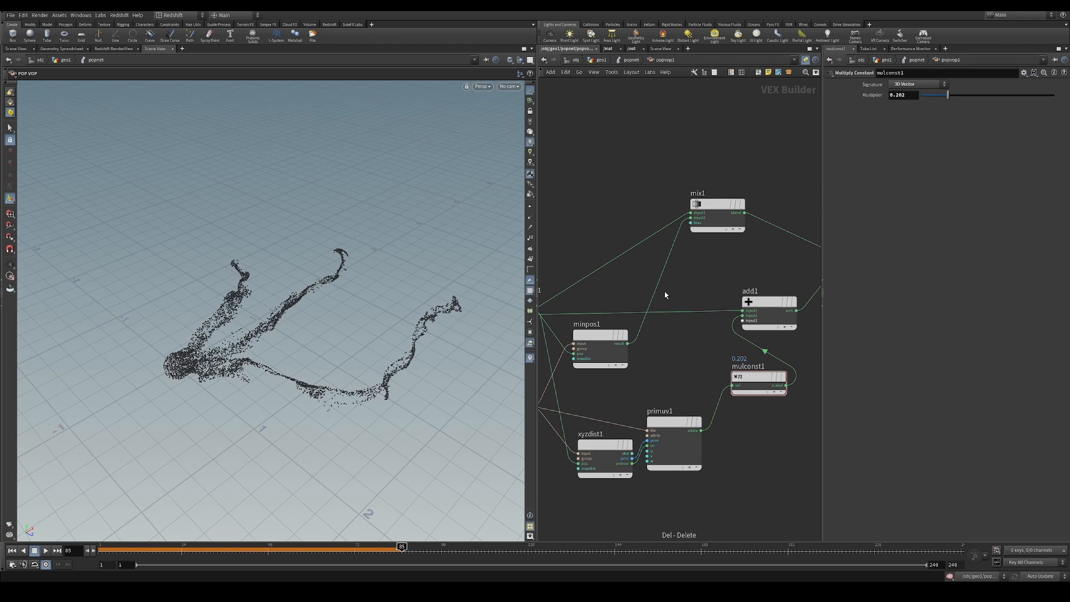
middle_click_drag(707, 275, 673, 292)
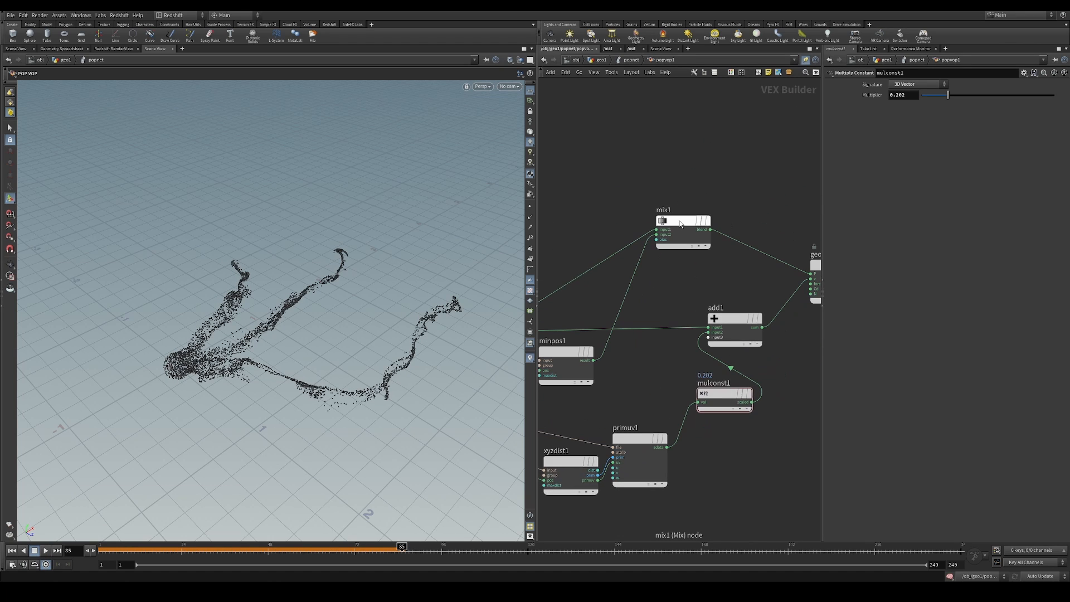
Add a Parameter node before mix1, wire it into mix1's bias, and set its name and label to offset
left_click(679, 222)
key("Tab")
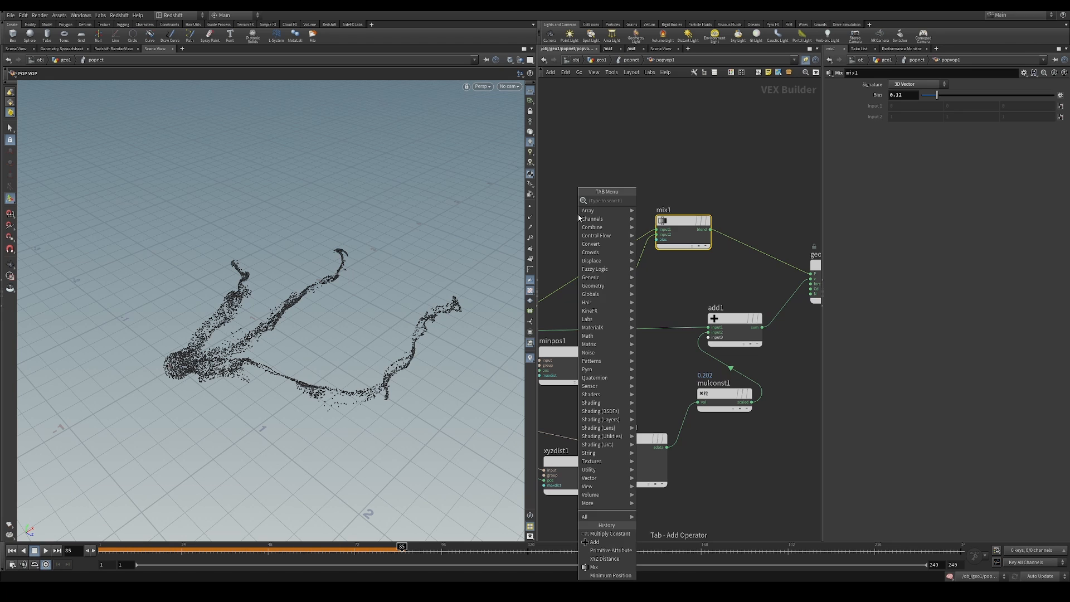
type("par")
left_click(658, 201)
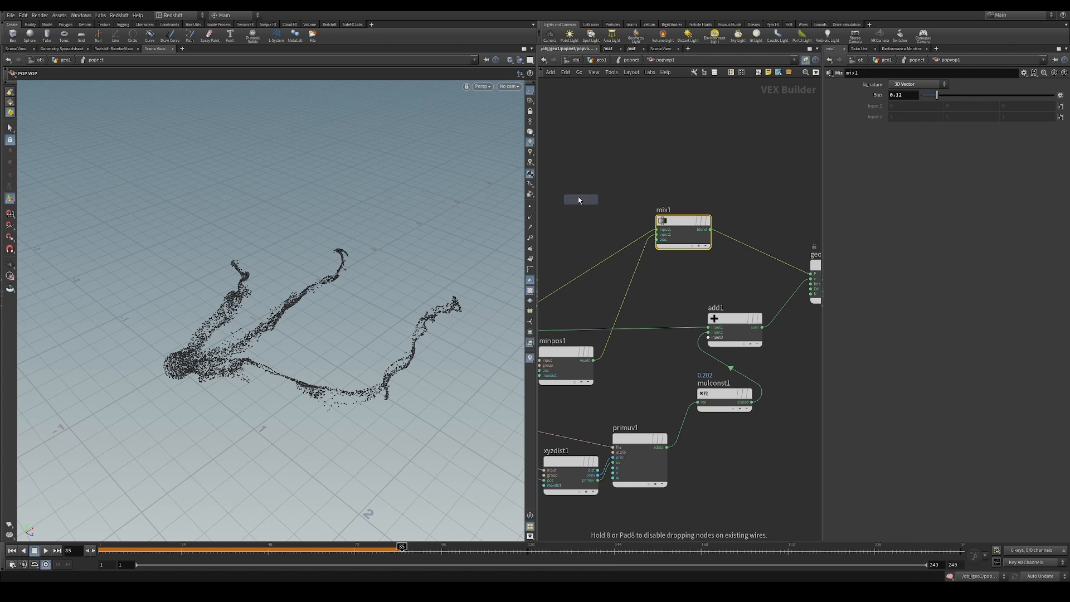
left_click(604, 216)
left_click(658, 241)
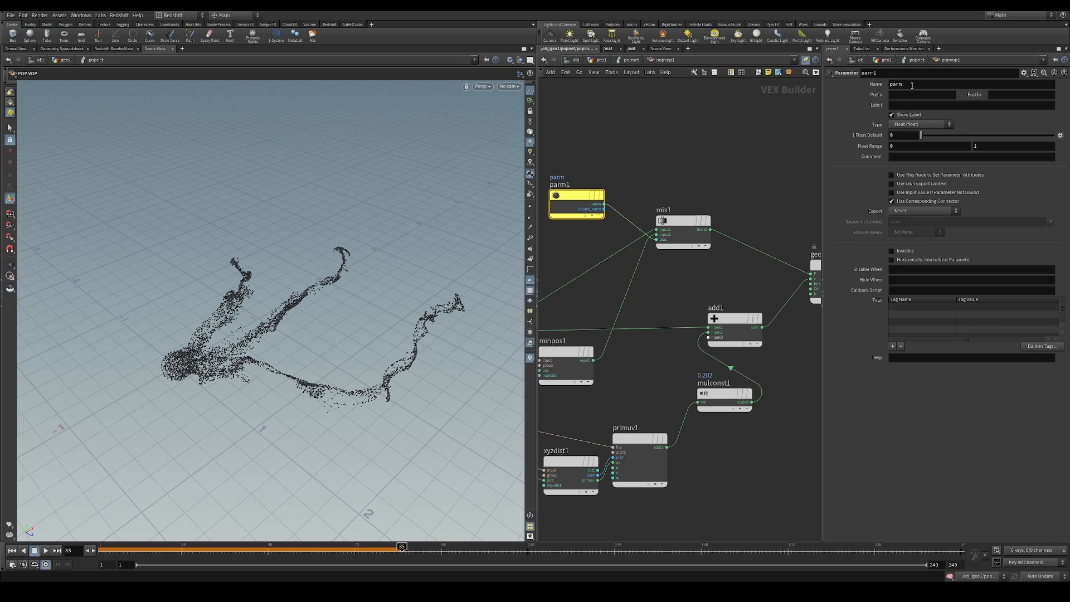
type("offset")
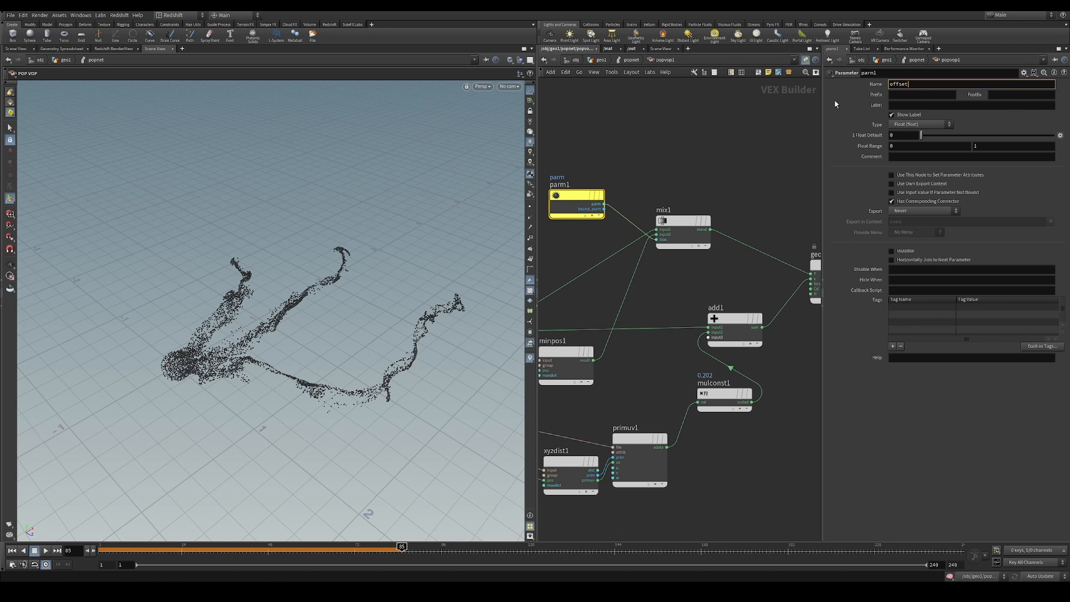
left_click(896, 104)
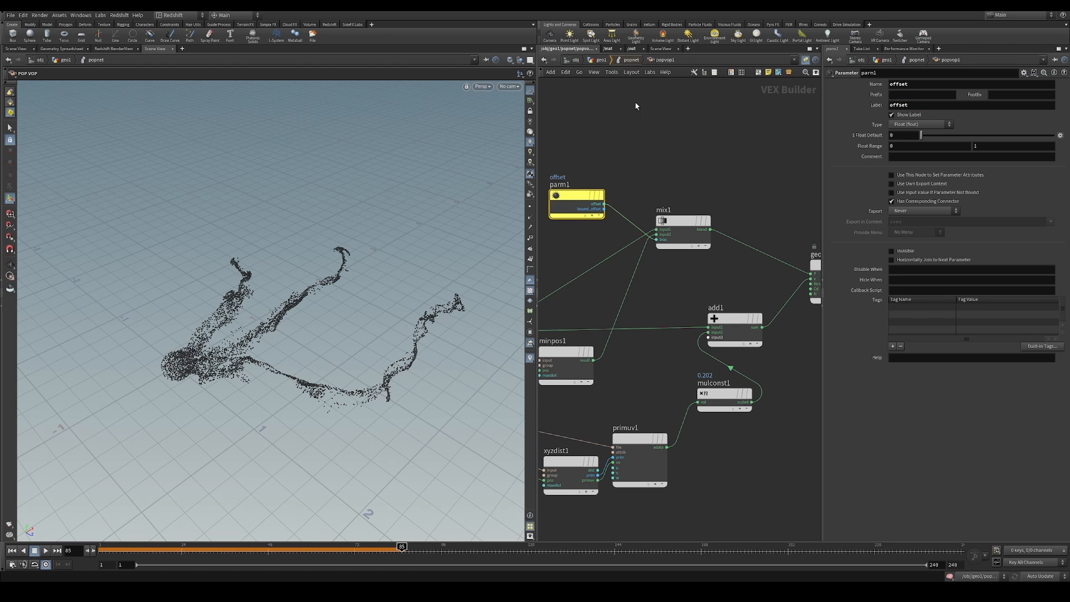
Return to the popnet level, restart the simulation and tune popvop1's offset while it plays, ending at 0.141
key("u")
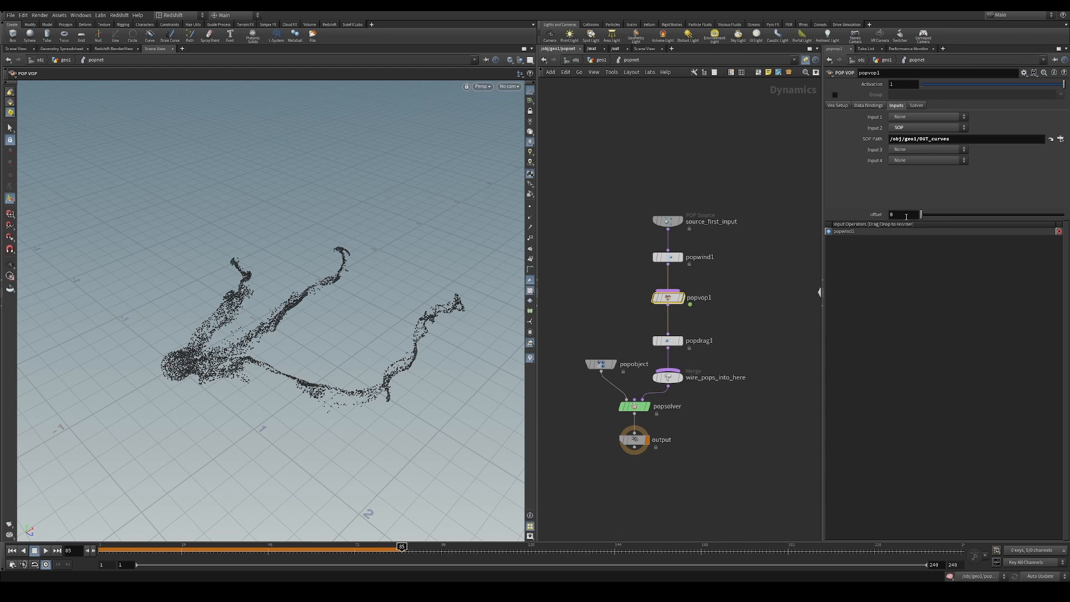
left_click(12, 551)
left_click(46, 551)
left_click_drag(927, 215, 951, 215)
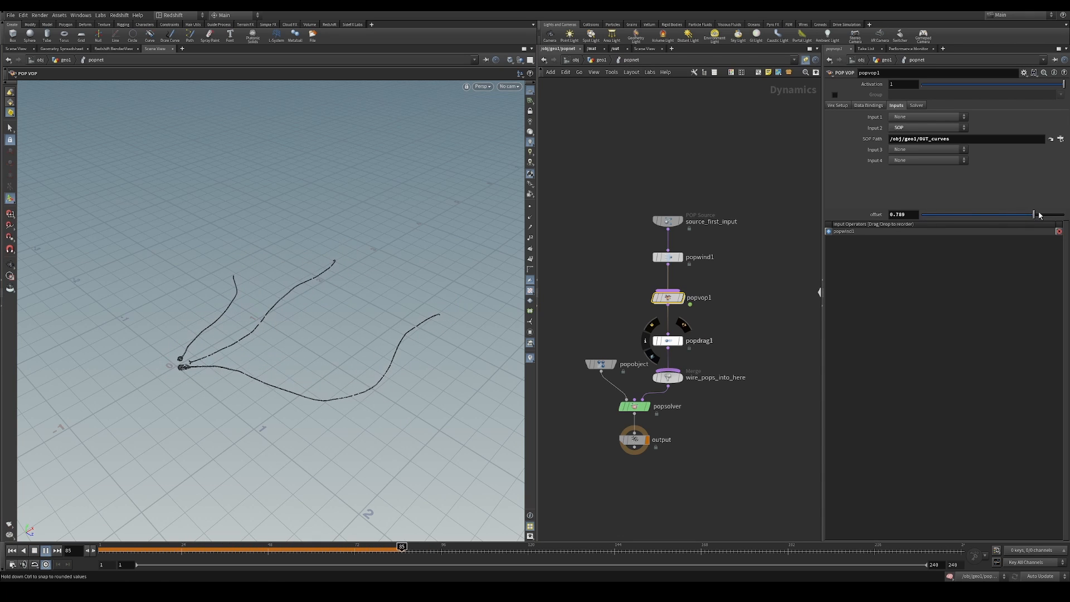
left_click_drag(1039, 215, 955, 227)
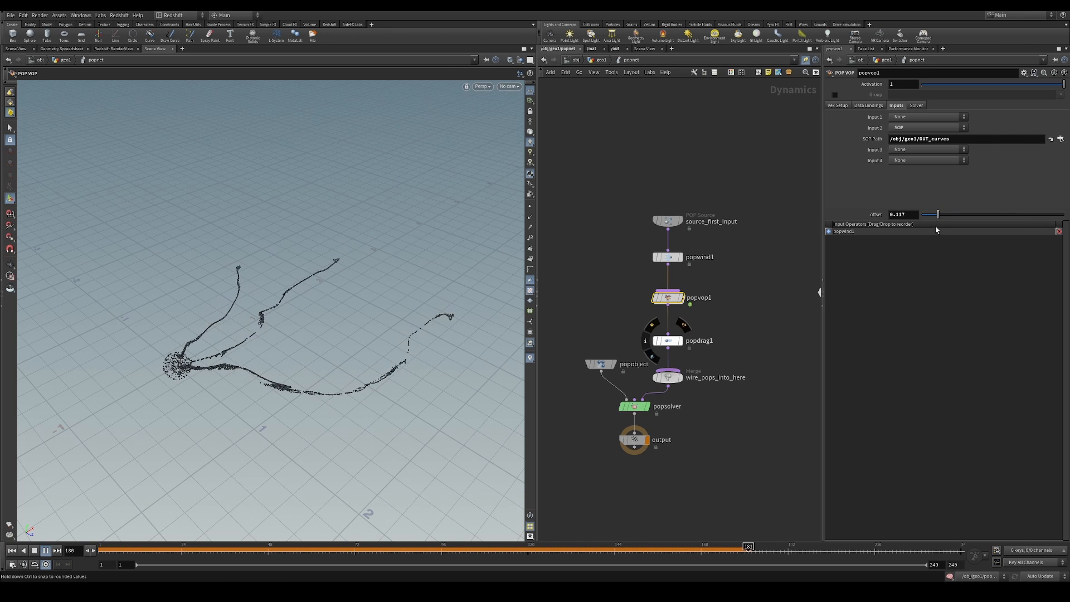
left_click_drag(1024, 227, 942, 224)
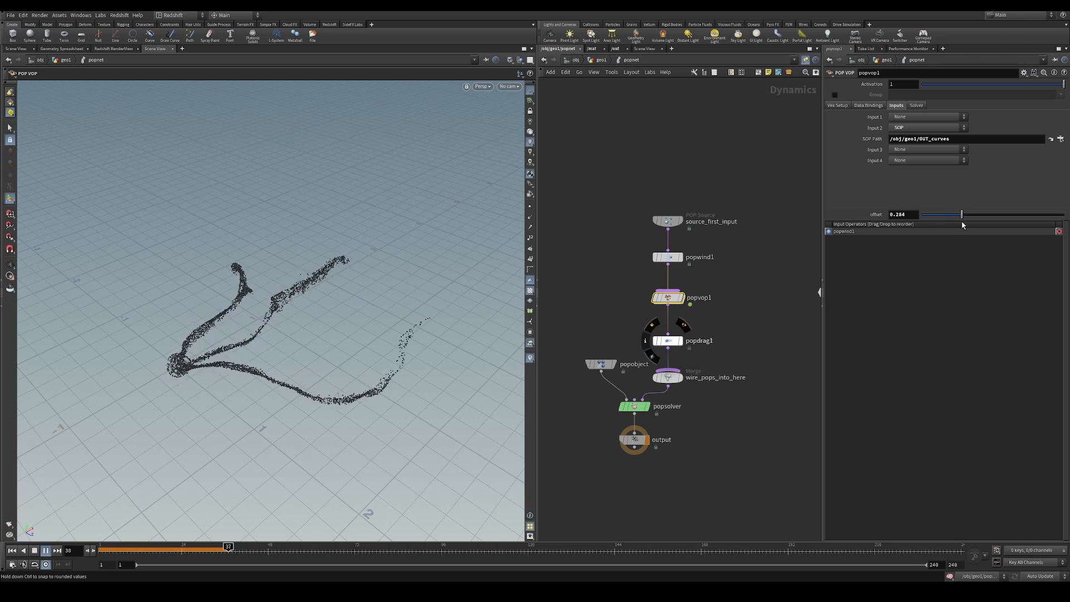
left_click_drag(323, 318, 270, 323, "alt")
left_click_drag(323, 289, 277, 324, "alt")
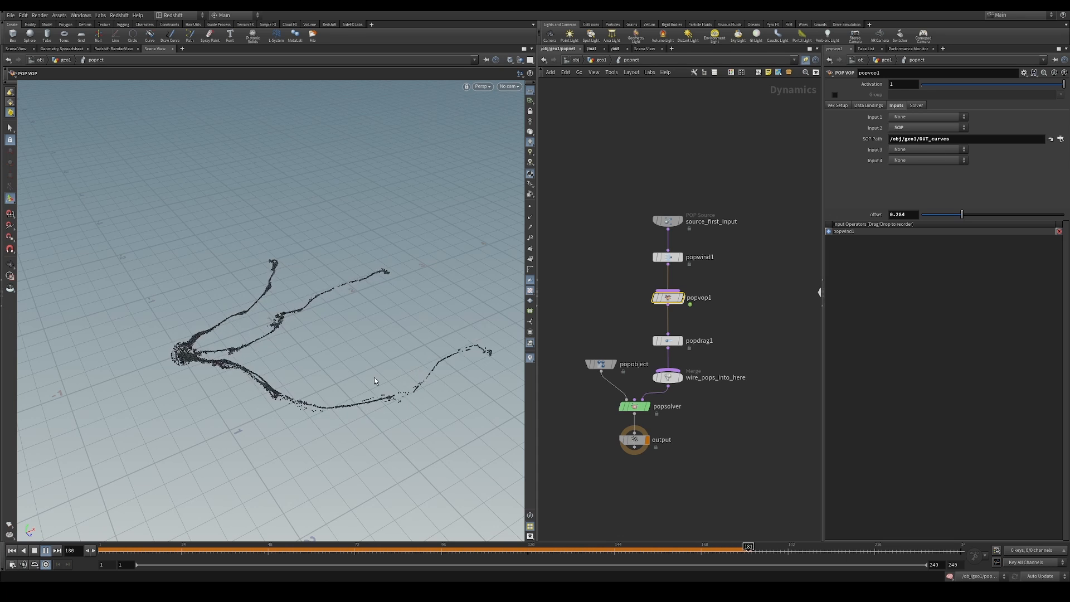
left_click_drag(962, 216, 941, 217)
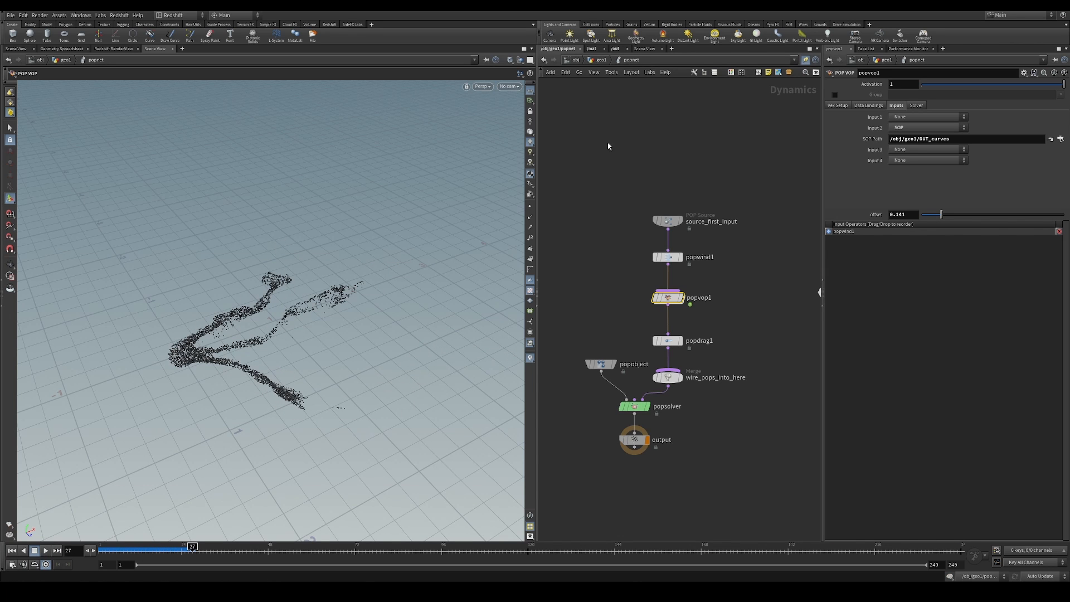
Go up to geo1, activate drawcurve1 for drawing in the viewport, and return to the first frame
left_click(604, 61)
left_click_drag(676, 190, 739, 235)
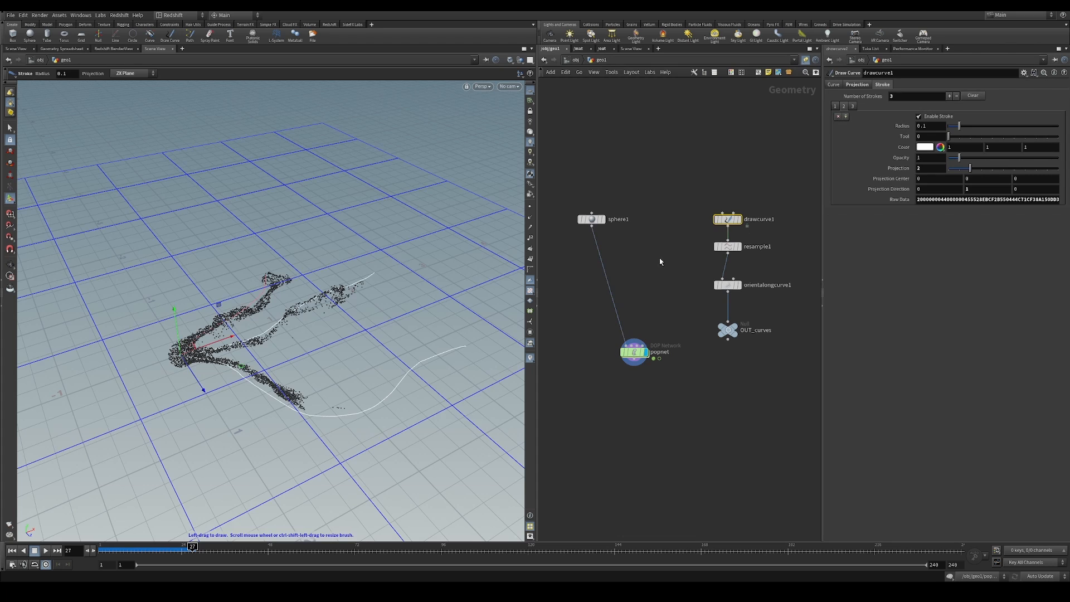
mouse_move(238, 326)
left_mouse_down()
mouse_move(280, 400)
mouse_move(279, 366)
left_mouse_up()
key("Return")
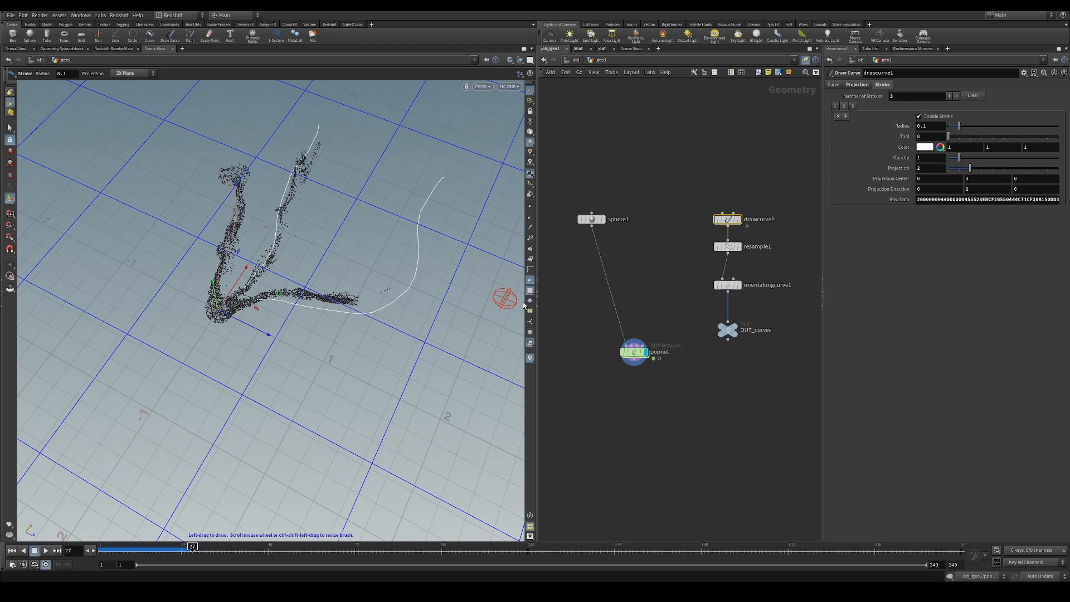
left_click(10, 550)
key("ctrl+z")
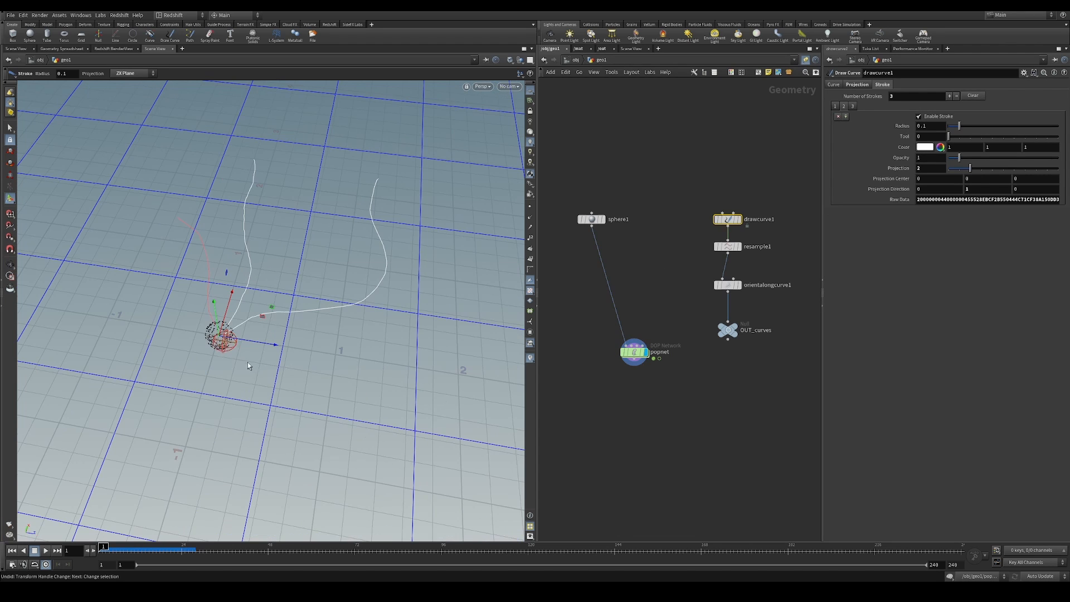
Draw three more curves outward from the sphere on the ZX plane, one of them curling into a spiral
mouse_move(367, 430)
left_mouse_down()
mouse_move(462, 363)
mouse_move(395, 337)
mouse_move(416, 373)
mouse_move(404, 353)
left_mouse_up()
middle_click_drag(326, 365, 393, 340, "alt")
left_click_drag(393, 339, 403, 339, "alt")
mouse_move(288, 314)
left_mouse_down()
mouse_move(247, 373)
mouse_move(45, 427)
left_mouse_up()
mouse_move(283, 315)
left_mouse_down()
mouse_move(131, 327)
mouse_move(47, 301)
left_mouse_up()
mouse_move(201, 291)
left_mouse_down("alt")
mouse_move(115, 263)
mouse_move(201, 362)
mouse_move(310, 301)
left_mouse_up("alt")
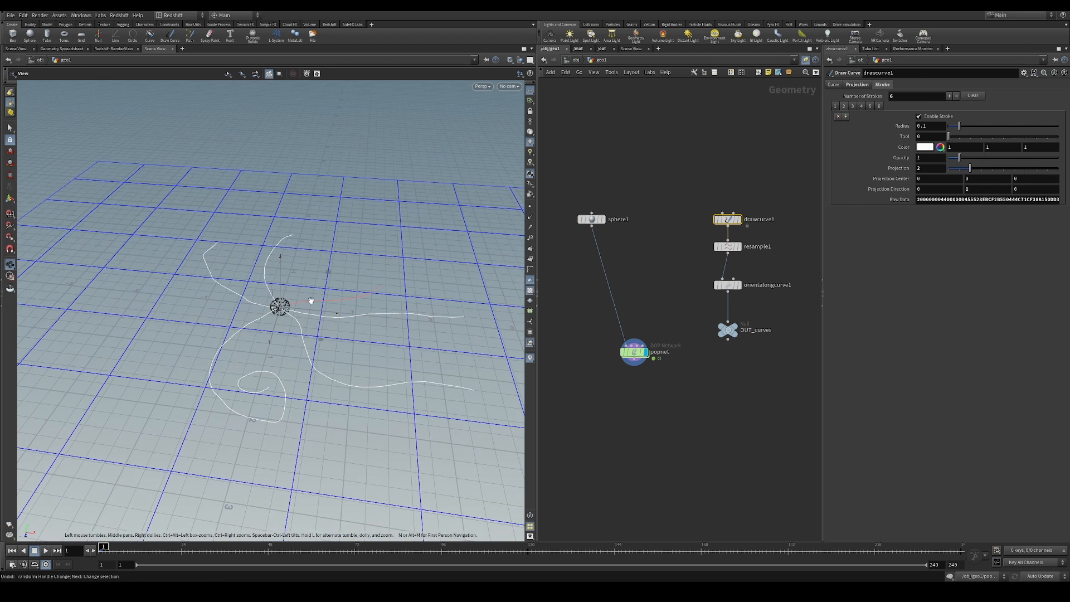
Enter popnet and play the simulation to check the particle flow along all six curves
double_click(637, 357)
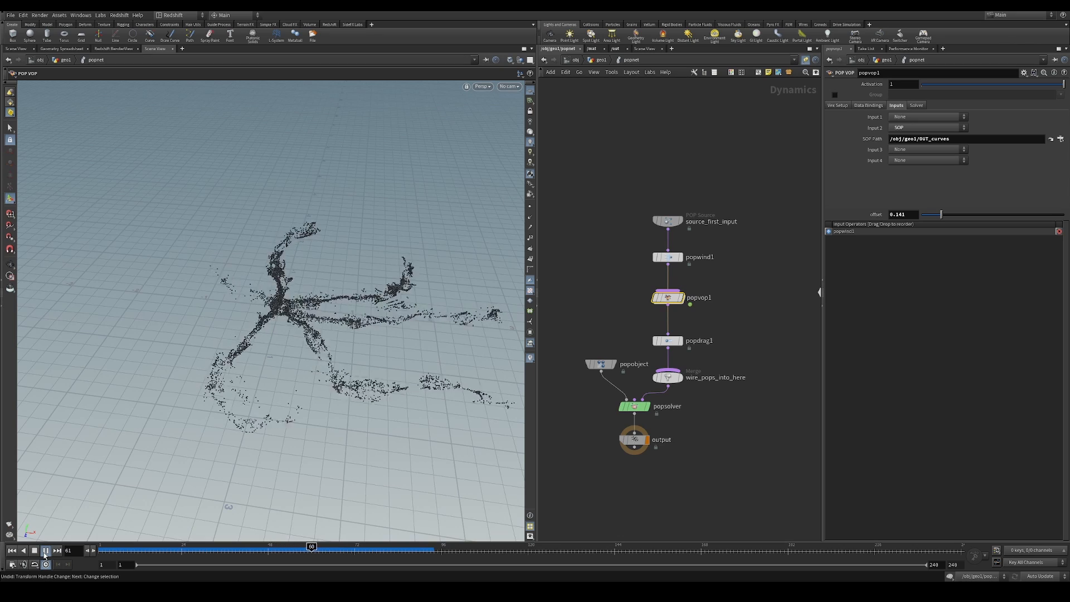
left_click(44, 553)
left_click_drag(181, 354, 257, 315, "alt")
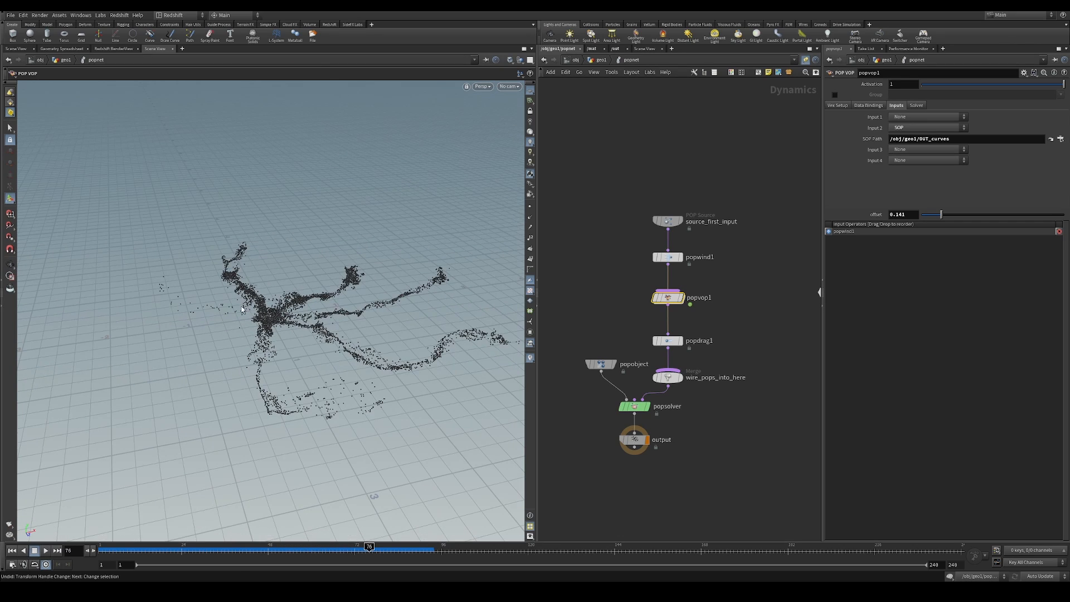
left_click(46, 551)
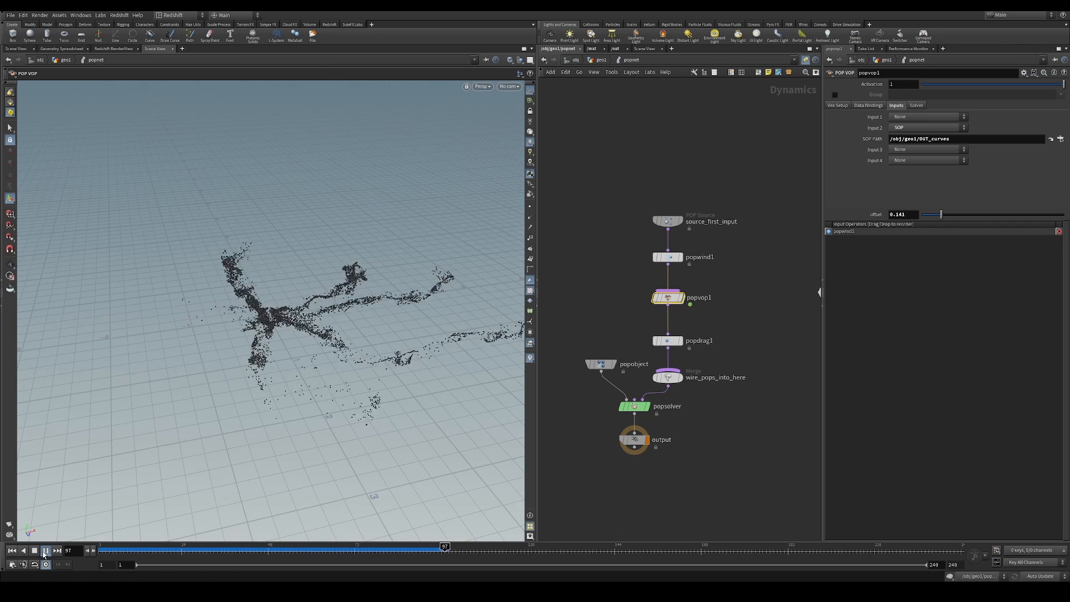
Return to geo1, select resample1 to show its curves, and shift orientalongcurve1 and popnet slightly lower in the network
left_click(599, 60)
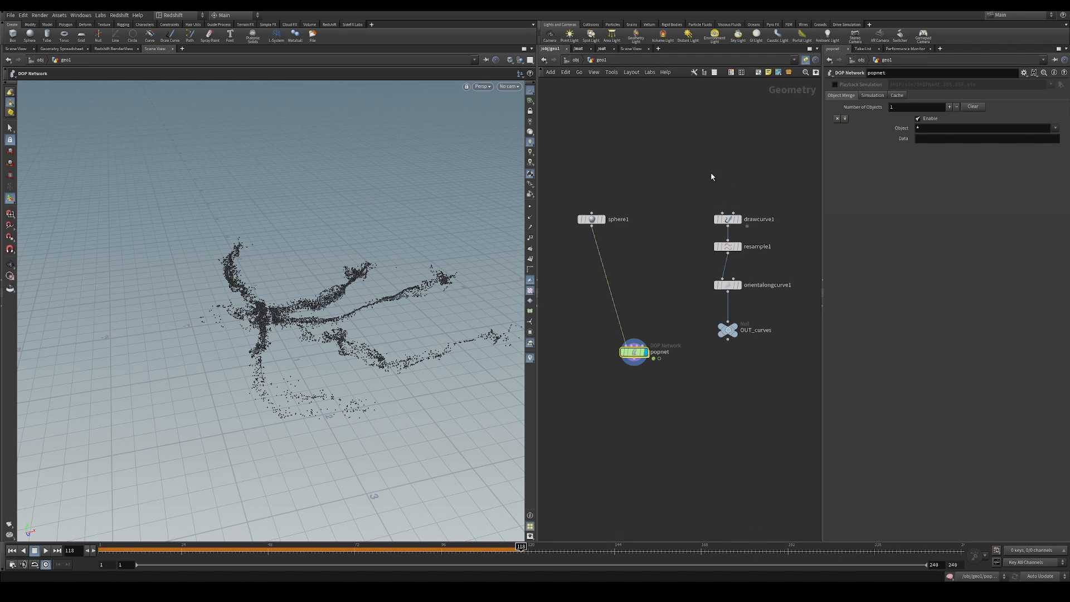
left_click(739, 251)
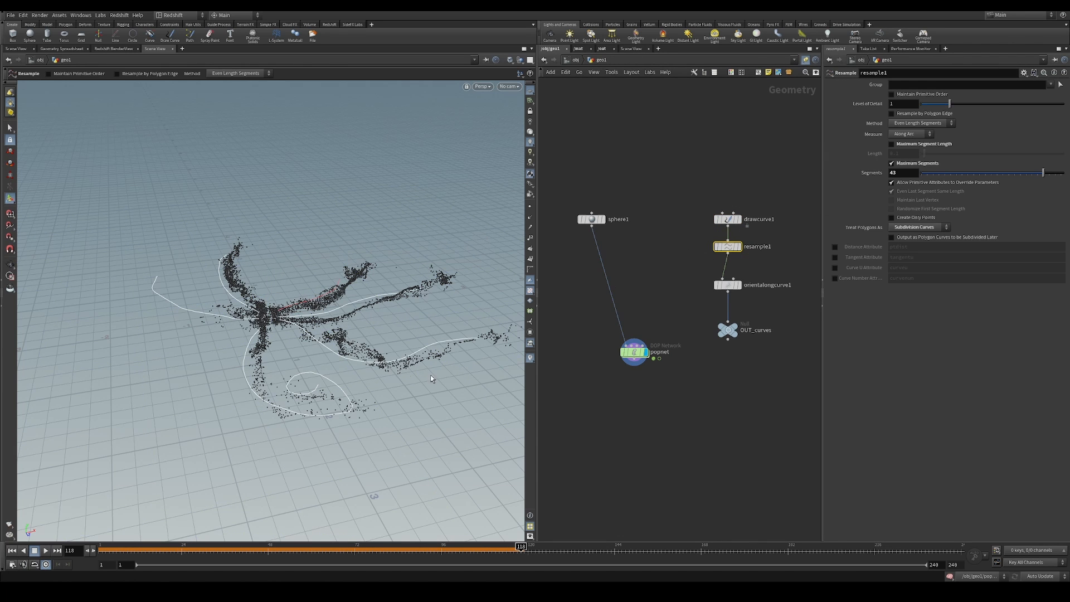
left_click_drag(431, 379, 379, 331, "alt")
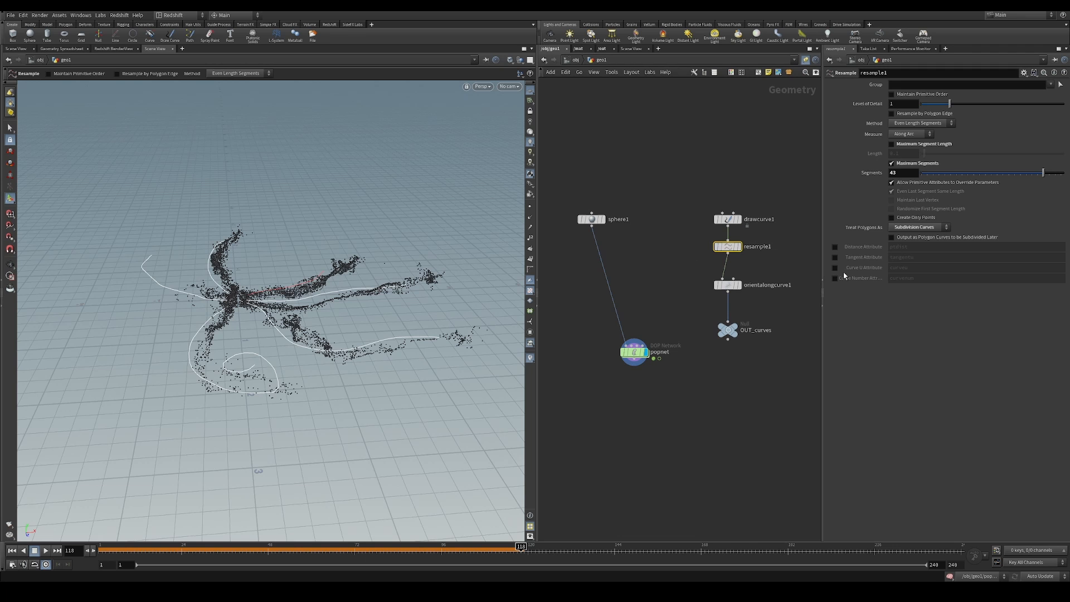
left_click_drag(728, 285, 728, 295)
left_click_drag(307, 330, 330, 323, "alt")
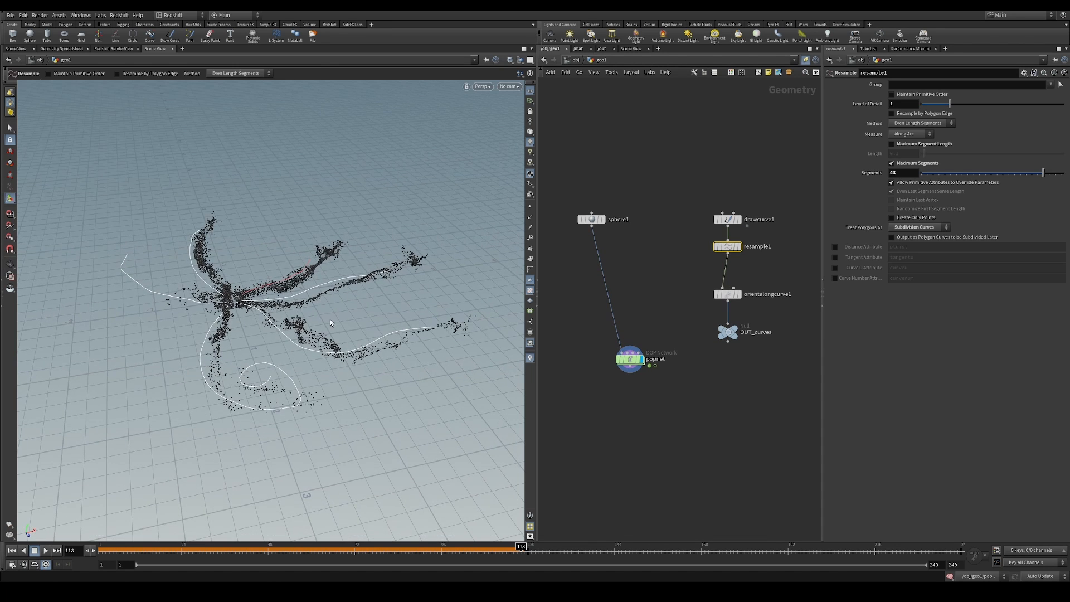
left_click_drag(237, 480, 233, 497, "alt")
Replay the simulation from the first frame at the geo1 level to examine the particle motion
left_click(13, 552)
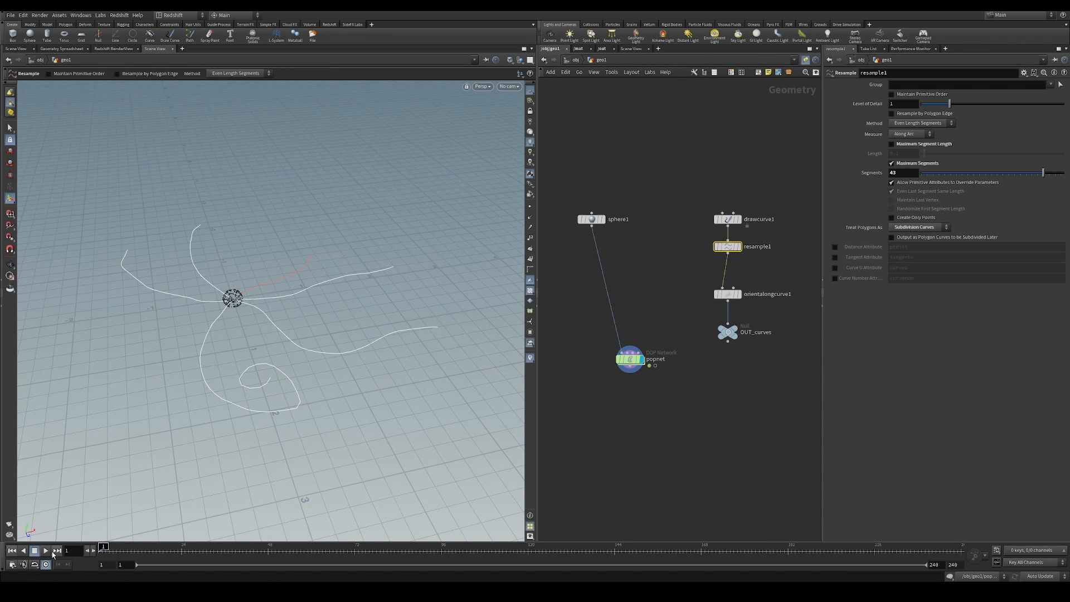
left_click(46, 550)
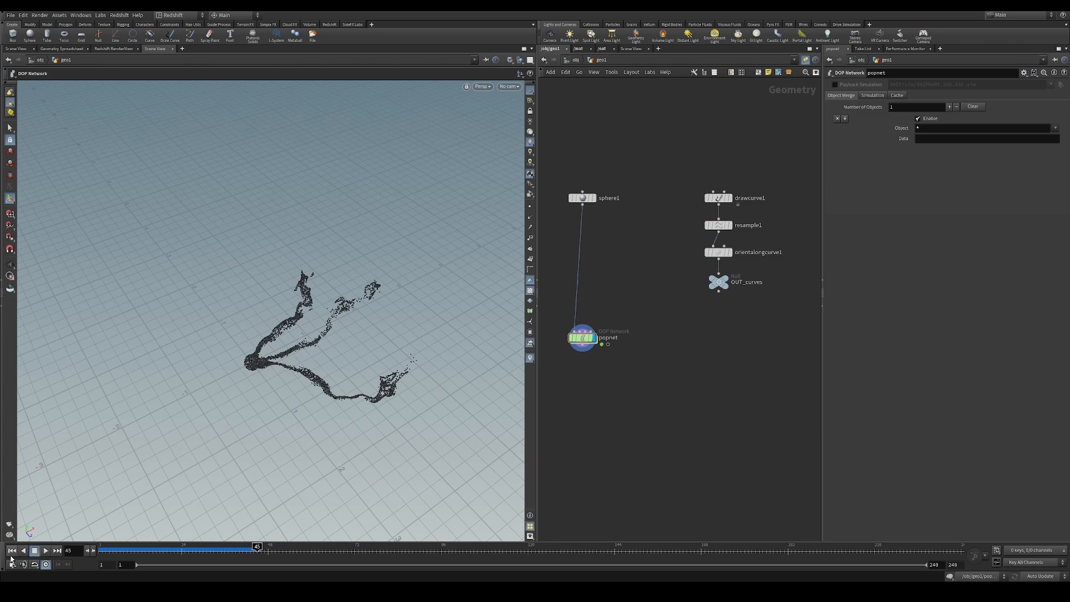
left_click(12, 551)
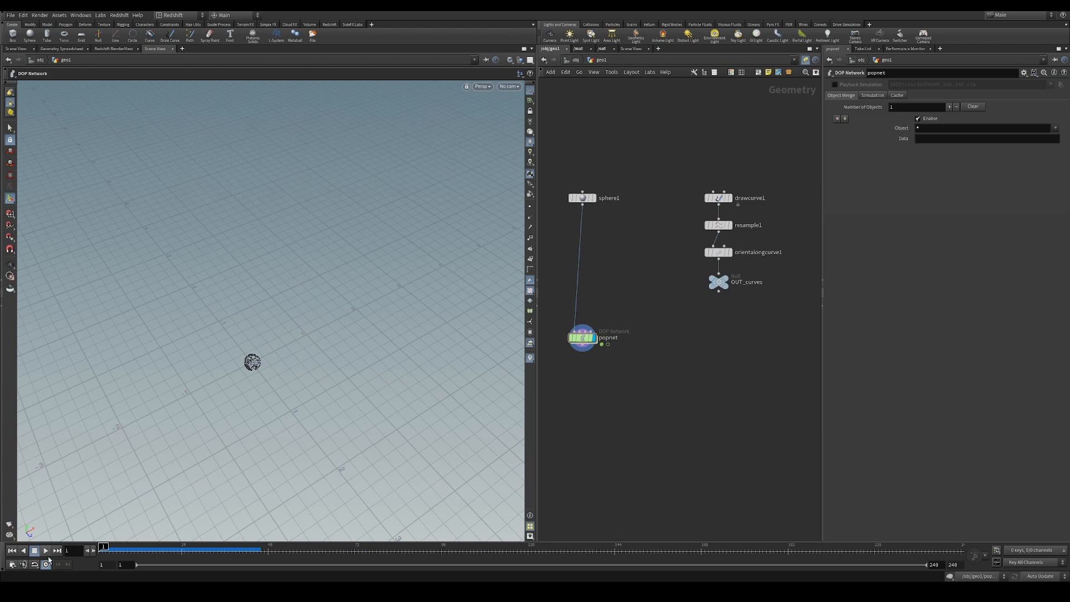
left_click(47, 551)
left_click(47, 551)
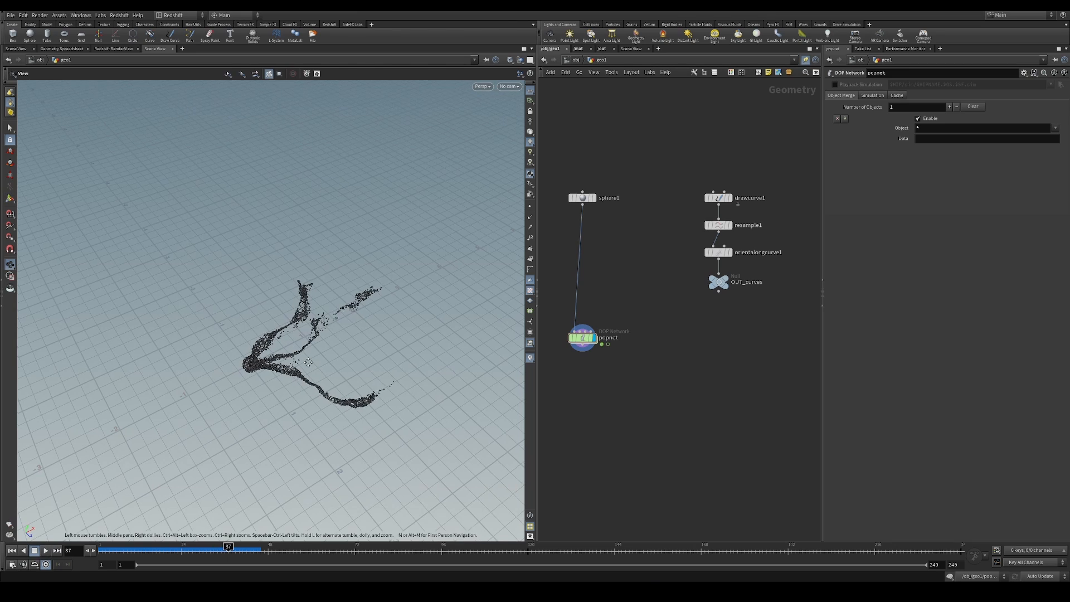
key("Tab")
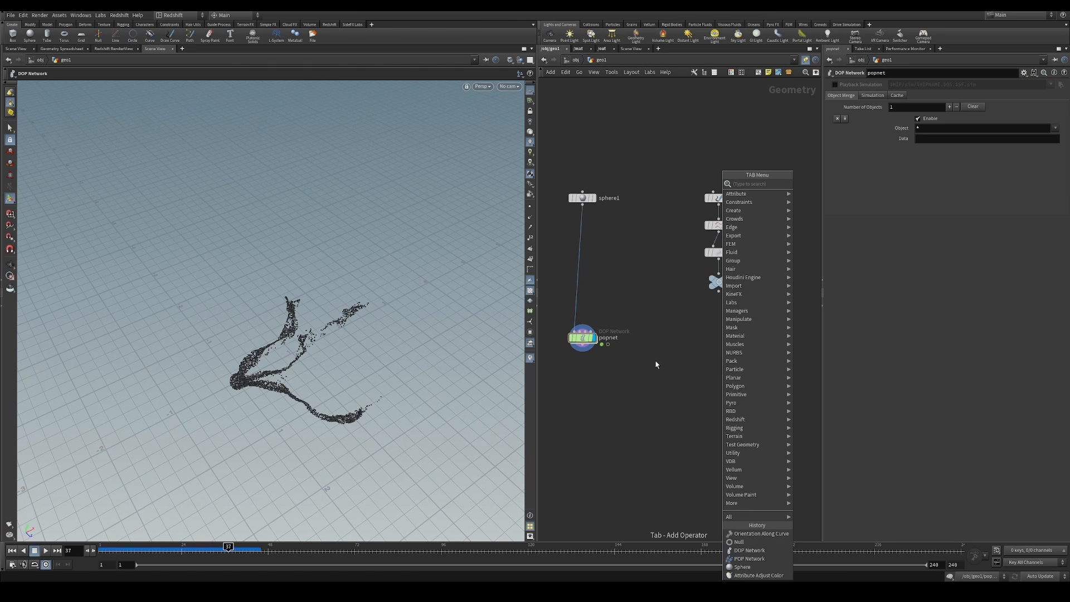
key("Escape")
scroll(641, 387, "up", 2)
middle_click_drag(672, 364, 687, 330)
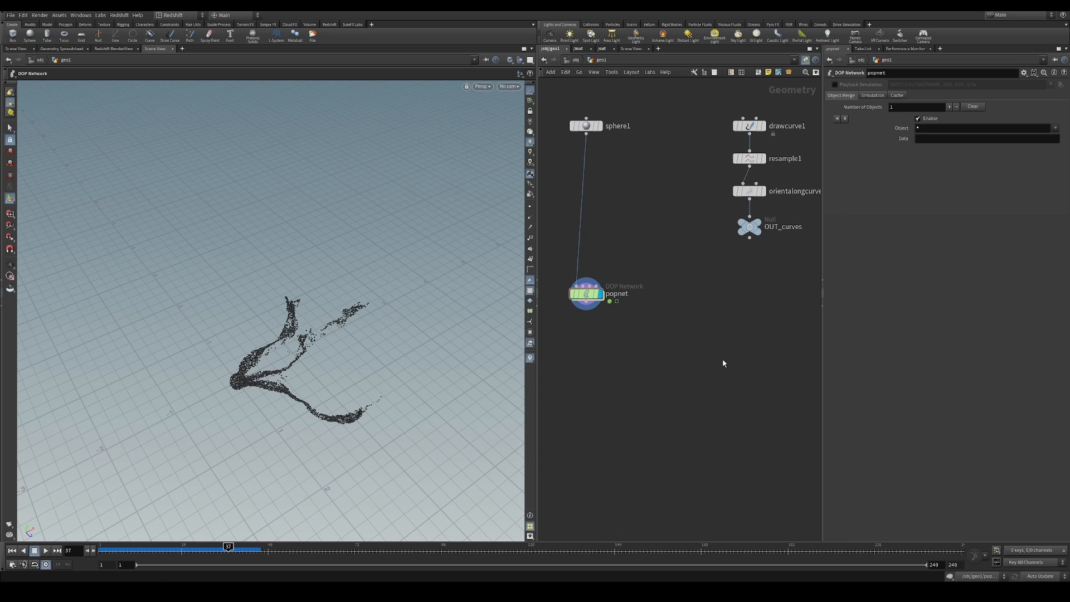
middle_click_drag(723, 358, 704, 360)
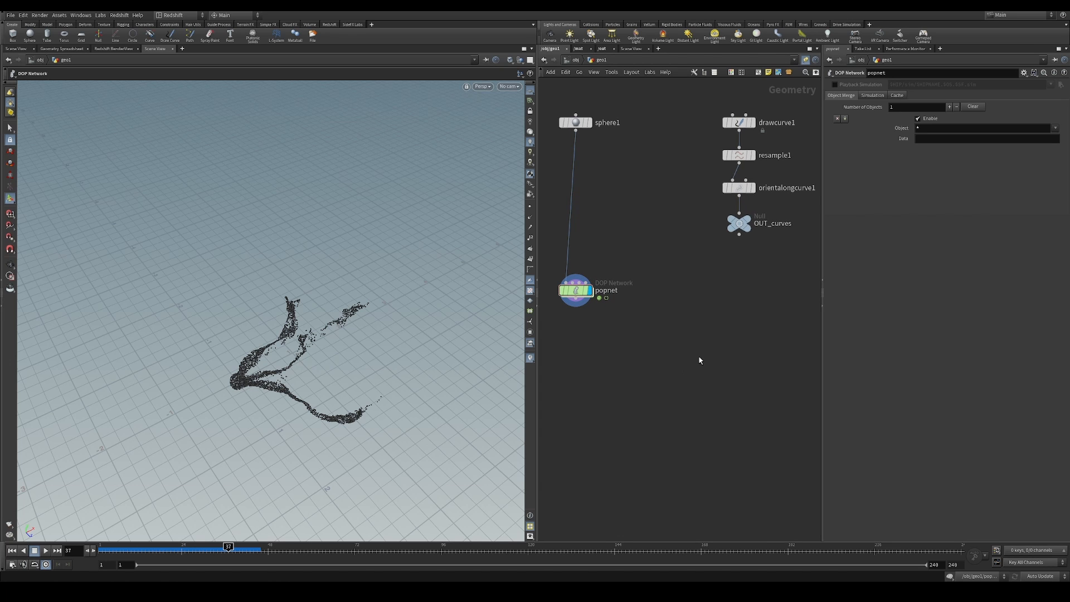
Add a VDB node in the empty space below OUT_curves in the geo1 network
left_click_drag(340, 366, 217, 473, "alt")
middle_click_drag(317, 369, 303, 390, "alt")
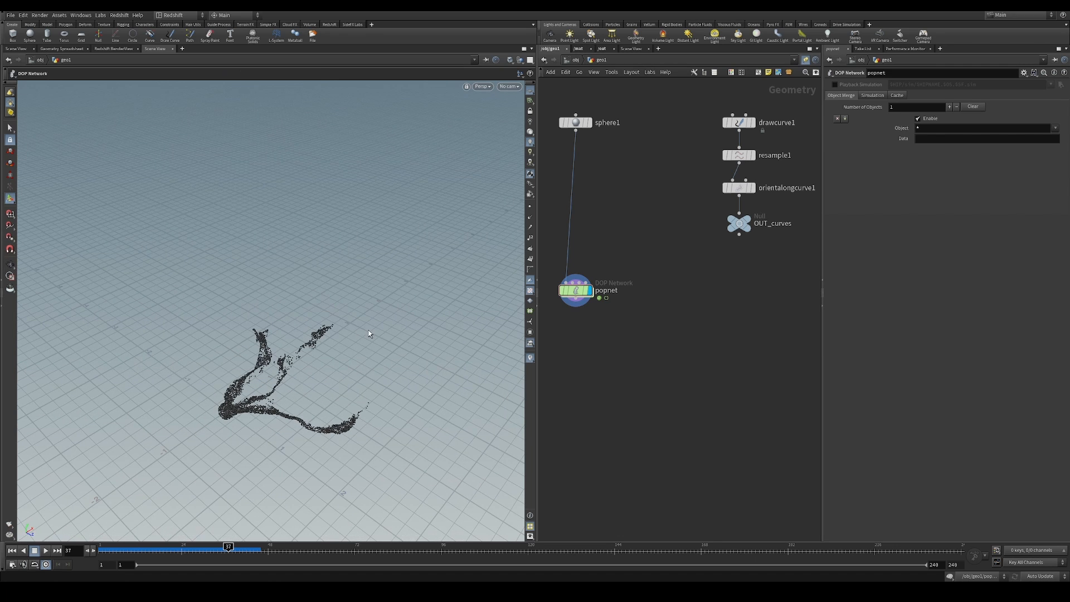
scroll(719, 362, "down", 2)
key("Tab")
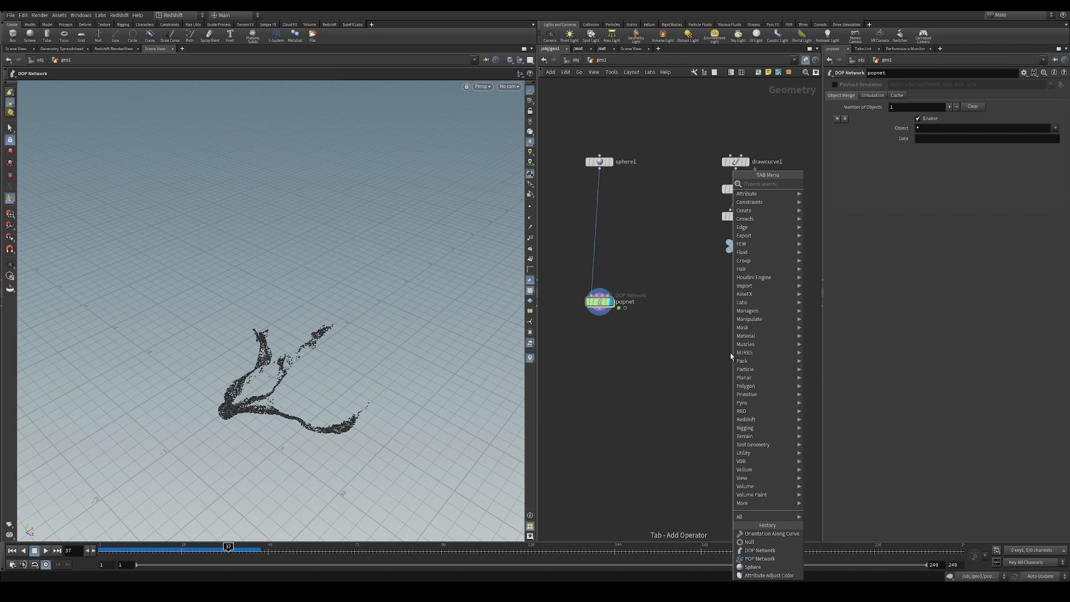
type("vdb")
left_click(822, 184)
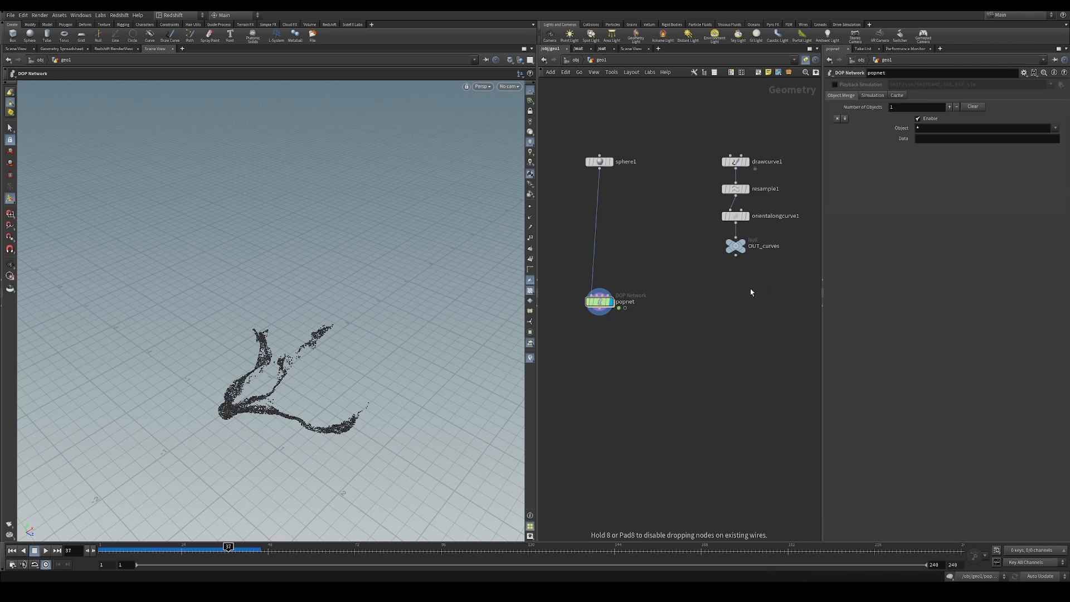
left_click(685, 361)
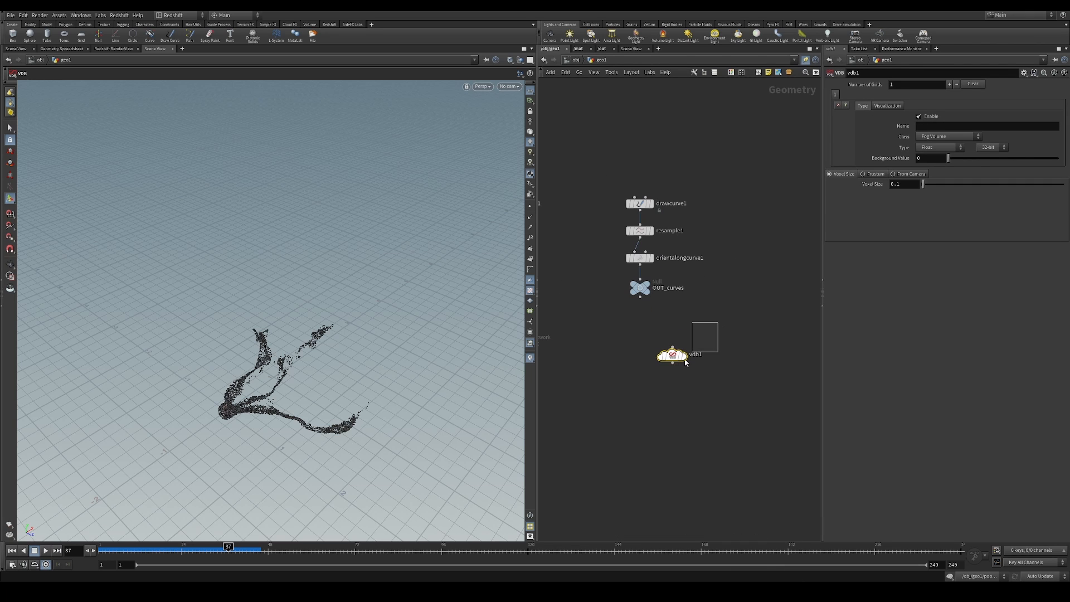
Add a VDB Activate node below vdb1 and feed vdb1 into its first input
key("Tab")
type("act")
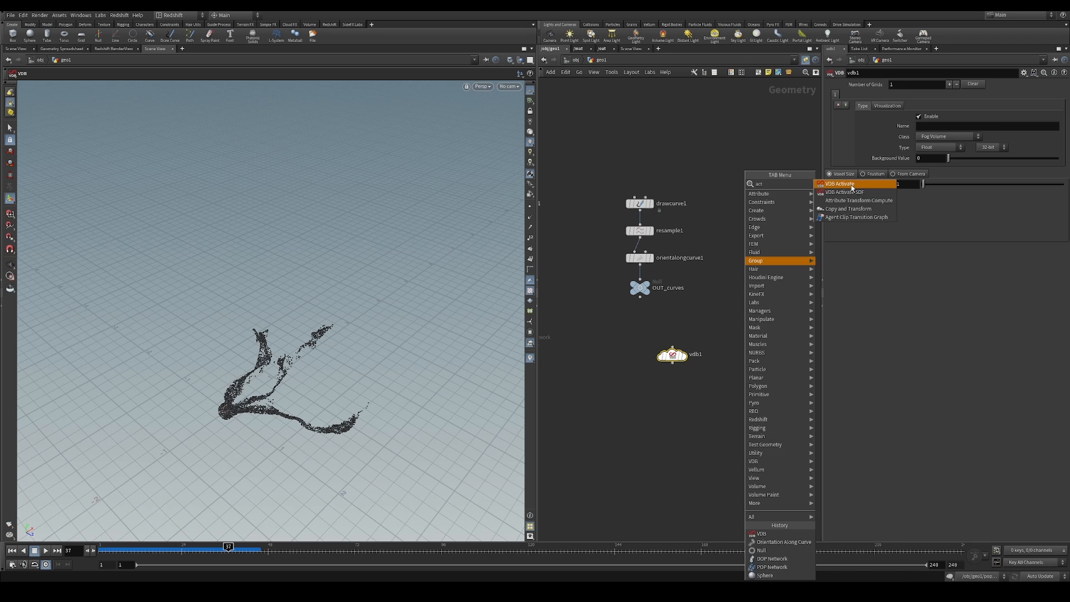
left_click(851, 184)
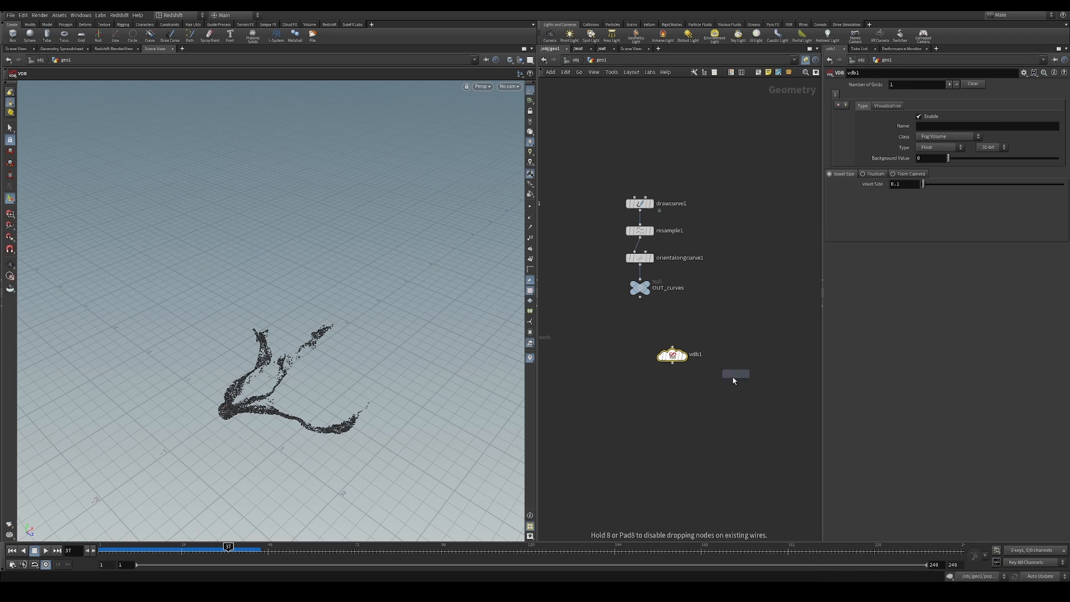
left_click(705, 413)
left_click_drag(685, 387, 703, 403)
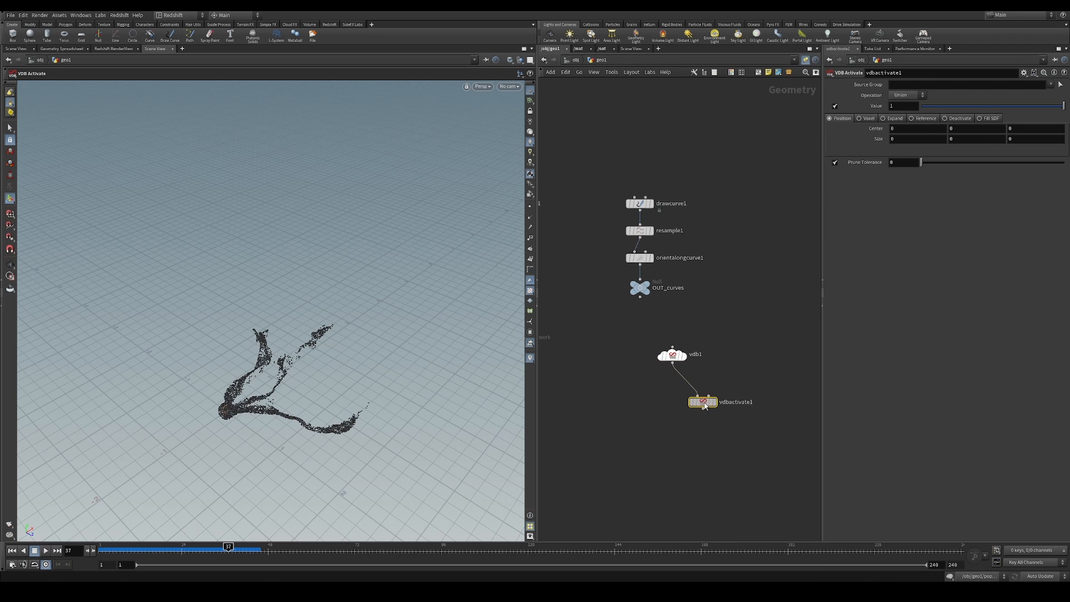
scroll(716, 370, "up", 2)
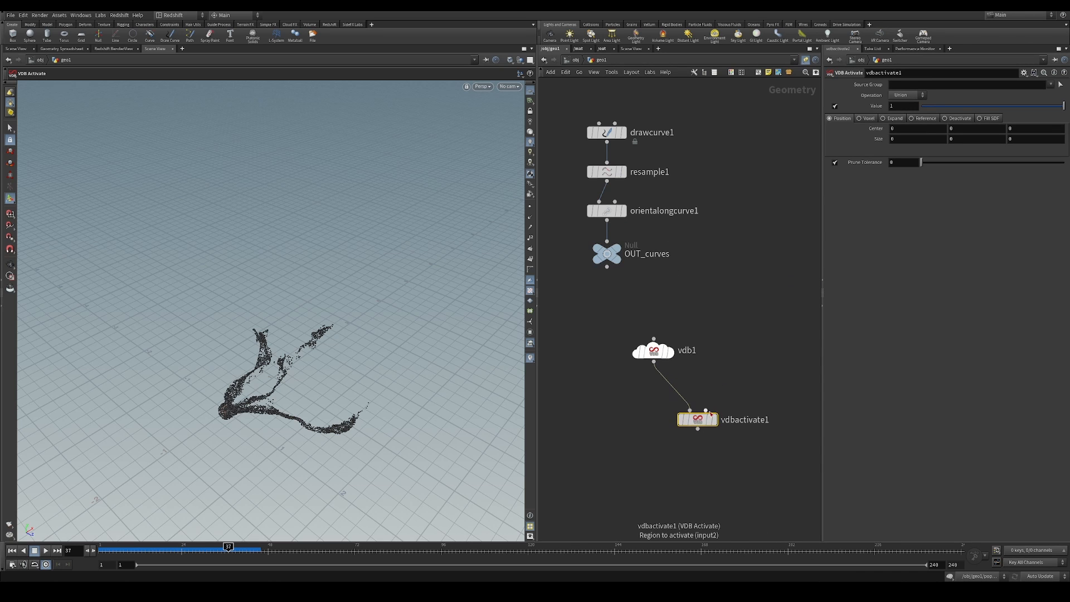
Add a Bound node fed by OUT_curves and display its bounding box
left_click_drag(607, 273, 739, 310)
type("bound")
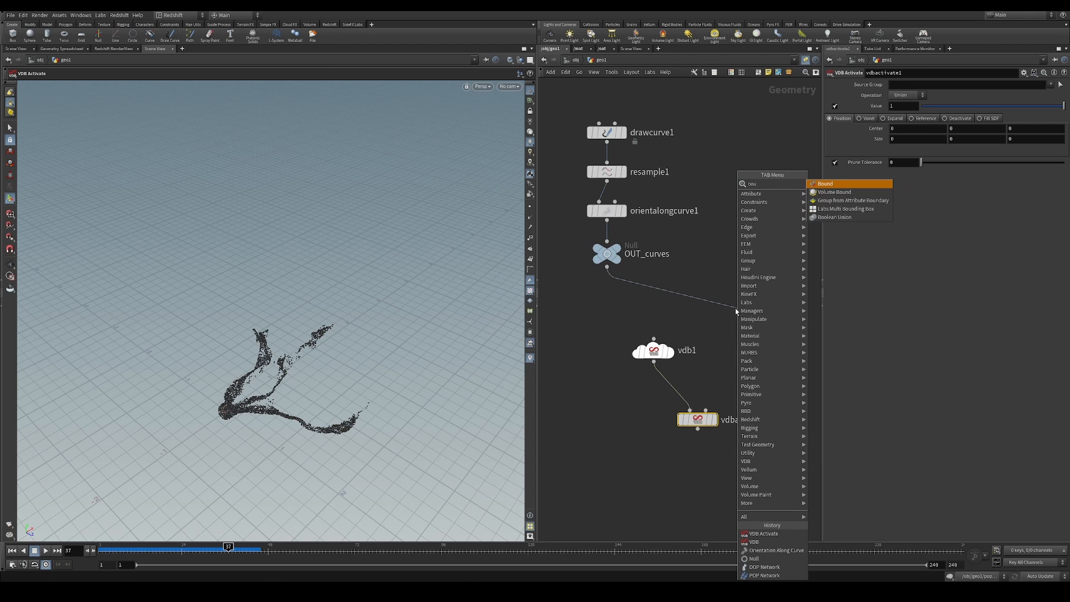
key("Return")
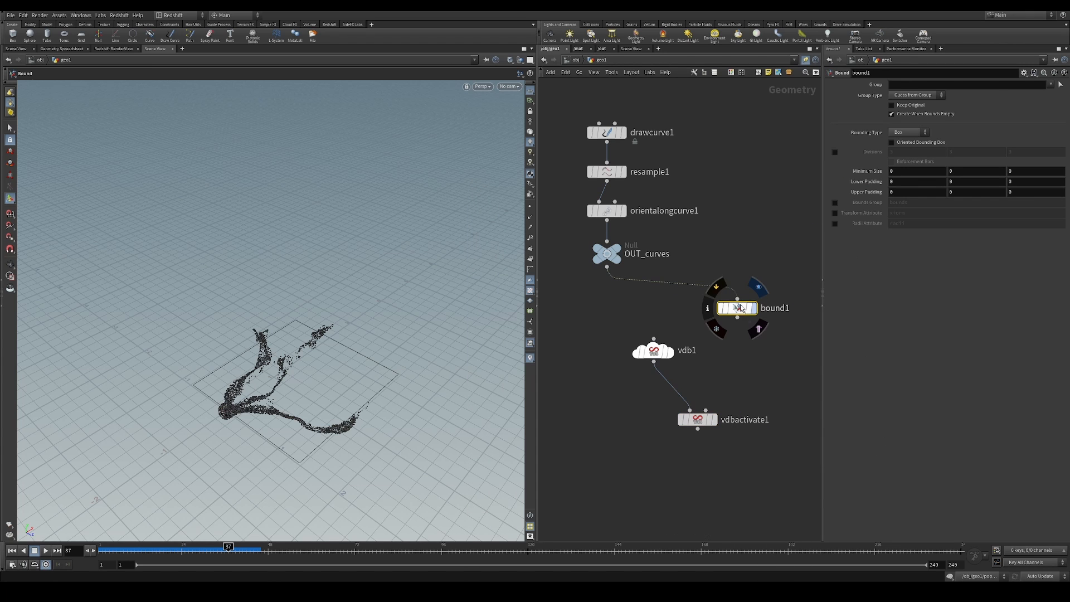
left_click(754, 308)
mouse_move(870, 171)
middle_mouse_down()
mouse_move(903, 174)
mouse_move(871, 183)
mouse_move(872, 170)
mouse_move(872, 187)
middle_mouse_up()
middle_click_drag(787, 232, 795, 174)
Connect bound1 to the region input of vdbactivate1, display that node and set its activation mode to Reference
left_click_drag(755, 262, 714, 354)
left_click(717, 365)
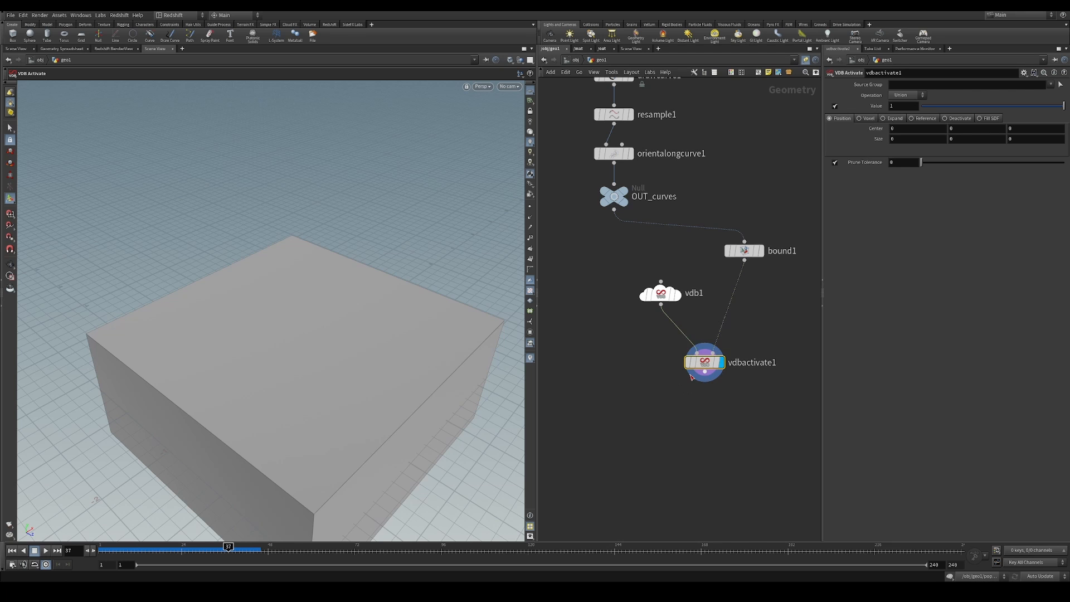
left_click(912, 118)
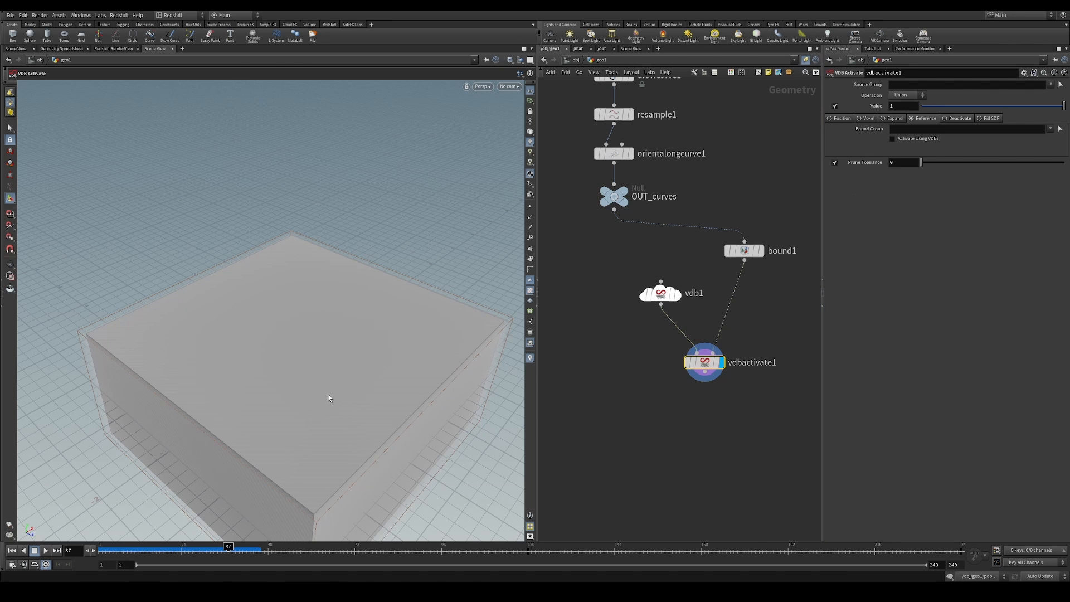
left_click_drag(329, 398, 411, 258)
Name the vdb1 grid vel, set its type to Vector Float, and inspect the node info of vdbactivate1
left_click(660, 293)
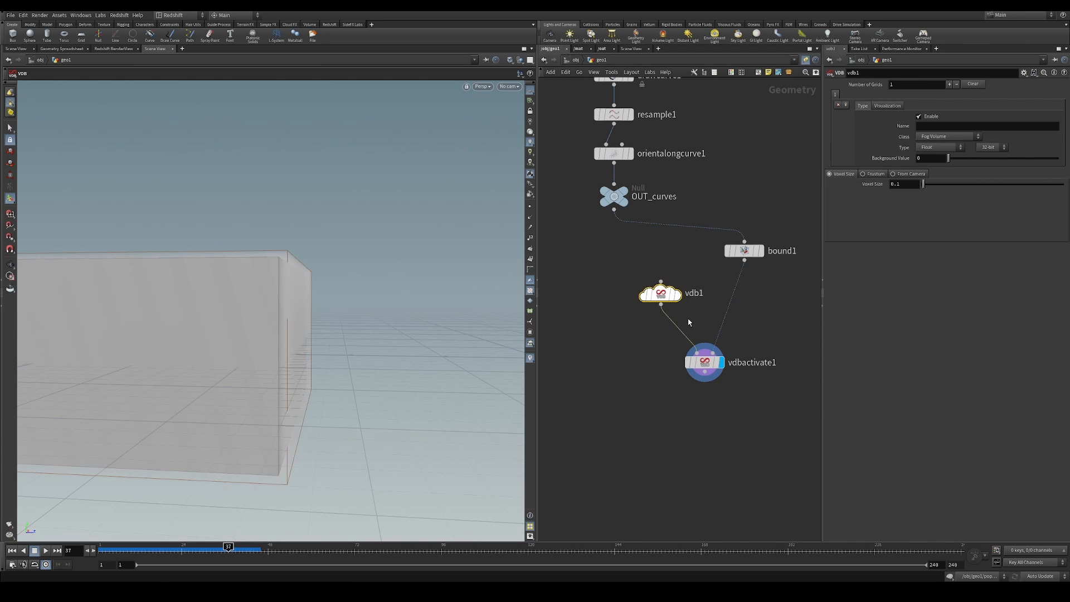
left_click_drag(292, 296, 293, 266)
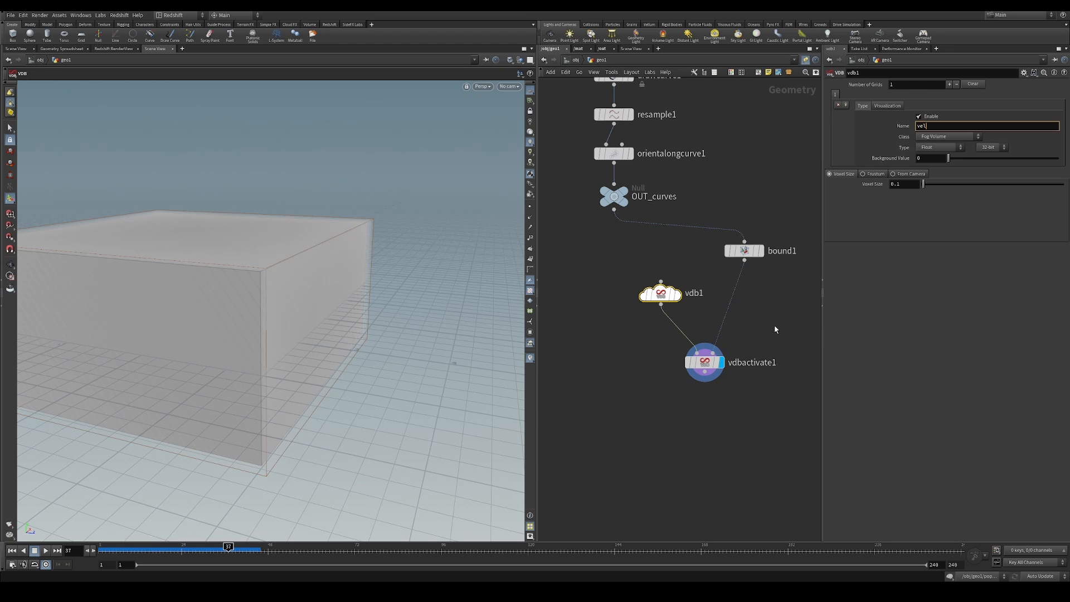
key("Return")
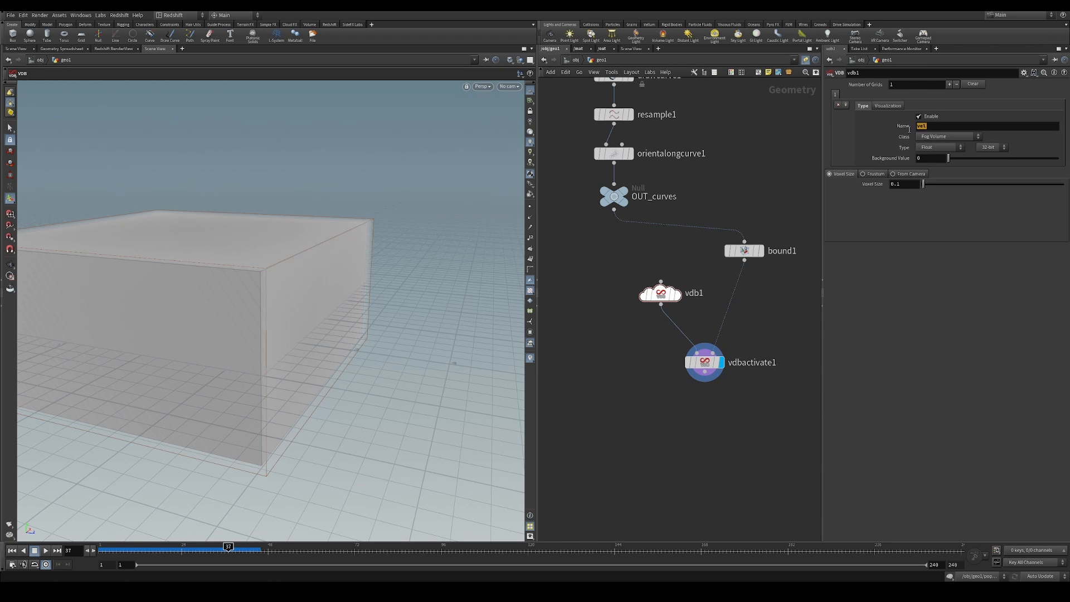
left_click(939, 147)
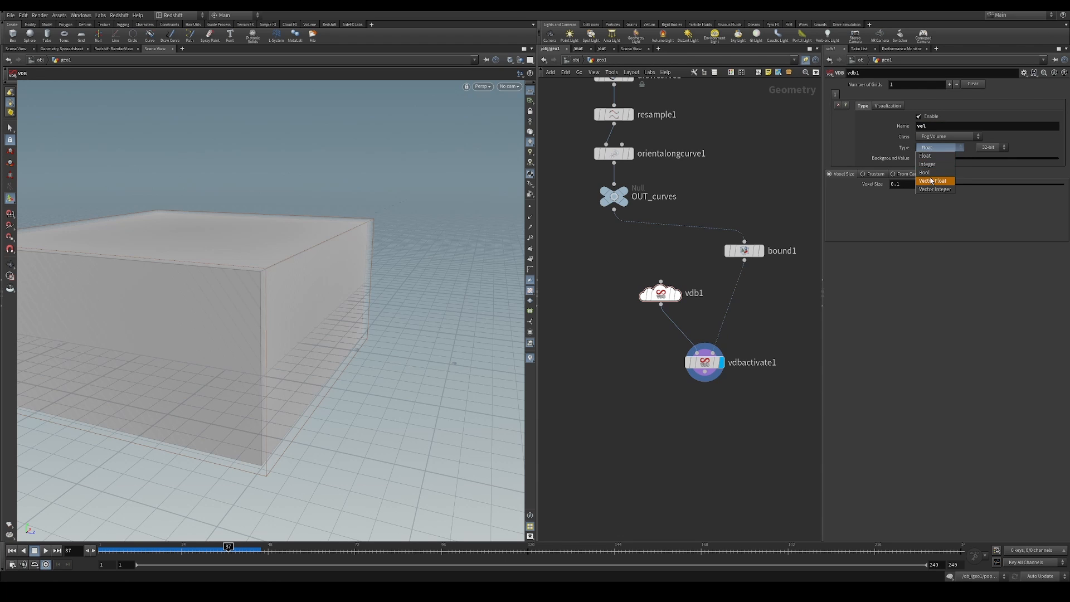
left_click(932, 181)
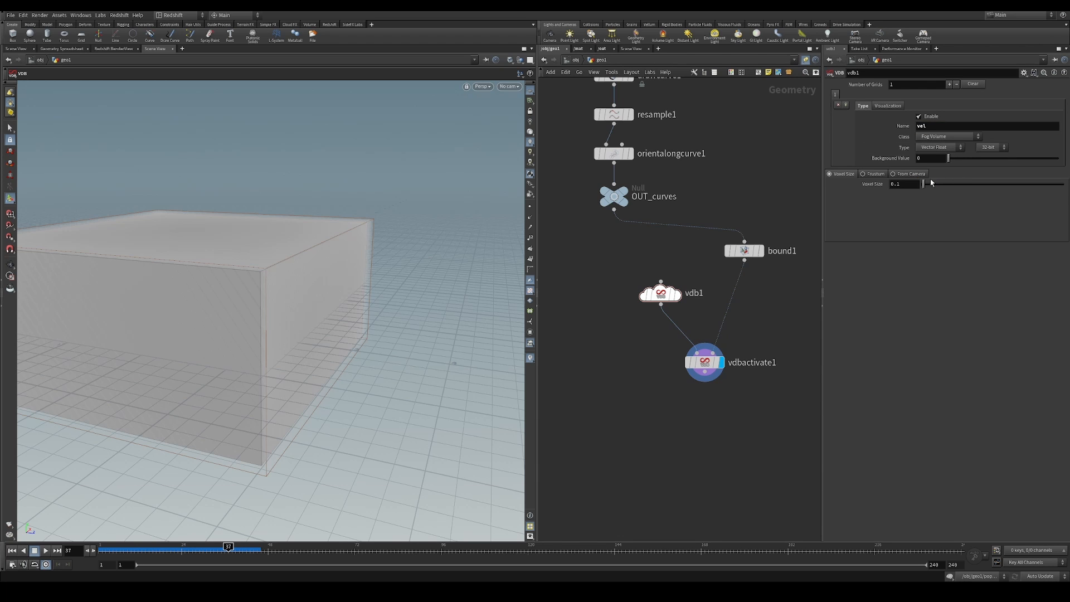
middle_click(711, 370)
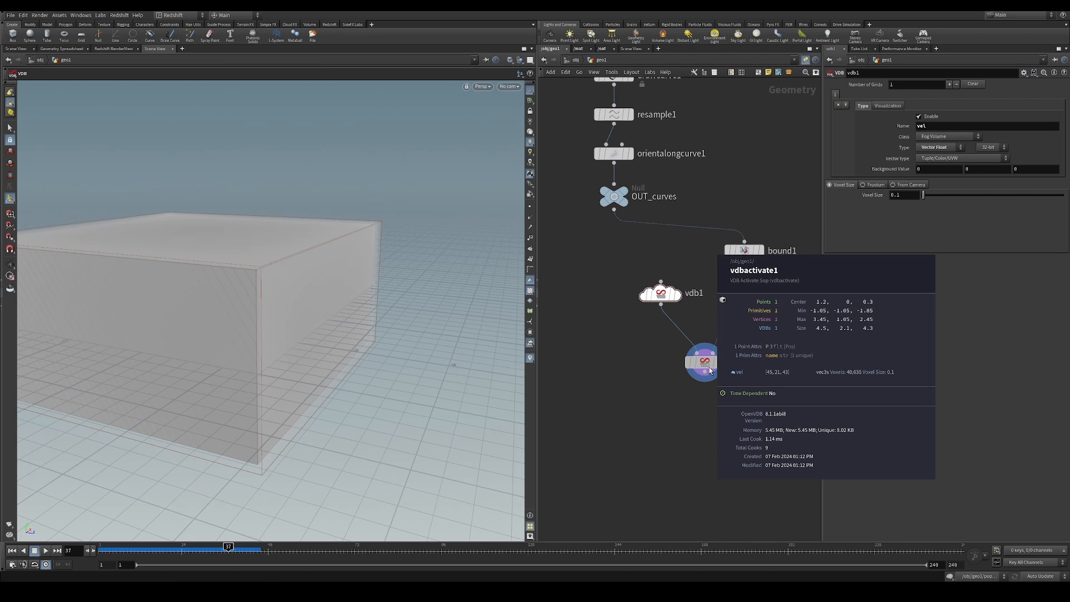
scroll(708, 368, "up", 2)
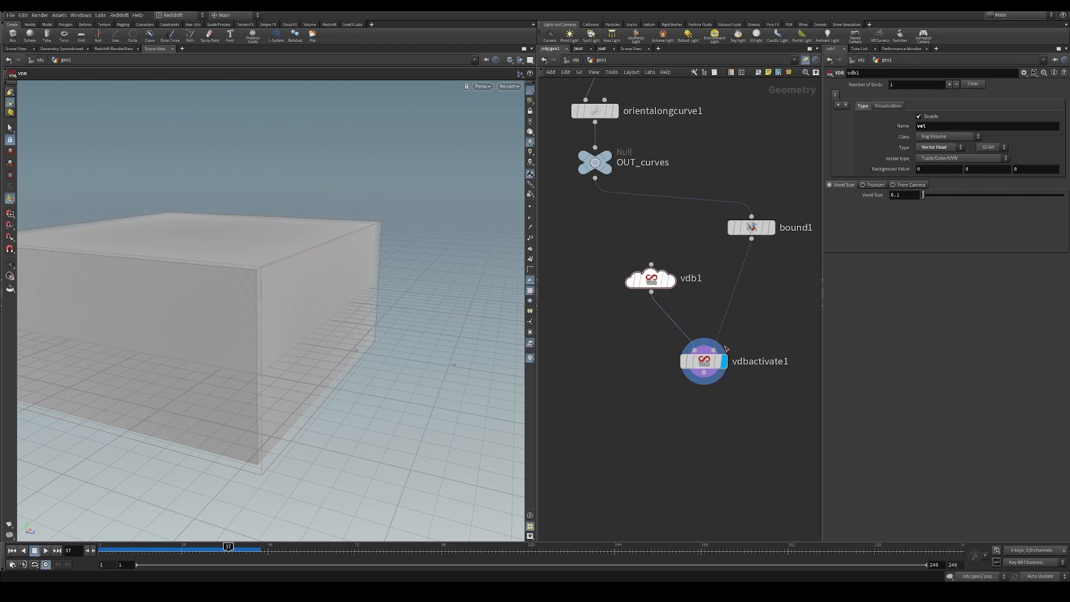
Add a Volume VOP below vdbactivate1, connect vdbactivate1 to its first input and display it
scroll(726, 349, "down", 1)
key("Tab")
type("vol vop")
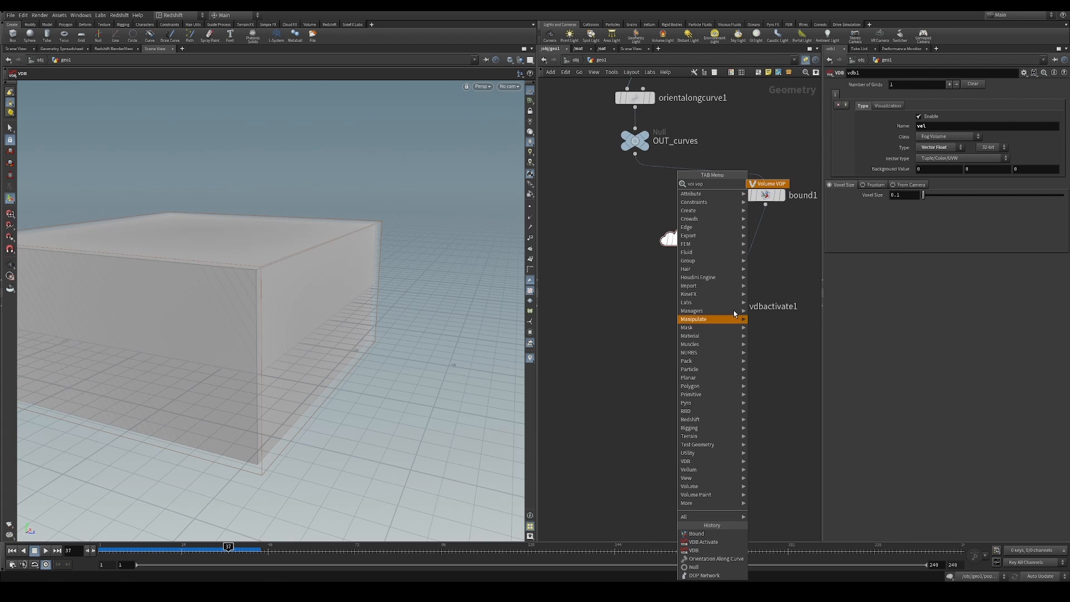
key("Return")
left_click(704, 394)
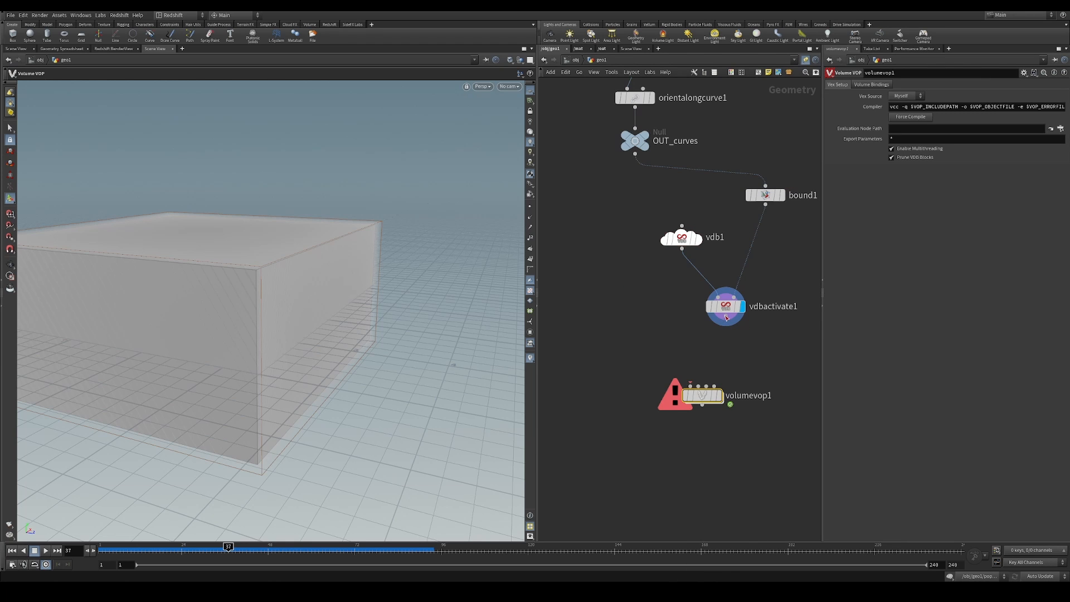
left_click_drag(725, 317, 706, 411)
left_click(723, 376)
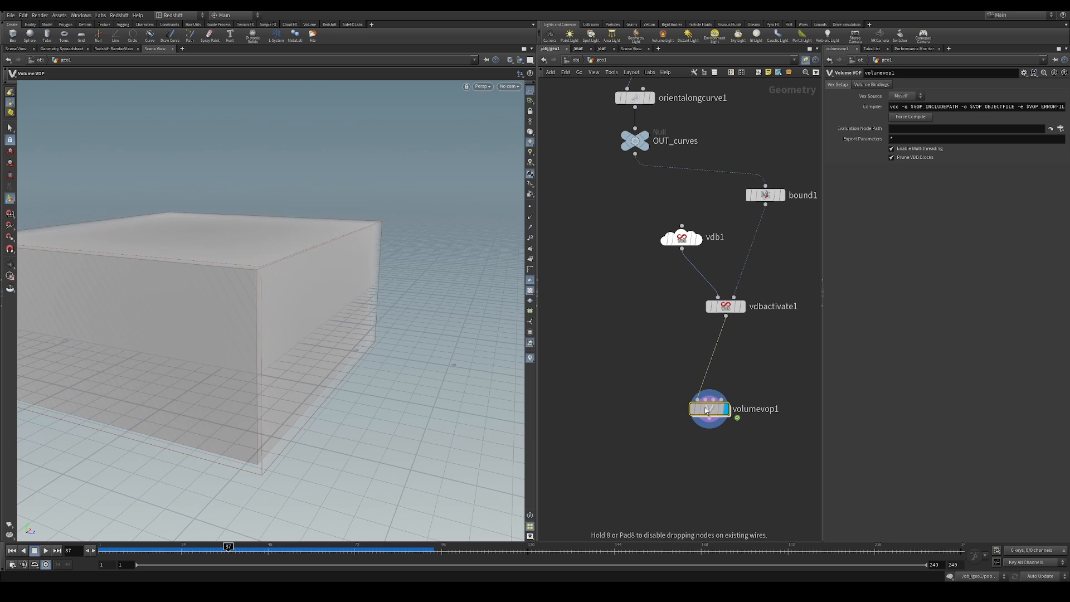
Connect OUT_curves to the second input of volumevop1 and enter its VEX network
middle_click_drag(636, 172, 632, 285)
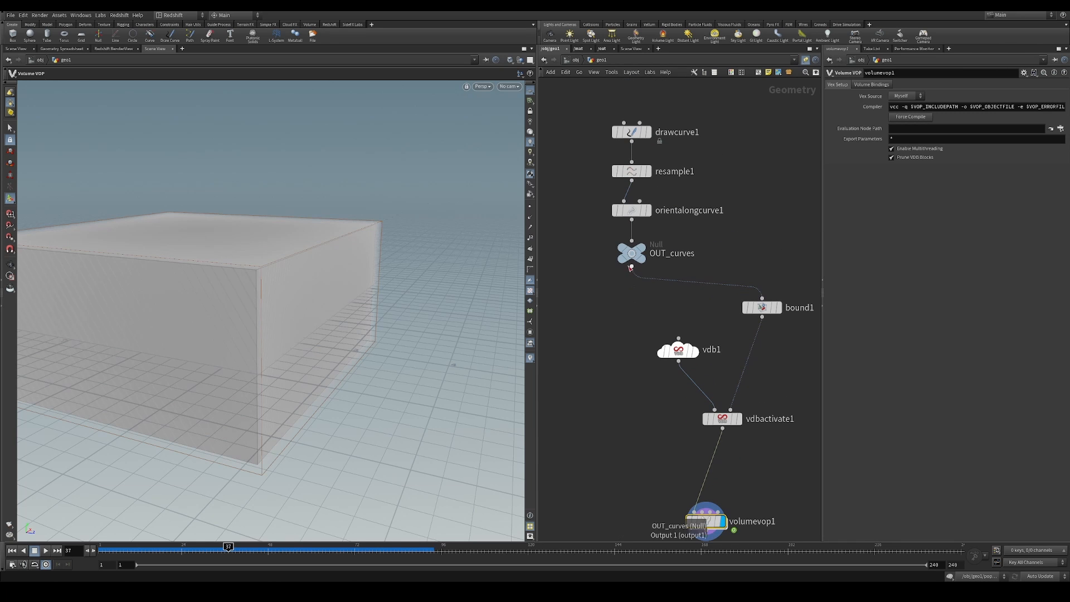
left_click(632, 267)
middle_click_drag(623, 366, 591, 268)
left_click(673, 413)
left_click_drag(674, 425, 675, 432)
double_click(674, 429)
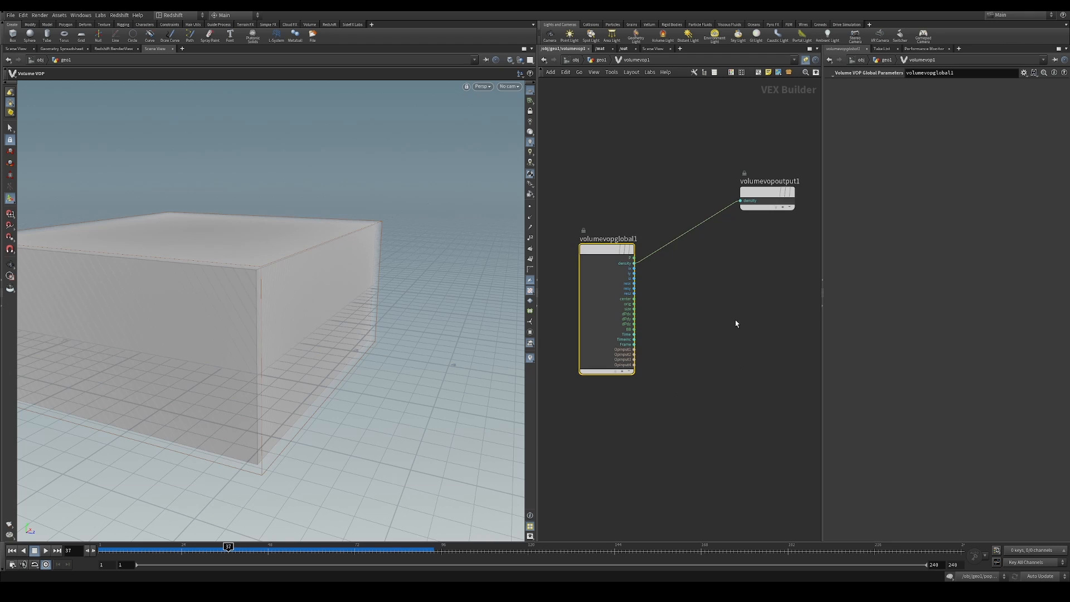
Add a Bind Export node below volumevopoutput1 inside the Volume VOP
middle_click_drag(736, 322, 709, 293)
key("Tab")
type("bind")
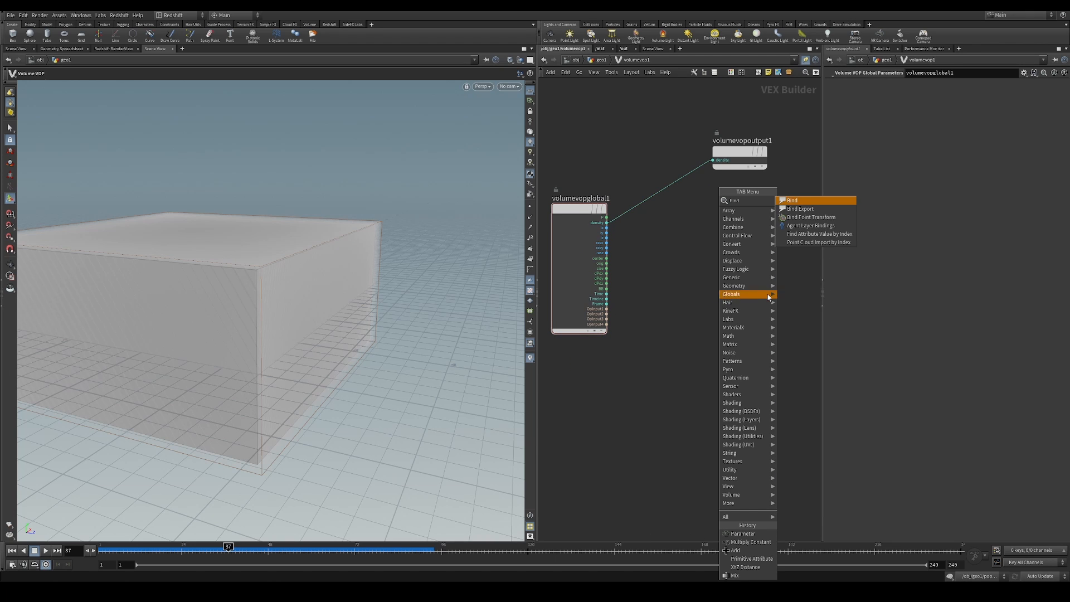
left_click(792, 200)
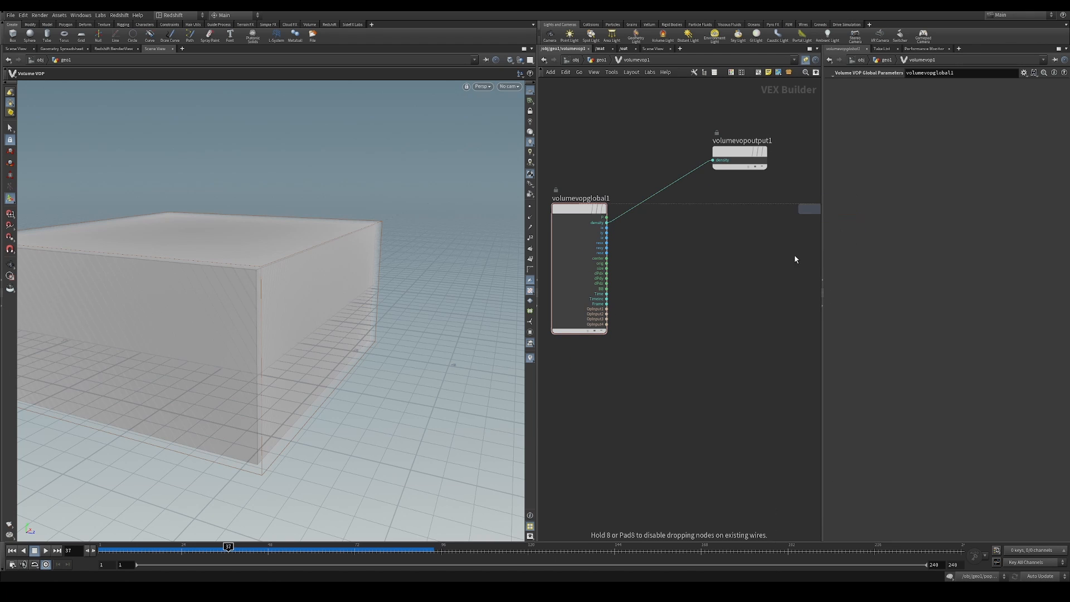
left_click(794, 255)
Set the bind node's name to vel and type to 3 Floats (vector), and move volumevopoutput1 higher
double_click(903, 86)
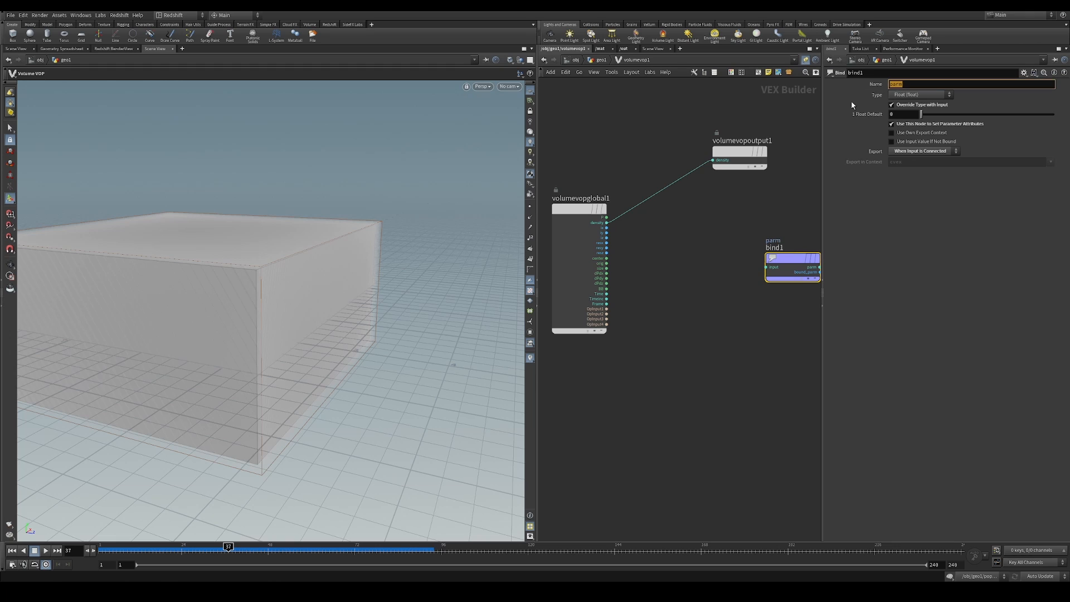
left_click(714, 267)
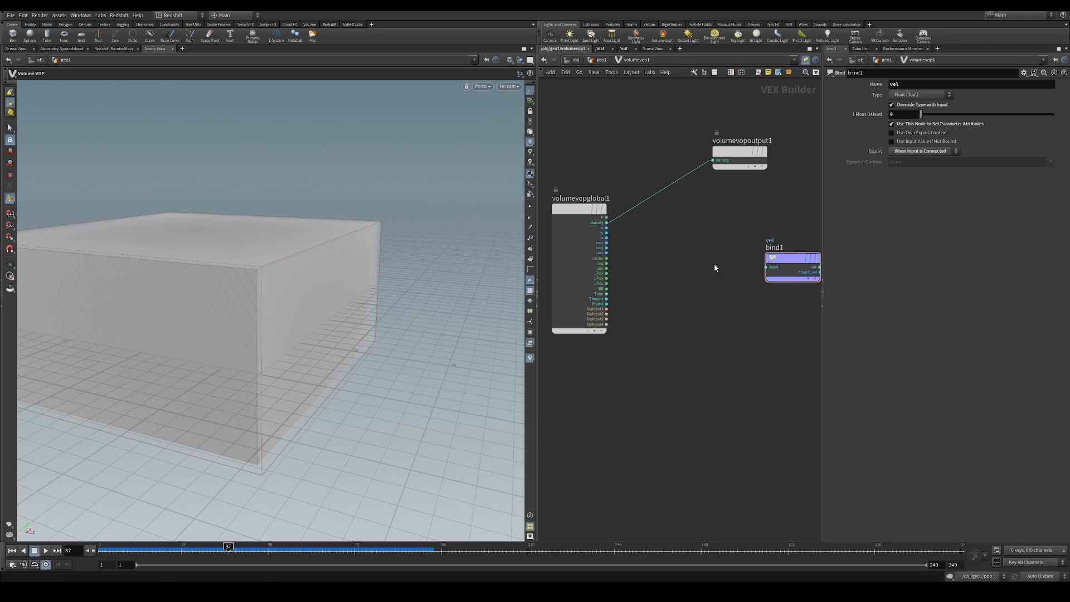
left_click(907, 96)
left_click(926, 152)
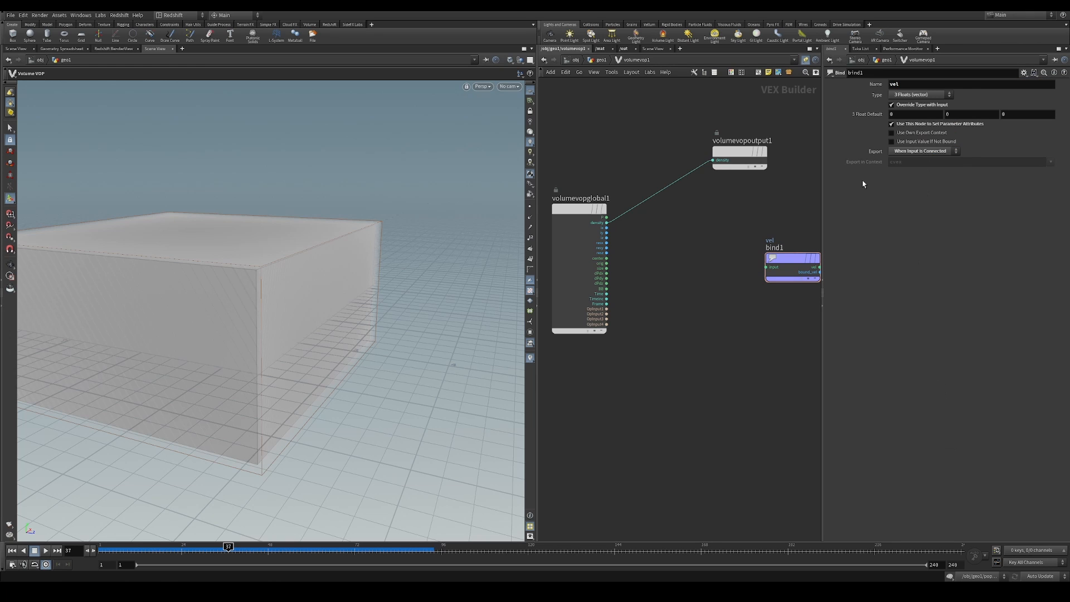
scroll(694, 294, "down", 4)
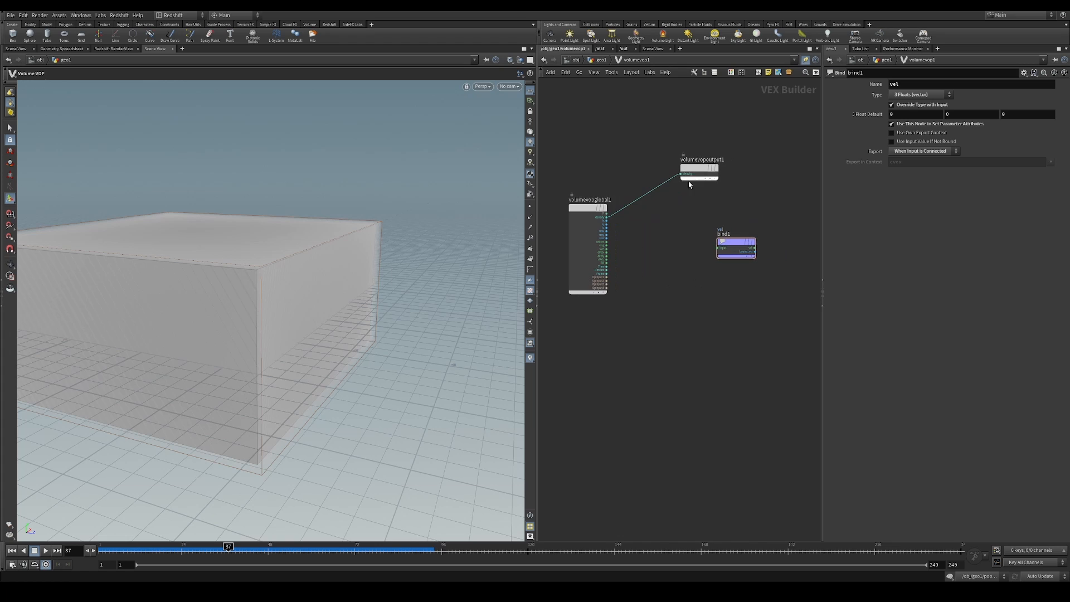
left_click_drag(703, 165, 734, 147)
Add an XYZ Distance node beside the lower part of volumevopglobal1
key("Tab")
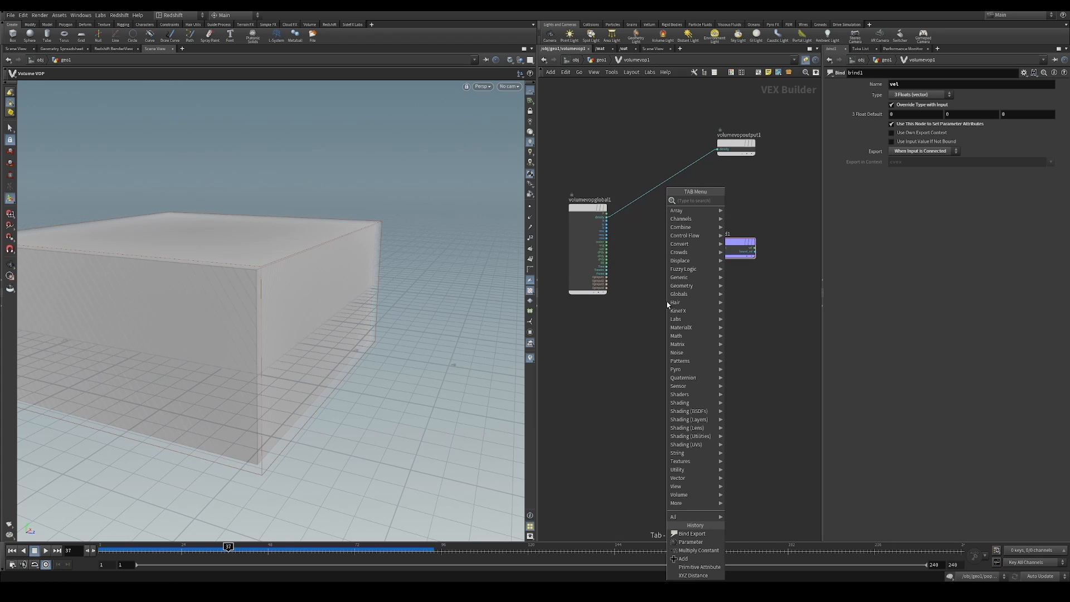
type("xyz")
key("Return")
scroll(677, 286, "up", 4)
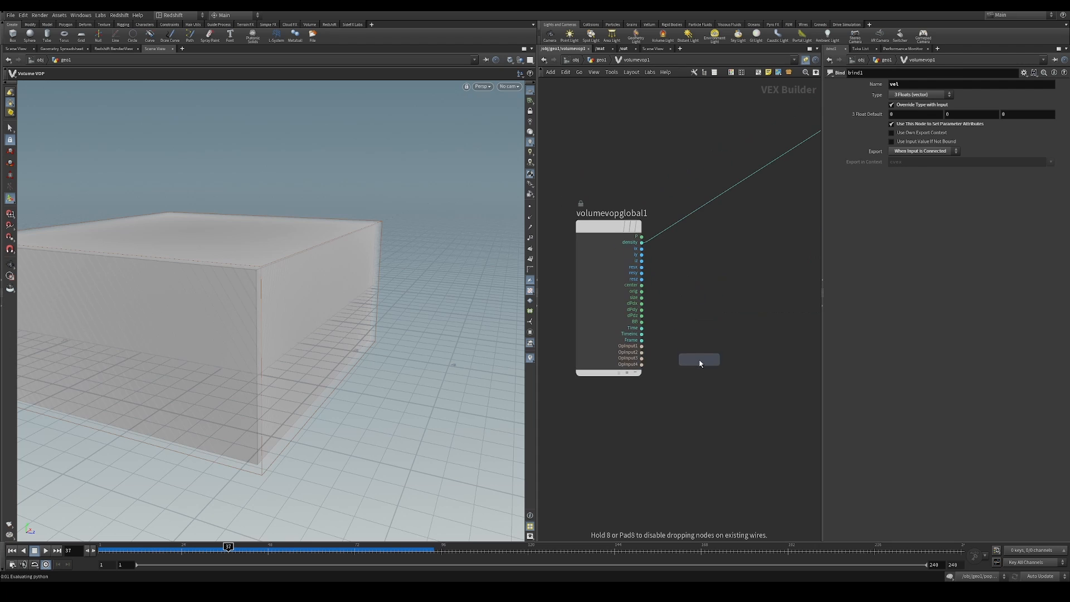
left_click(664, 352)
Connect OpInput2 and P from volumevopglobal1 to the input and pos connectors of xyzdist1 inside volumevop1
left_click(603, 61)
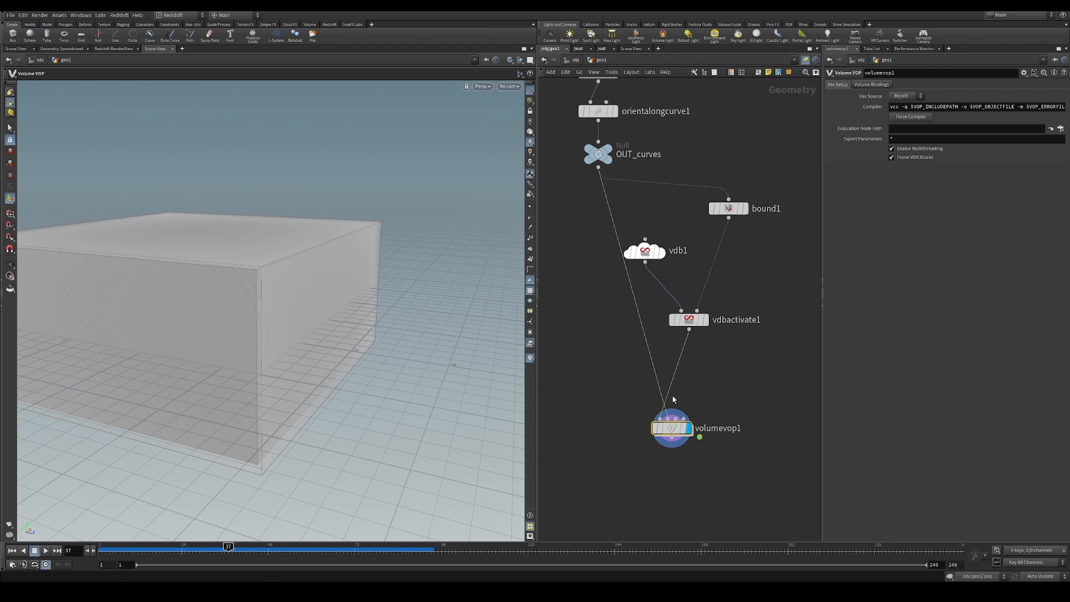
double_click(670, 428)
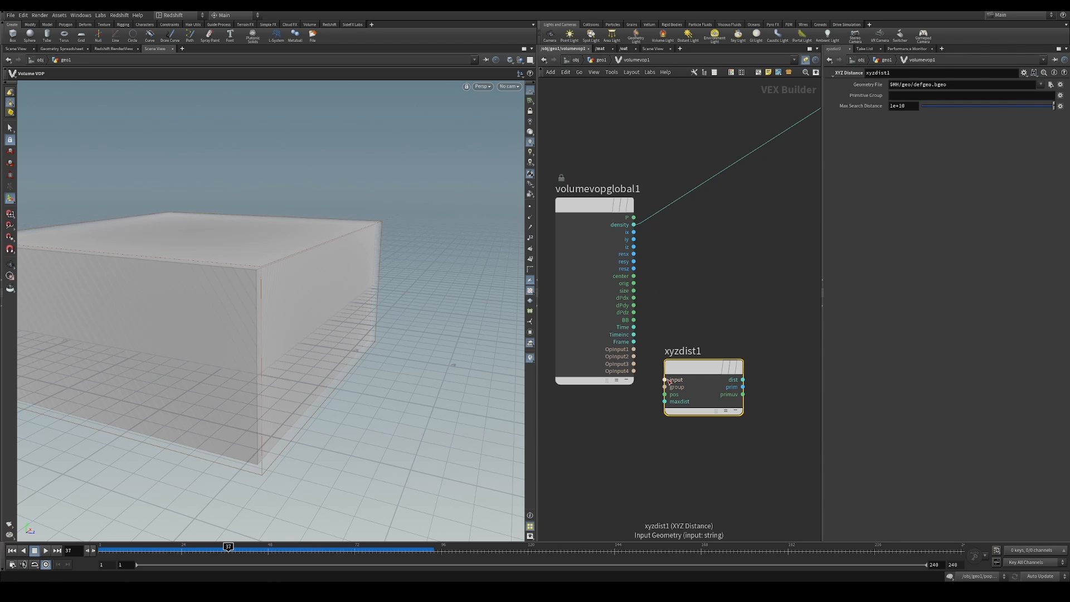
left_click_drag(665, 379, 644, 288)
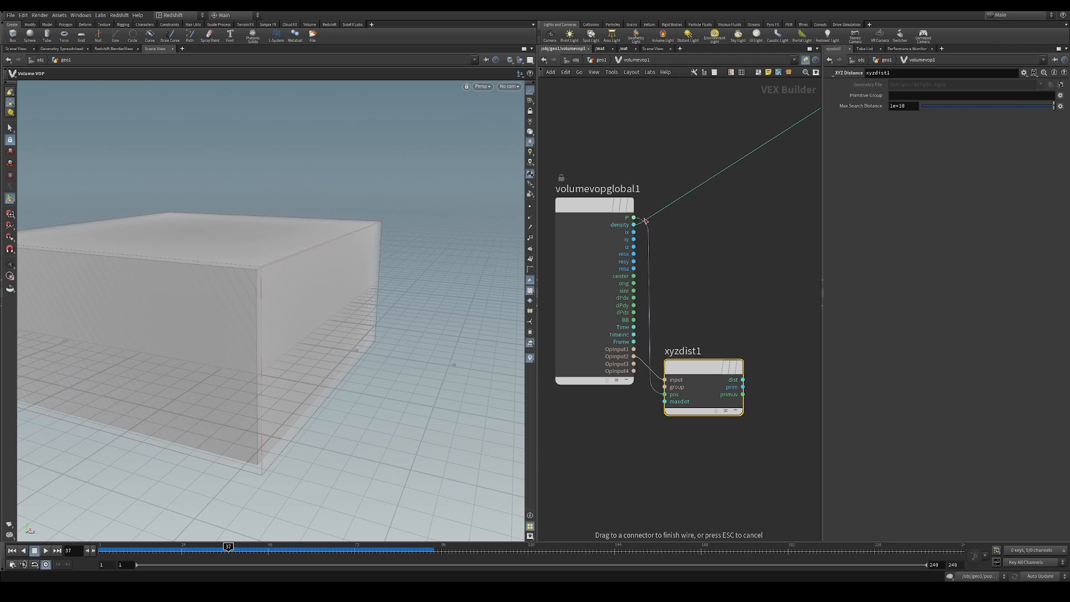
left_click_drag(645, 220, 638, 219)
middle_click_drag(714, 269, 696, 239)
left_click_drag(675, 327, 690, 324)
middle_click_drag(718, 271, 670, 254)
Add a Primitive Attribute node beside xyzdist1 and set its attribute to N
left_click(730, 329)
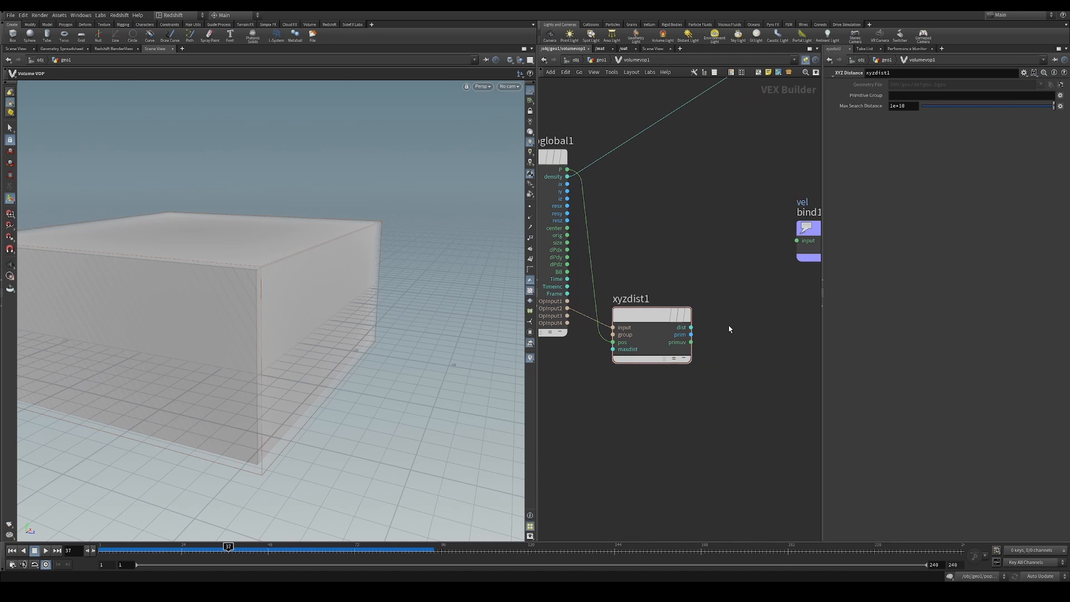
key("Tab")
type("att p")
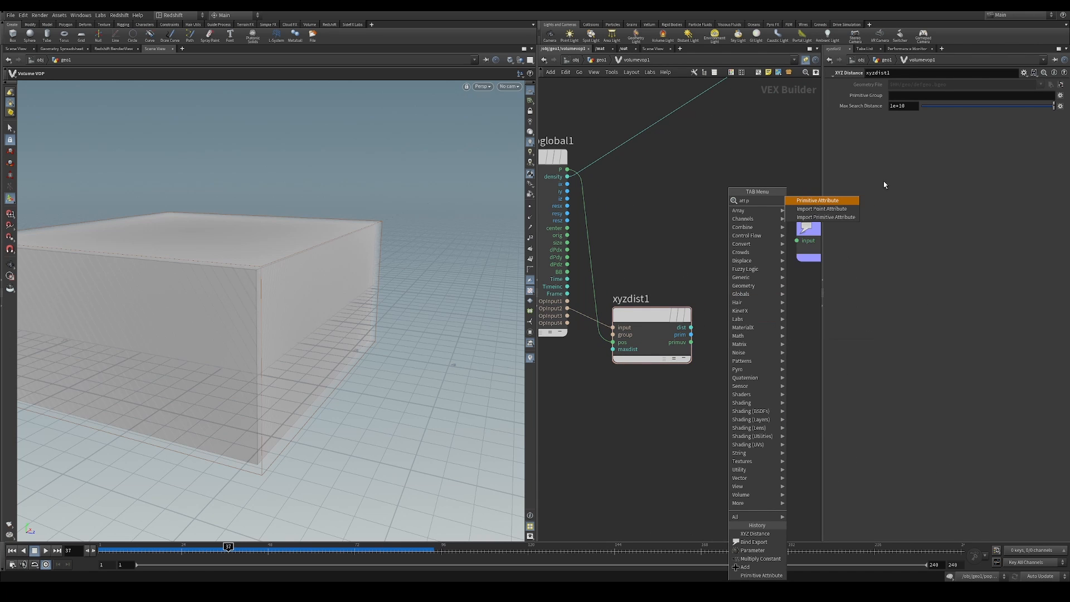
left_click(849, 204)
left_click(763, 316)
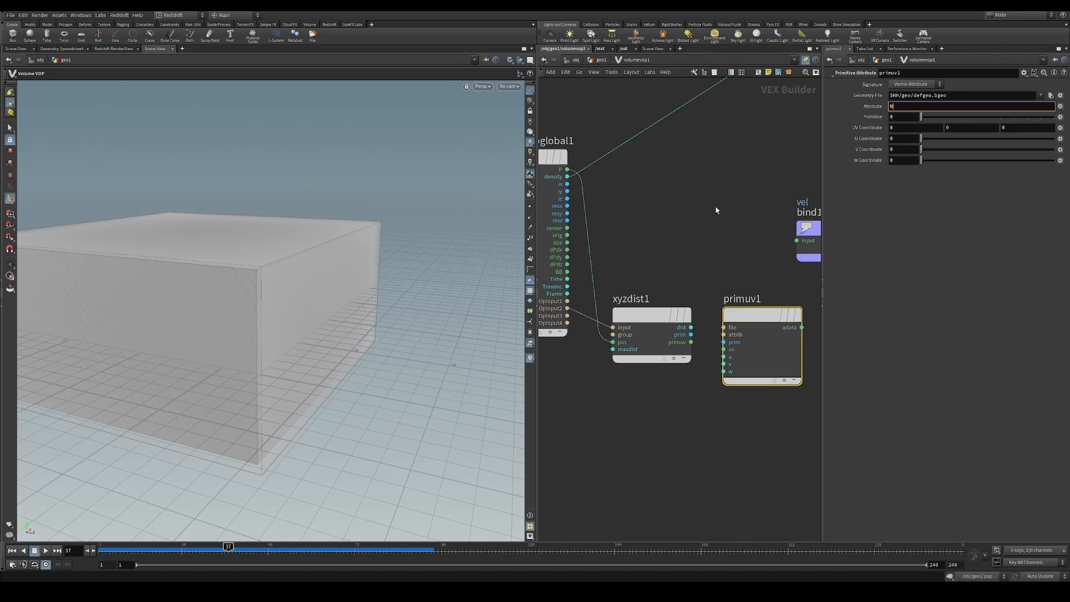
type("N")
left_click(712, 238)
Wire OpInput2 and xyzdist1's prim and primuv outputs into primuv1, and feed primuv1's adata into the vel bind node
left_click_drag(723, 328, 568, 308)
left_click_drag(647, 319, 724, 350)
middle_click_drag(726, 267, 619, 291)
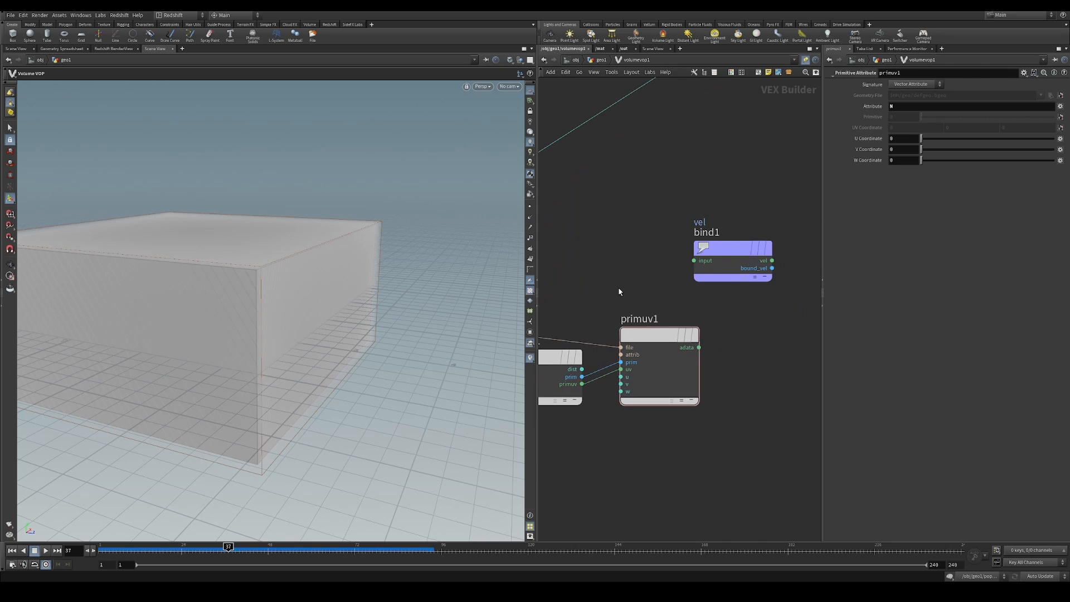
left_click_drag(699, 348, 763, 241)
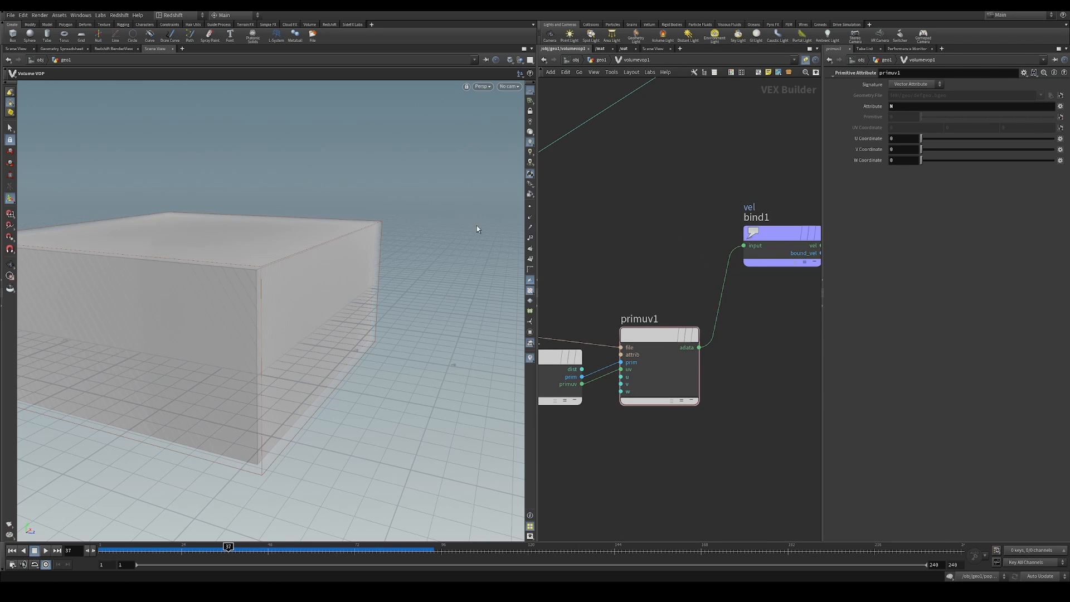
Return to the geo1 network and add a Volume Trail node below volumevop1
key("u")
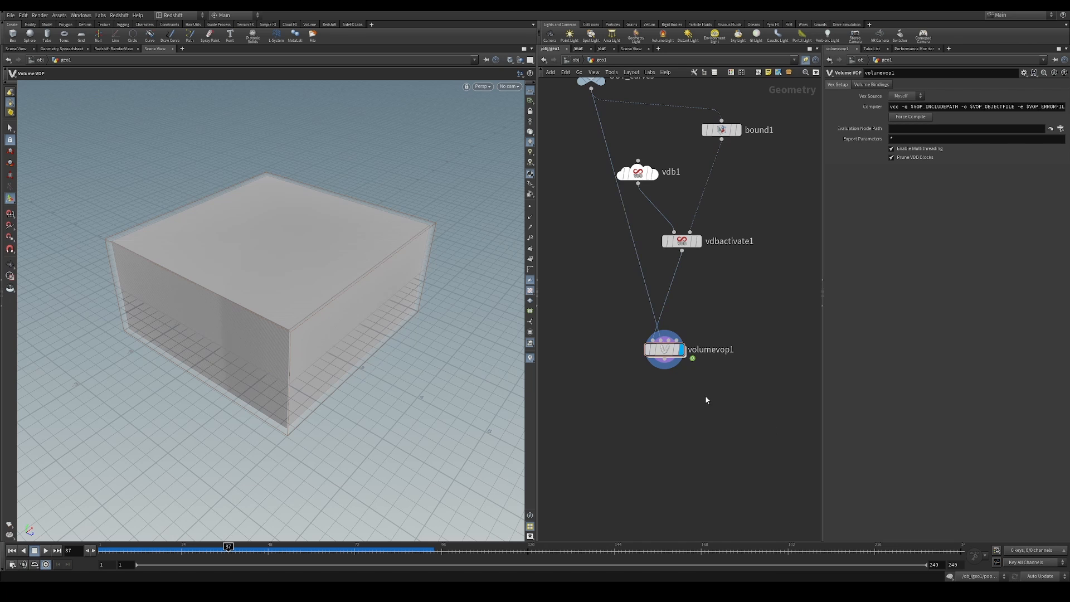
key("Tab")
type("vol")
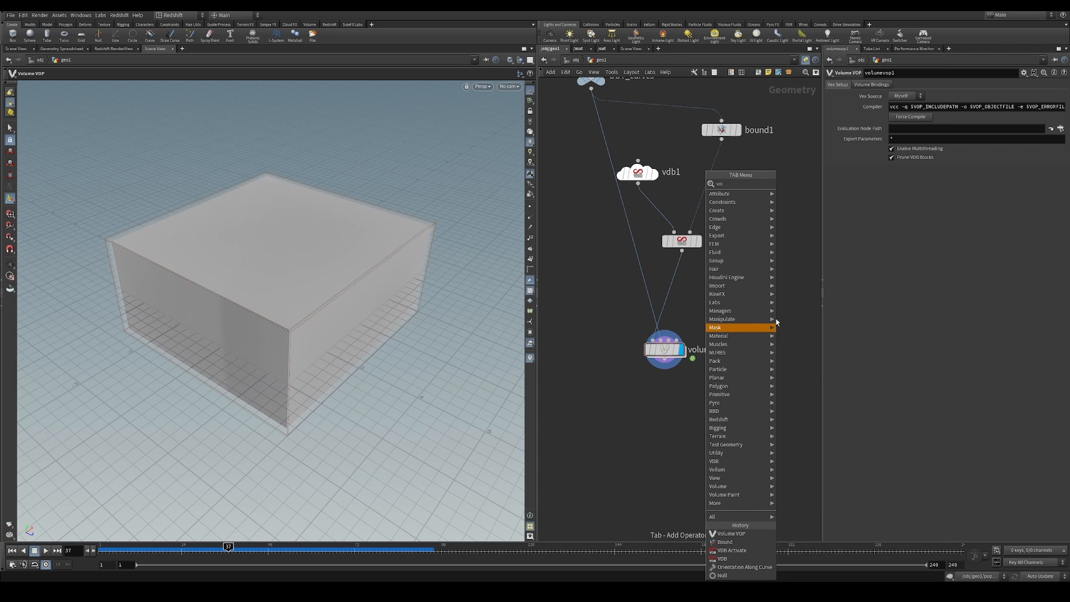
type(" tr")
left_click(813, 185)
left_click(778, 366)
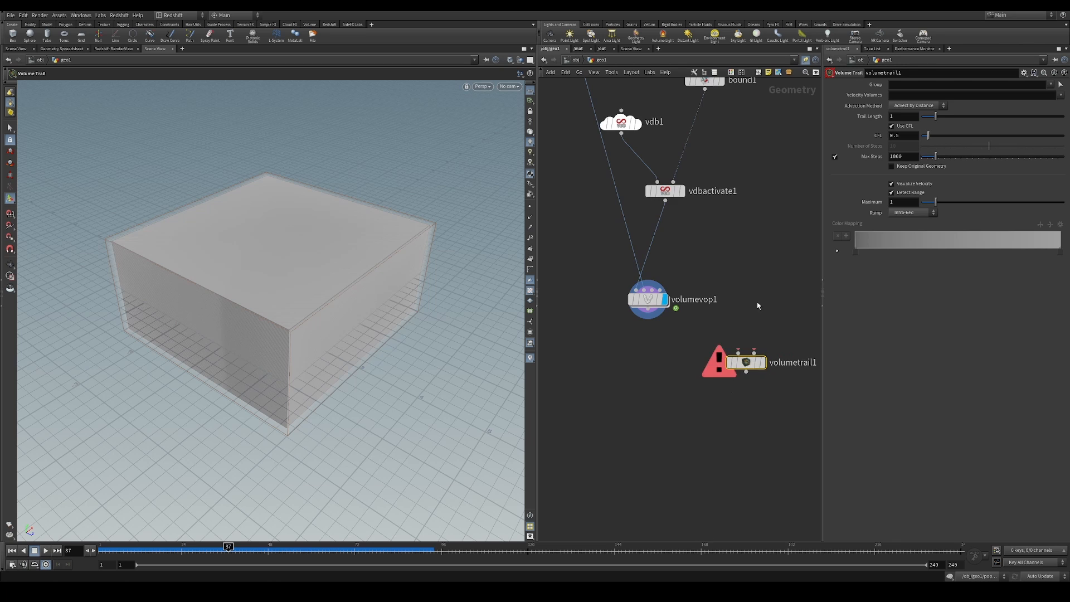
Add a Volume Slice node directly below volumevop1, connected to its output
middle_click_drag(735, 306, 691, 356)
key("Tab")
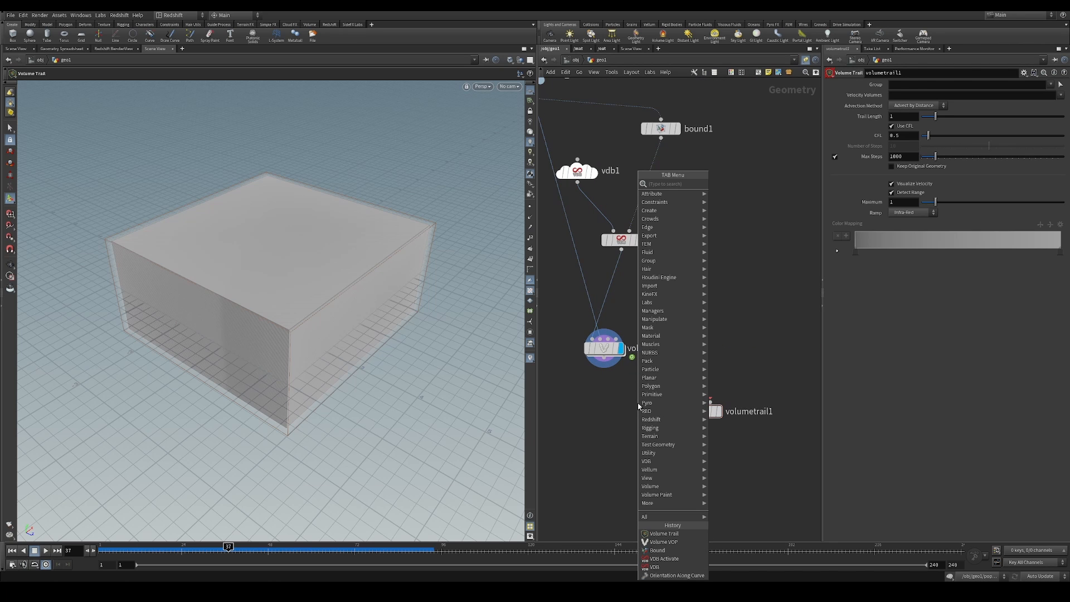
type("slice")
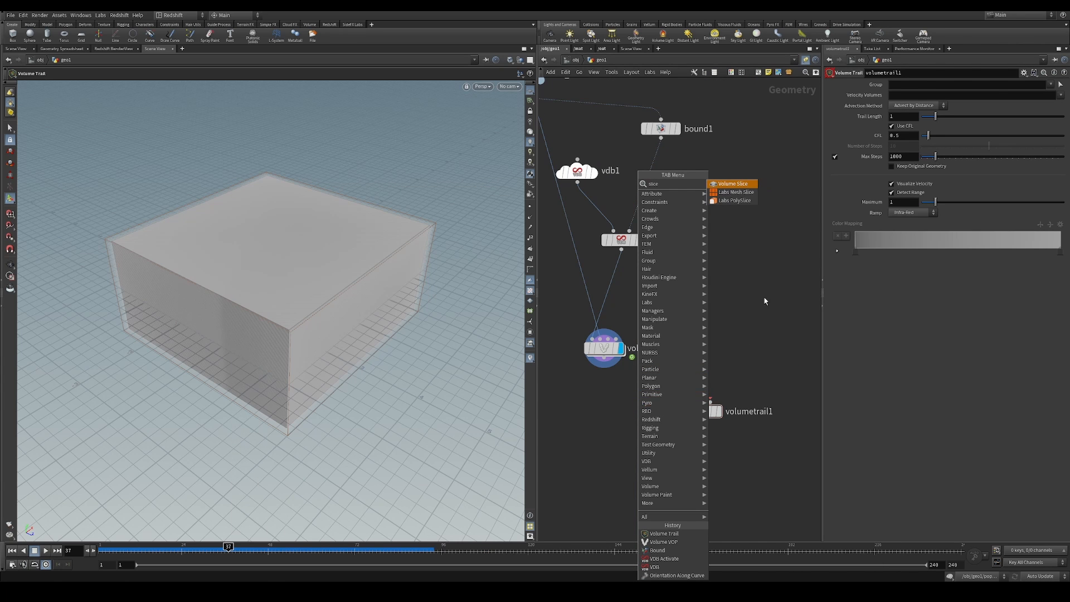
left_click(733, 183)
left_click(605, 384)
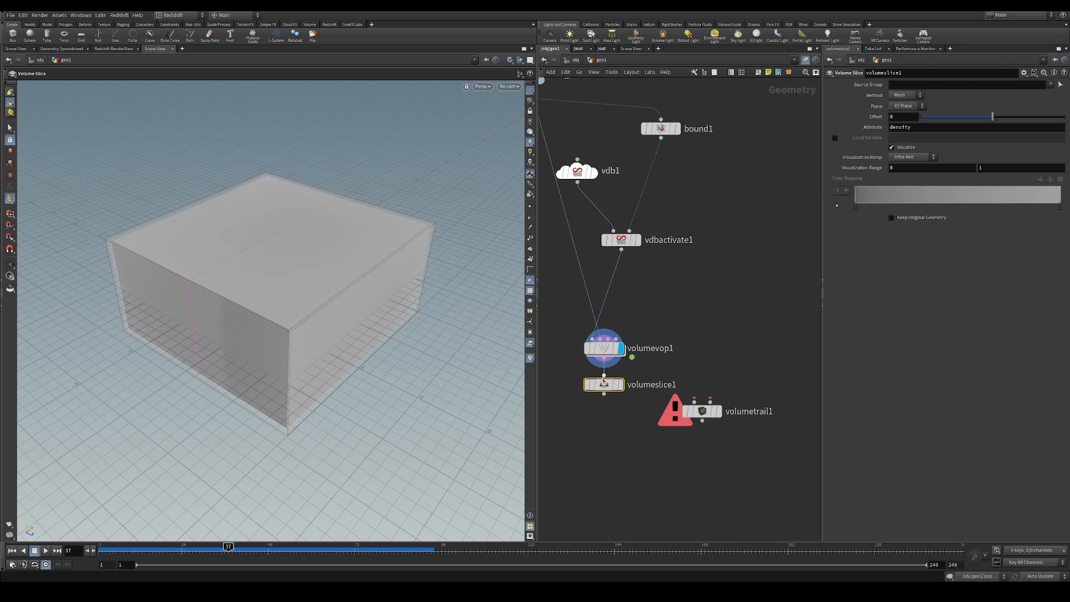
left_click_drag(618, 387, 632, 367)
Connect volumeslice1 and volumevop1 to the first and second inputs of volumetrail1 and display the trail node
left_click_drag(729, 355, 607, 391)
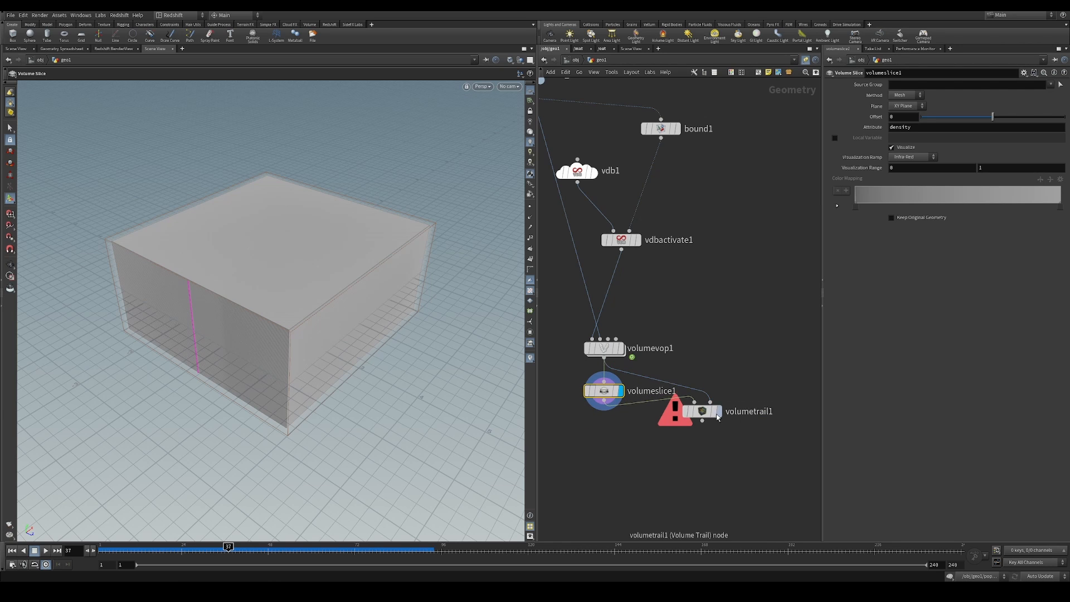
left_click_drag(717, 414, 720, 436)
left_click(719, 434)
left_click_drag(366, 341, 295, 262)
middle_click_drag(688, 277, 766, 355)
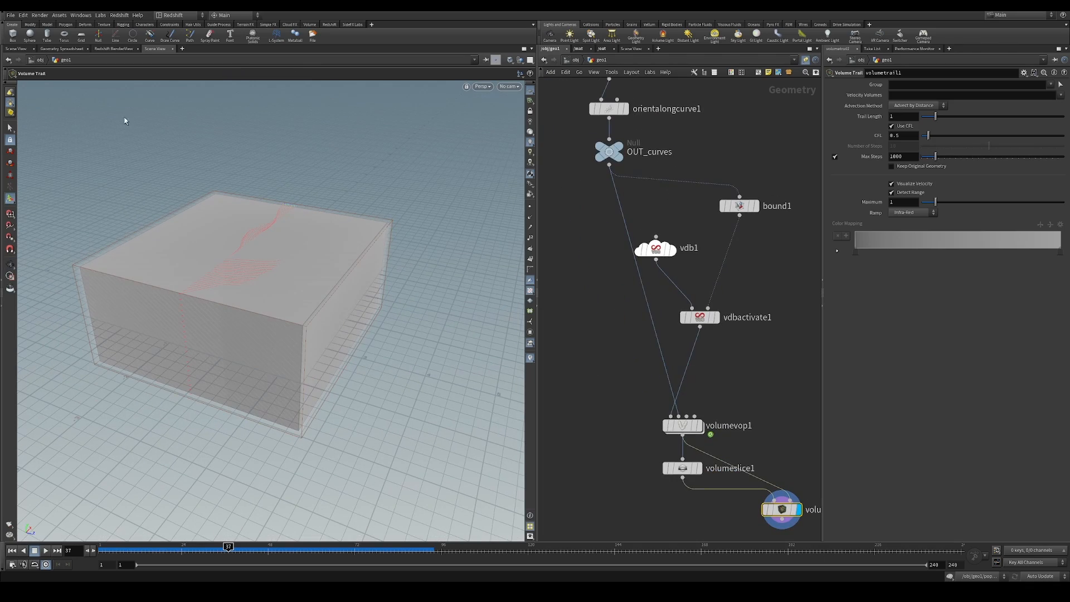
Examine the velocity trails in both scene views from different angles
left_click(10, 51)
left_click_drag(275, 267, 388, 302)
key("u")
left_click(669, 307)
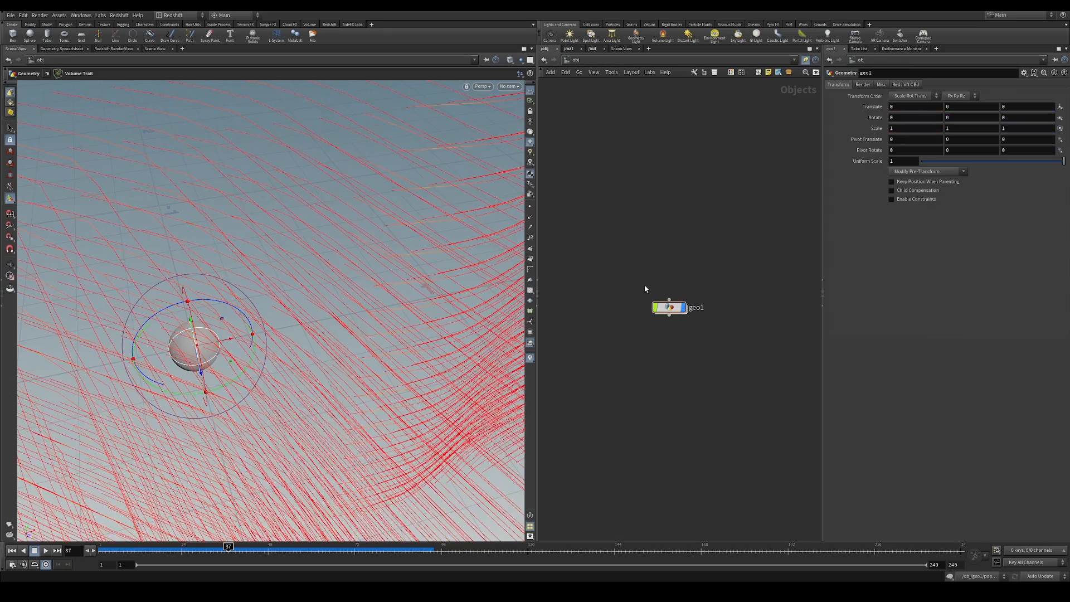
double_click(670, 307)
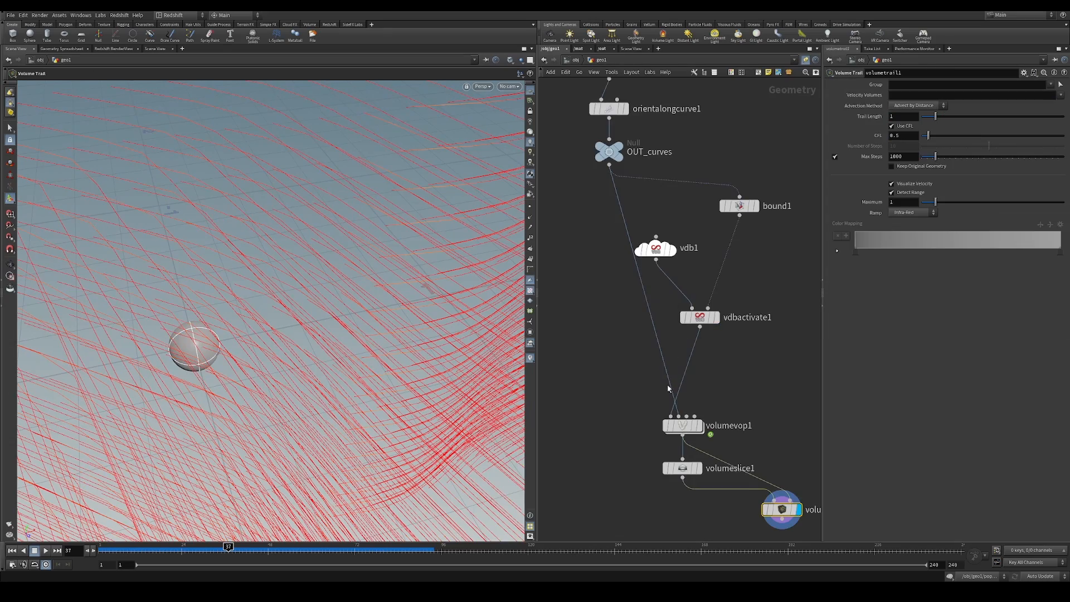
left_click(163, 49)
key("Escape")
left_click_drag(334, 324, 379, 273)
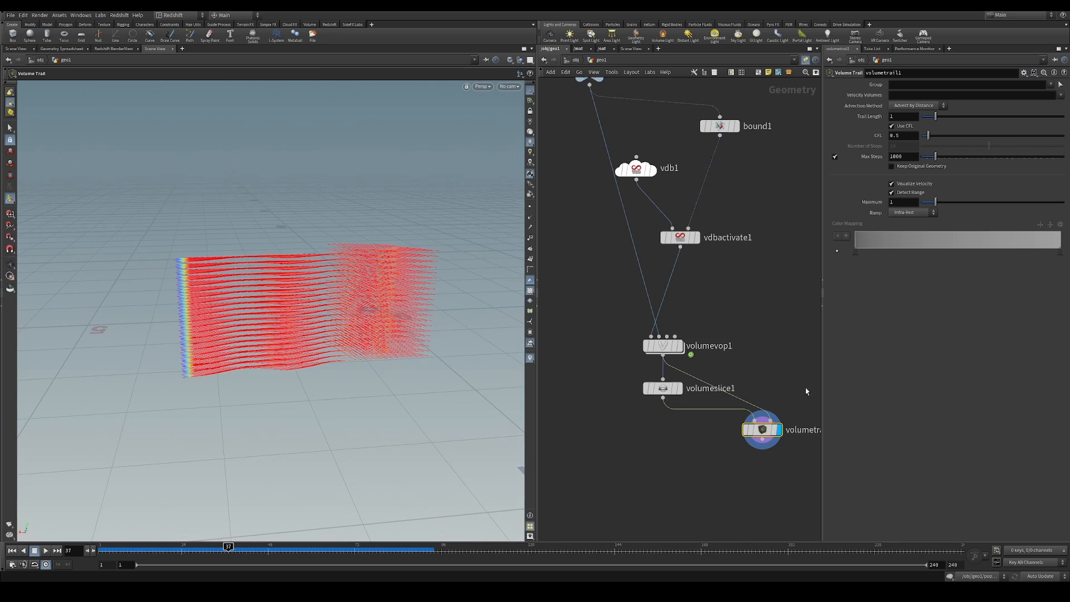
Reposition volumetrail1 and increase the plane offset of volumeslice1
middle_click_drag(770, 352, 734, 324)
left_click_drag(728, 410, 732, 426)
left_click(627, 359)
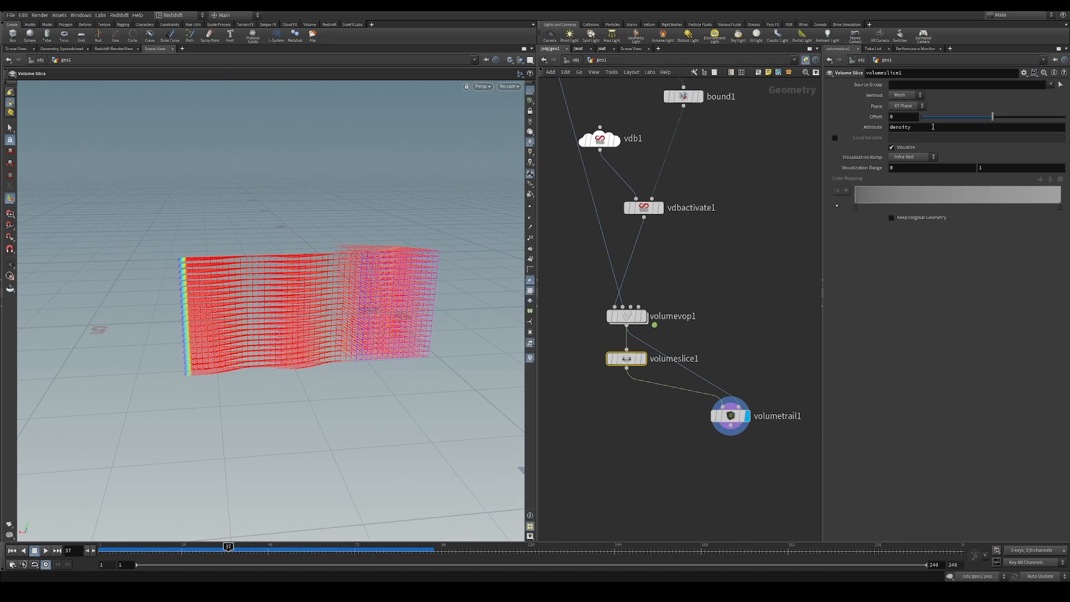
left_click_drag(998, 118, 1021, 124)
Delete the volumeslice1 node between volumevop1 and volumetrail1
left_click_drag(352, 261, 402, 284, "alt")
middle_click_drag(709, 319, 719, 229)
left_click_drag(636, 270, 634, 311)
left_click(621, 337)
key("Delete")
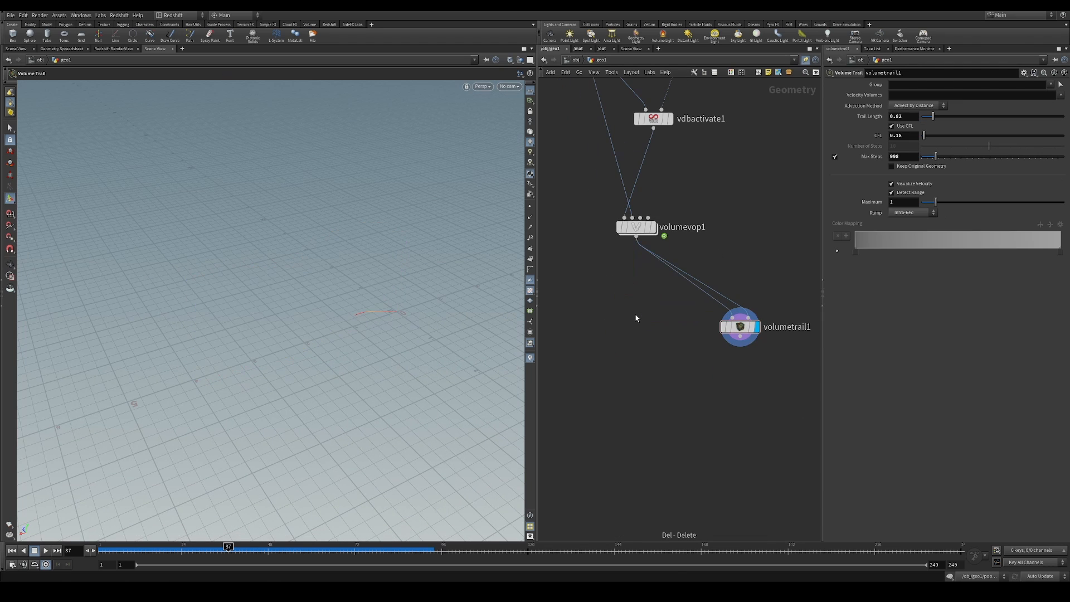
Add a Scatter node fed by bound1 and use its points as the first input of volumetrail1
key("Tab")
type("scat")
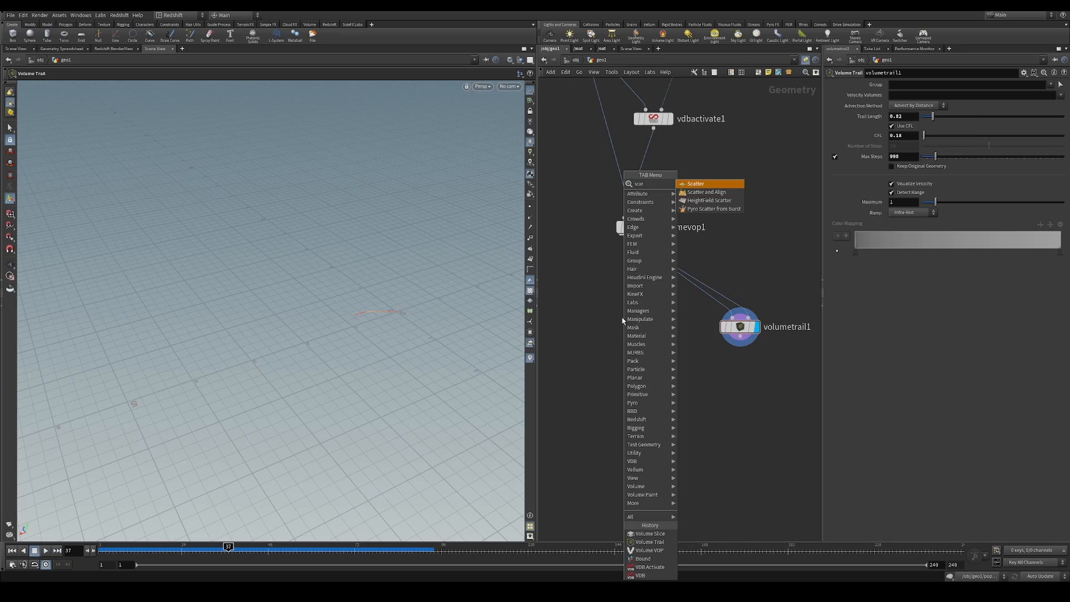
left_click(739, 181)
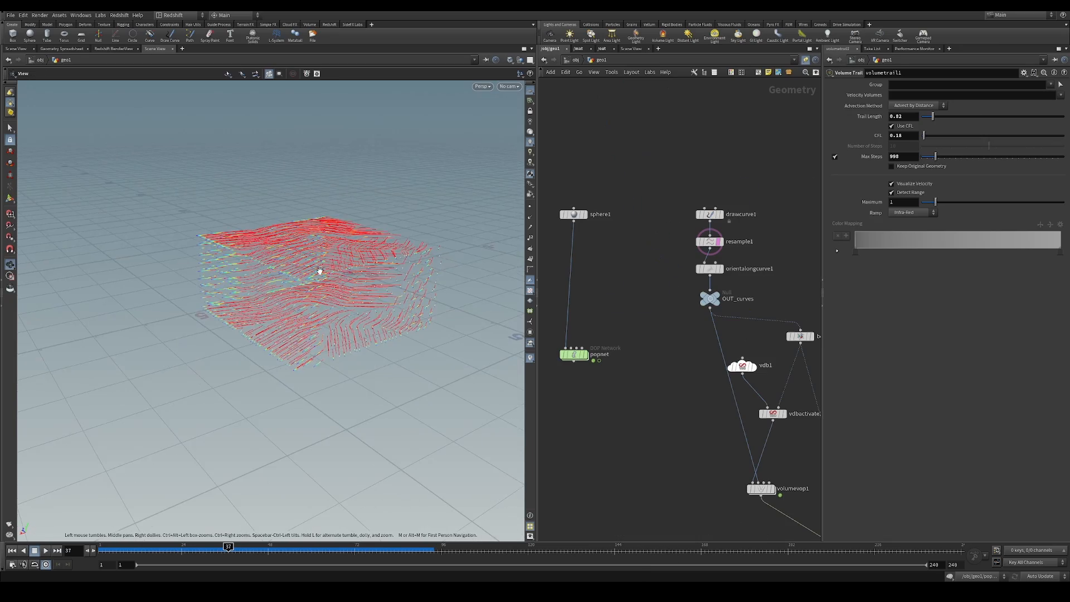
left_click_drag(318, 270, 293, 390)
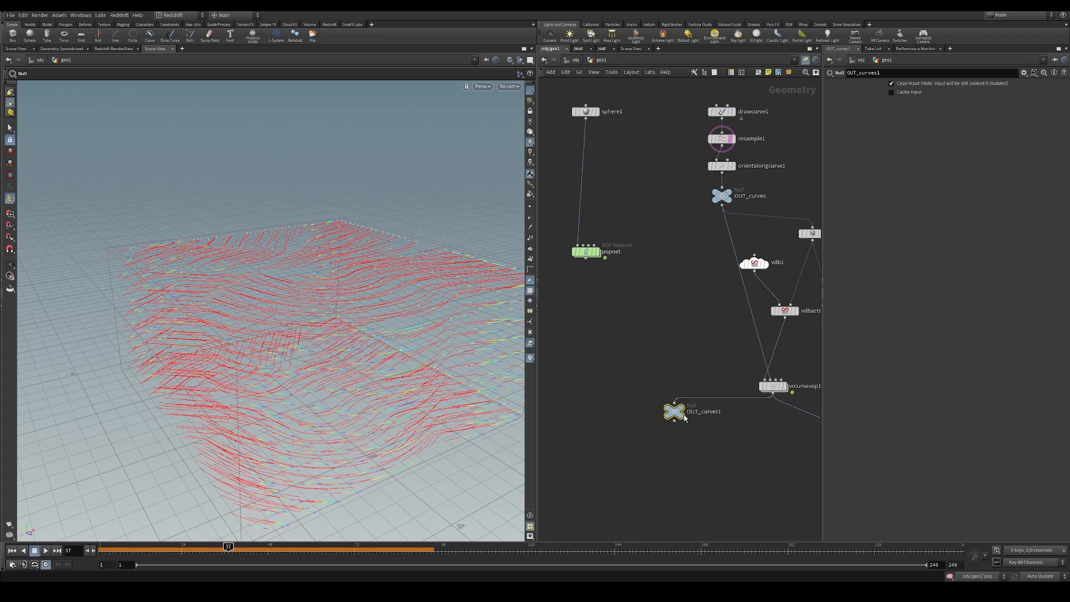
Rename the null connected below volumevop1 to OUT_vel
double_click(750, 434)
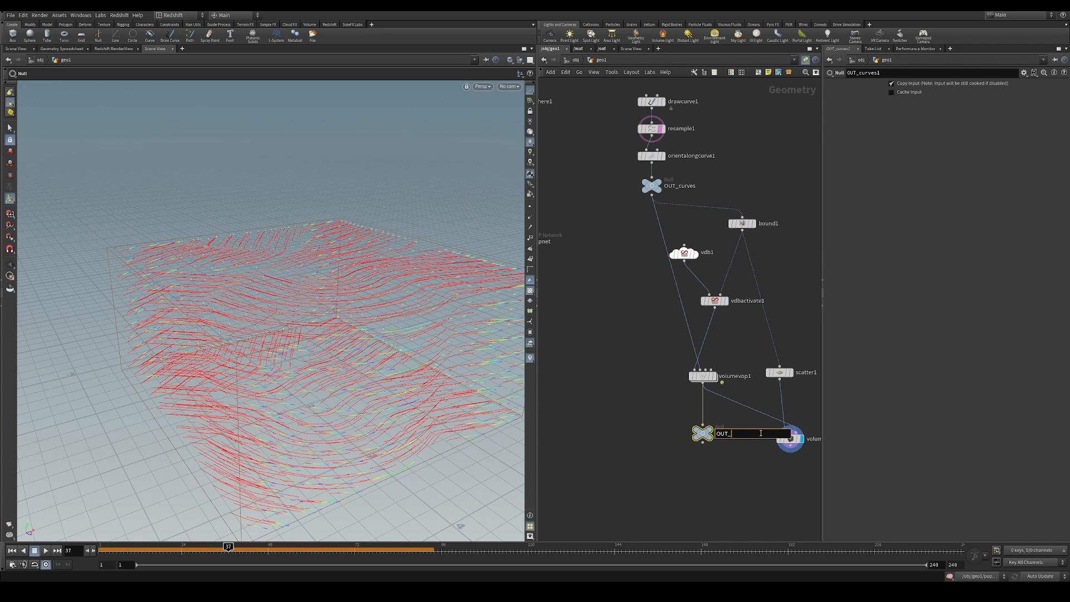
type("vel")
key("Return")
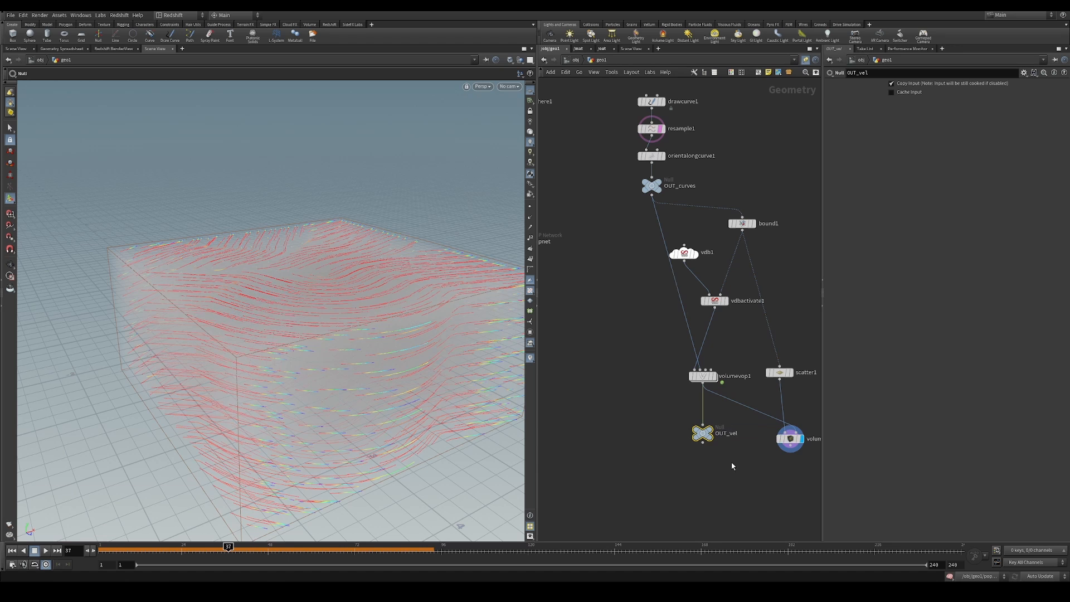
left_click(662, 422)
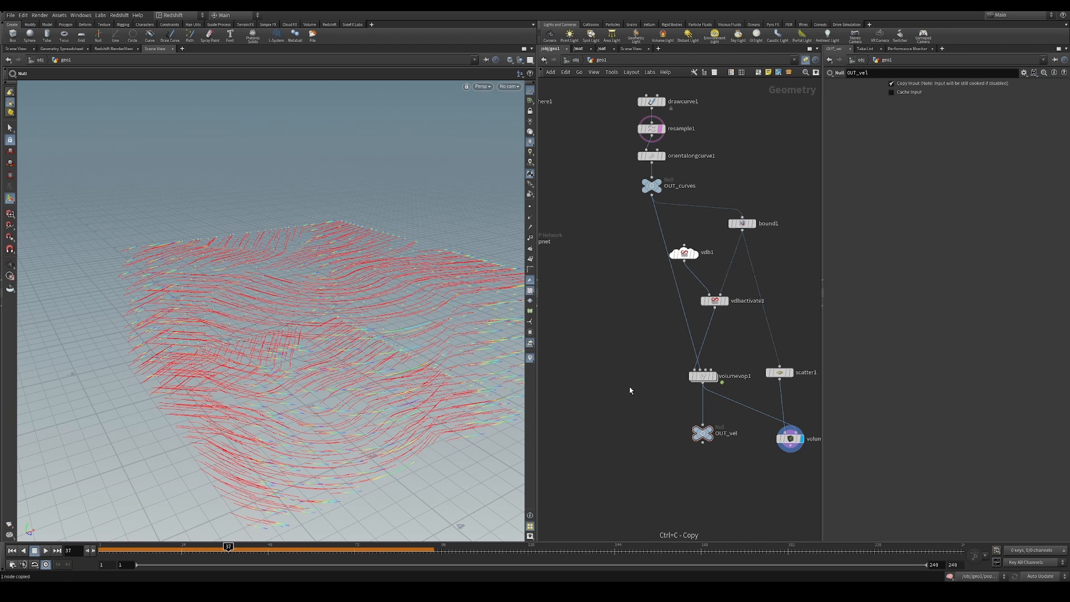
Enter volumevop1's VEX network and move bind1 farther away from primuv1
middle_click_drag(630, 389, 659, 382)
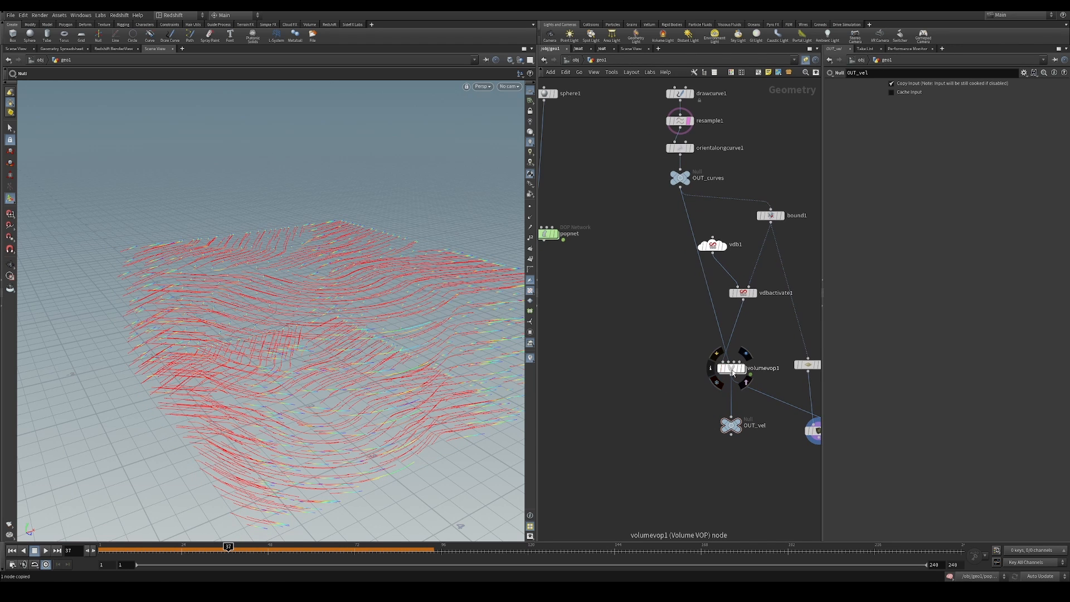
double_click(733, 373)
scroll(676, 307, "down", 2)
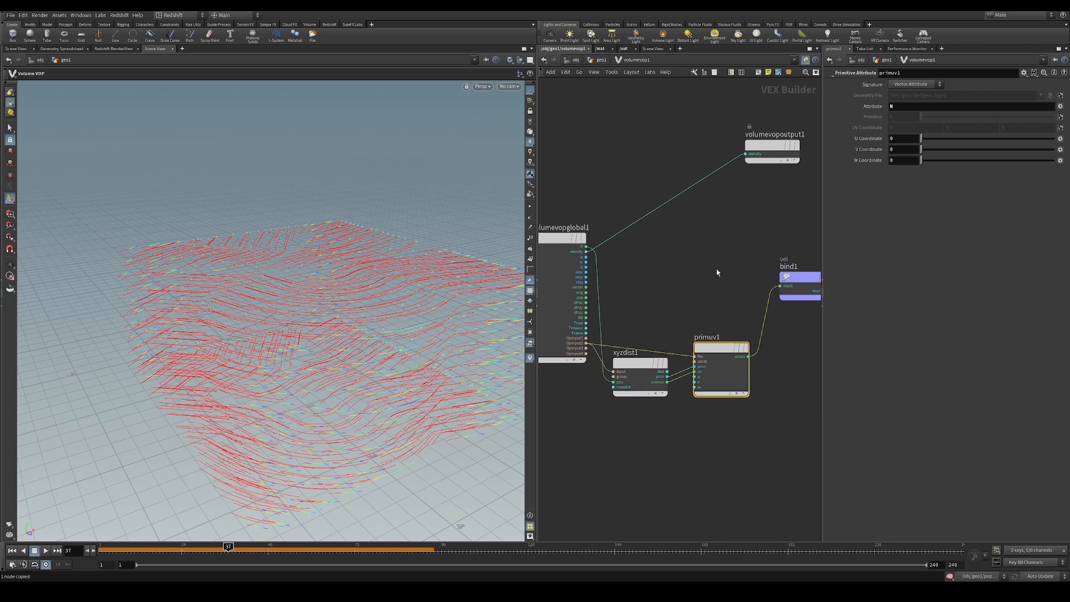
left_click_drag(605, 330, 790, 404)
middle_click_drag(790, 404, 721, 477)
left_click_drag(734, 350, 778, 344)
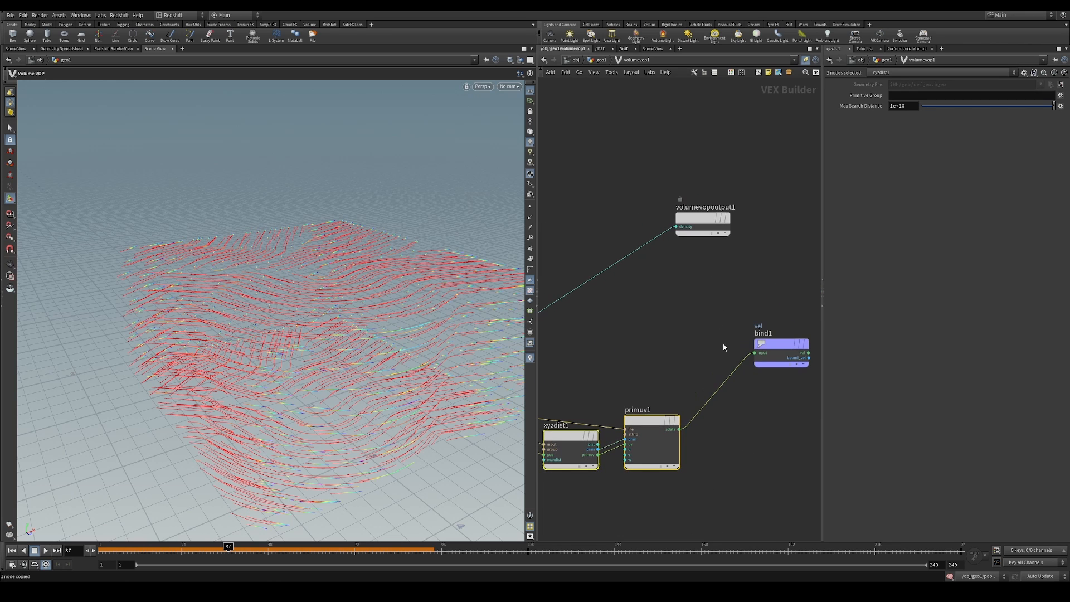
Add a Curl Noise node above primuv1 and connect volumevopglobal1's P to its pos input
key("Tab")
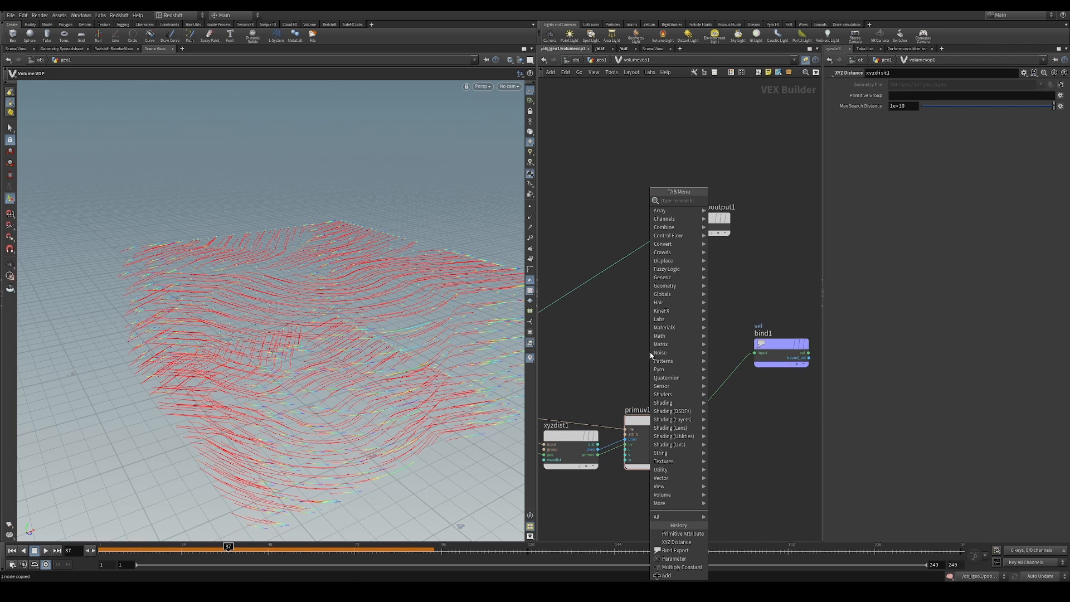
type("noi")
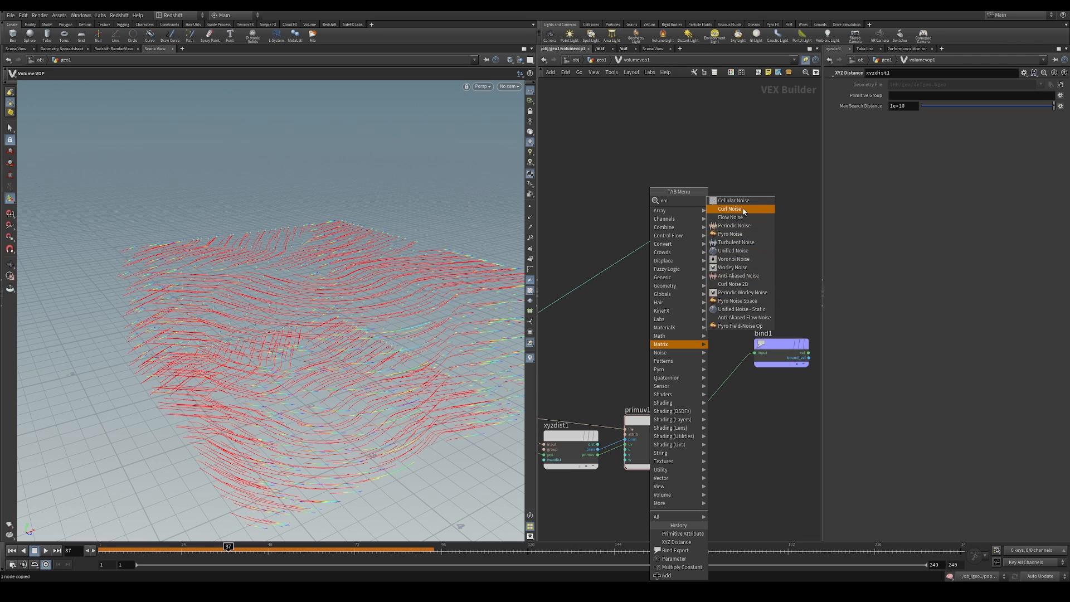
left_click(744, 209)
left_click(678, 343)
middle_click_drag(588, 327, 662, 282)
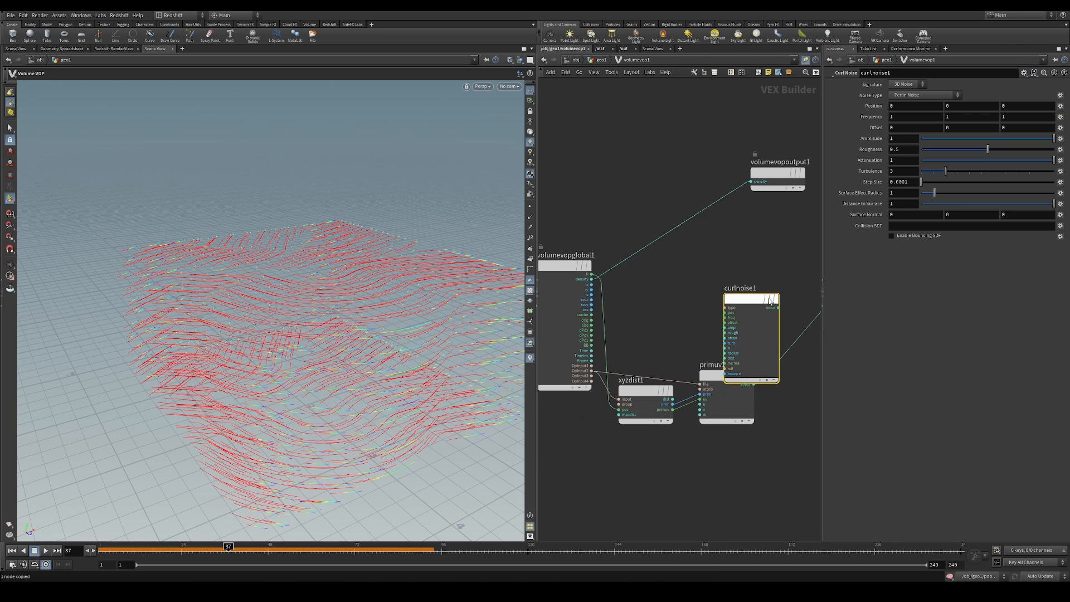
left_click_drag(768, 297, 765, 271)
left_click_drag(594, 274, 721, 284)
middle_click_drag(701, 310, 608, 302)
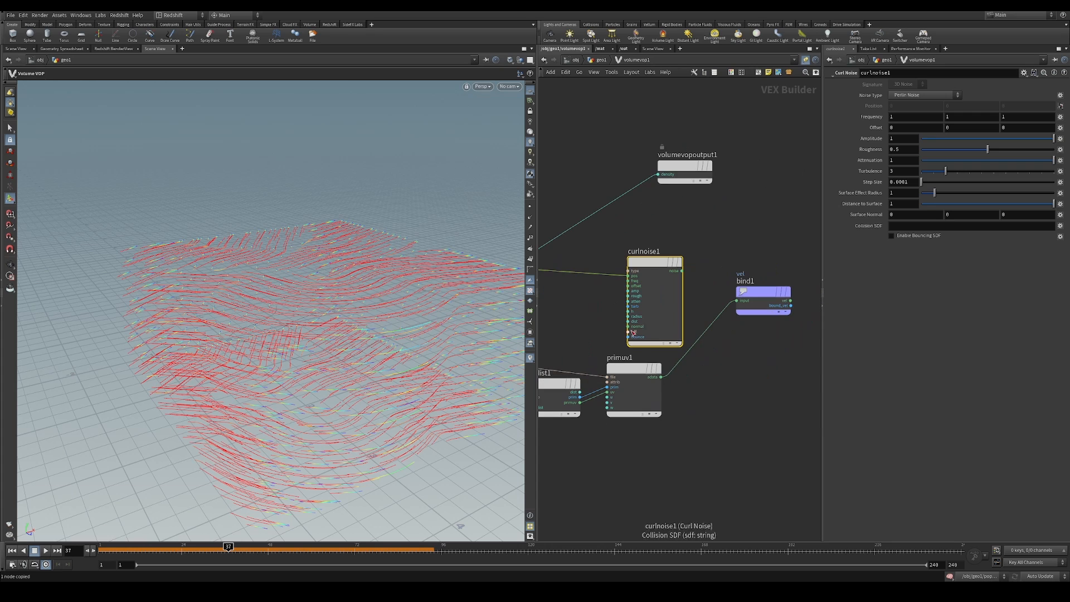
Place an Add node beyond curlnoise1 and move bind1 farther out to make room for it
key("Tab")
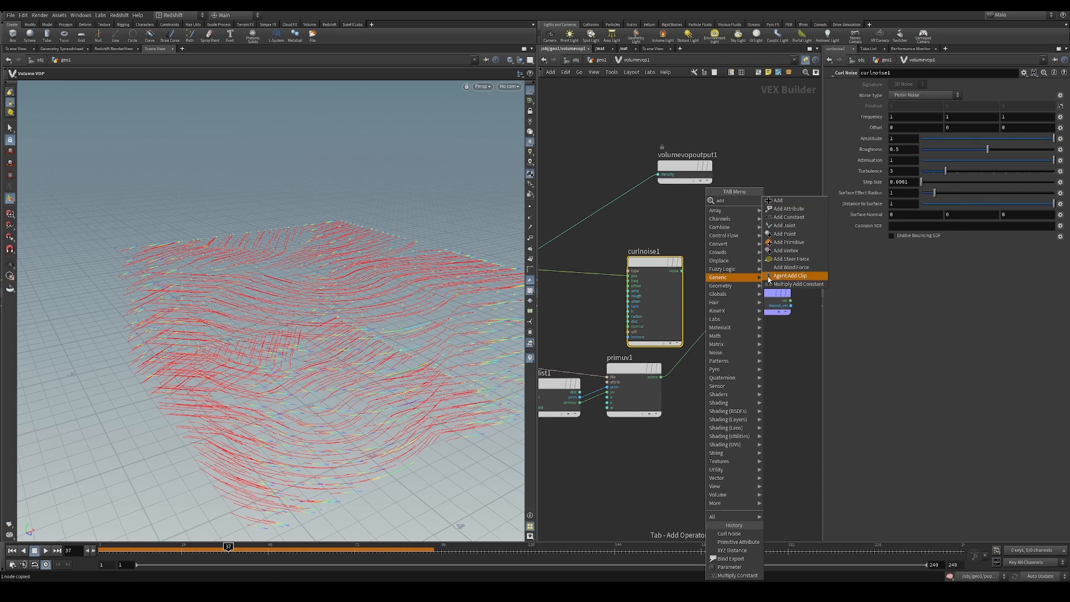
left_click(786, 203)
left_click(755, 221)
middle_click_drag(755, 237, 699, 249)
left_click_drag(701, 305, 804, 336)
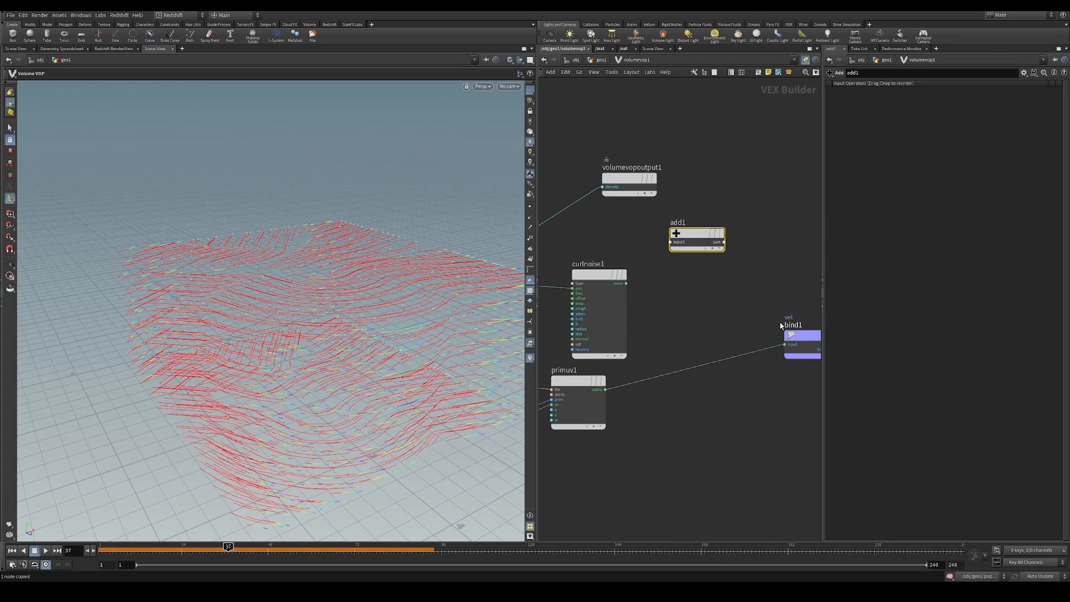
Connect curlnoise1's noise and primuv1's output to add1, with add1's sum feeding bind1
left_click_drag(692, 234, 708, 267)
left_click_drag(626, 285, 690, 276)
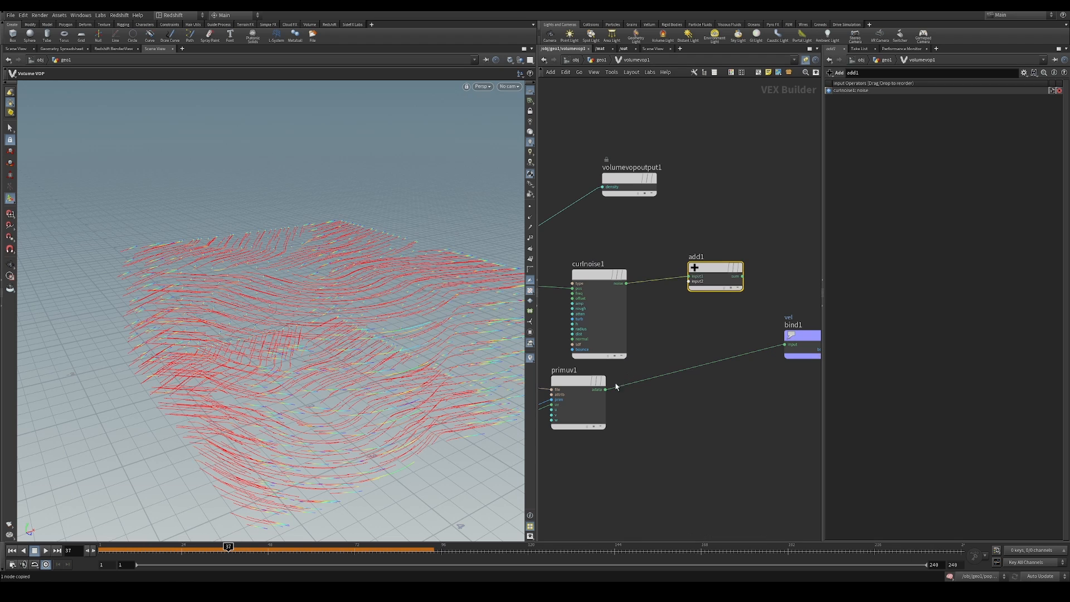
mouse_move(605, 389)
left_mouse_down()
mouse_move(690, 282)
mouse_move(786, 343)
left_mouse_up()
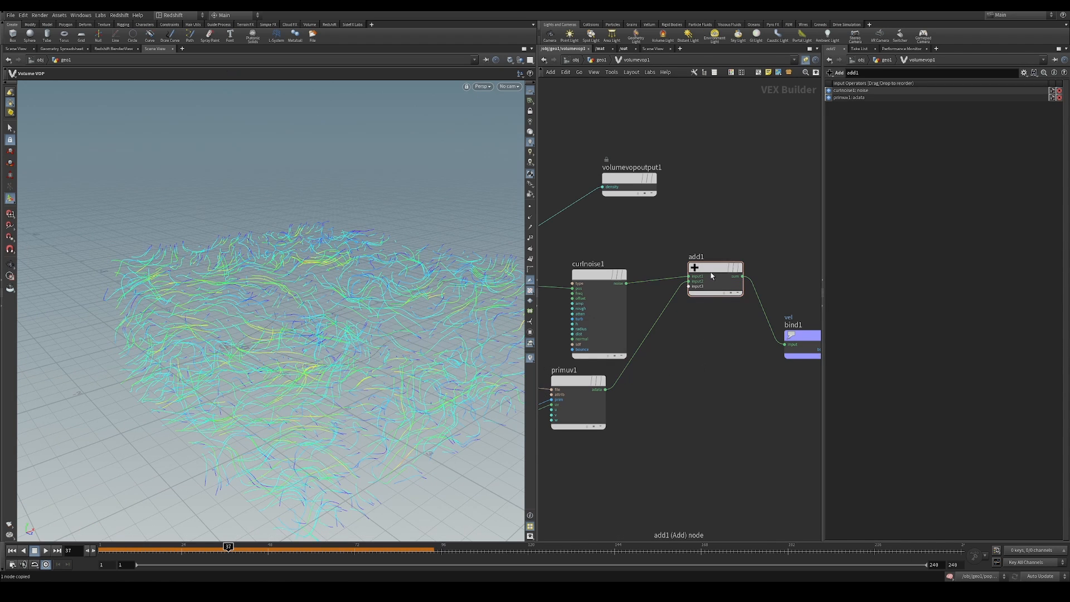
Move add1 and bind1 farther out to make room beyond curlnoise1
left_click_drag(711, 276, 734, 284)
middle_click_drag(703, 390, 632, 389)
left_click_drag(655, 248, 779, 412)
left_click_drag(677, 283, 764, 294)
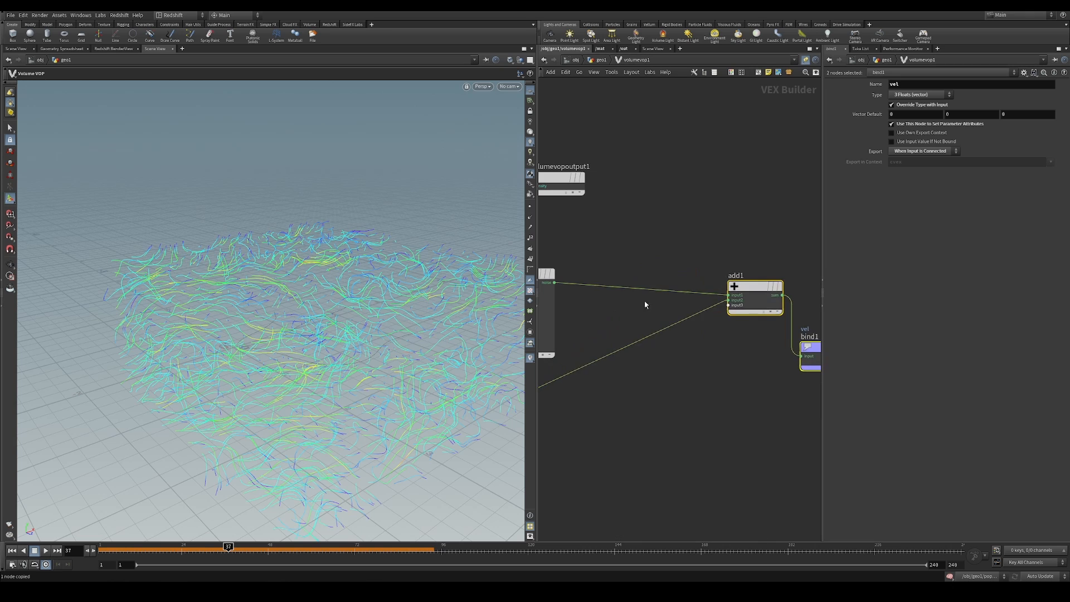
middle_click_drag(645, 300, 781, 279)
left_click_drag(785, 244, 726, 277)
left_click_drag(667, 257, 629, 254)
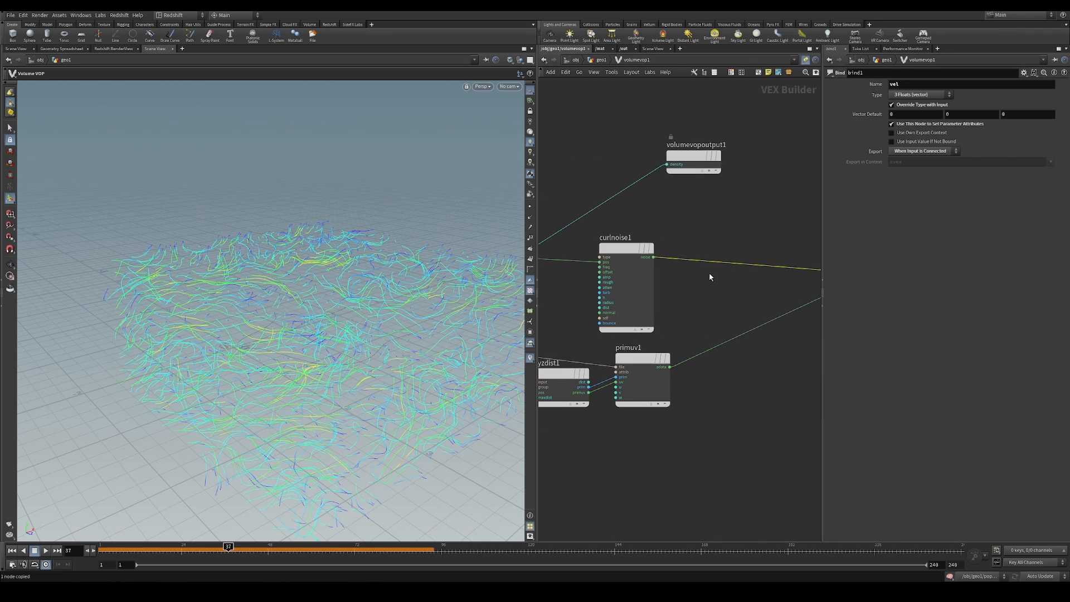
Insert a Multiply Constant node on the wire between curlnoise1 and add1
key("Tab")
type("mul")
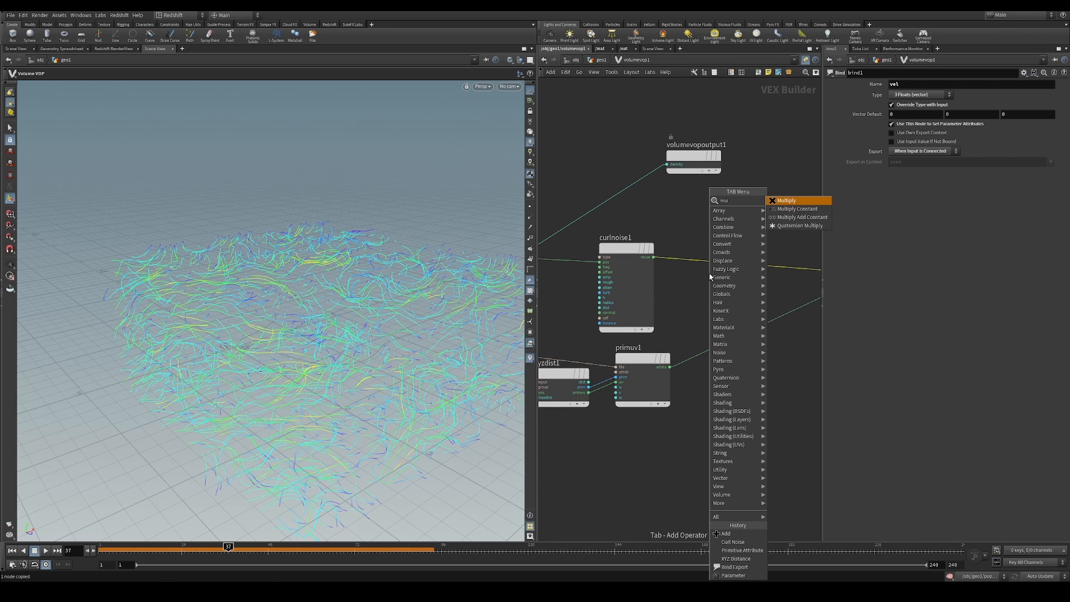
left_click(798, 209)
left_click(734, 251)
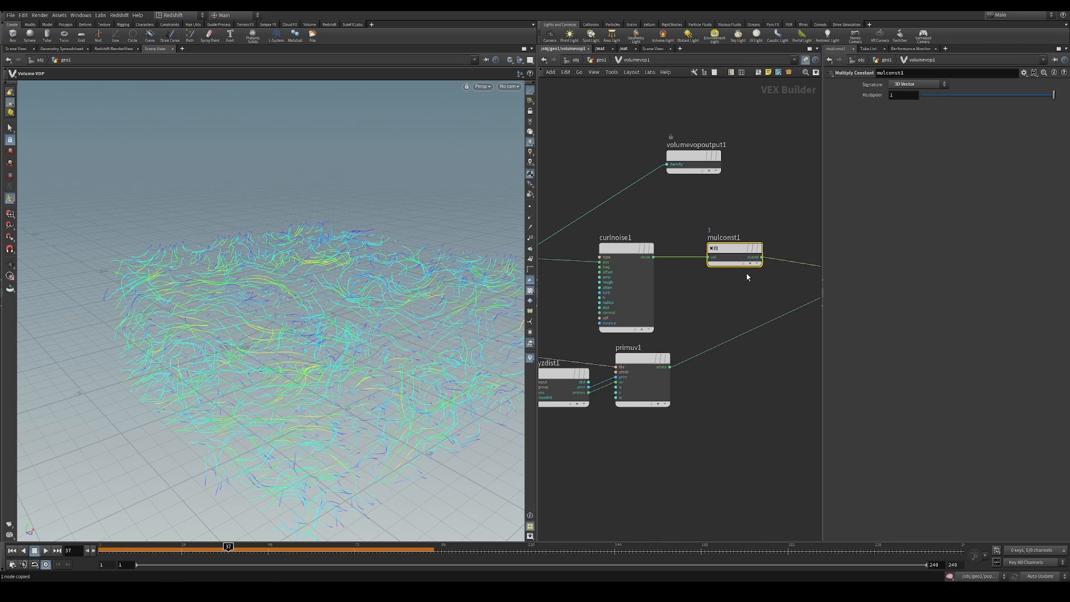
Set mulconst1's multiplier to 0.271 while checking the velocity trails in the viewport
left_click_drag(976, 95, 951, 101)
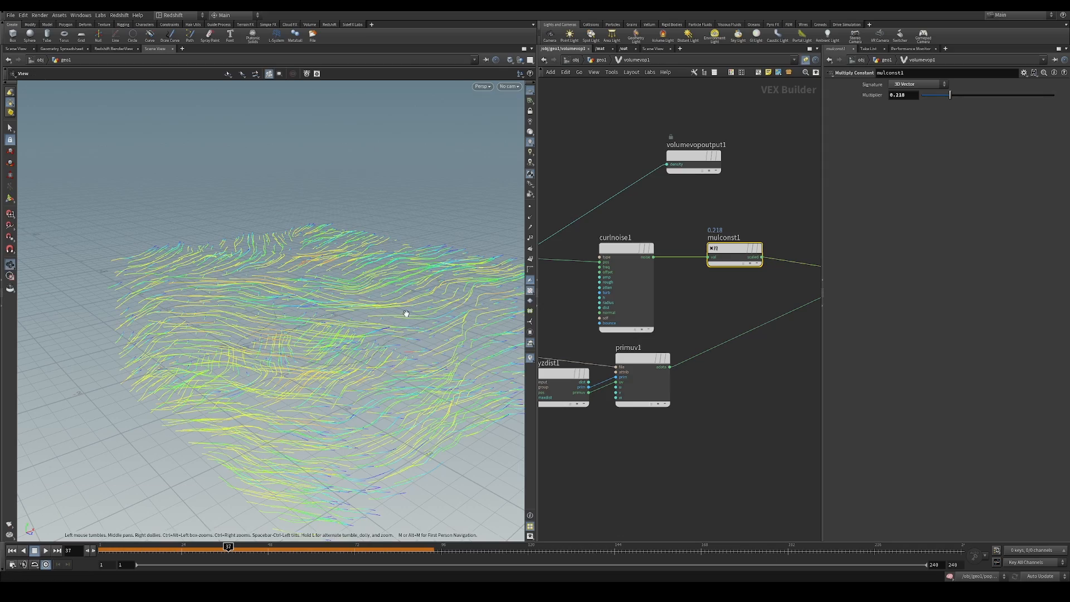
left_click_drag(407, 315, 363, 362, "alt")
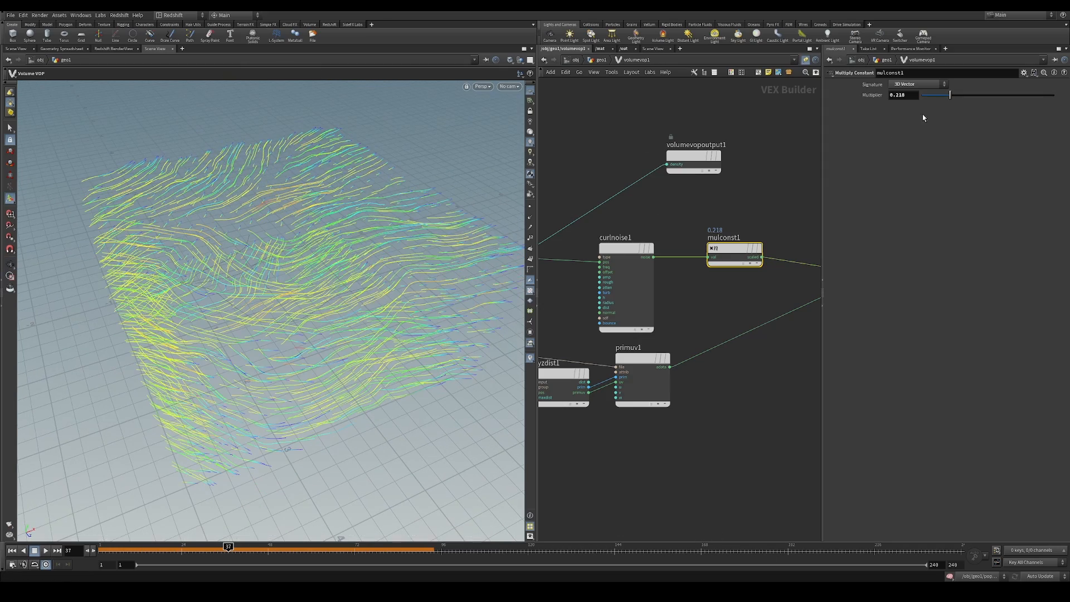
left_click_drag(955, 100, 958, 99)
left_click_drag(413, 340, 384, 278, "alt")
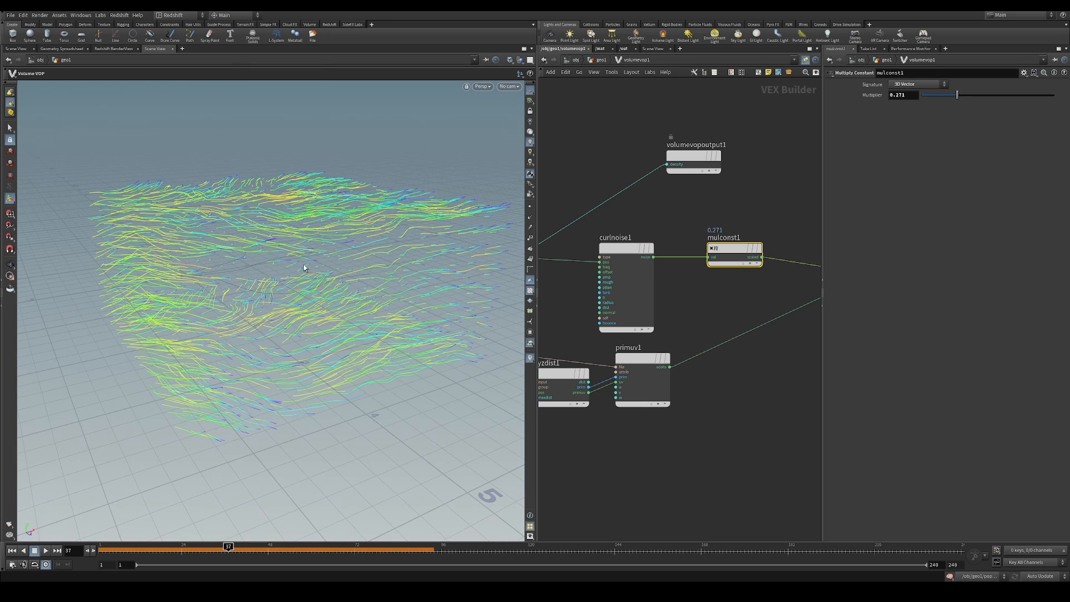
Return to the geo1 network and copy the OUT_vel null
left_click(602, 60)
middle_click_drag(649, 302, 696, 244)
left_click(779, 367)
key("ctrl+c")
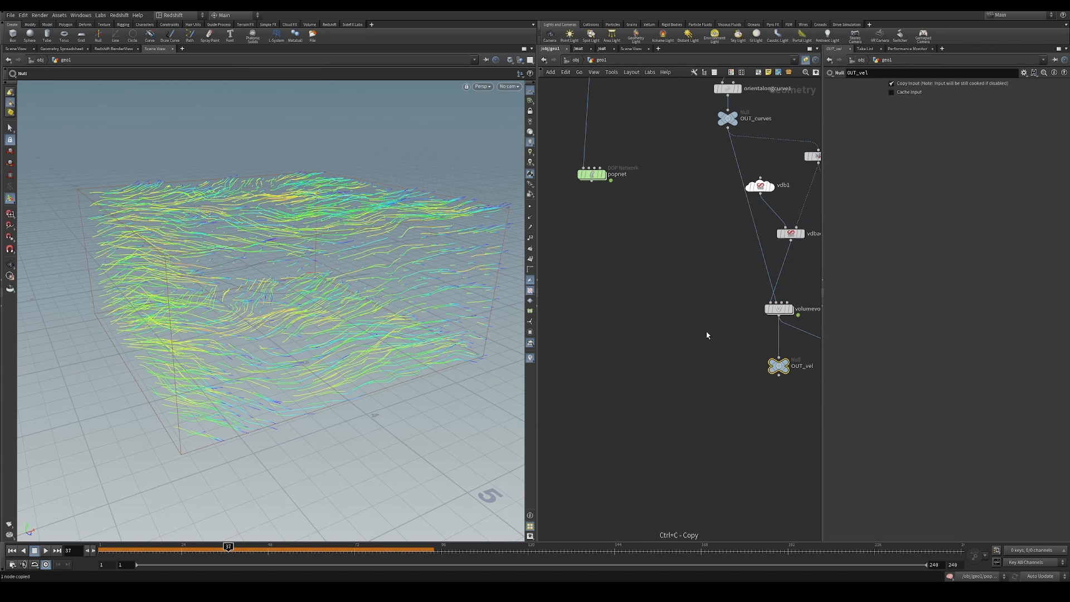
Display popnet at the first frame and enter its network
middle_click_drag(602, 227, 672, 380)
left_click(678, 331)
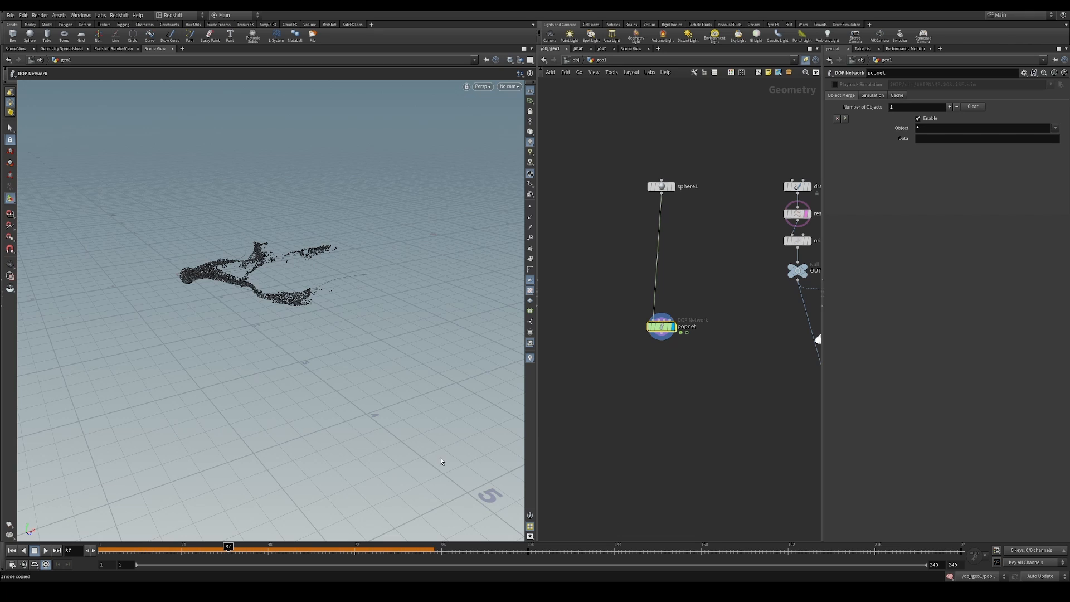
left_click(12, 550)
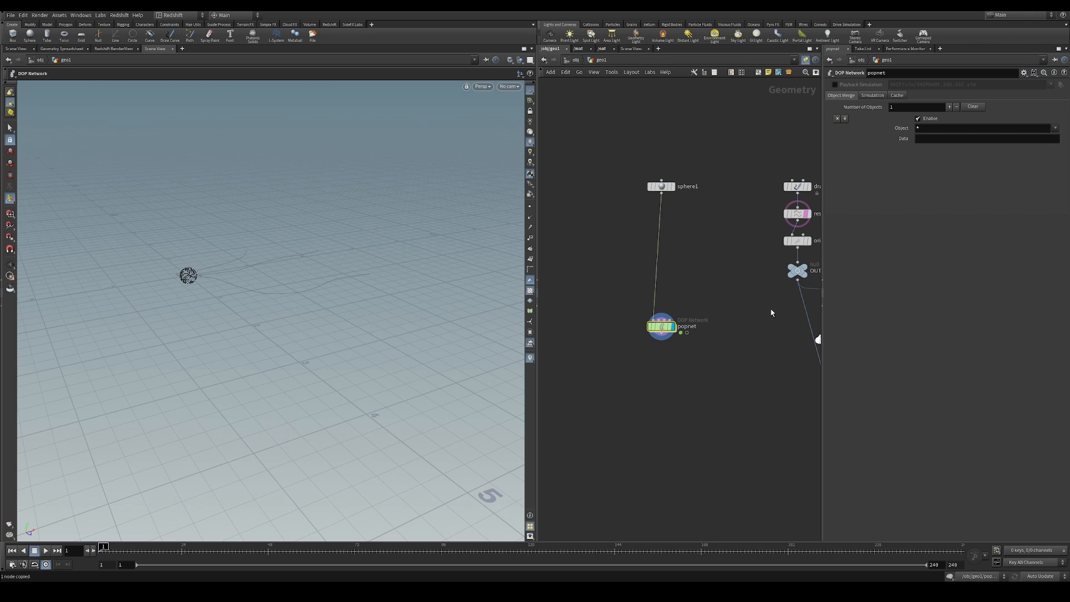
double_click(662, 328)
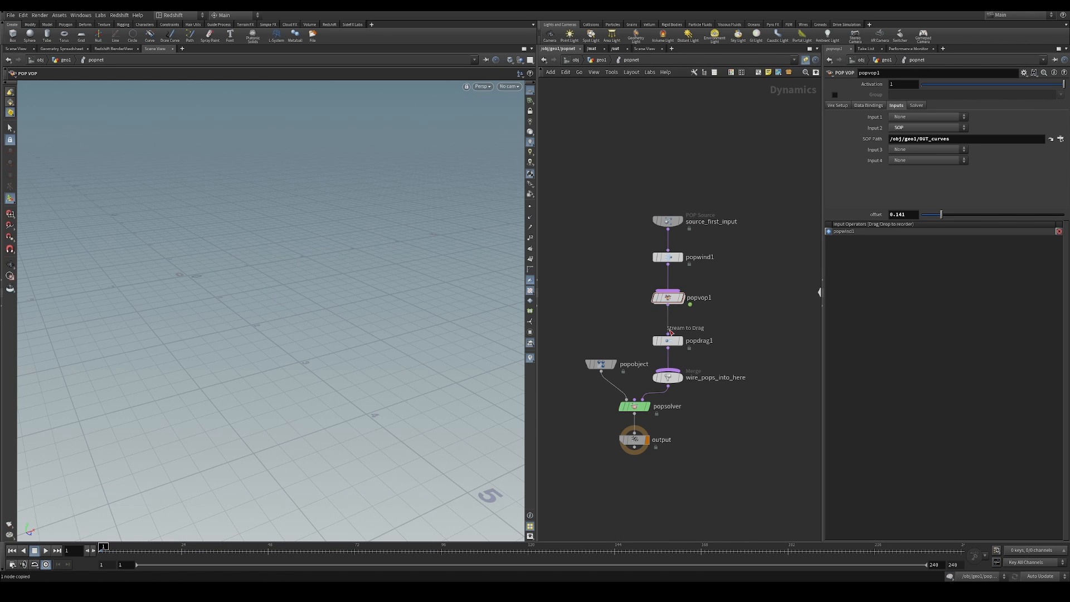
Take popvop1 out of the chain by wiring popwind1 directly to popdrag1 and cutting popvop1's remaining connection
left_click_drag(704, 306, 663, 331)
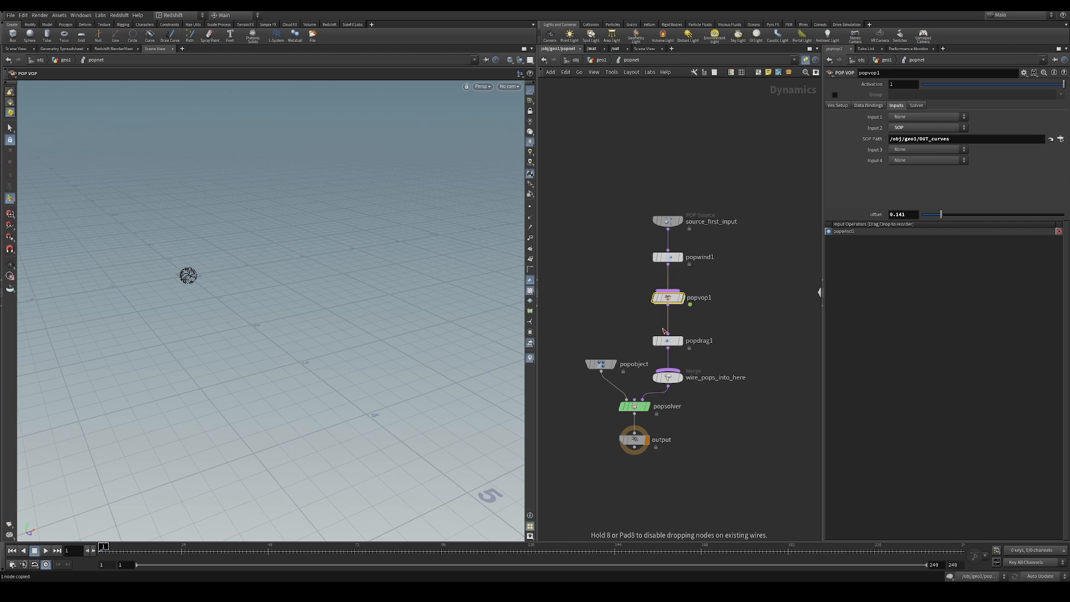
left_click_drag(679, 295, 769, 298)
middle_click_drag(701, 296, 686, 304)
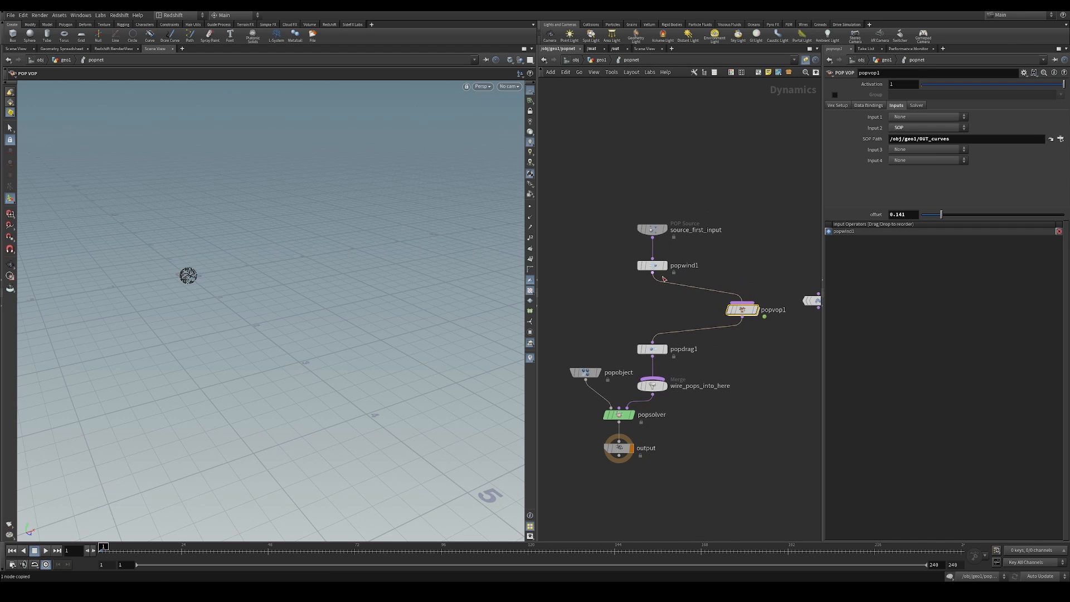
left_click_drag(653, 273, 653, 342)
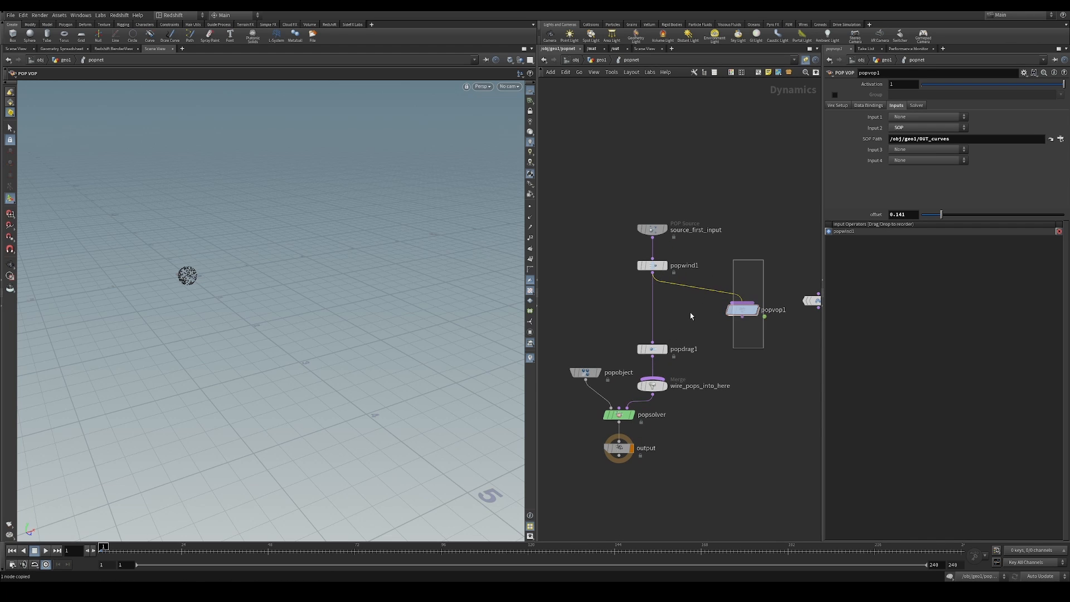
key("y")
left_click_drag(714, 276, 754, 290)
Insert a POP Advect by Volumes node between popwind1 and popdrag1
key("Tab")
type("a")
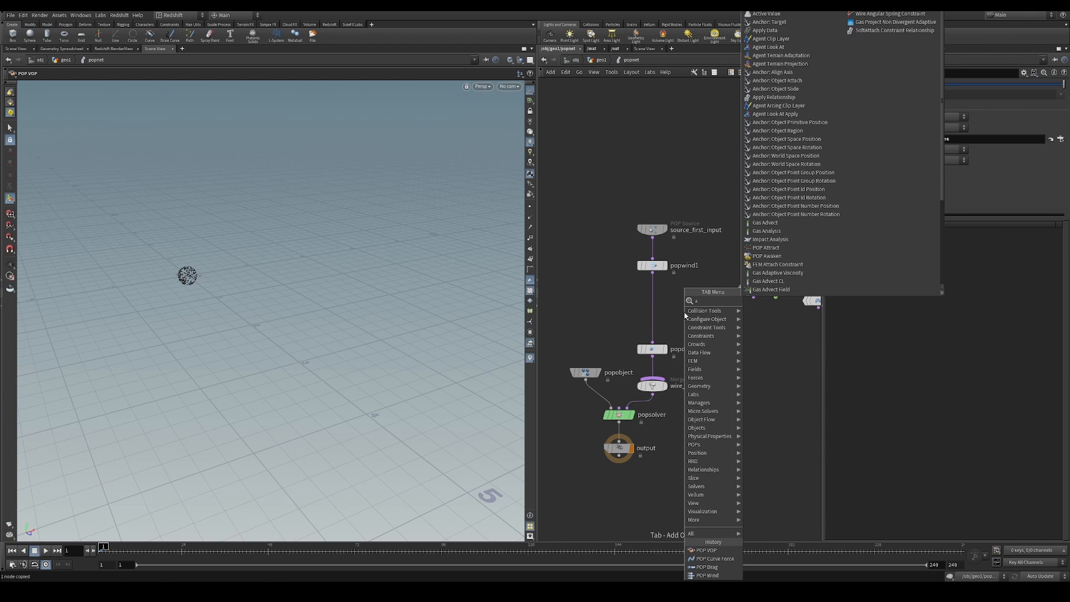
type(" b")
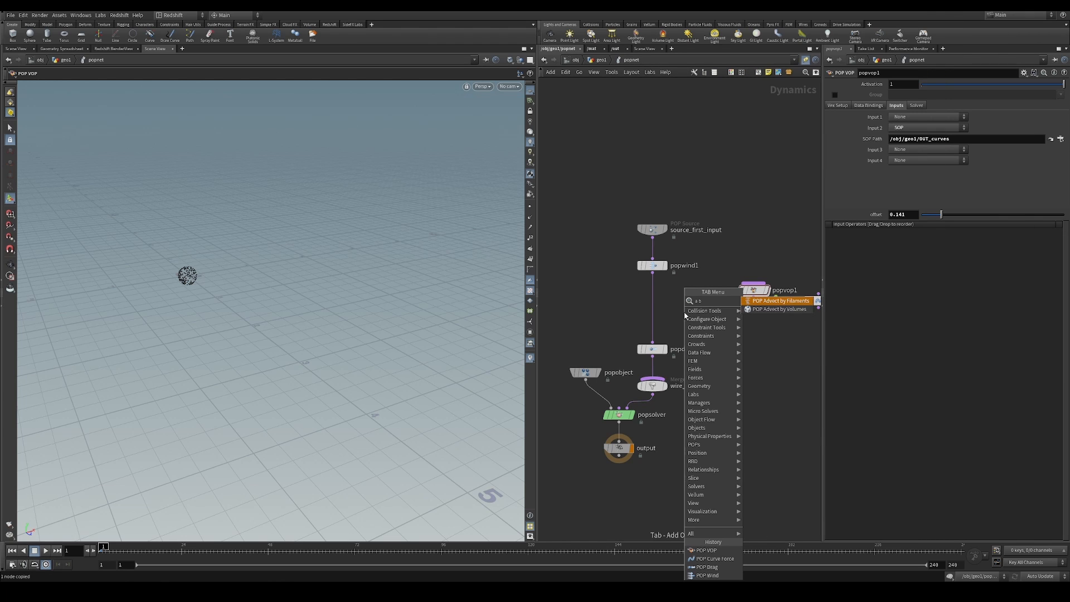
type(" v")
key("Return")
left_click(645, 301)
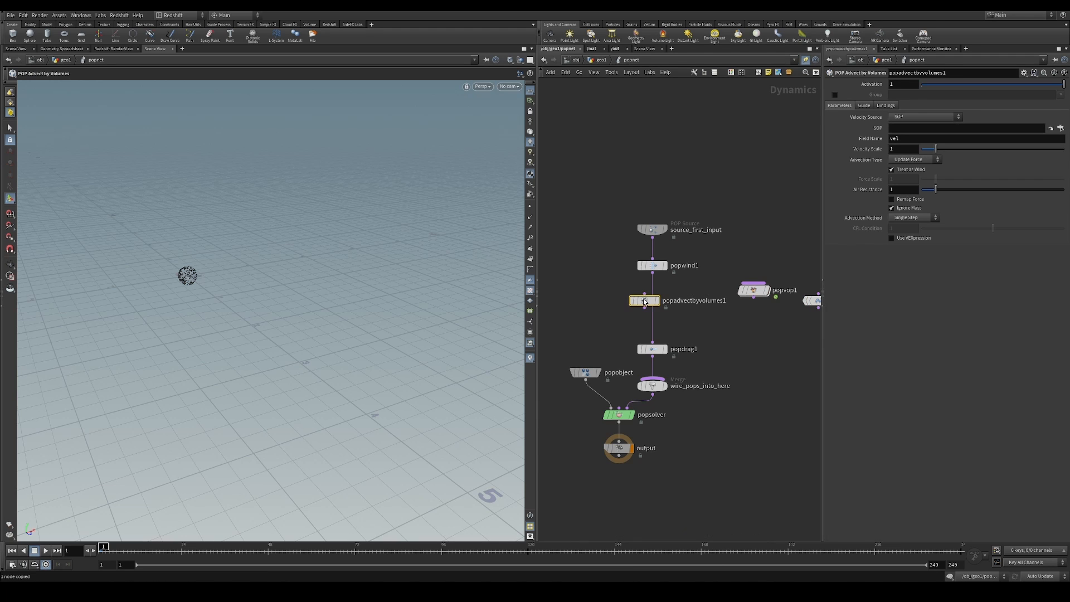
left_click_drag(645, 301, 656, 306)
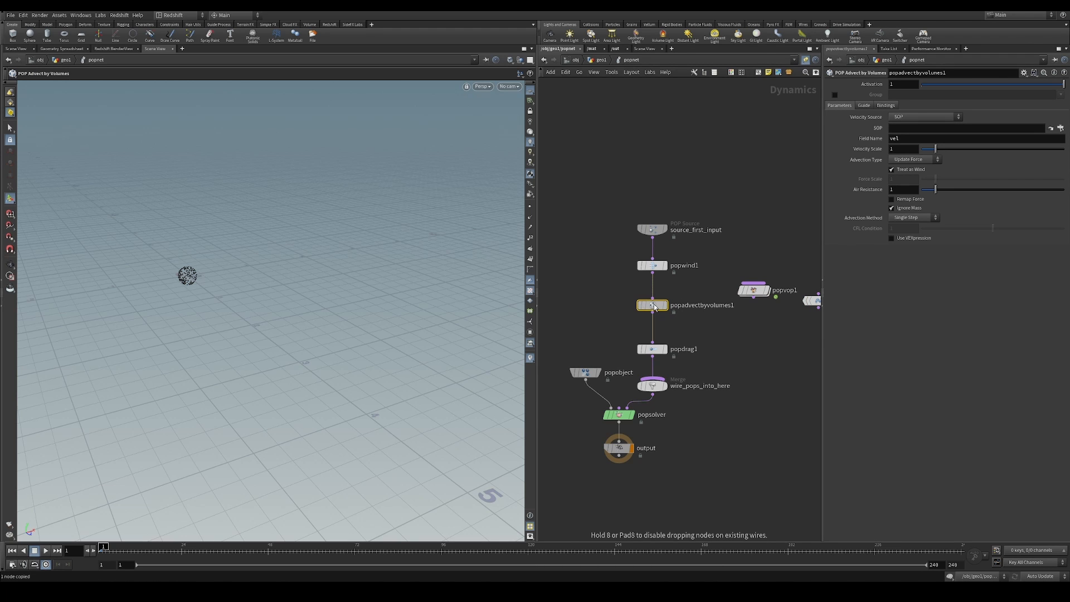
Set the advection node's velocity source SOP path to /obj/geo1/OUT_vel, keeping the field name vel
left_click_drag(204, 273, 194, 270, "alt")
middle_click_drag(194, 270, 170, 358, "alt")
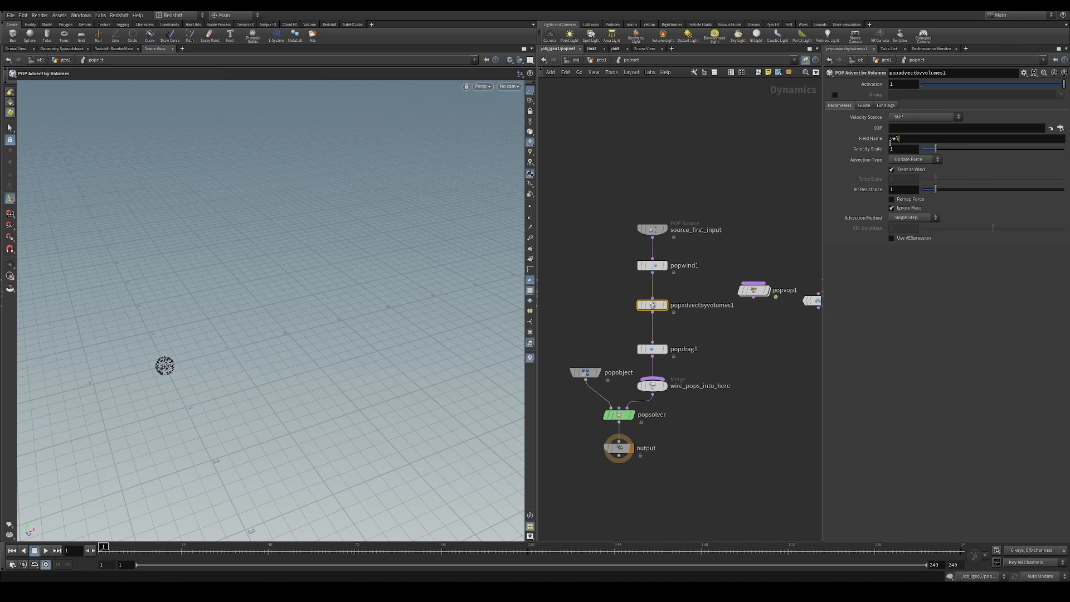
left_click(919, 117)
left_click(919, 124)
left_click(898, 129)
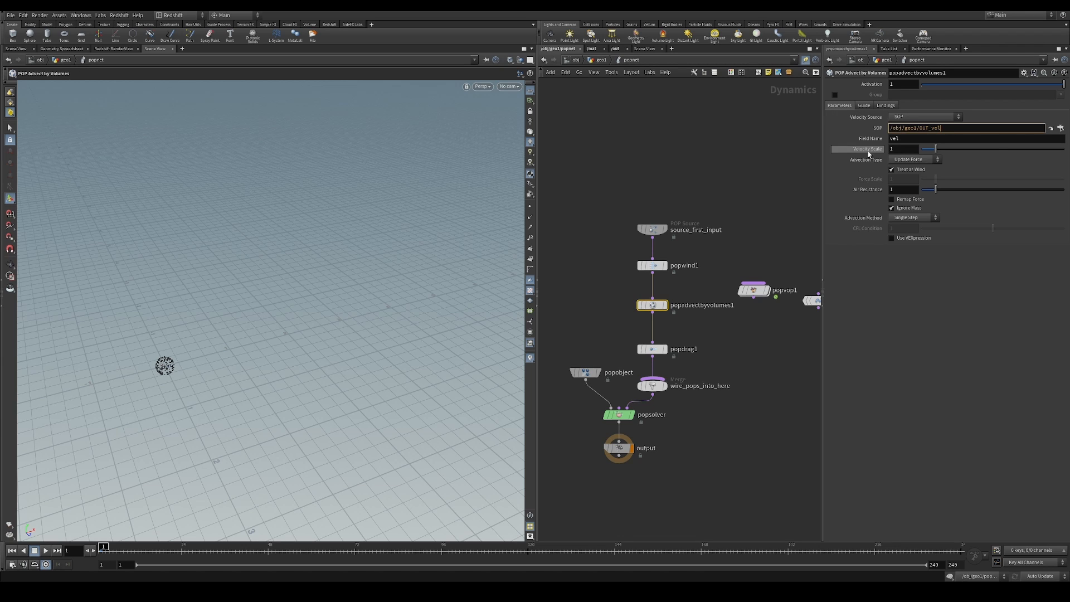
key("Return")
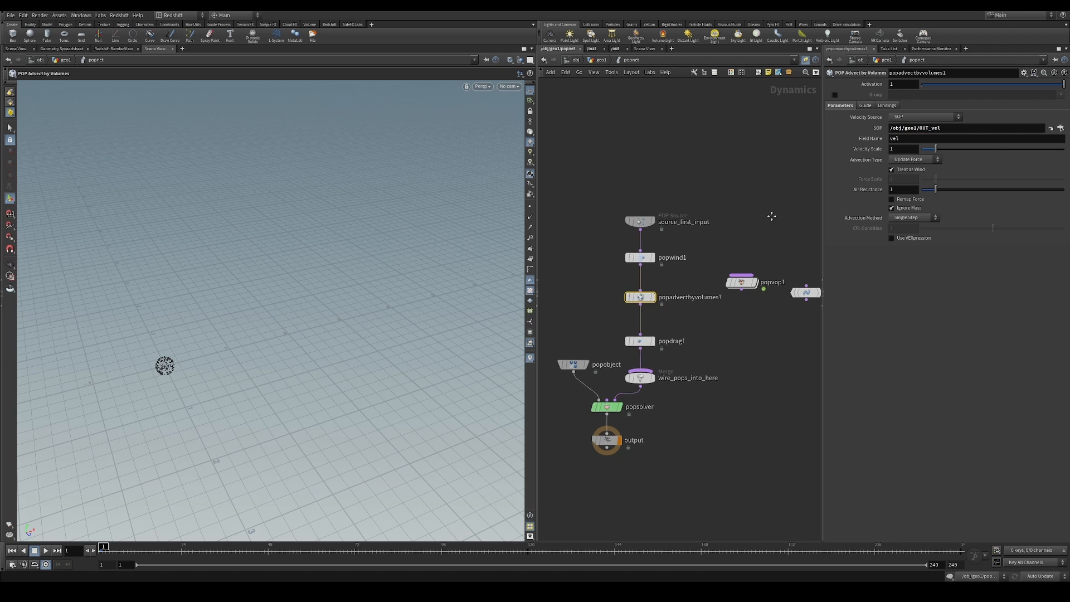
double_click(907, 139)
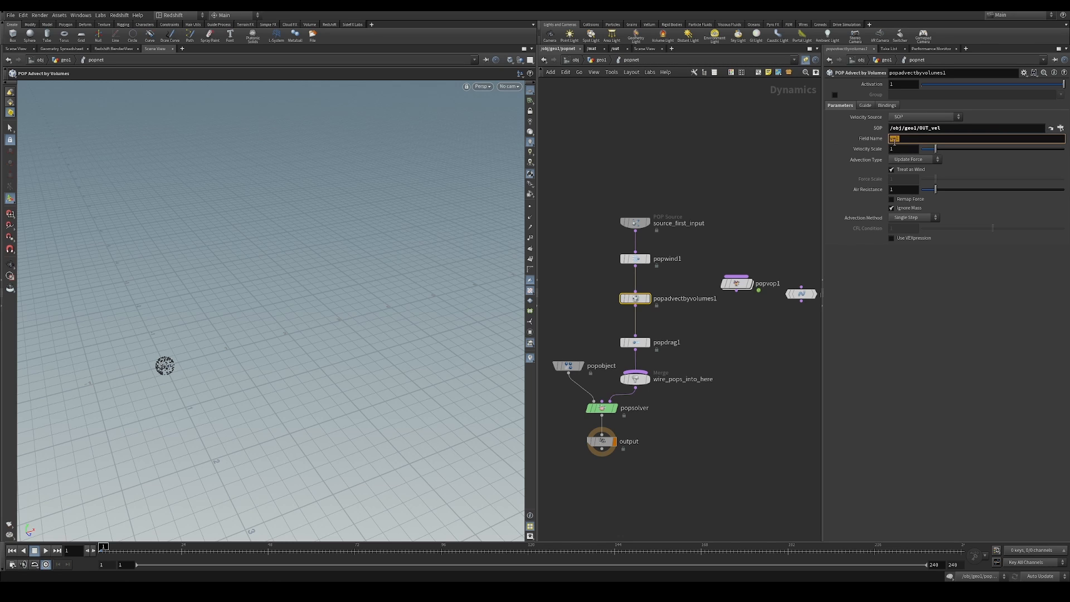
left_click(763, 193)
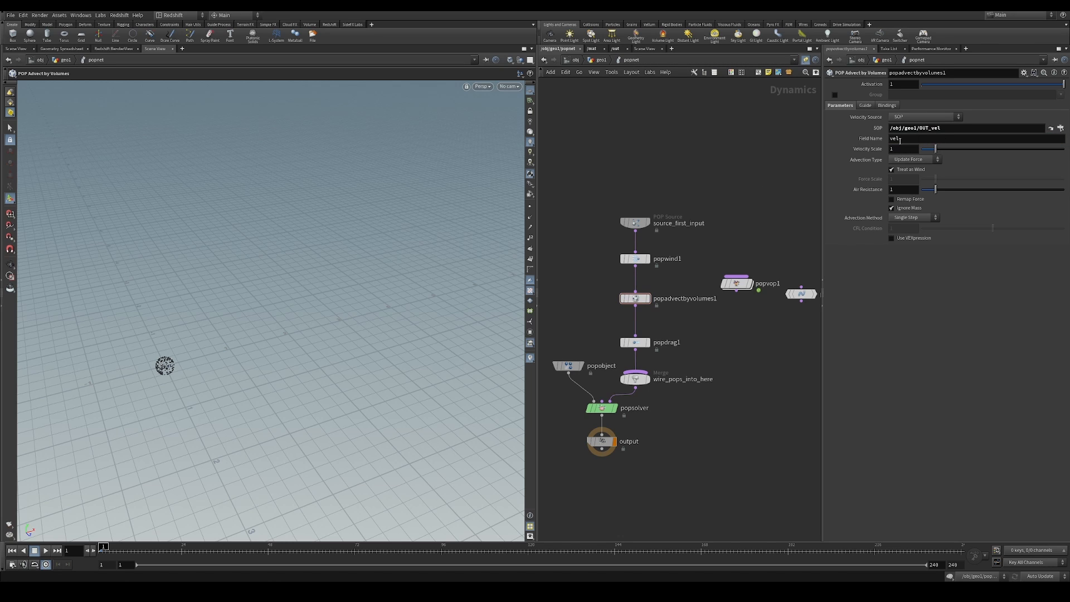
Set popadvectbyvolumes1's advection type to Update Position and play the simulation
left_click(927, 162)
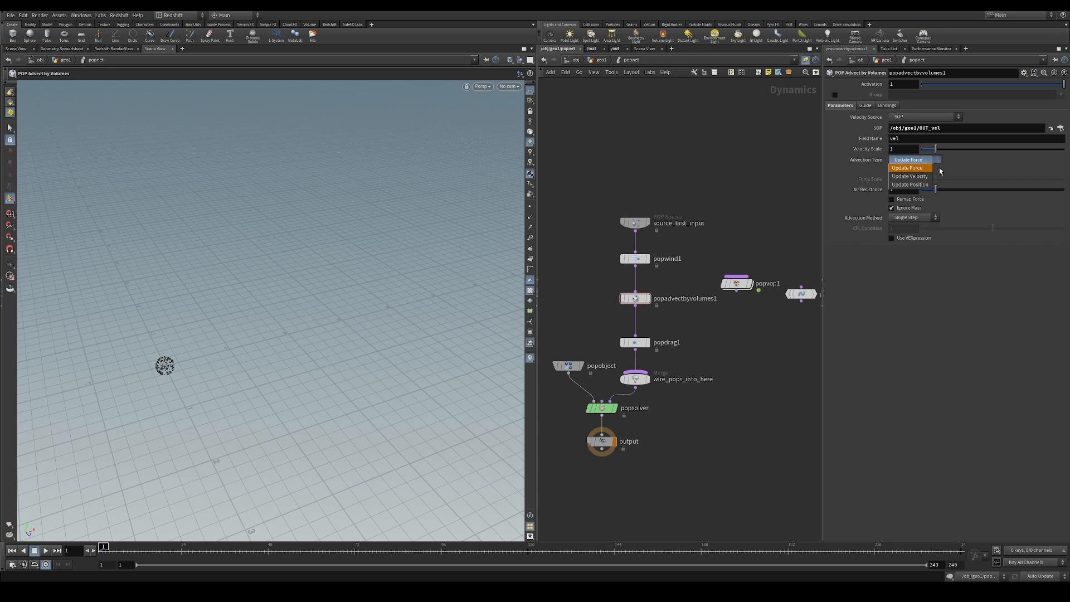
left_click(927, 185)
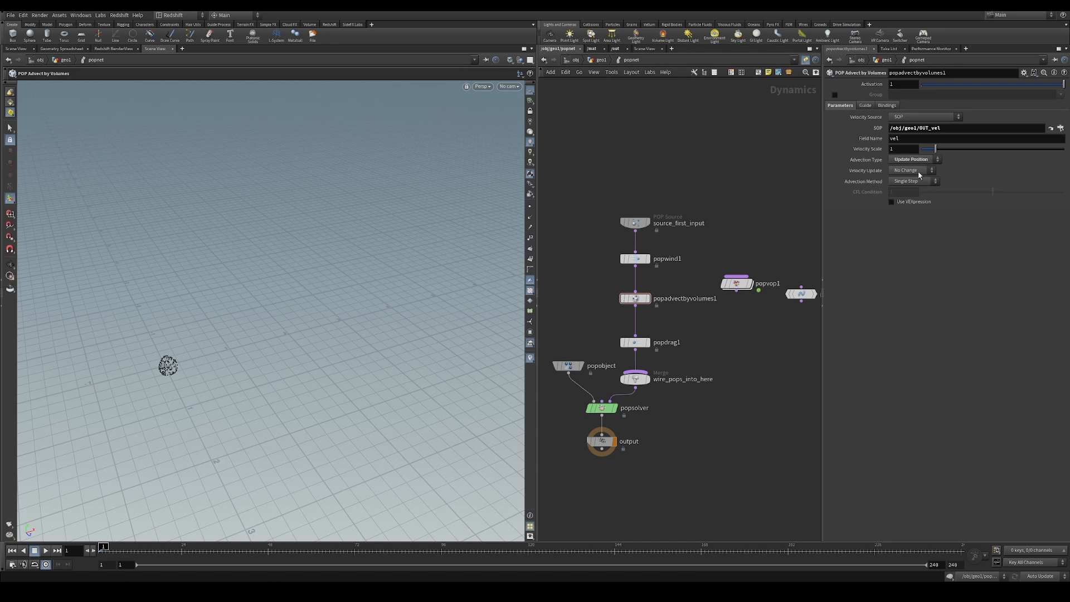
left_click(46, 551)
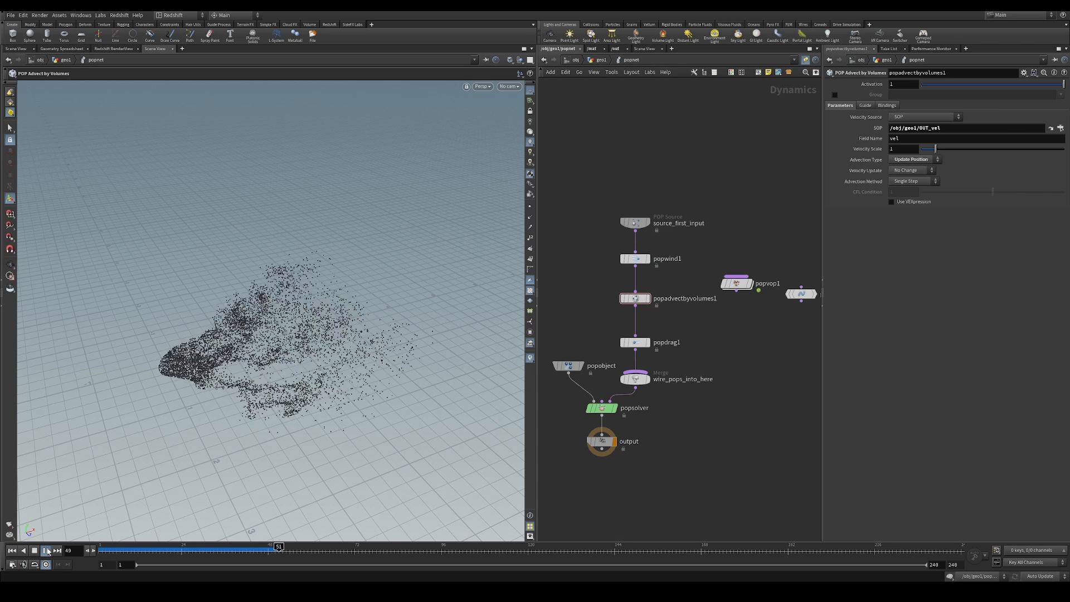
Bypass popwind1 and replay the simulation from the first frame
mouse_move(628, 261)
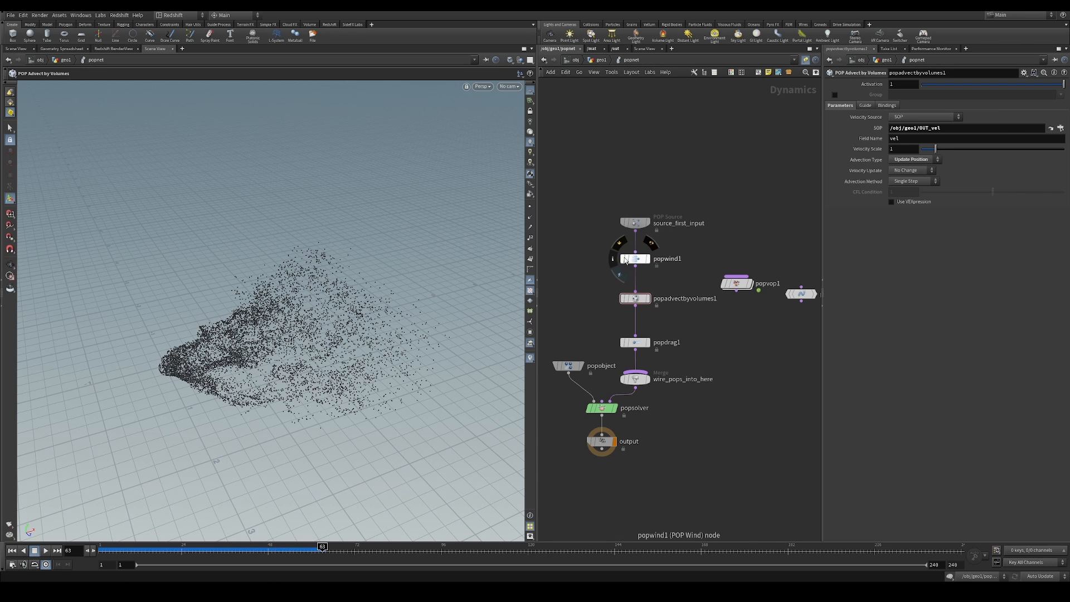
key("q")
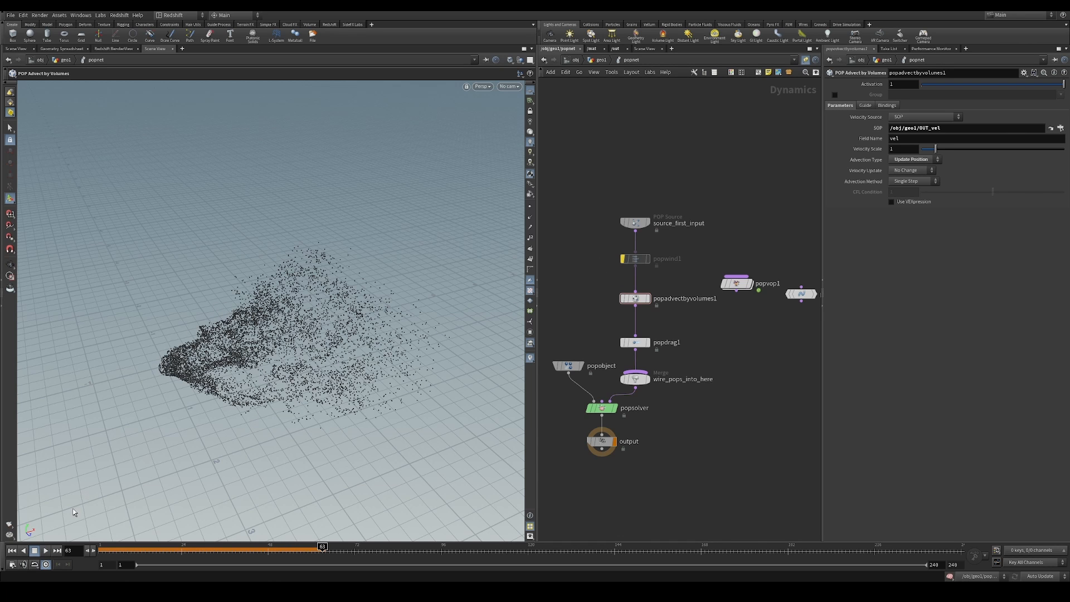
left_click(12, 551)
left_click(46, 551)
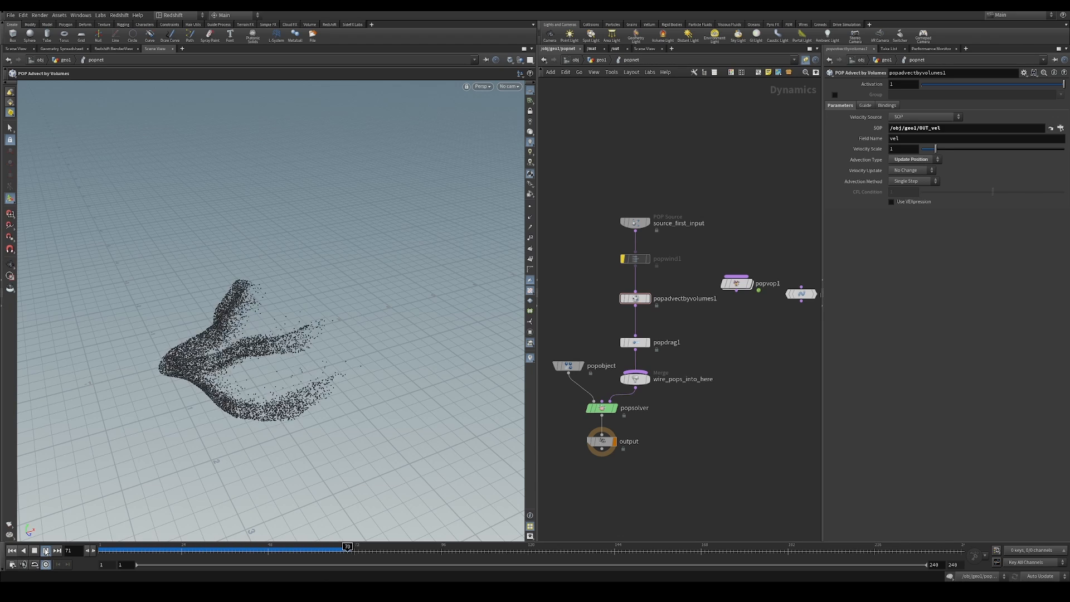
left_click(45, 550)
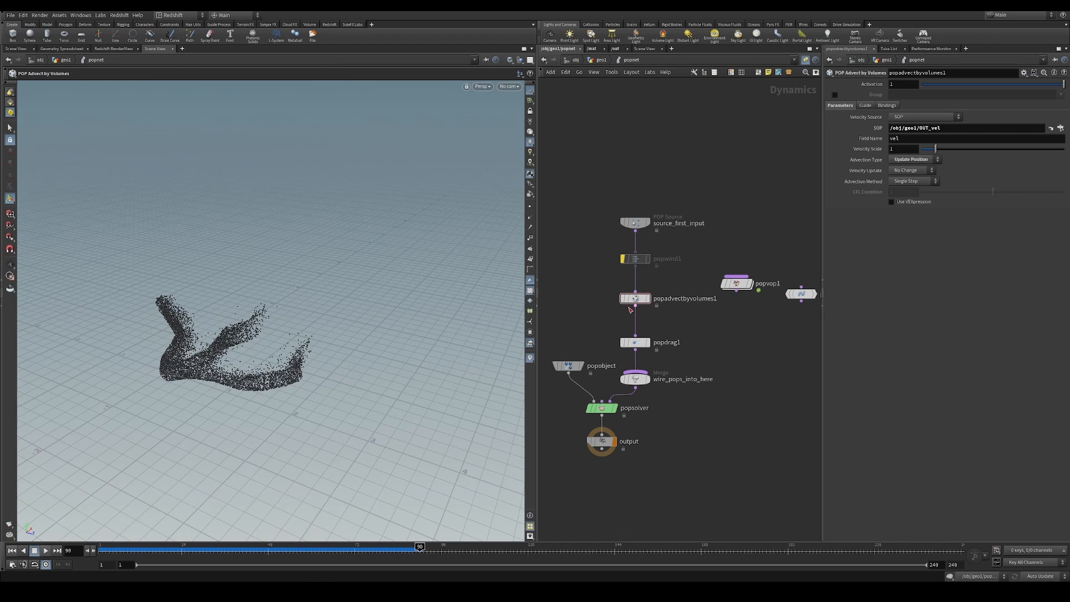
Set the velocity update to Final Velocity and the advection method to Trace, and rewind to the first frame
left_click(920, 171)
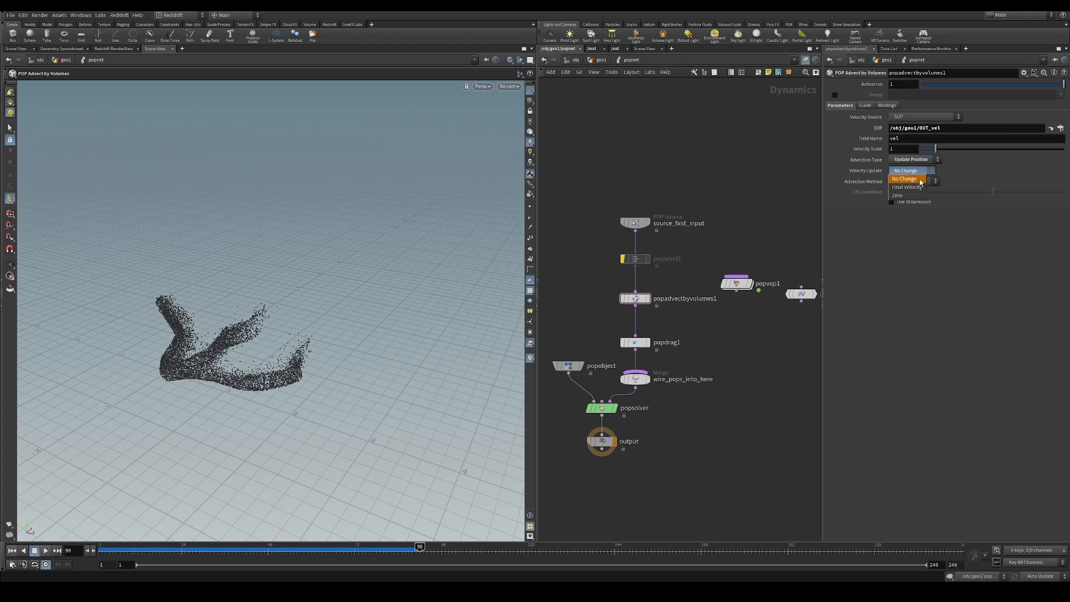
left_click(920, 188)
left_click(914, 182)
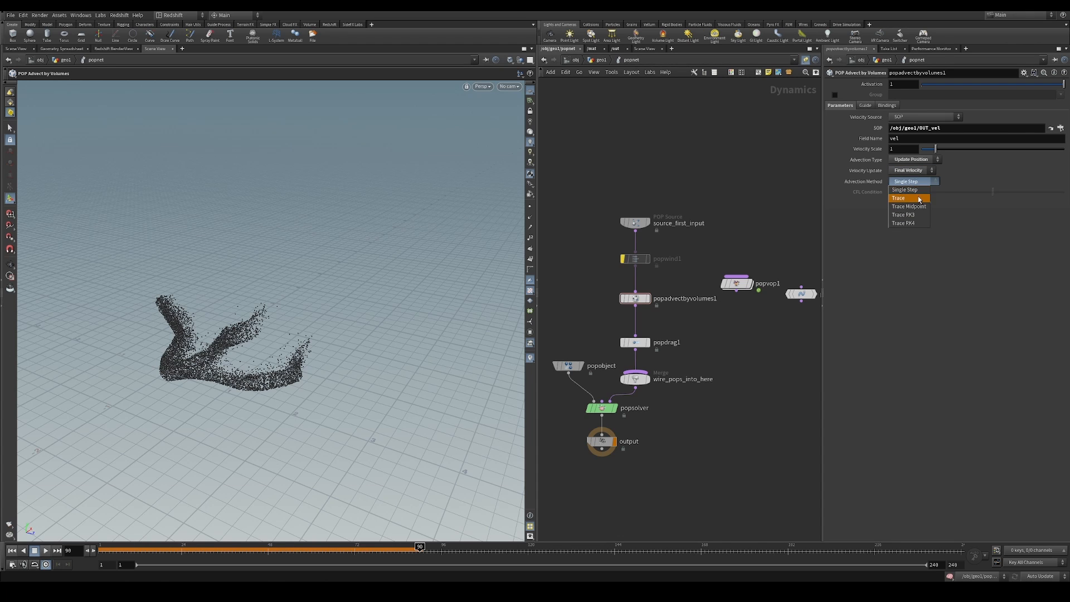
left_click(918, 195)
left_click(12, 550)
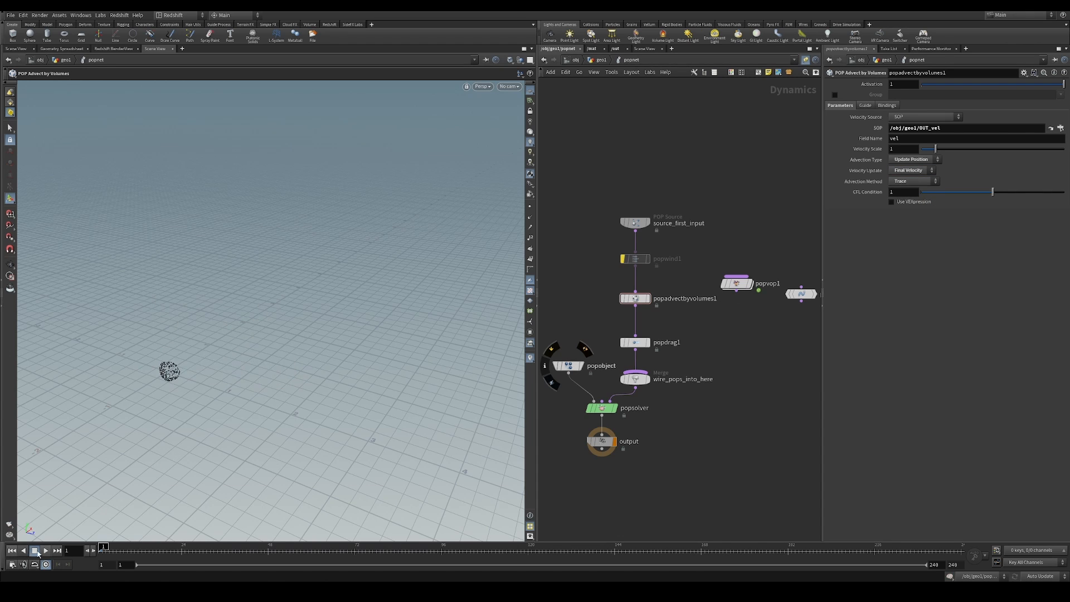
Play the simulation, set popadvectbyvolumes1's advection type to Update Velocity, and replay from the first frame
left_click(46, 550)
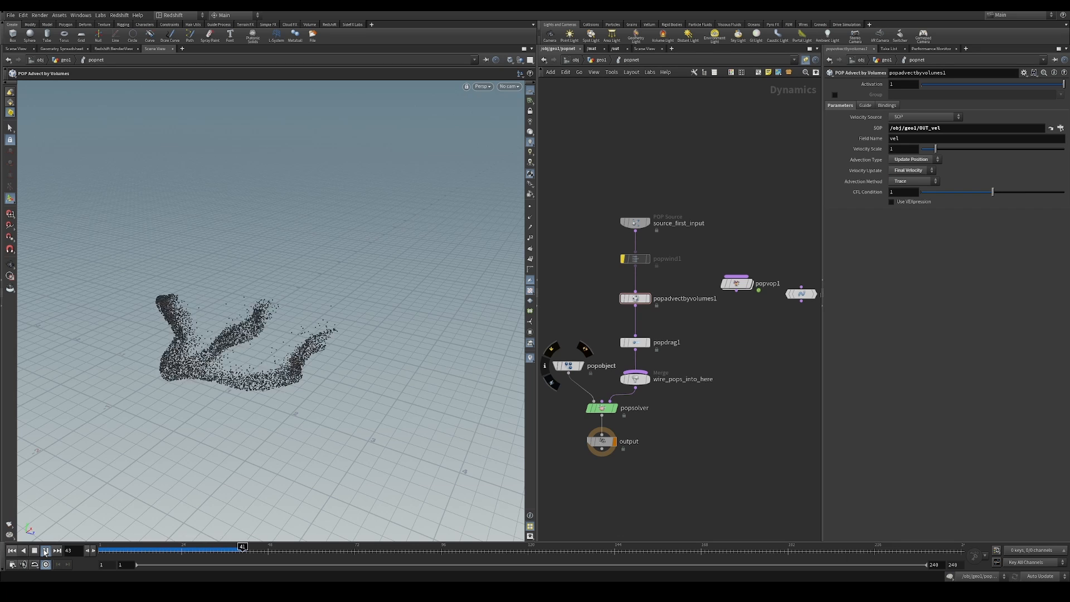
left_click(920, 160)
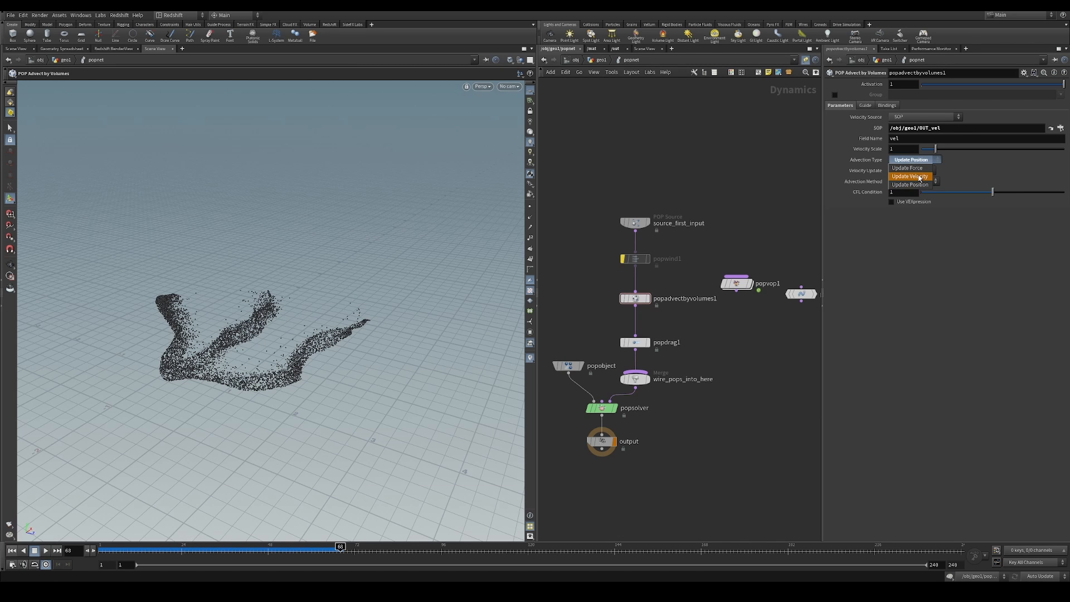
left_click(928, 170)
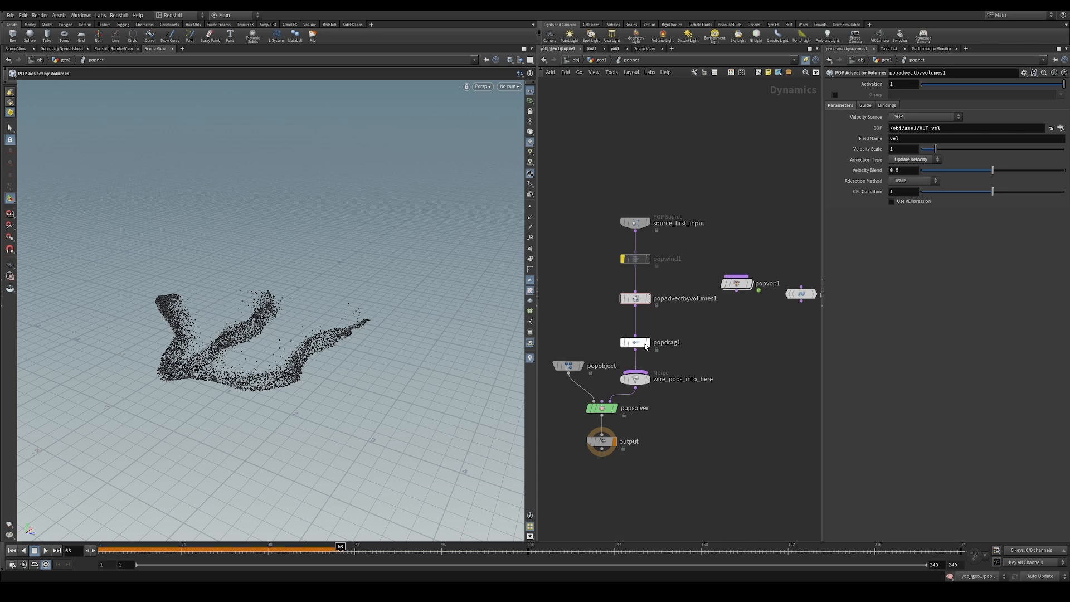
left_click(12, 550)
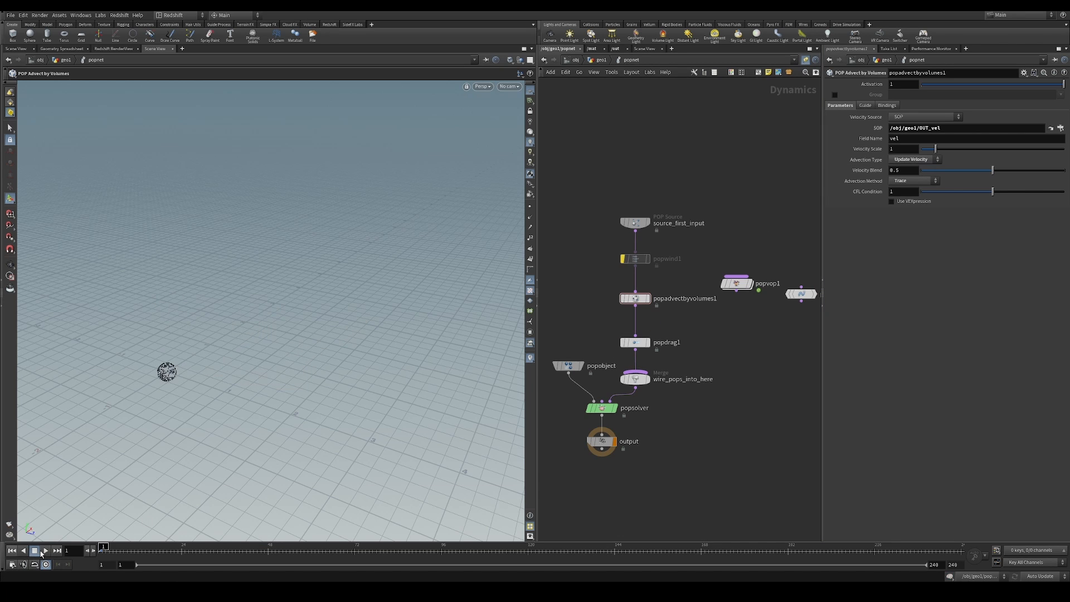
left_click(46, 550)
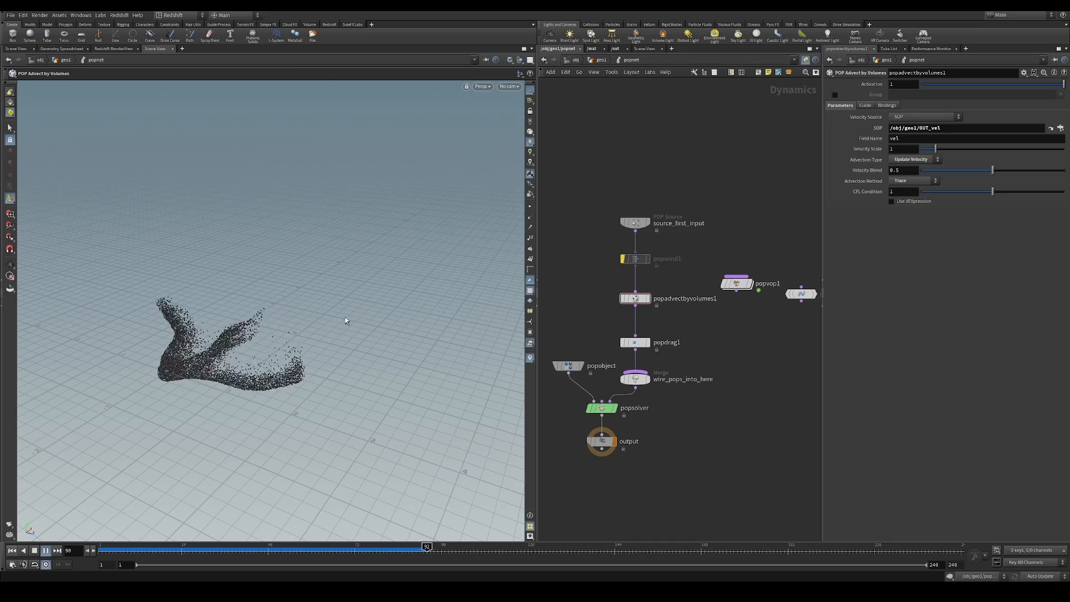
key("Escape")
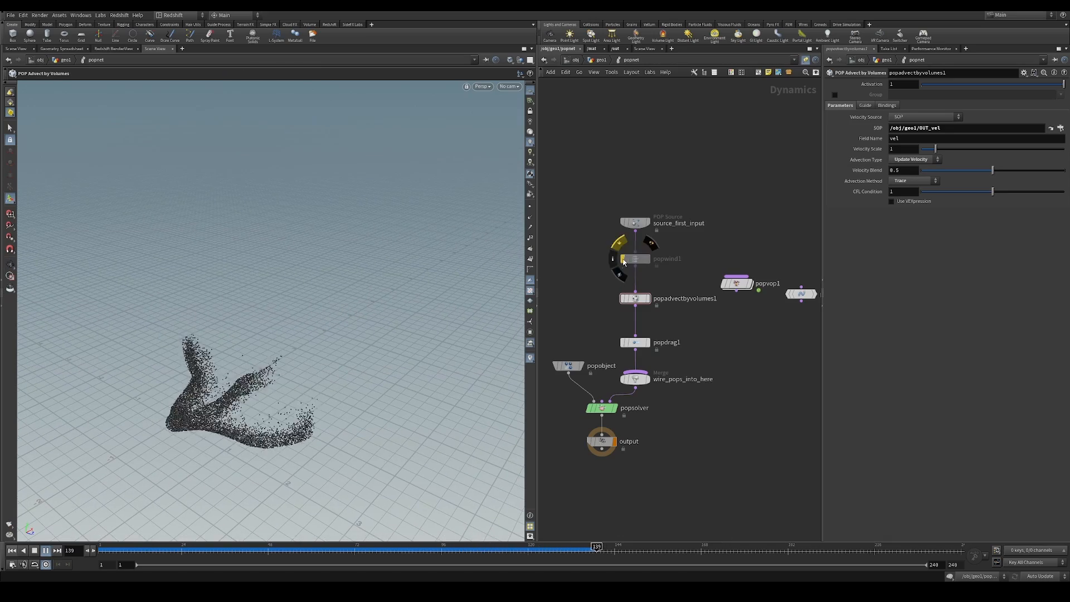
Re-enable popwind1 and review its effect on the particle flow through the timeline
left_click(623, 258)
left_click(637, 258)
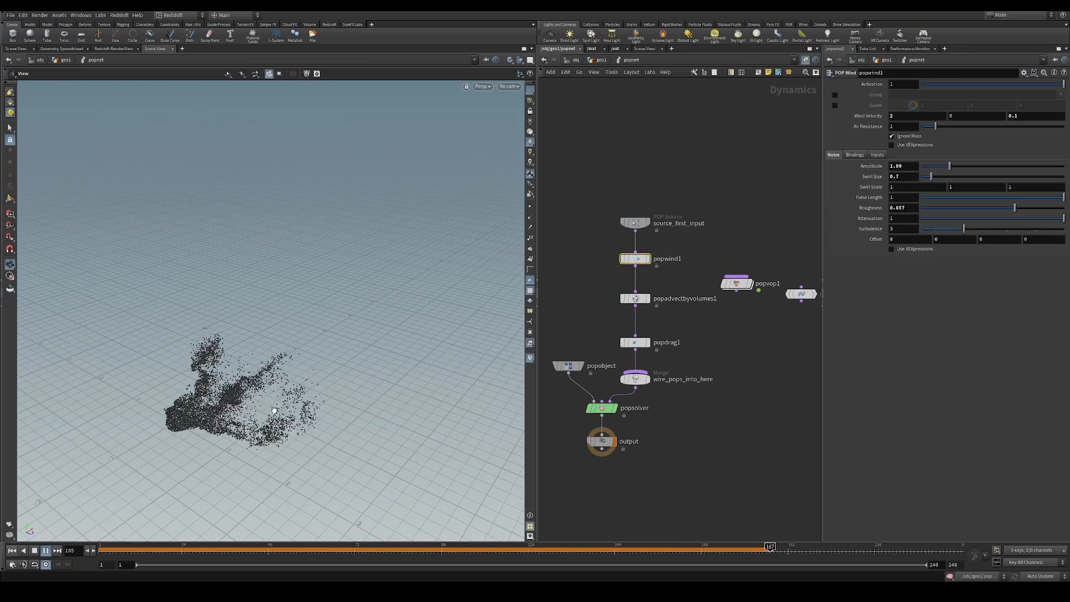
left_click_drag(318, 446, 267, 379, "alt")
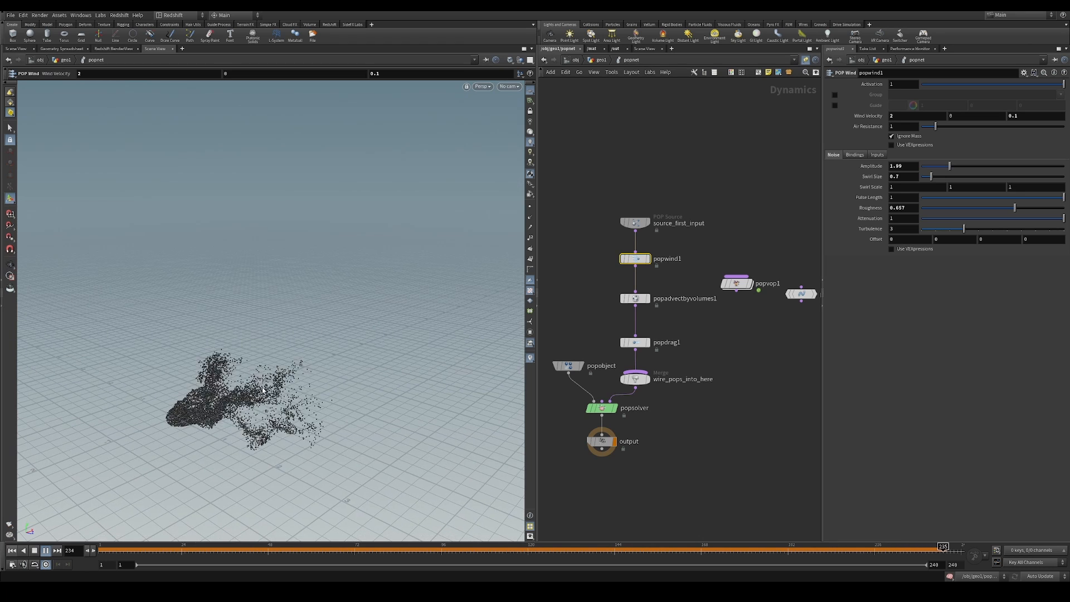
left_click_drag(208, 549, 185, 547)
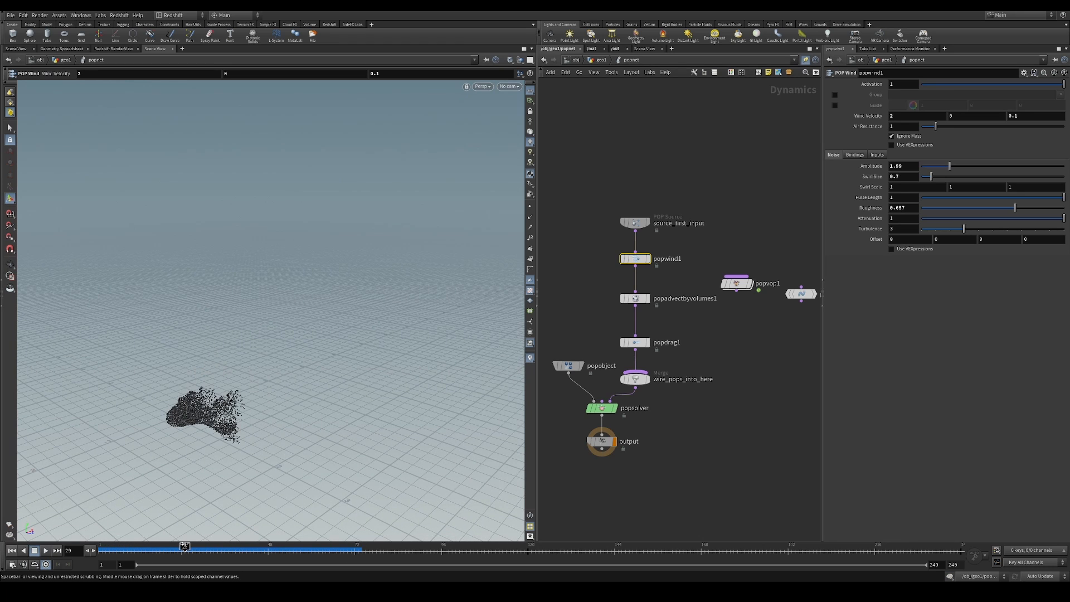
Return to the geo1 network and look over the whole node graph
left_click(602, 60)
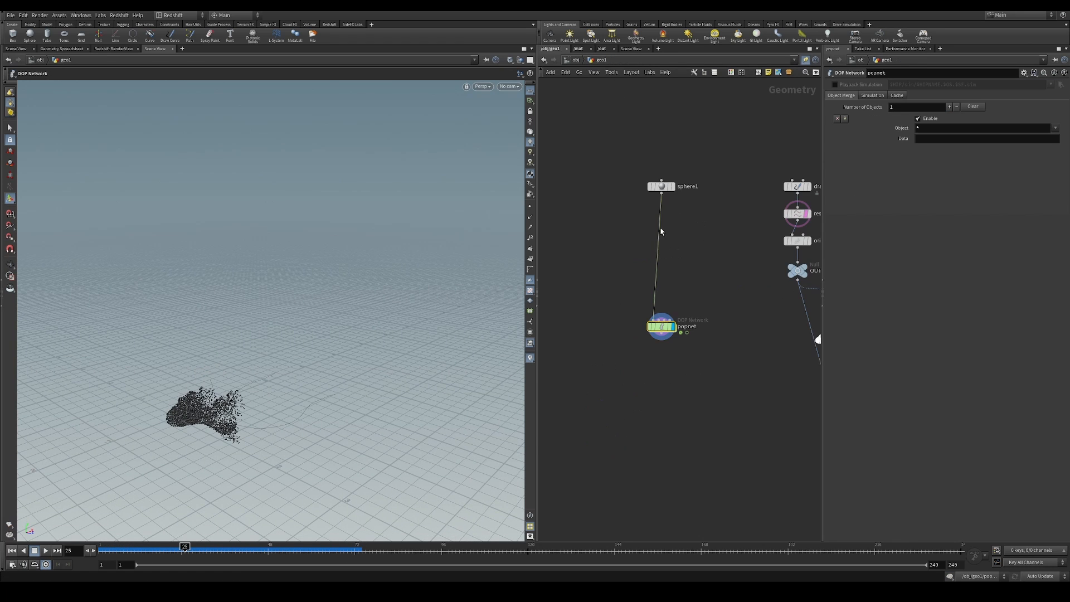
key("h")
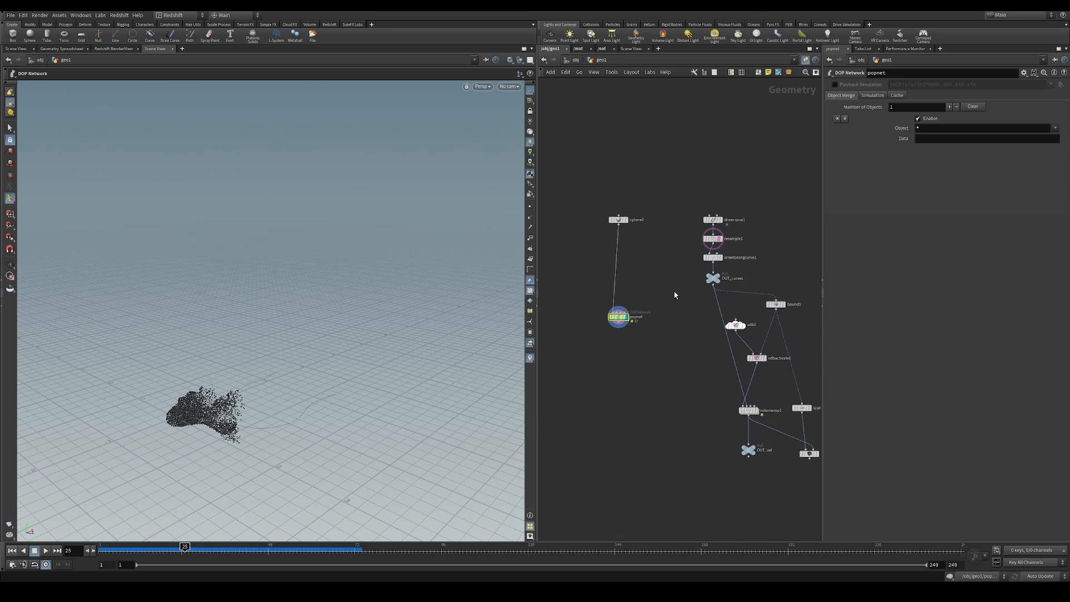
scroll(649, 261, "down", 2)
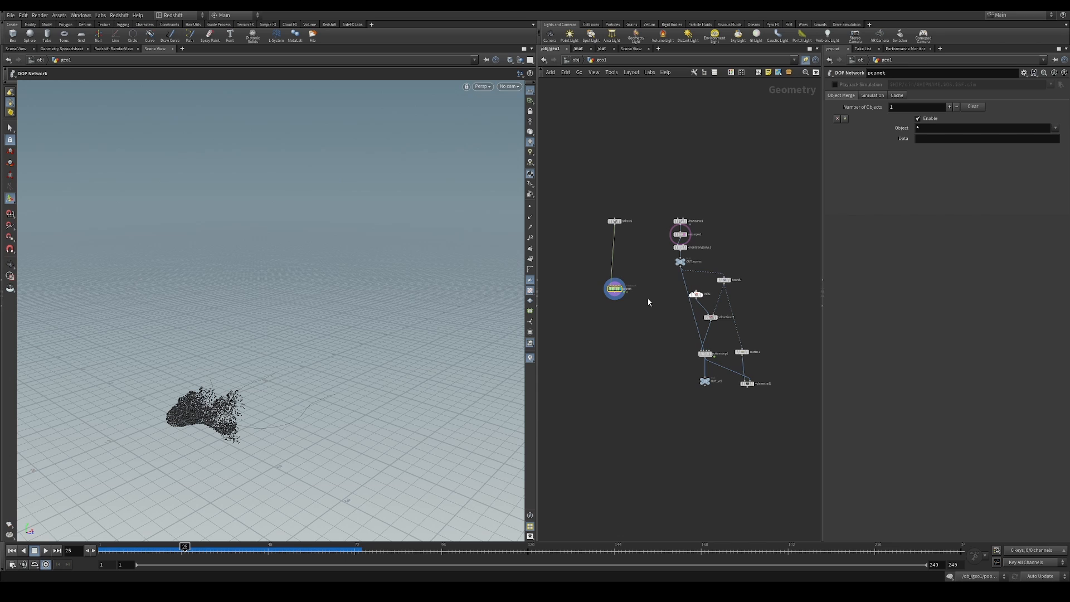
key("u")
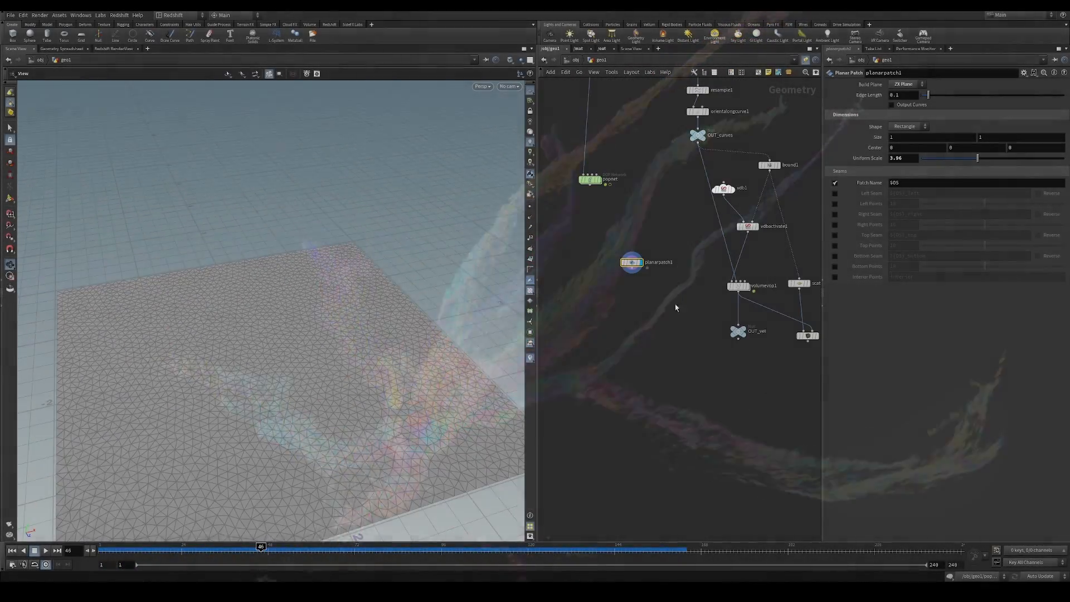
Add a Vellum Configure Cloth node under planarpatch1 and wire the patch into it
middle_click_drag(642, 361, 638, 363)
key("Tab")
type("vcc")
key("Return")
left_click(635, 331)
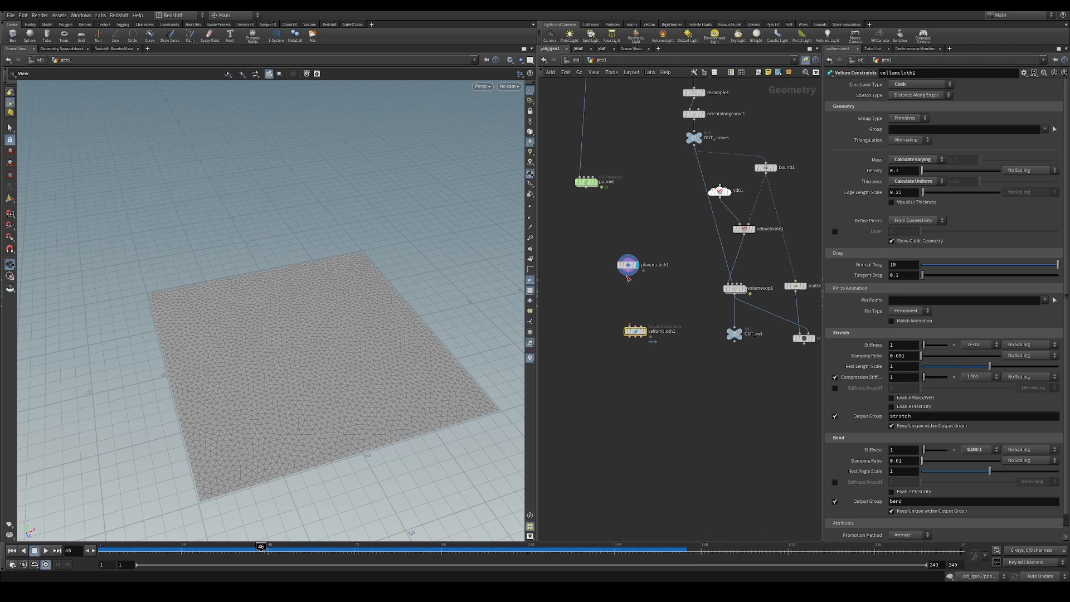
left_click(641, 291)
Add a Vellum Solver below vellumcloth1, connect the cloth outputs to it, and display the solver
key("Tab")
type("vs")
key("Return")
left_click(630, 338)
key("l")
key("ctrl+z")
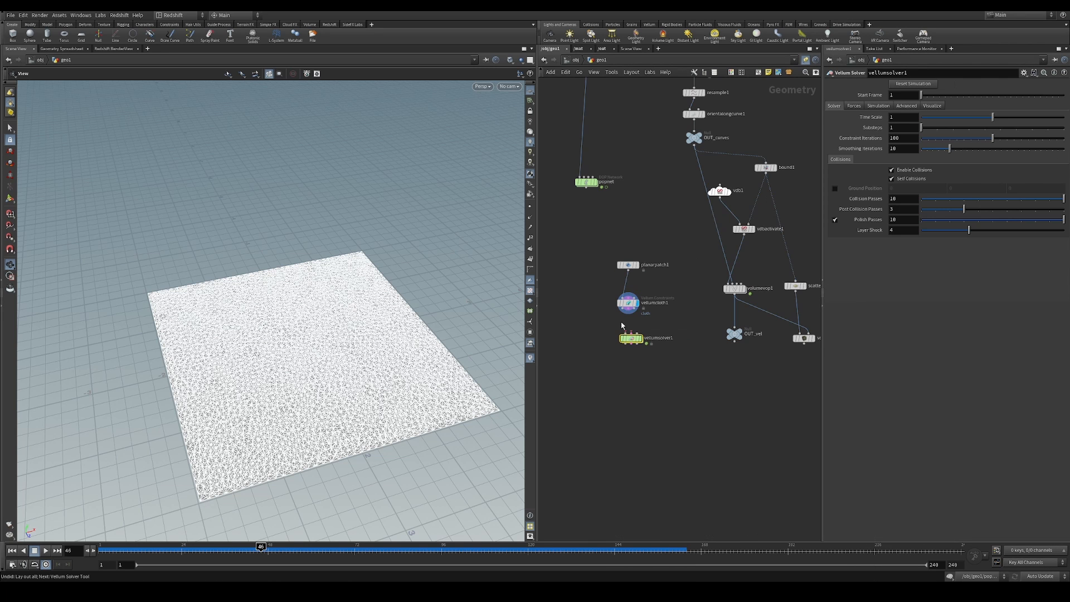
left_click(639, 338)
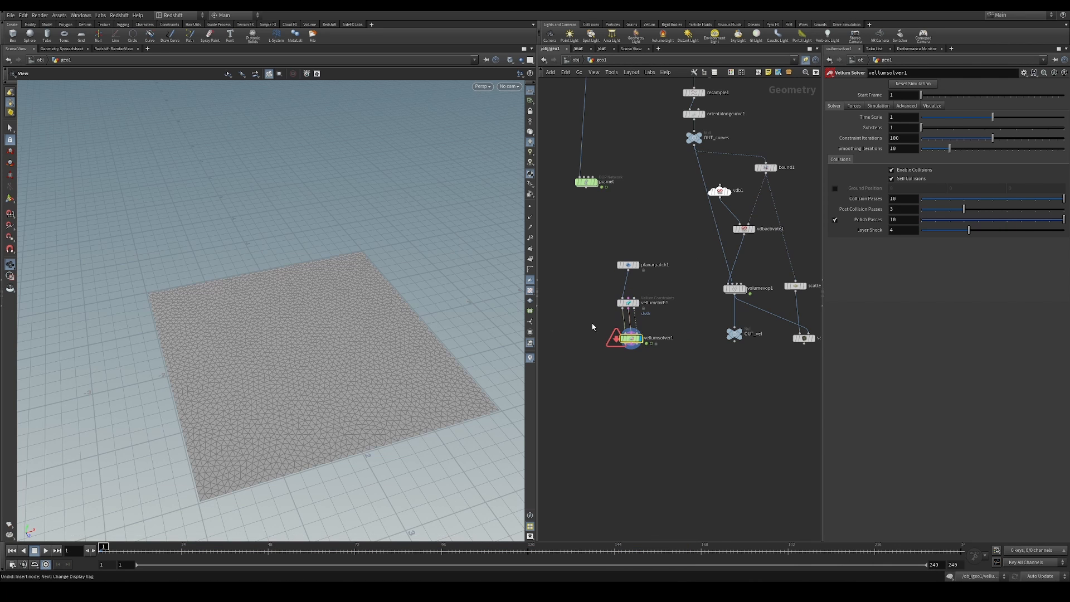
Set vellumsolver1's gravity to 0 and wire a POP Advect by Volumes node using /obj/geo1/OUT_vel into FORCE in its forces network
left_click(854, 106)
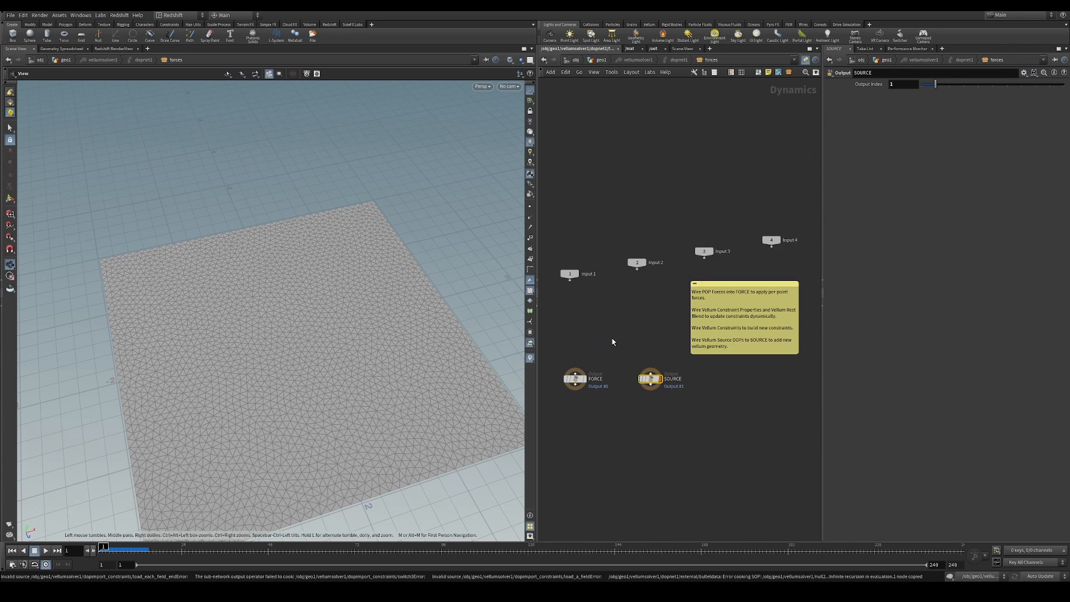
key("Tab")
type("pop")
left_click(775, 22)
Change vellumcloth1's stretch and bend stiffness multipliers and replay the cloth simulation from the first frame
left_click(638, 303)
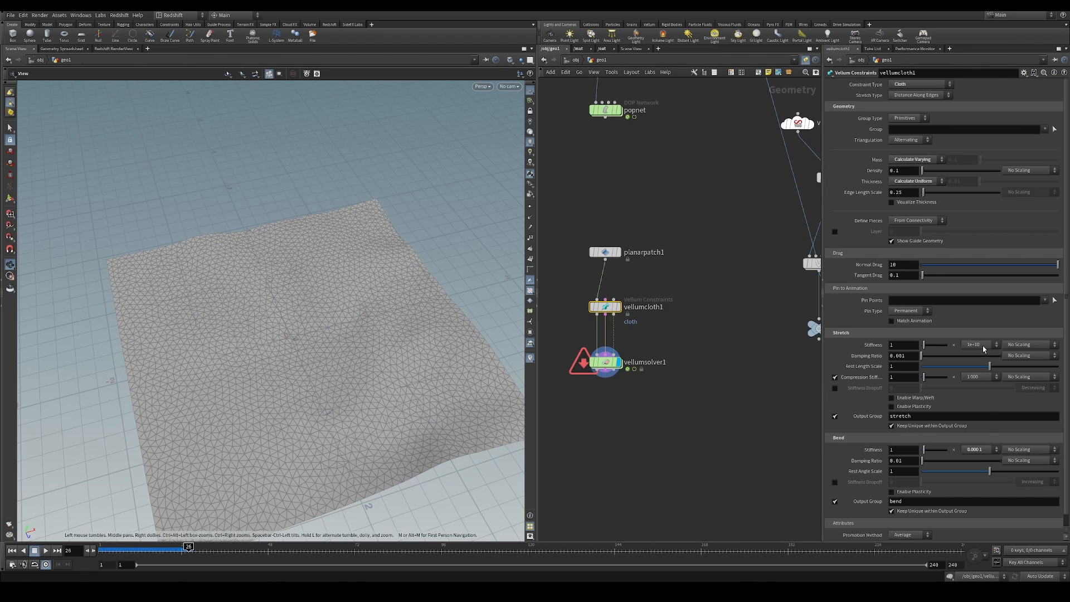
left_click(984, 347)
left_click(983, 385)
left_click(980, 450)
left_click(981, 427)
left_click(11, 551)
left_click(46, 551)
scroll(430, 358, "down", 3)
Insert a Group node between planarpatch1 and vellumcloth1 with the group name pin and type Points
key("u")
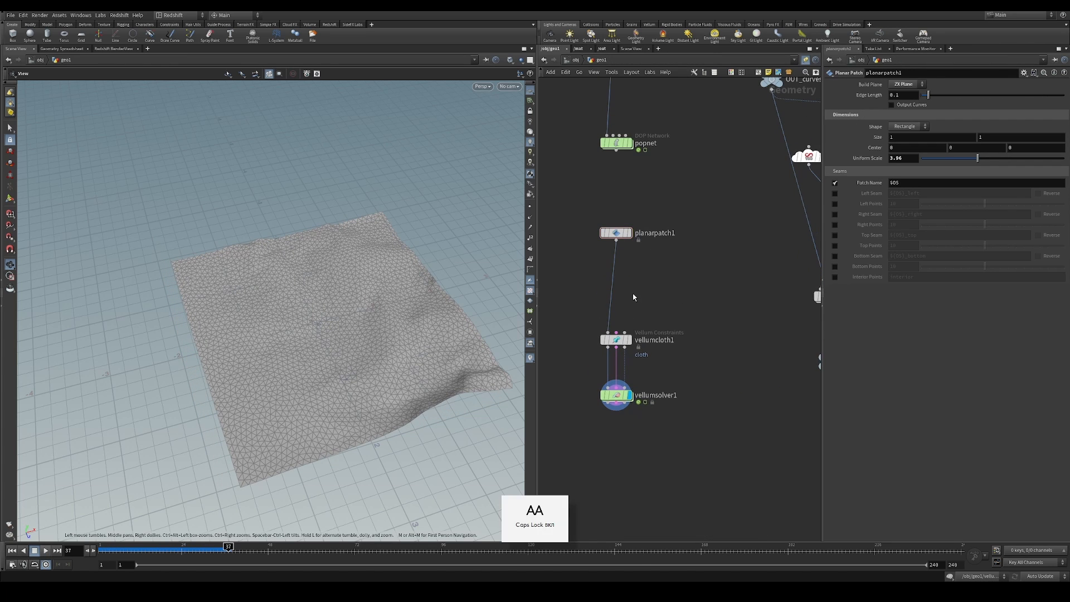
key("Tab")
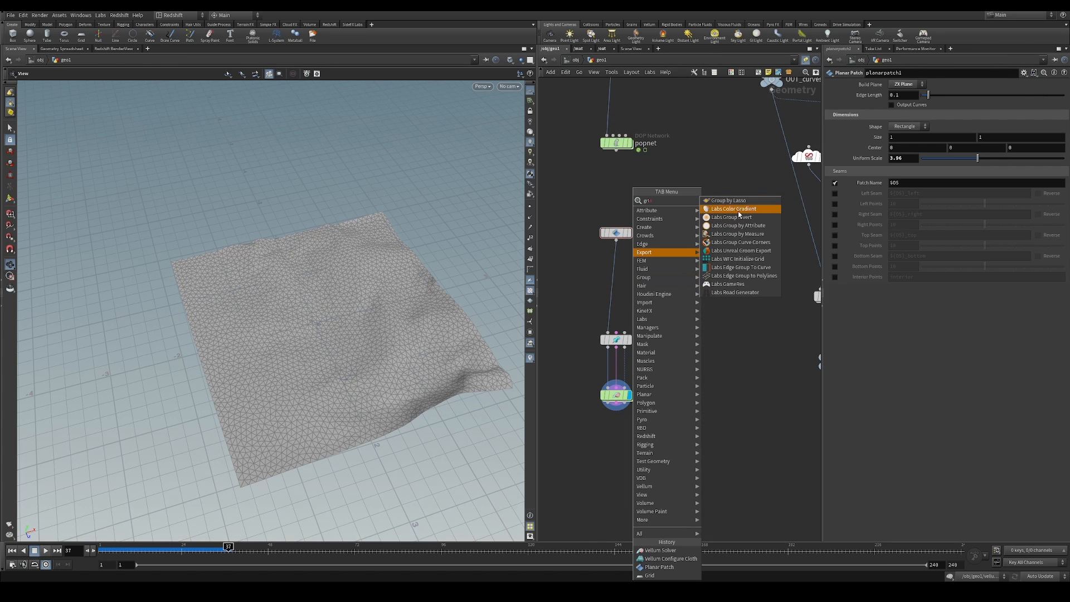
type("group")
key("Return")
left_click(640, 296)
left_click_drag(640, 296, 616, 285)
left_click(630, 285)
left_click(908, 95)
left_click(906, 112)
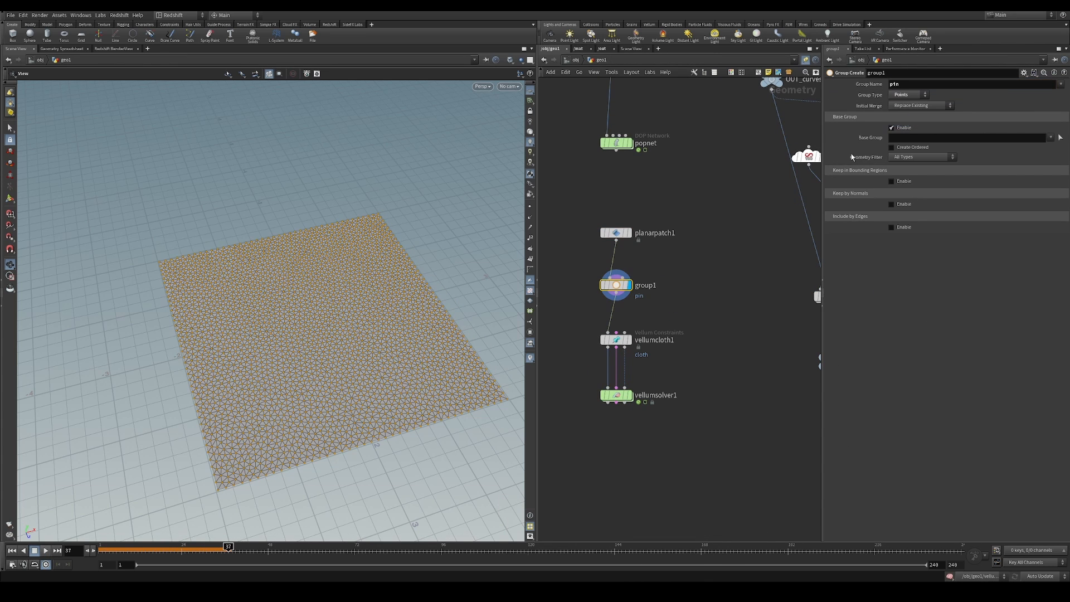
Disable the pin group's base group and limit it to a bounding box stretched to about 4.52 along Z
left_click(892, 128)
left_click(892, 150)
key("Return")
left_click_drag(327, 351, 370, 449)
left_click_drag(303, 311, 270, 219)
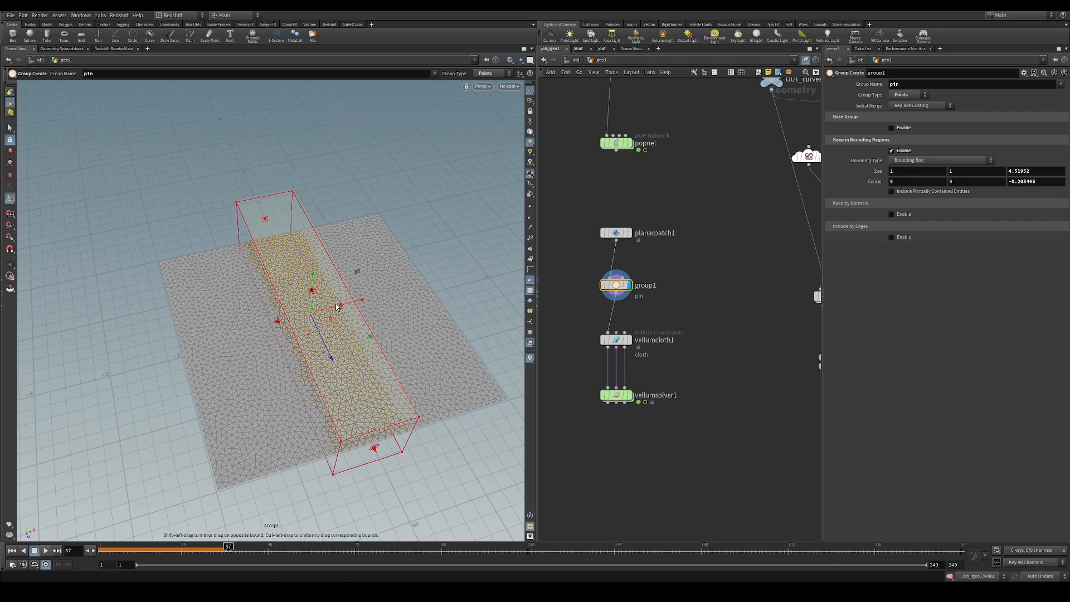
Display vellumsolver1 again and play the cloth simulation from the first frame
left_click(617, 341)
left_click(18, 551)
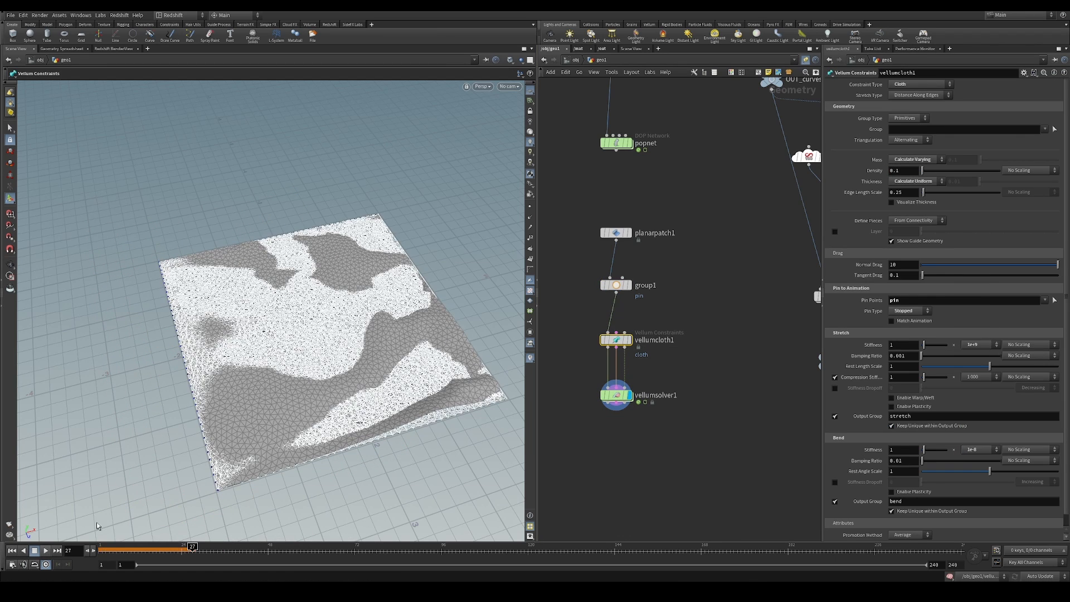
left_click(46, 551)
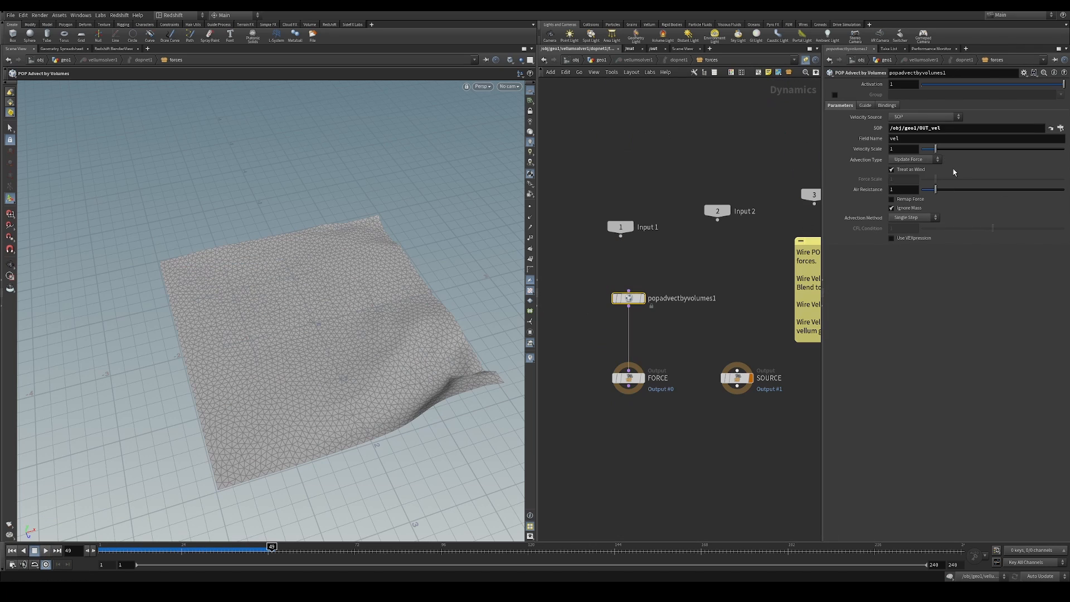
Set the cloth's popadvectbyvolumes1 to Update Velocity with the Trace method, adjust its velocity scale, and replay the simulation
left_click(12, 551)
left_click(45, 551)
left_click(46, 551)
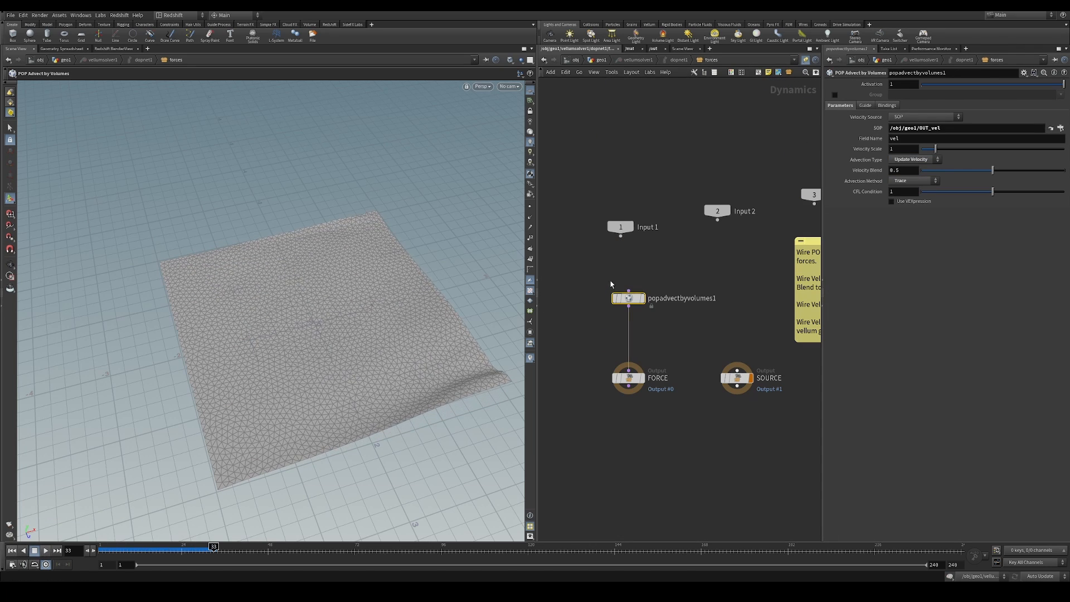
left_click(12, 551)
left_click(46, 551)
left_click(45, 550)
left_click_drag(927, 149, 922, 149)
left_click(12, 551)
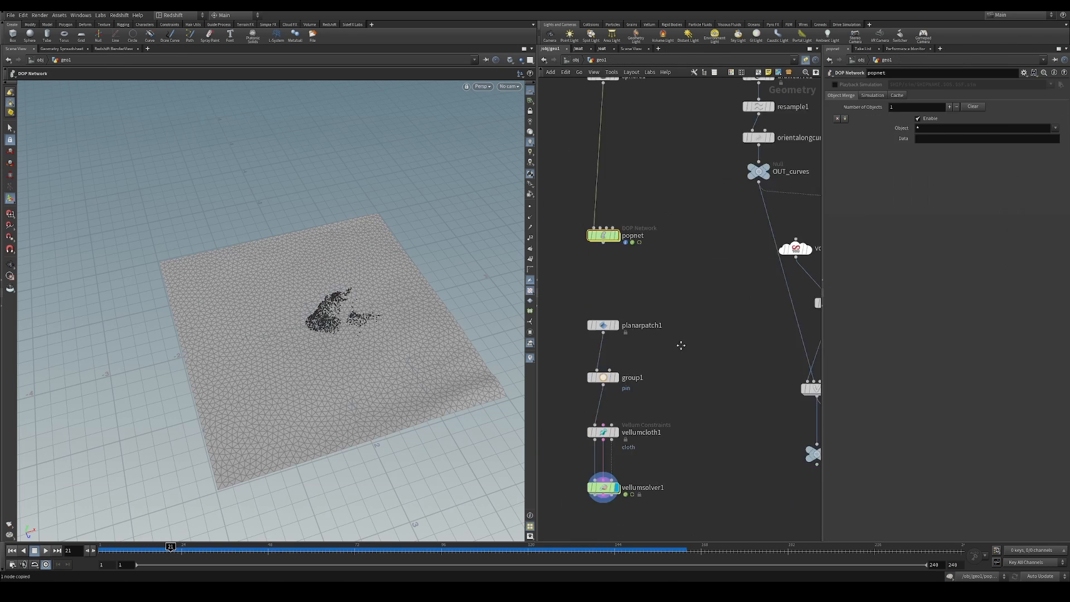
Paste popvop1 above popadvectbyvolumes1 in the solver's forces network, bypass the advection node, and replay the cloth
key("ctrl+v")
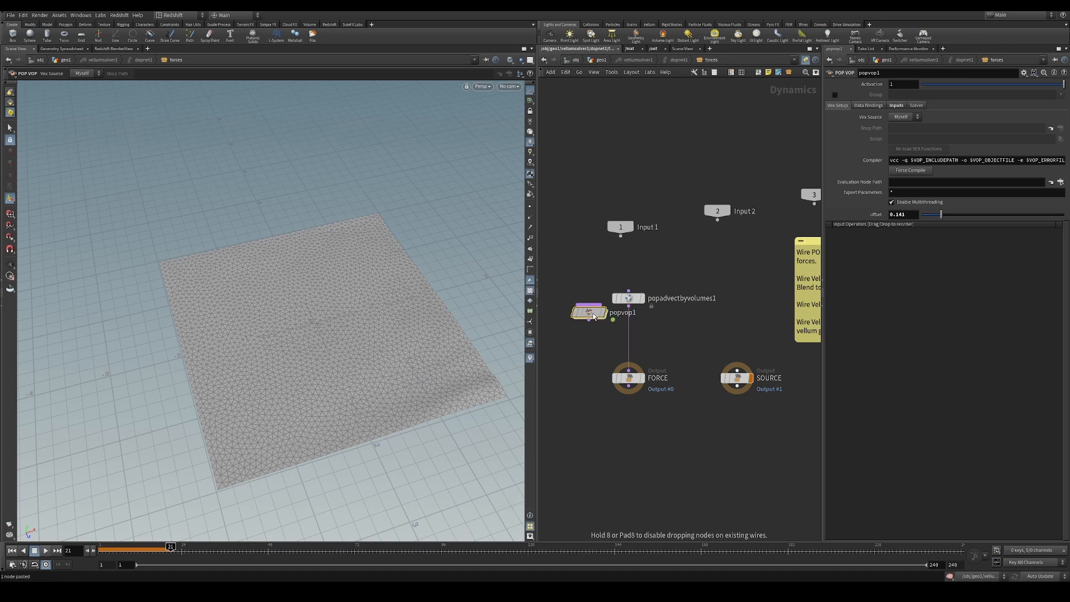
left_click_drag(594, 316, 633, 288)
left_click_drag(628, 299, 628, 333)
left_click(12, 550)
left_click(46, 551)
left_click(46, 551)
Inspect the nodes inside popvop1, set its offset to 0.018, and replay the cloth simulation
double_click(629, 285)
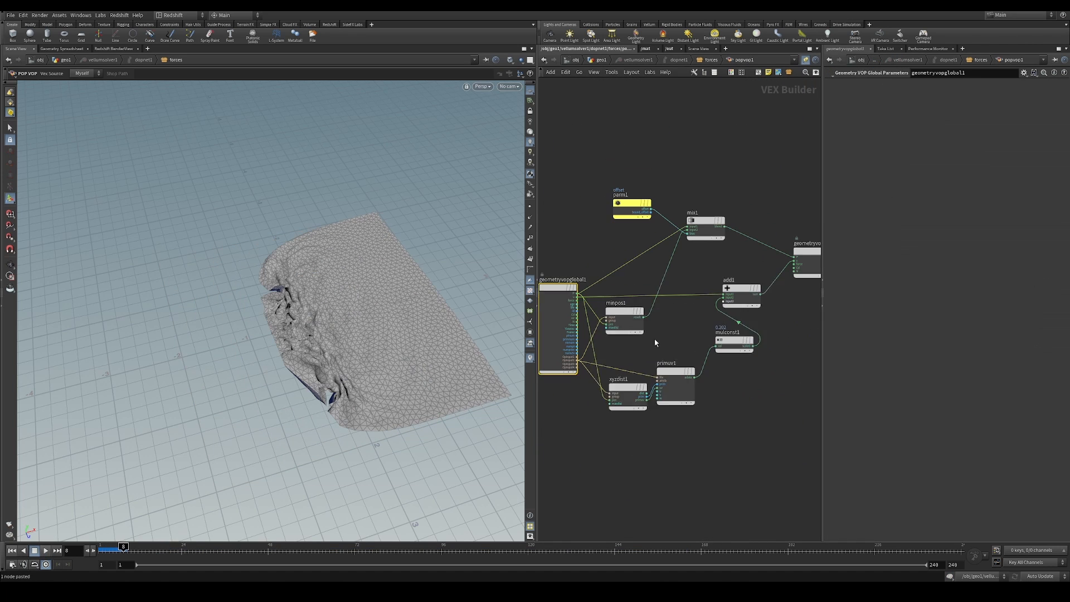
middle_click_drag(640, 368, 651, 343)
left_click(601, 60)
double_click(631, 373)
mouse_move(938, 215)
left_mouse_down()
mouse_move(1064, 215)
mouse_move(924, 218)
left_mouse_up()
left_click(12, 550)
left_click(45, 551)
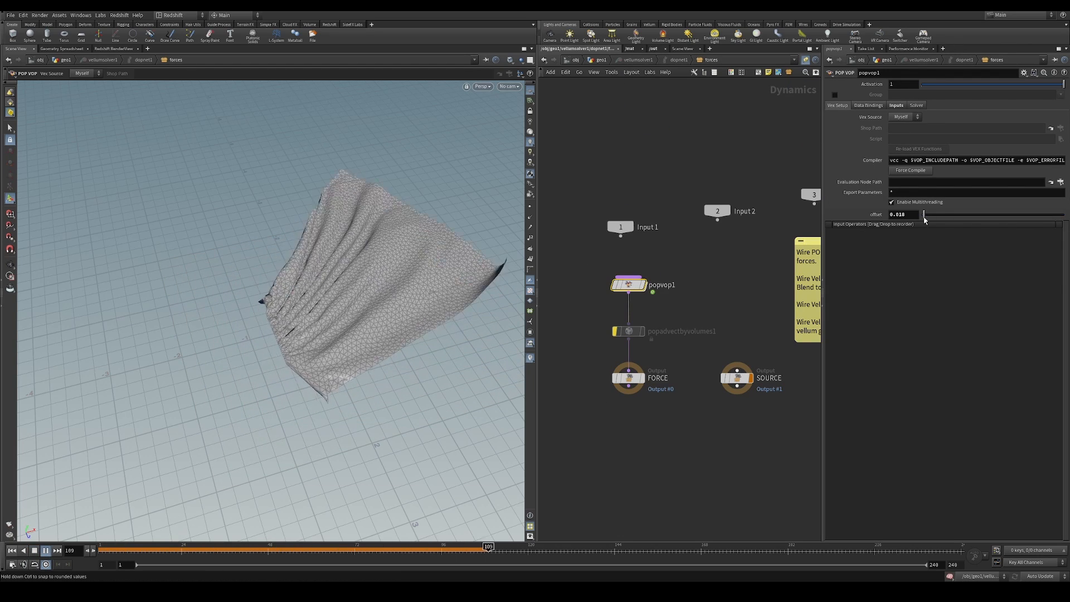
Try disconnecting add1 from the geometry output inside popvop1, replay the simulation, and undo the deletion
key("ctrl+Up")
double_click(629, 285)
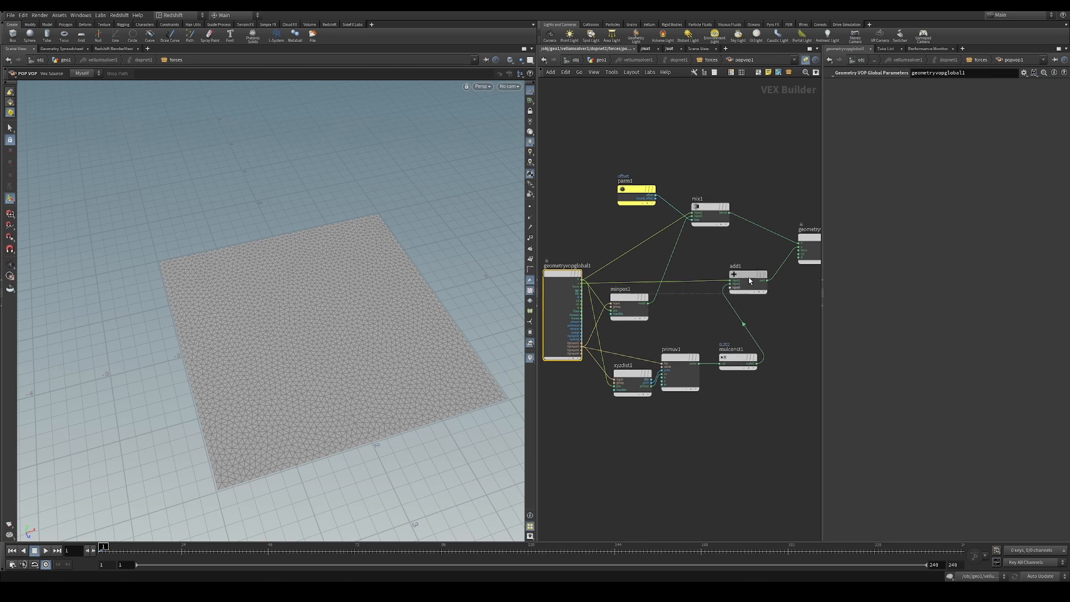
left_click(47, 550)
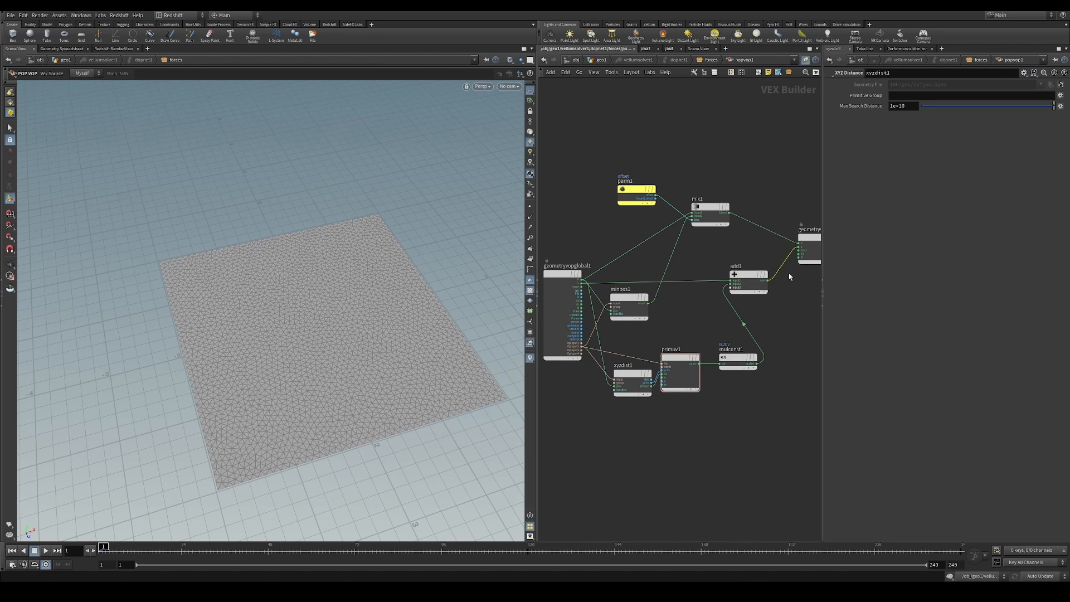
key("Delete")
left_click(47, 551)
left_click(47, 550)
key("ctrl+z")
Disconnect mix1 from the geometry output inside popvop1 and replay the cloth from the first frame
left_click(779, 235)
key("Delete")
key("ctrl+Up")
left_click(47, 551)
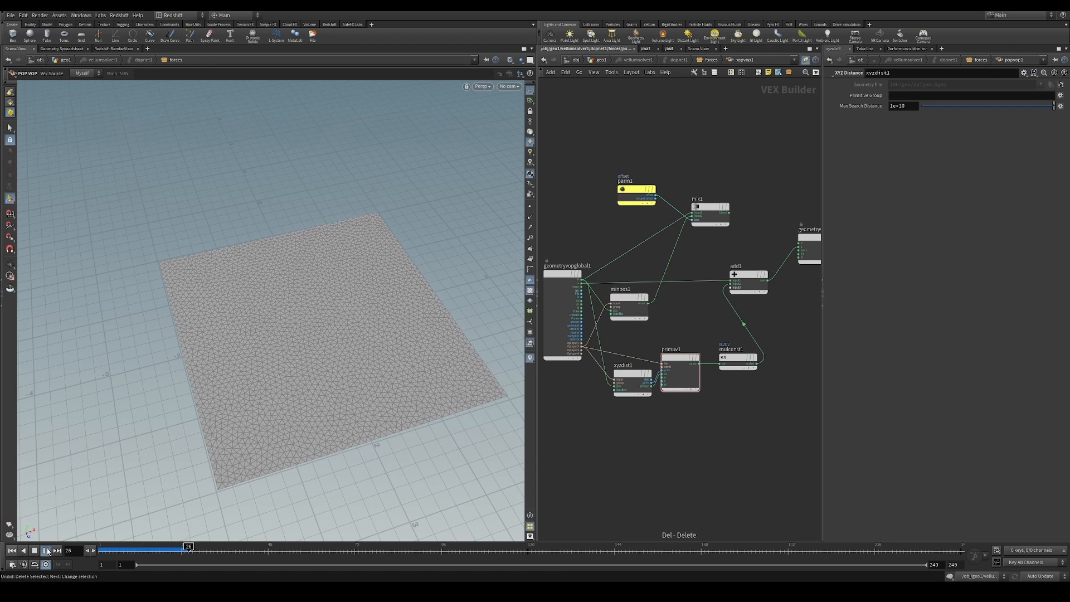
key("ctrl+Up")
key("Up")
key("Up")
Display resample1 with point markers in geo1 and space out the curve nodes around it
left_click(601, 60)
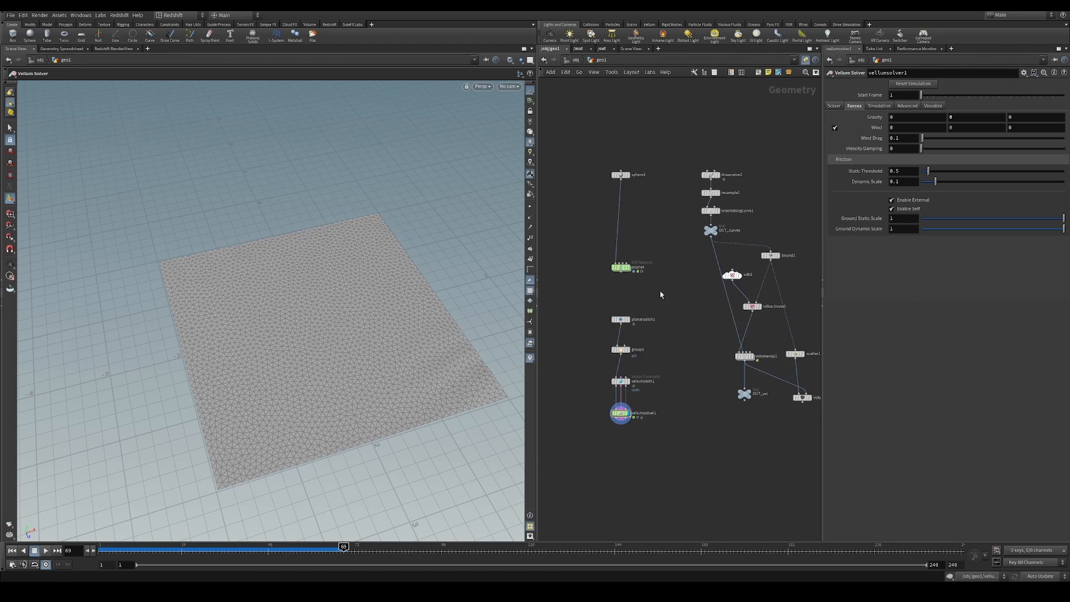
scroll(714, 212, "up", 3)
middle_click_drag(714, 211, 674, 281)
left_click(681, 248)
left_click(530, 207)
left_click_drag(474, 228, 460, 243, "alt")
left_click_drag(628, 195, 689, 262)
left_click_drag(667, 249, 669, 205)
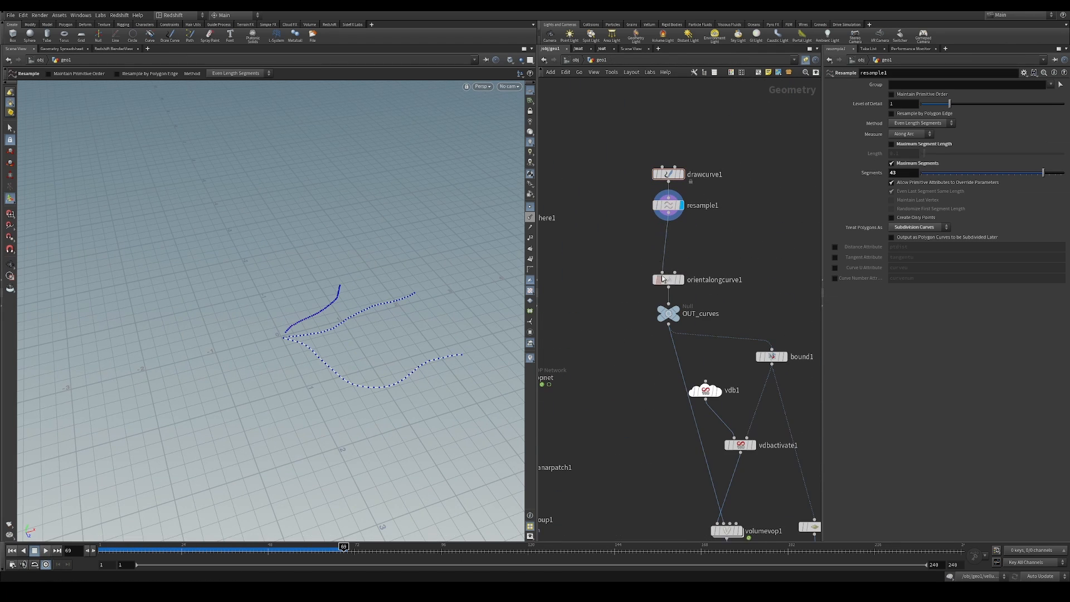
Add an Edit node after resample1 and raise the selected points on the middle curve by about 0.2 in Y
right_click_drag(414, 298, 368, 321, "alt")
key("t")
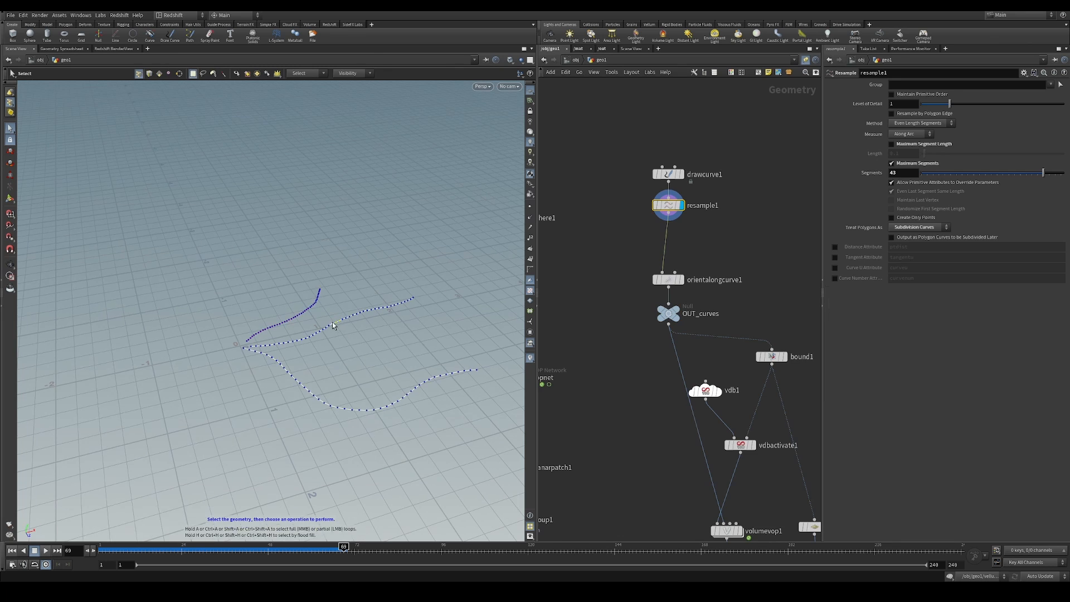
left_click(14, 132)
left_click_drag(333, 318, 347, 332)
key("t")
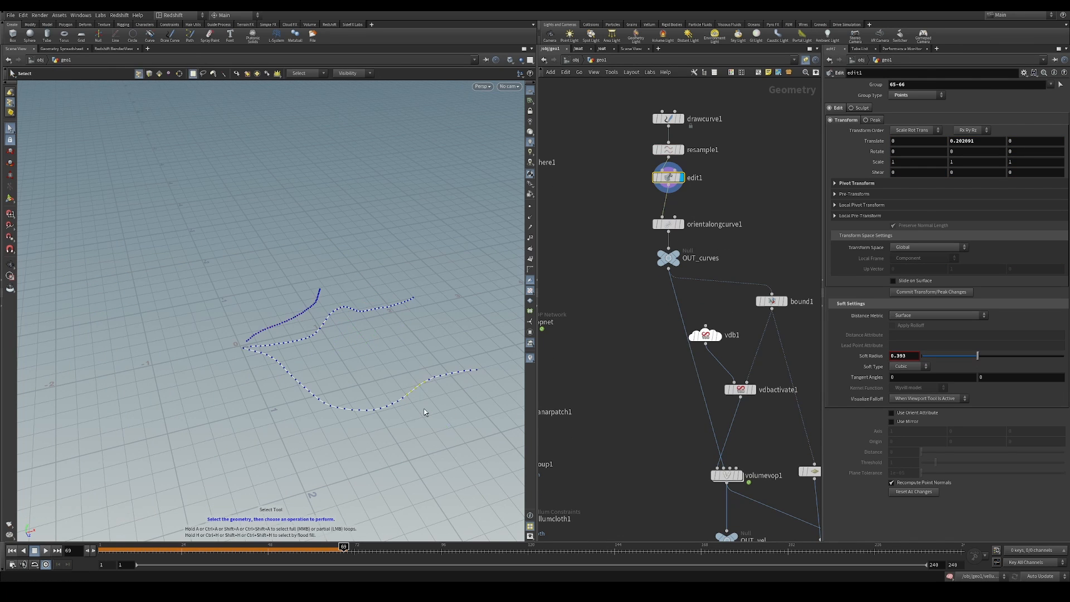
Move selected points on the lower and middle guide curves in edit1 with soft falloff to reshape them
key("t")
left_click_drag(411, 418, 404, 439)
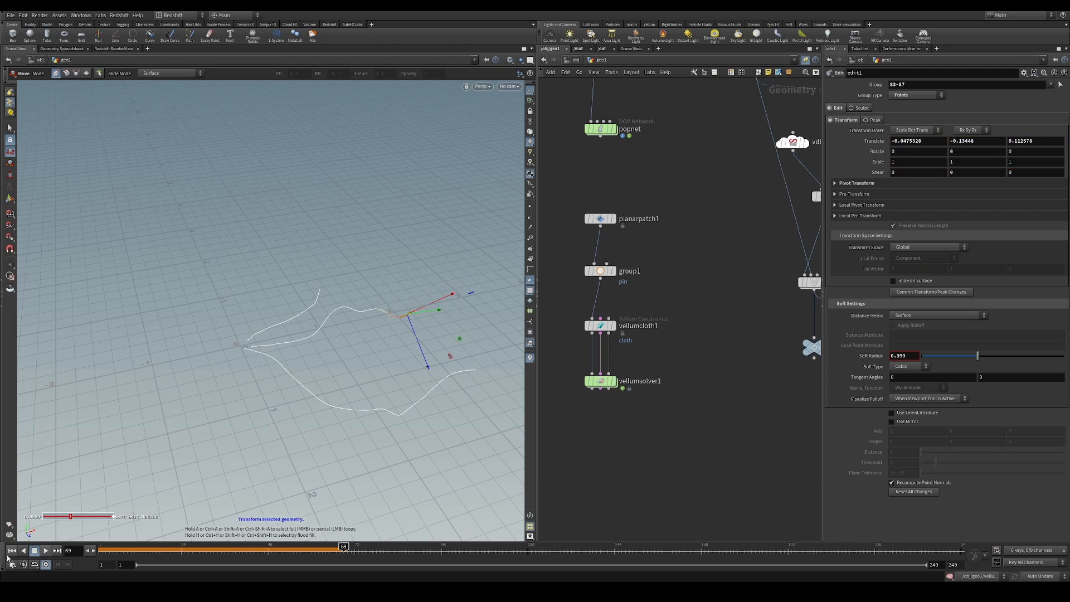
Replay the Vellum cloth simulation from the first frame with popvop1 active
left_click(12, 550)
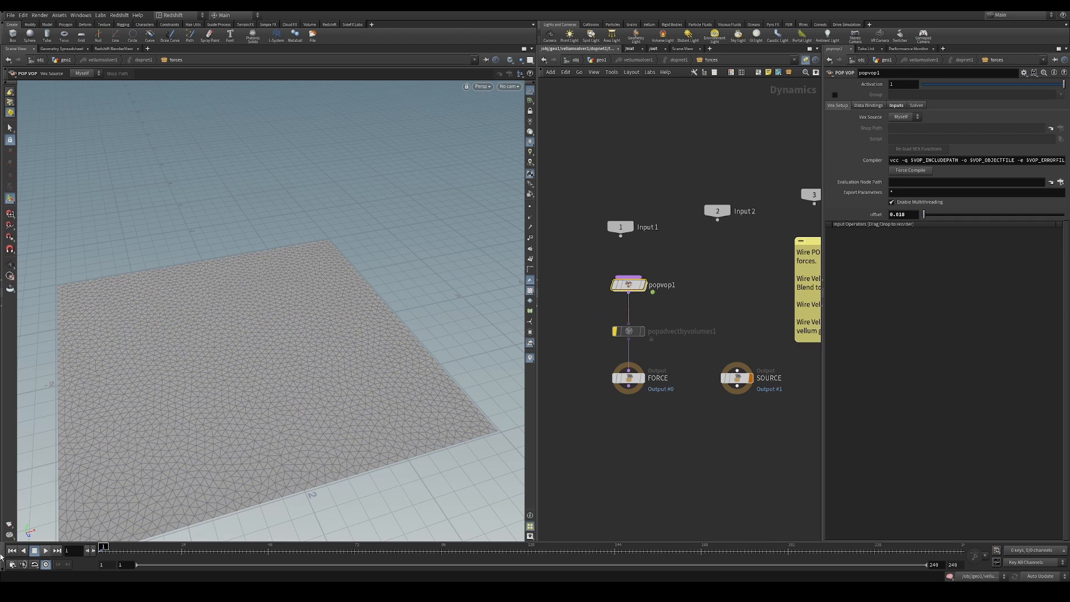
left_click(46, 551)
left_click(46, 551)
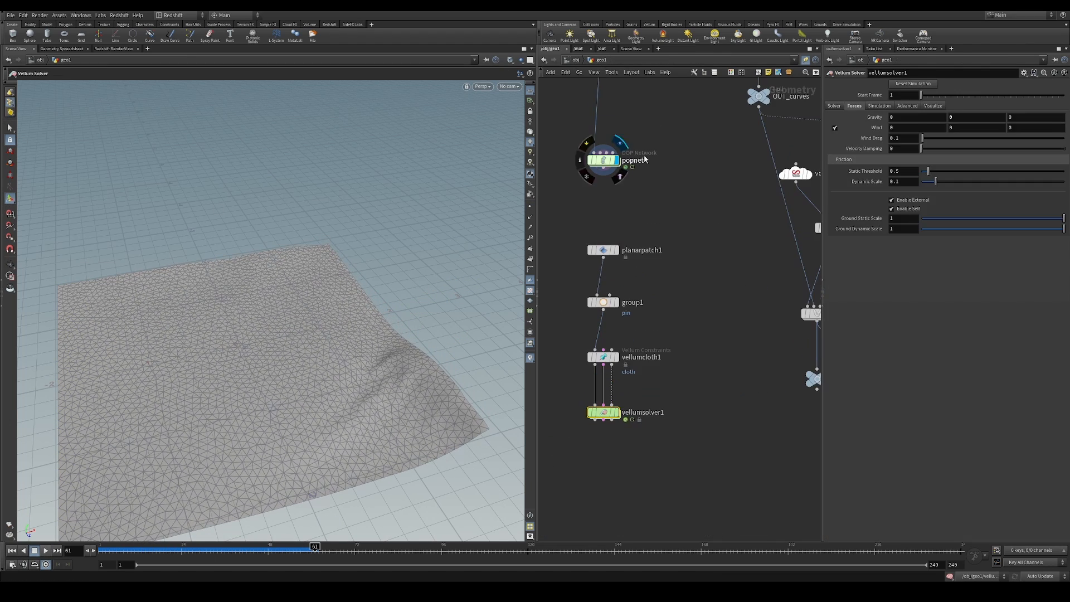
left_click(46, 551)
Shift planarpatch1's center to about 1.8 in X and move group1's pin bounding box to about -0.52 in X
scroll(648, 400, "down", 4)
left_click(640, 277)
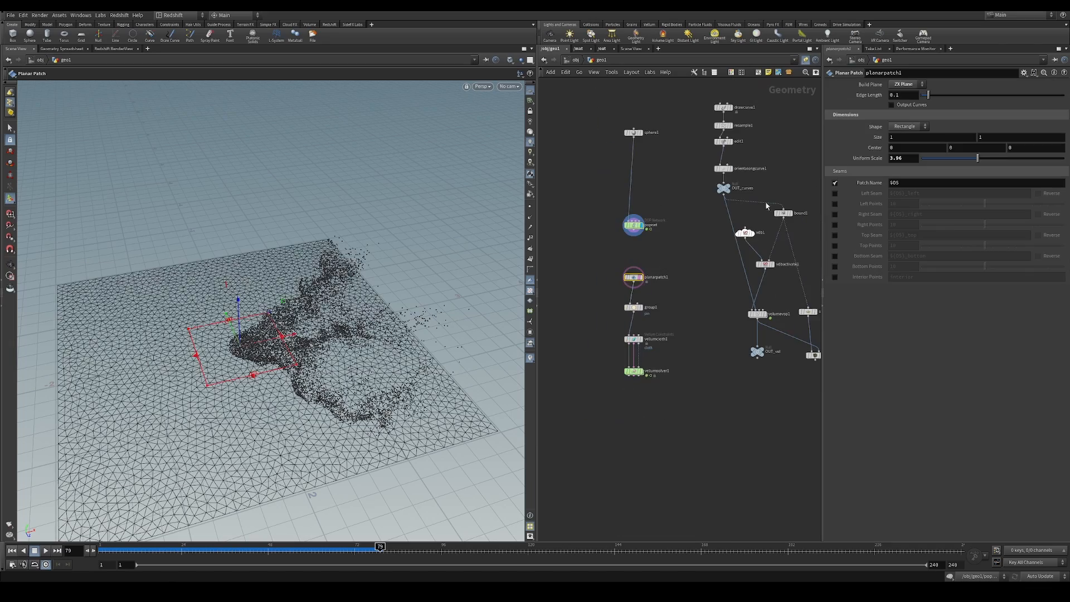
left_click_drag(237, 322, 245, 345, "alt")
left_click(10, 225)
left_click_drag(357, 334, 445, 328, "alt")
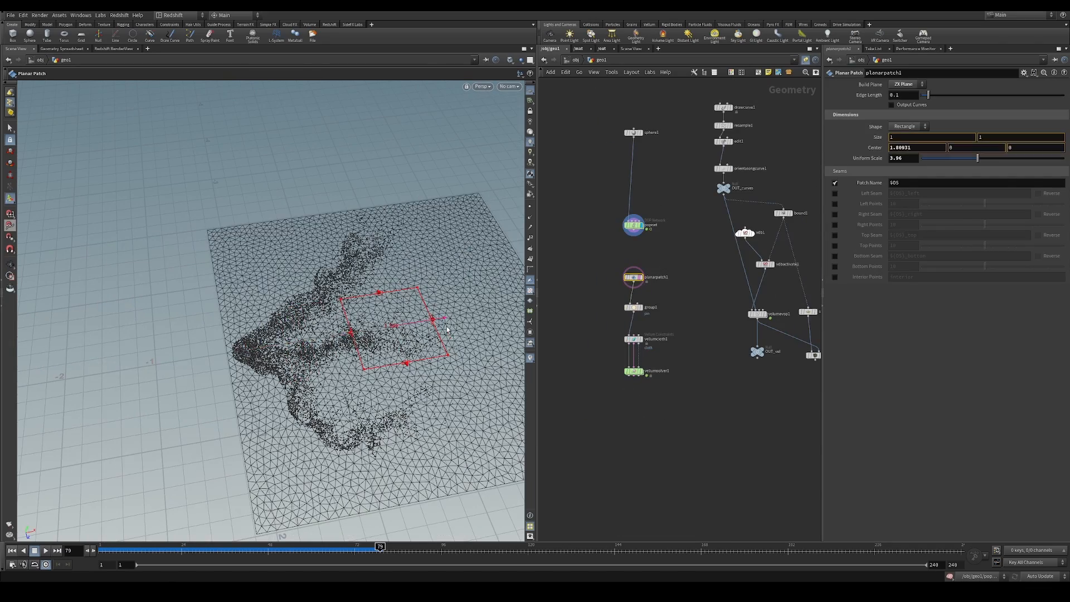
left_click(634, 307)
left_click_drag(89, 365, 245, 345)
Display vellumsolver1 and play the repositioned cloth from the first frame
left_click(641, 371)
left_click(11, 225)
left_click(12, 551)
left_click(46, 551)
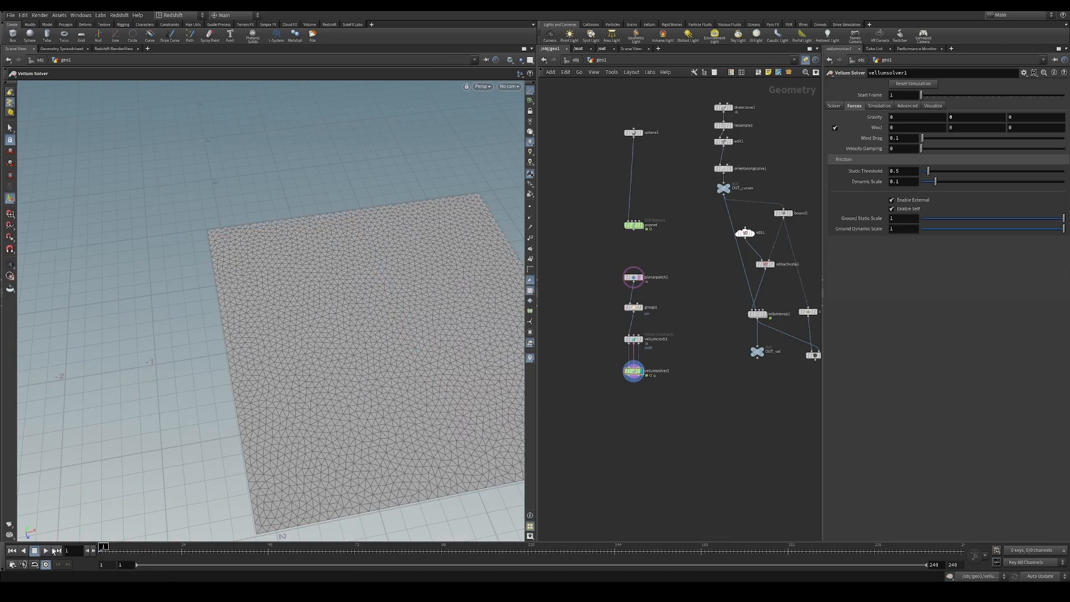
left_click(34, 551)
Hide the viewport's reference grid, play more of the cloth simulation and return to the first frame
left_click_drag(387, 344, 426, 320, "alt")
left_click(640, 277)
left_click(634, 339, "shift")
left_click(530, 91)
left_click(634, 371)
left_click_drag(362, 368, 334, 379, "alt")
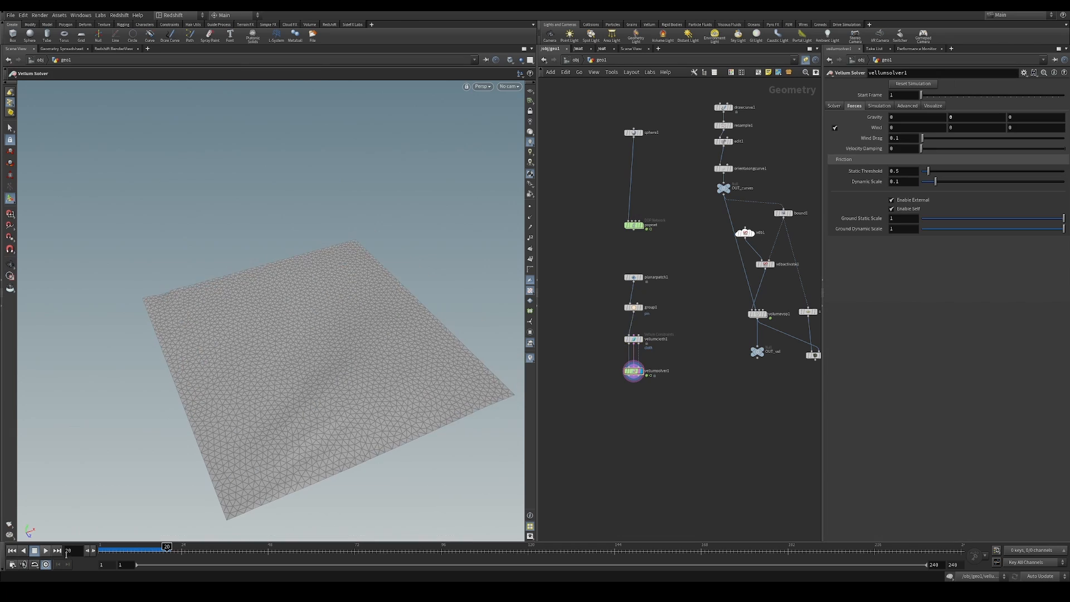
left_click(45, 551)
left_click(12, 551)
Add a Merge node, wire popnet and vellumsolver1 into it, and play the simulation
key("Tab")
type("merge")
key("Return")
left_click(689, 423)
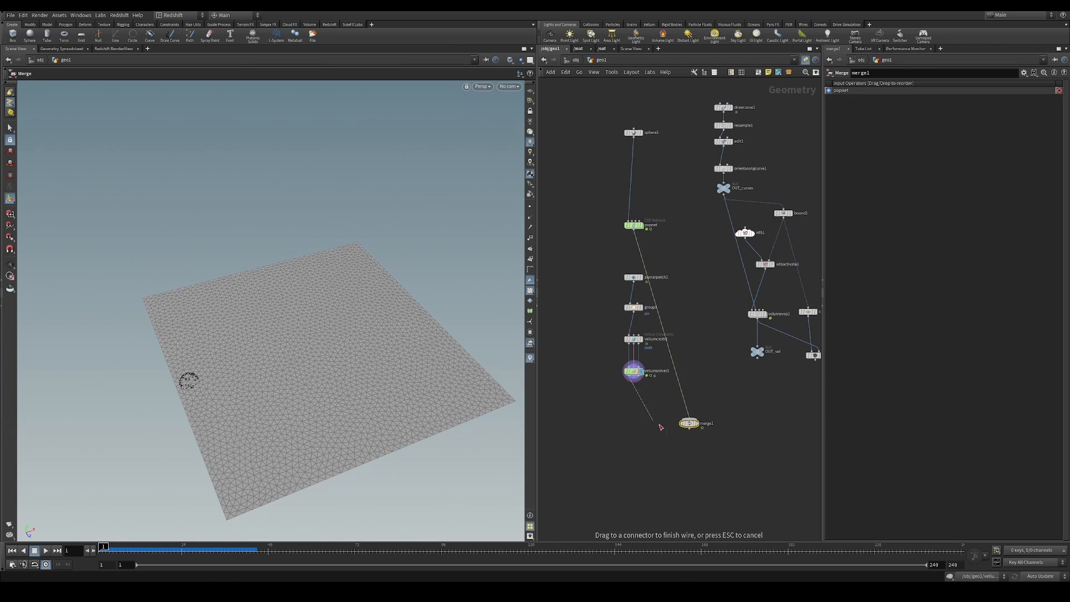
left_click_drag(659, 425, 689, 420)
left_click(45, 551)
left_click(34, 550)
Move the planarpatch1 node aside, reduce its uniform scale to 1.14 and return to the first frame
scroll(627, 269, "up", 2)
middle_click_drag(750, 121, 760, 148)
left_click_drag(645, 306, 607, 310)
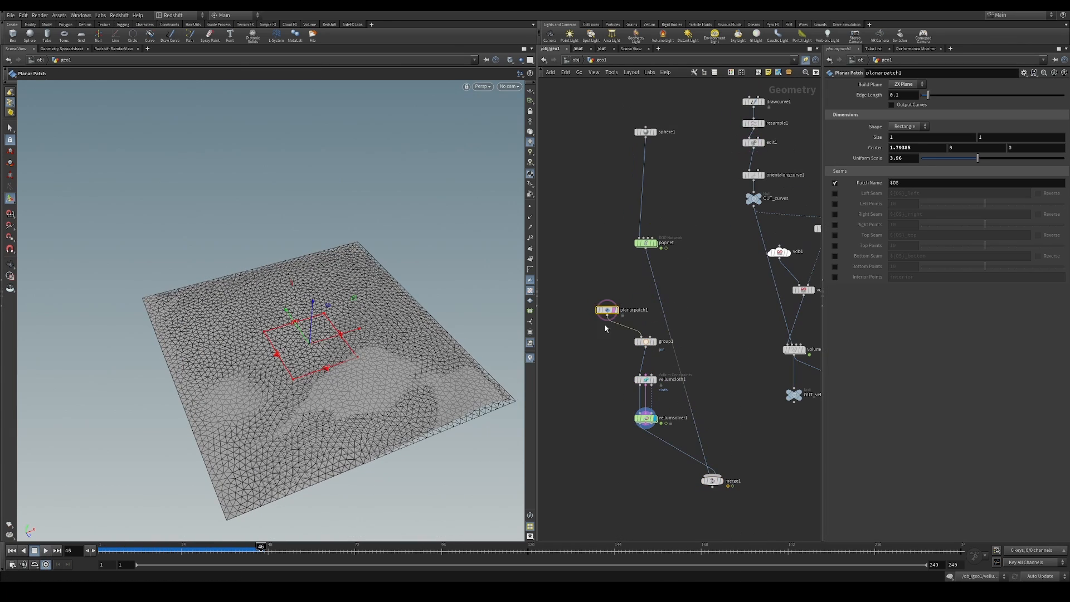
left_click_drag(977, 159, 937, 158)
left_click(11, 550)
Display planarpatch1, stretch it to about 1.87 by 1 and reposition it alongside the outer guide curve
left_click(617, 312)
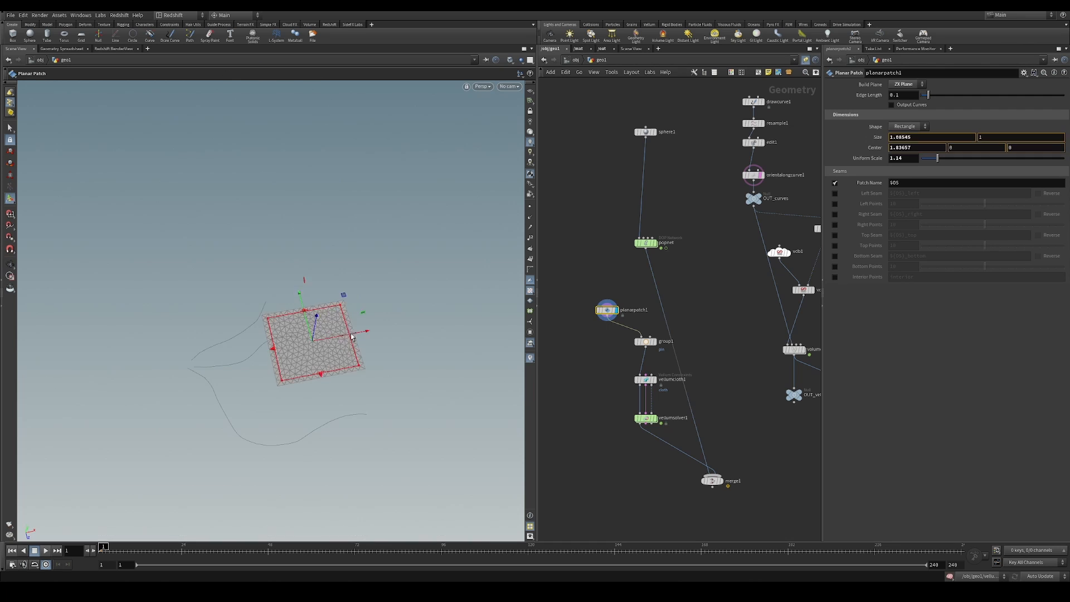
left_click_drag(273, 278, 272, 267)
left_click_drag(272, 267, 281, 263, "alt")
key("r")
left_click_drag(612, 284, 589, 333)
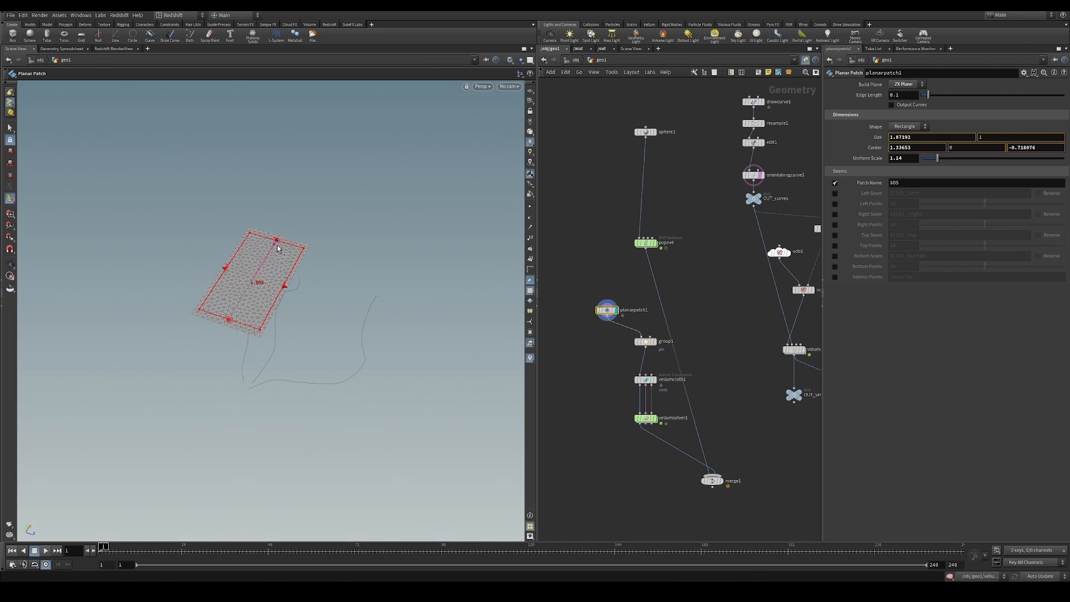
left_click_drag(248, 295, 313, 315)
Duplicate planarpatch1 into three patches along the guide curves, merge them and feed the merge into group1
mouse_move(619, 292)
left_mouse_down()
mouse_move(611, 279)
mouse_move(626, 294)
left_mouse_up()
left_click(590, 331)
left_click_drag(575, 286, 641, 336, "alt")
left_click(646, 342)
left_click_drag(441, 399, 333, 378, "alt")
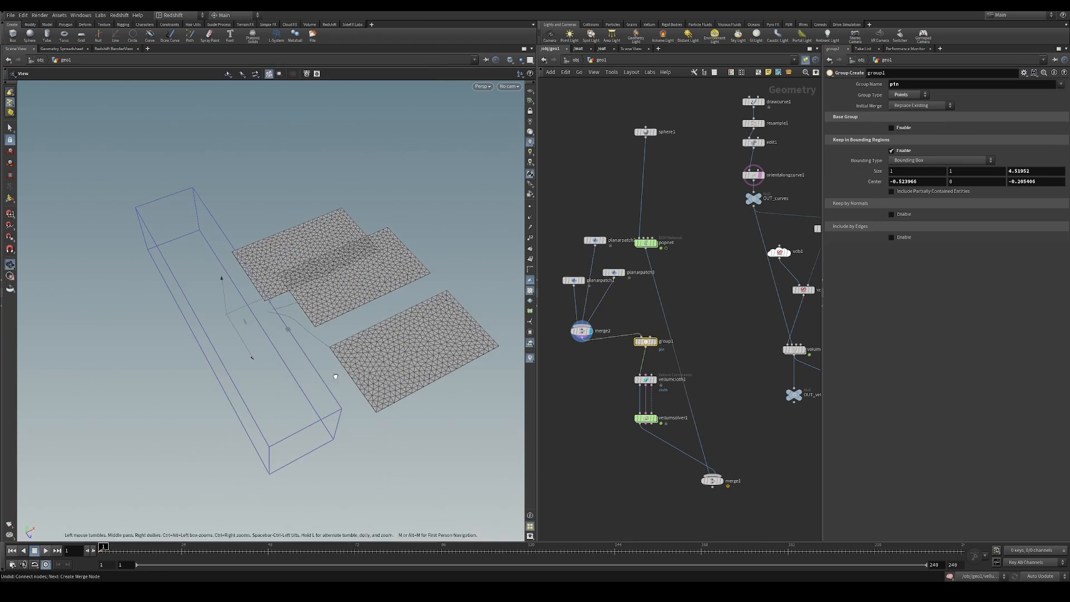
Display vellumsolver1 and play the simulation of the three cloth patches
left_click(655, 418)
left_click(46, 551)
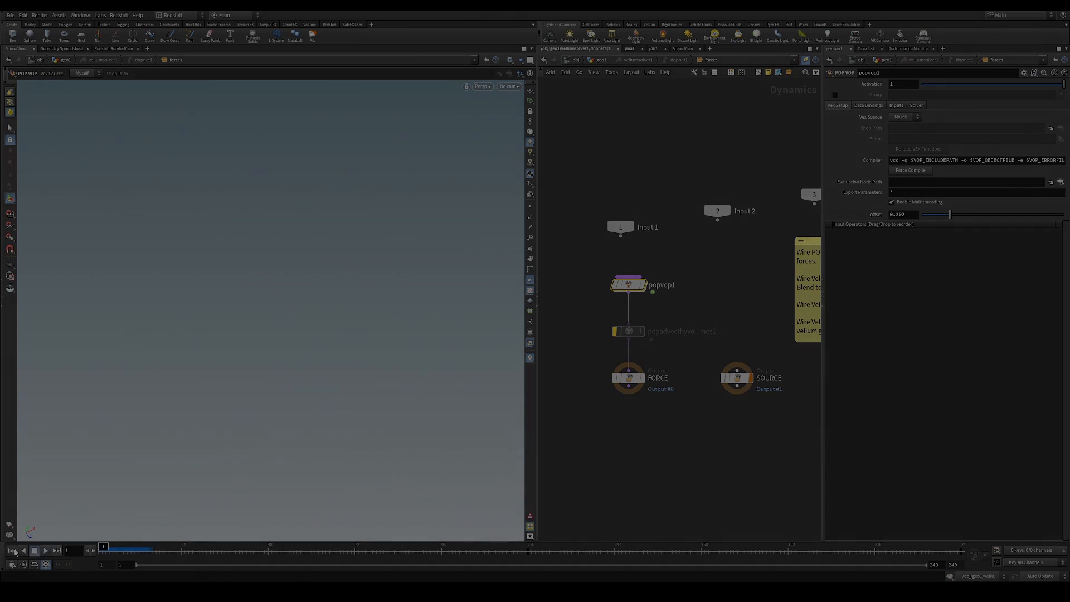
left_click(46, 551)
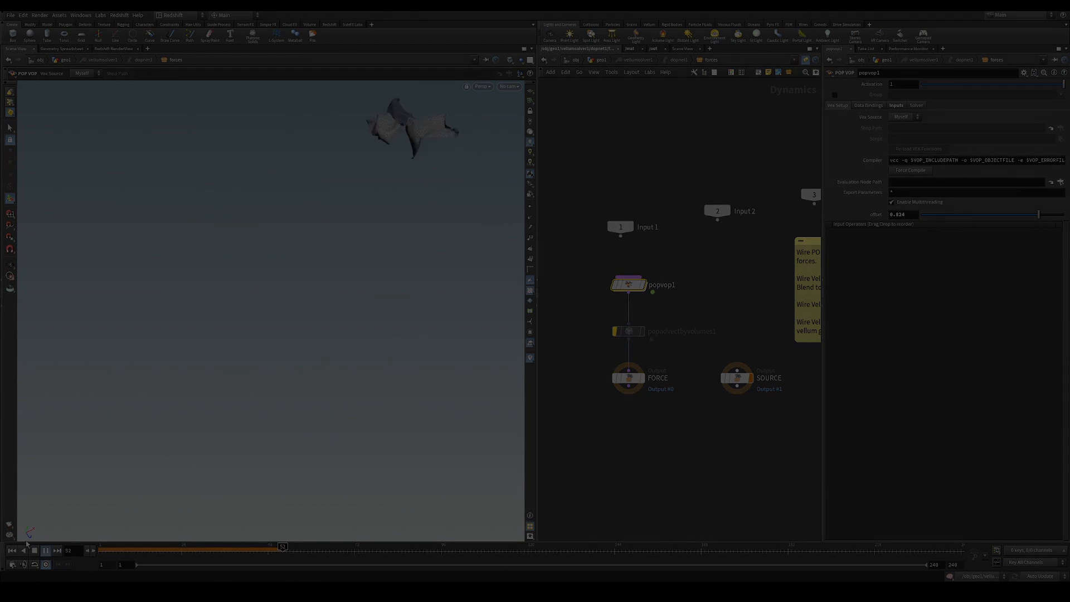